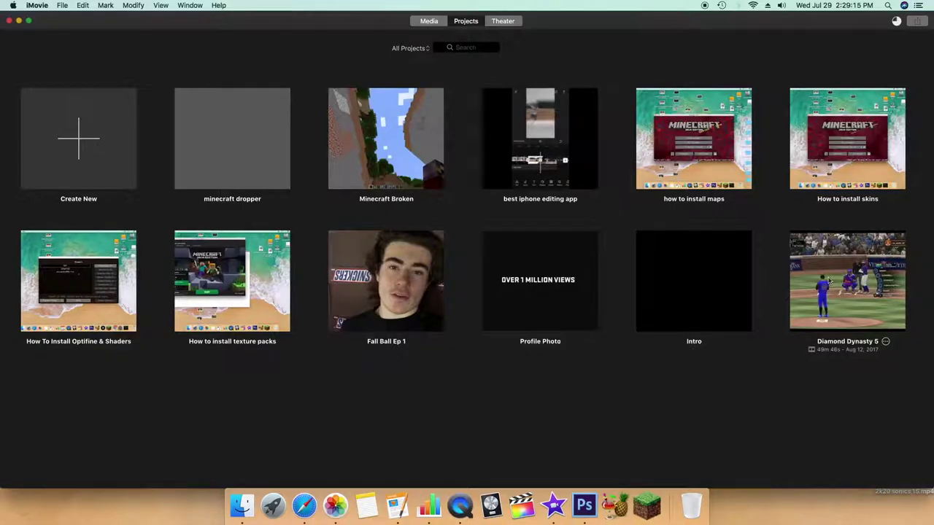
pyautogui.click(808, 4)
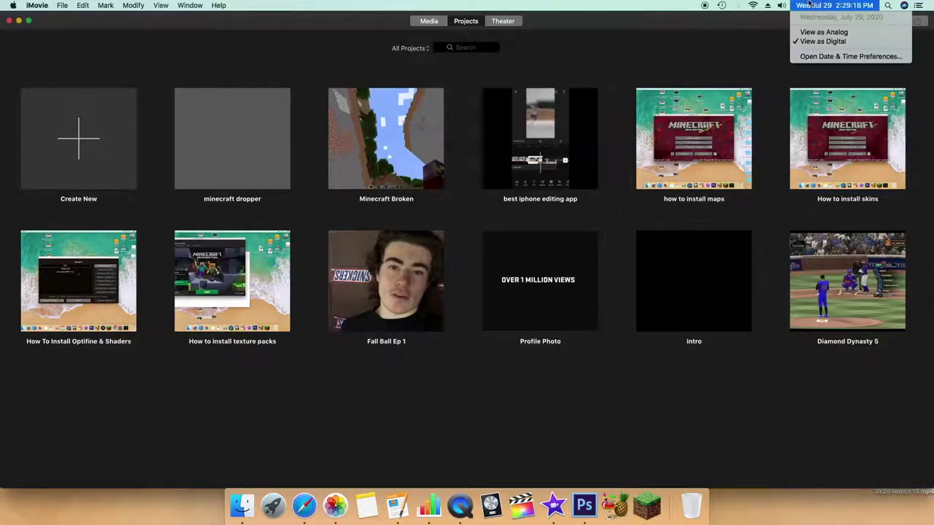
pyautogui.click(809, 5)
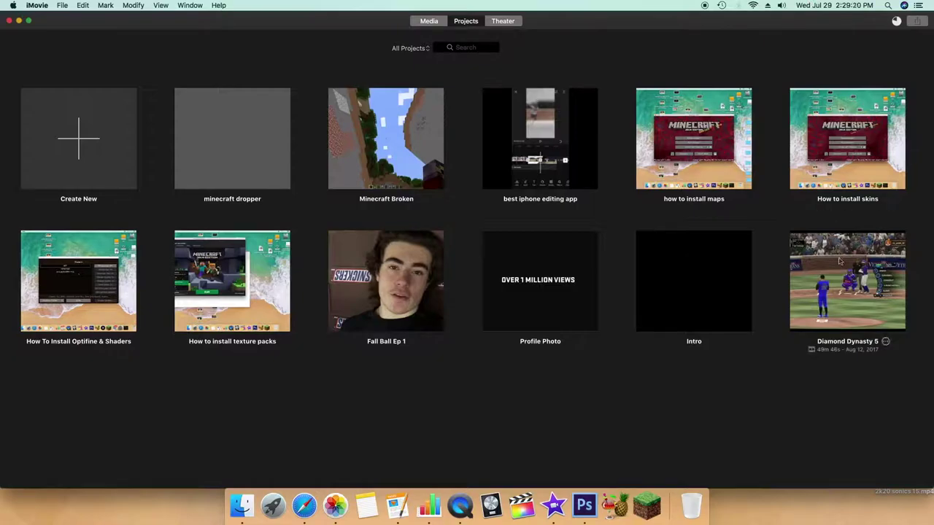
pyautogui.click(808, 4)
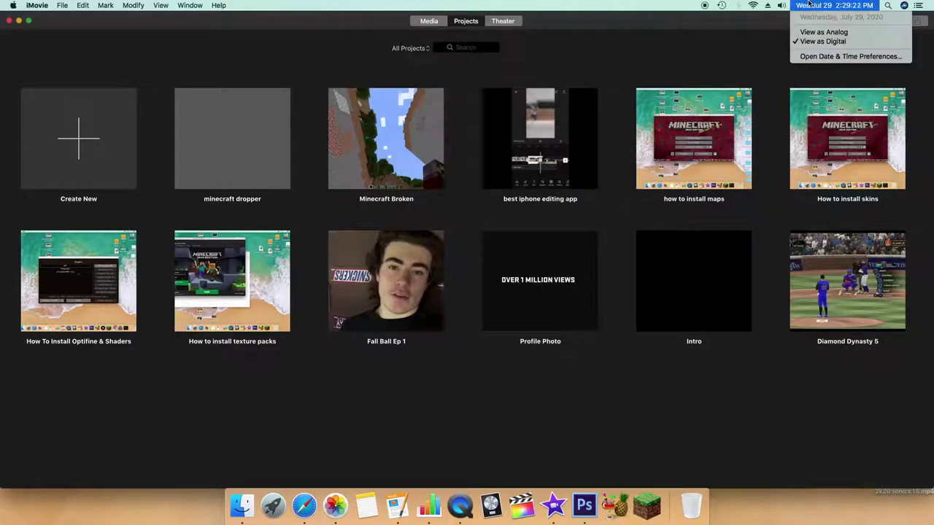
pyautogui.click(810, 3)
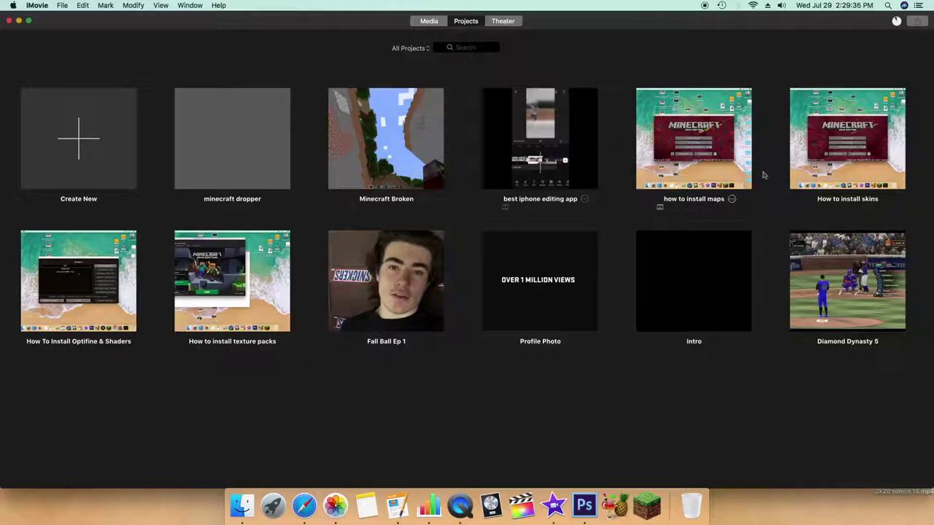
# Trim the start of the clip in the best iphone editing app project to about 0:04, and return to the project overview
pyautogui.doubleClick(540, 142)
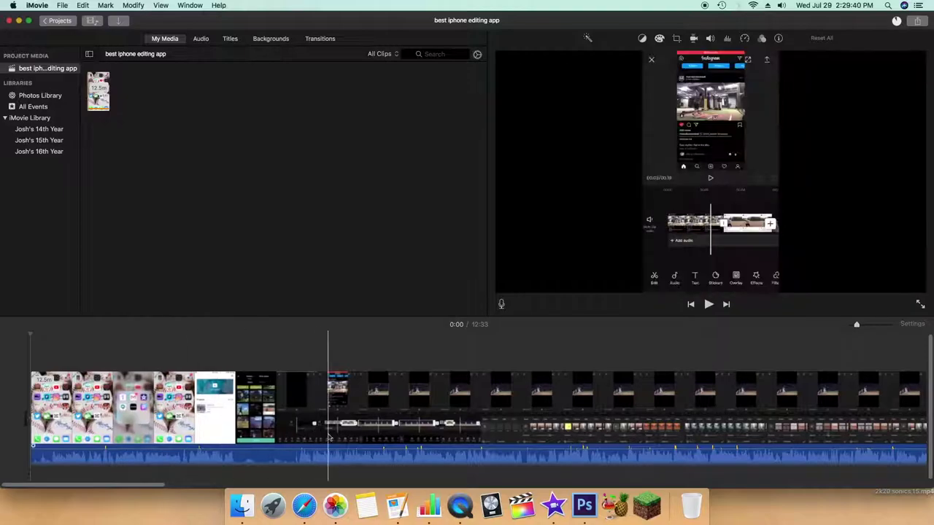
pyautogui.moveTo(856, 325)
pyautogui.mouseDown()
pyautogui.moveTo(876, 328)
pyautogui.moveTo(850, 325)
pyautogui.mouseUp()
pyautogui.click(93, 432)
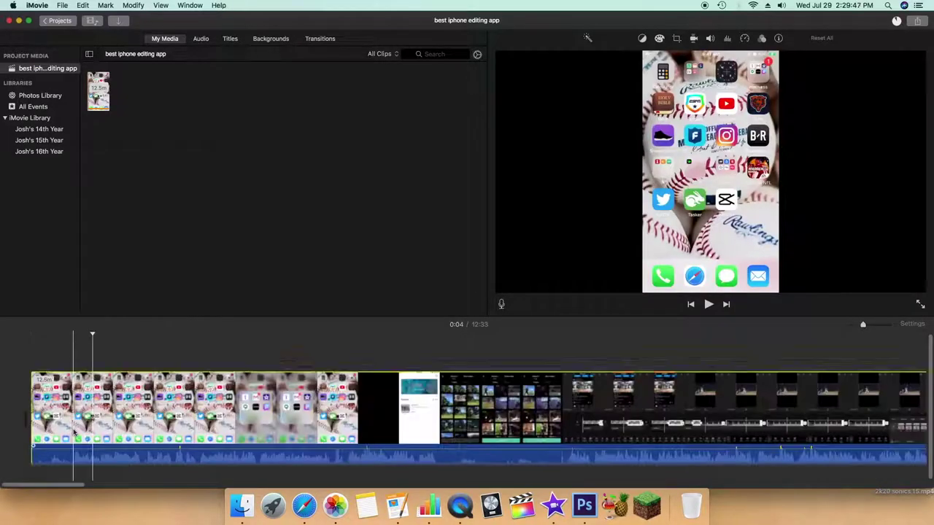
pyautogui.hotkey('alt', '/')
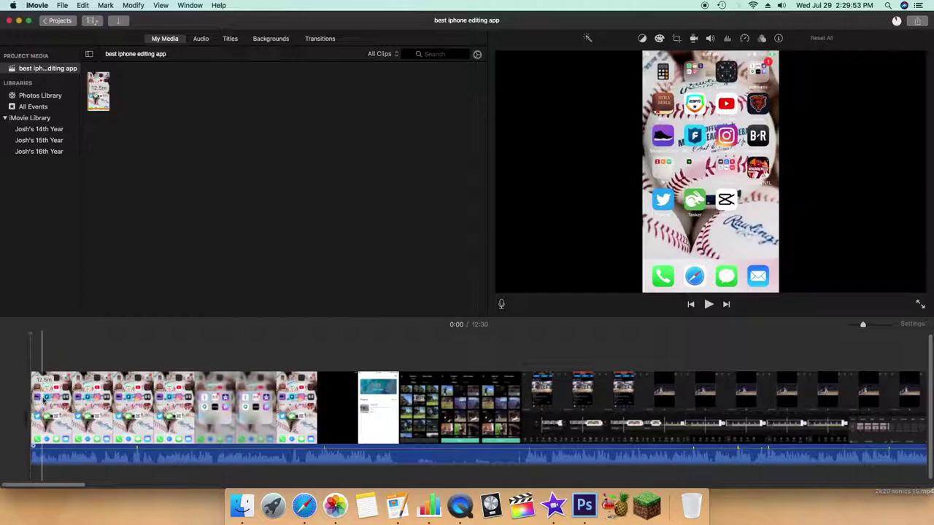
pyautogui.click(58, 21)
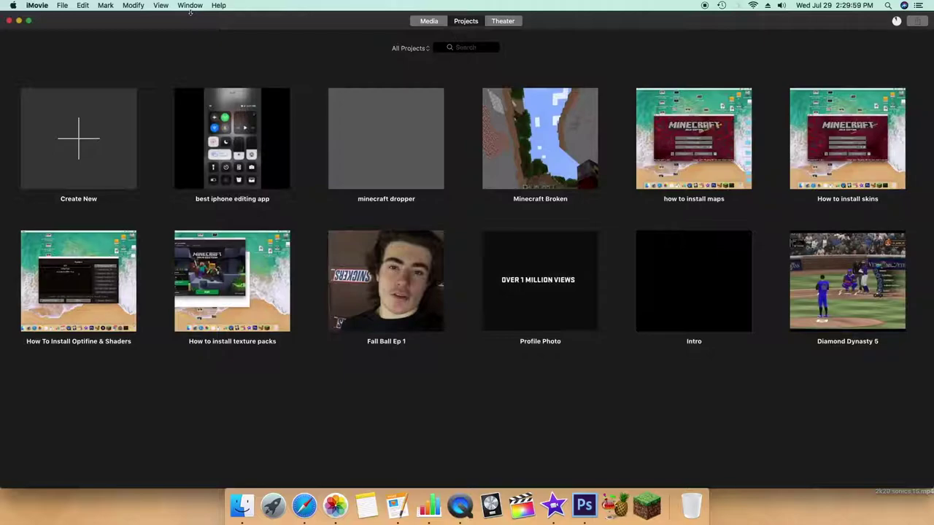
pyautogui.click(211, 137)
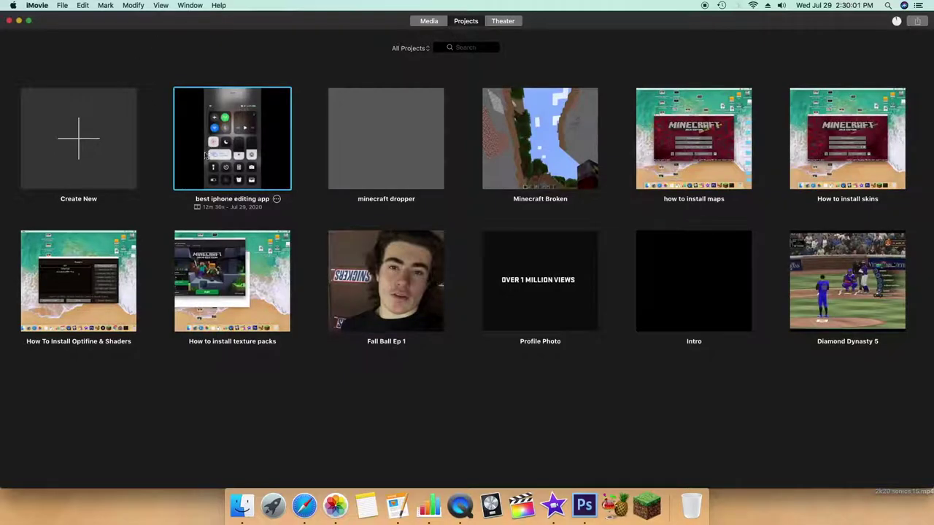
pyautogui.click(299, 197)
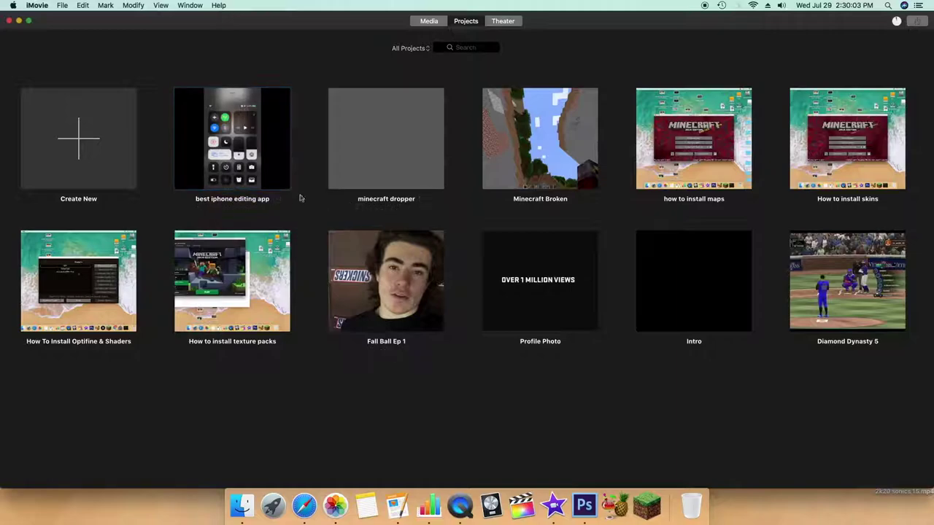
pyautogui.doubleClick(260, 171)
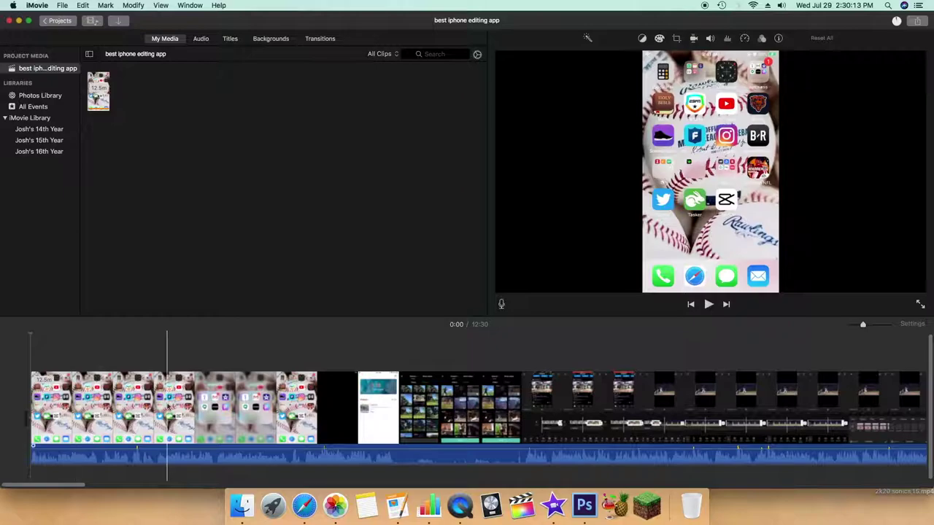
pyautogui.click(58, 20)
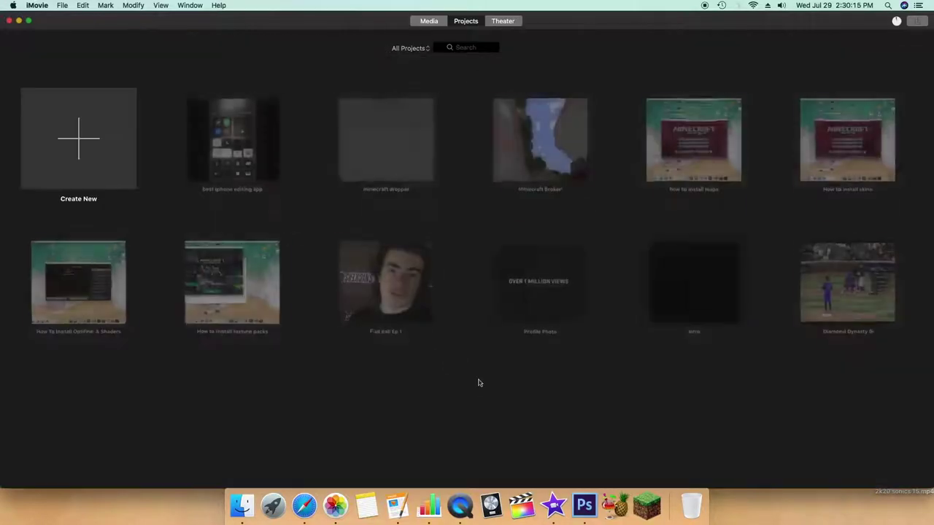
# Open the How to install texture packs project, examine its clips and background music along the timeline, and return to the project overview
pyautogui.doubleClick(241, 289)
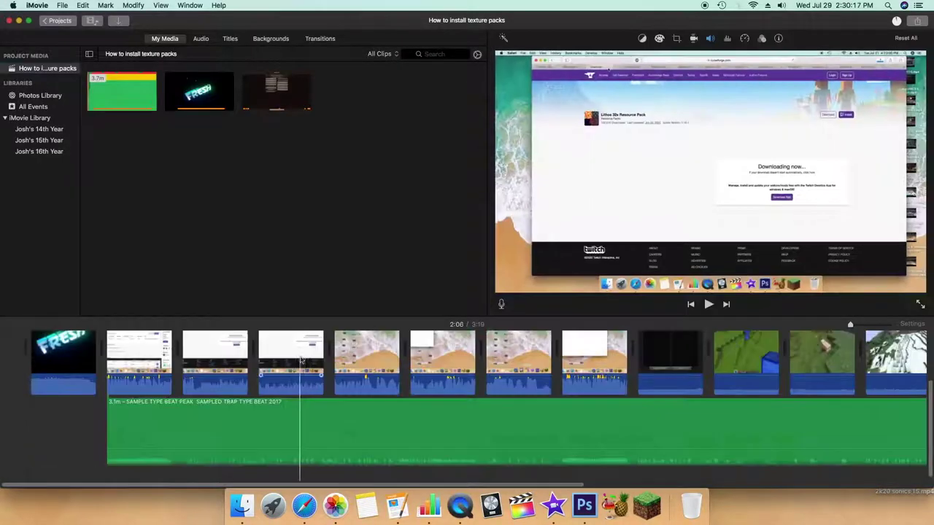
pyautogui.click(79, 357)
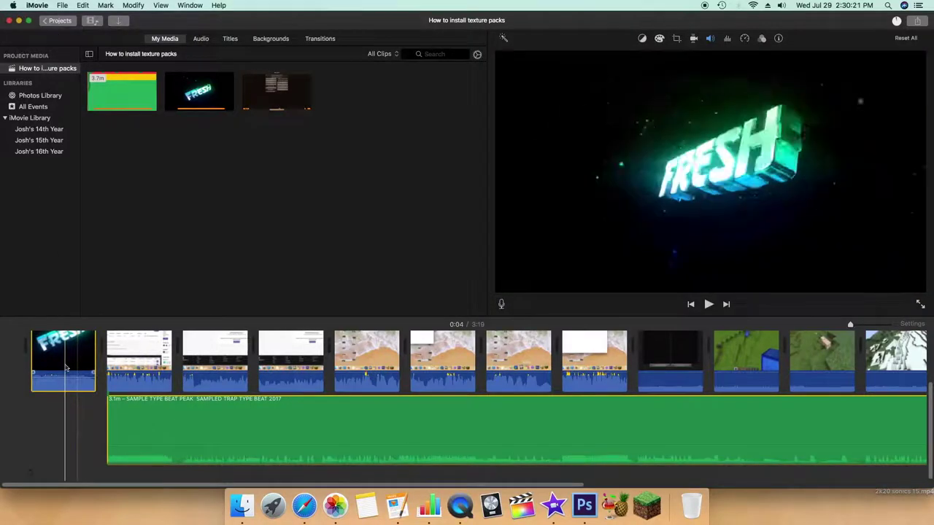
pyautogui.hscroll(10, 541, 448)
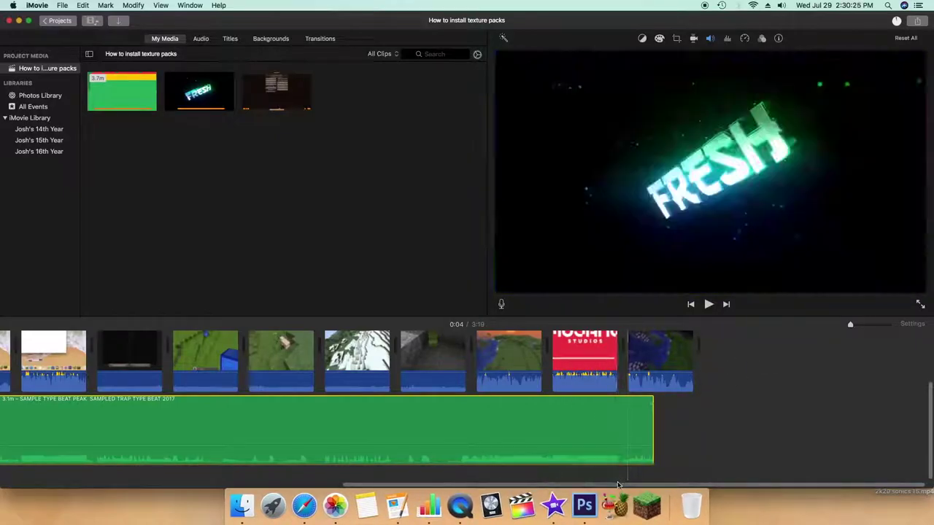
pyautogui.hscroll(-8, 205, 438)
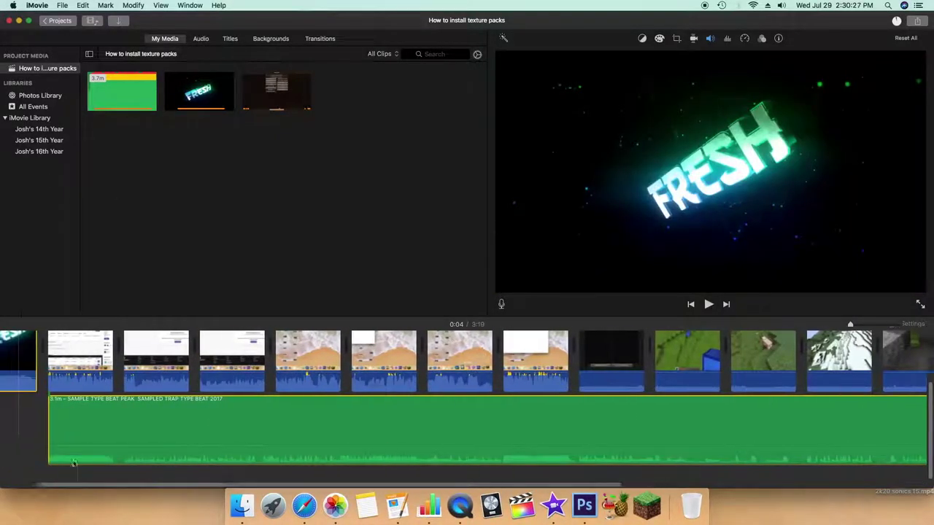
pyautogui.hscroll(-3, 110, 437)
pyautogui.click(58, 20)
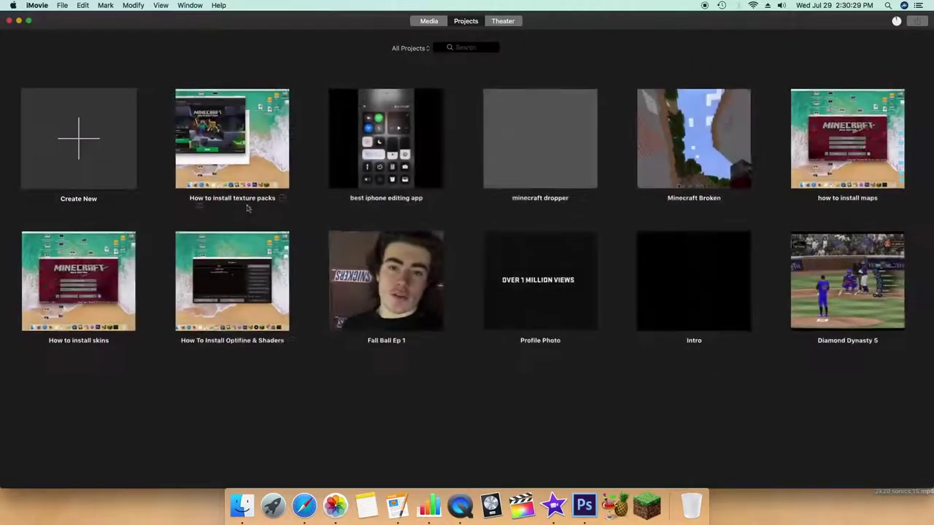
# Open the How To Install Optifine & Shaders project and delete the existing music from its timeline and media
pyautogui.doubleClick(210, 303)
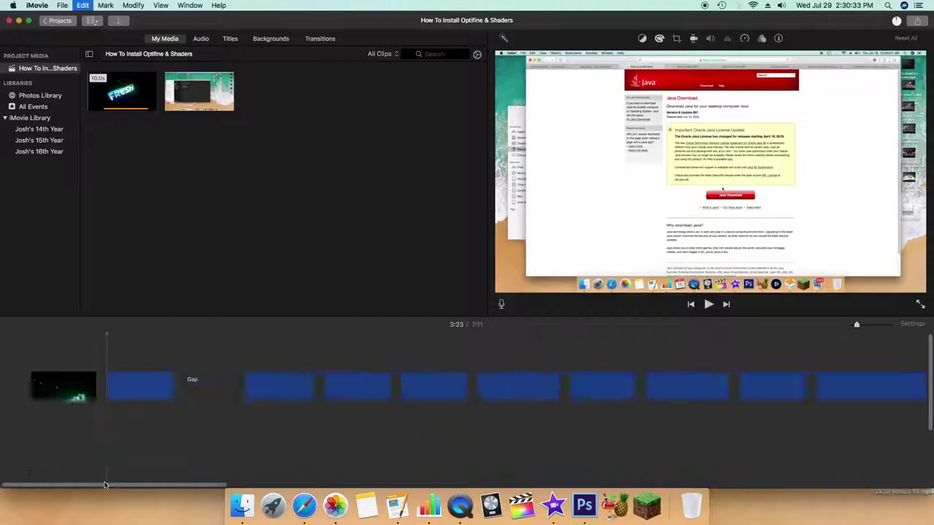
pyautogui.click(139, 357)
pyautogui.press('Delete')
pyautogui.press('Delete')
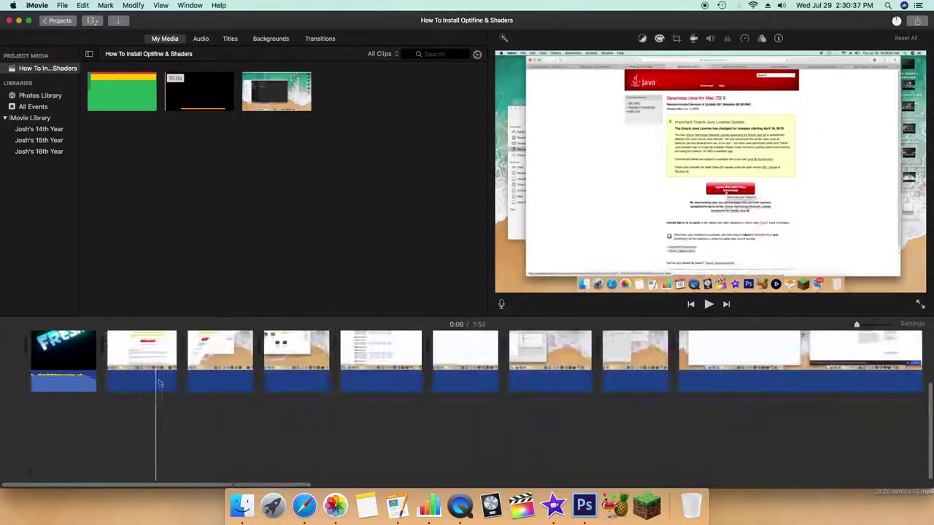
pyautogui.click(108, 92)
pyautogui.press('space')
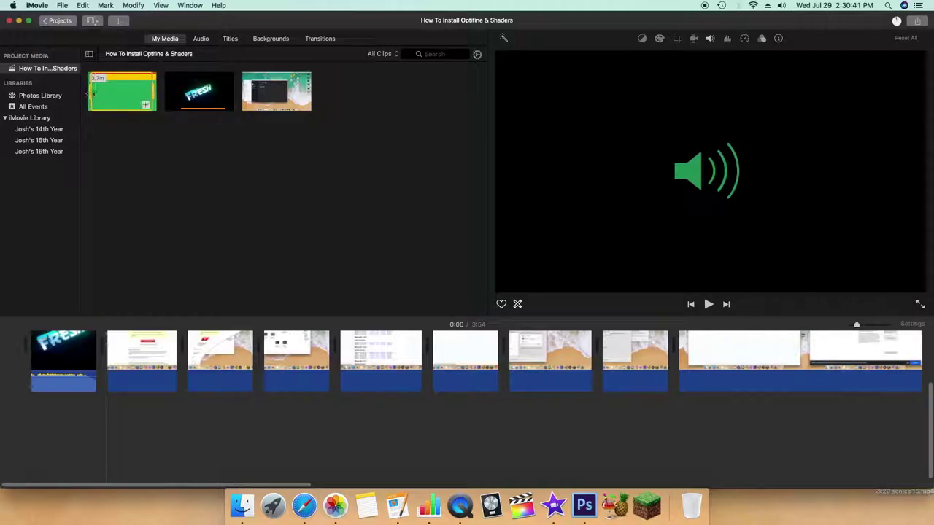
pyautogui.rightClick(131, 98)
pyautogui.click(176, 195)
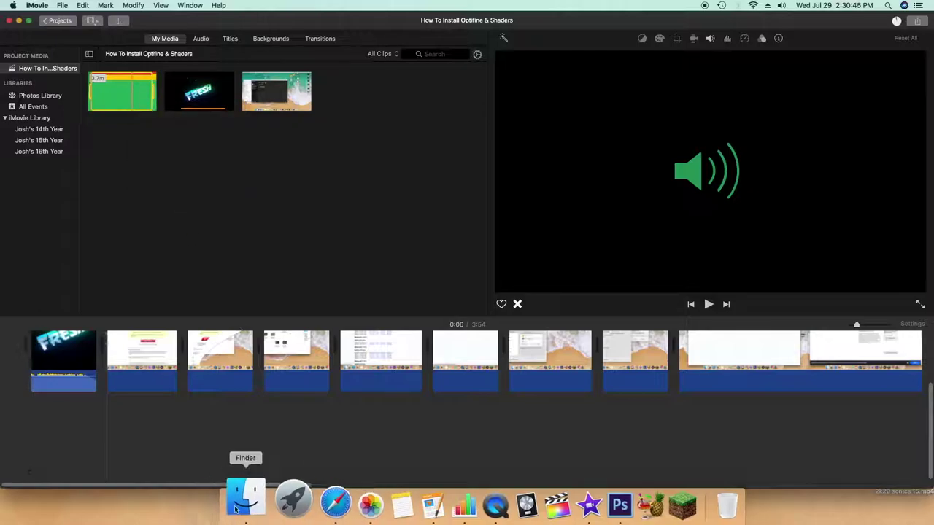
# Import the Chill Wavy Trap Beat Plug and Chill Wavy Trap Beat PSYCHO mp3 files from Finder's Chuki folder into the project media
pyautogui.click(235, 509)
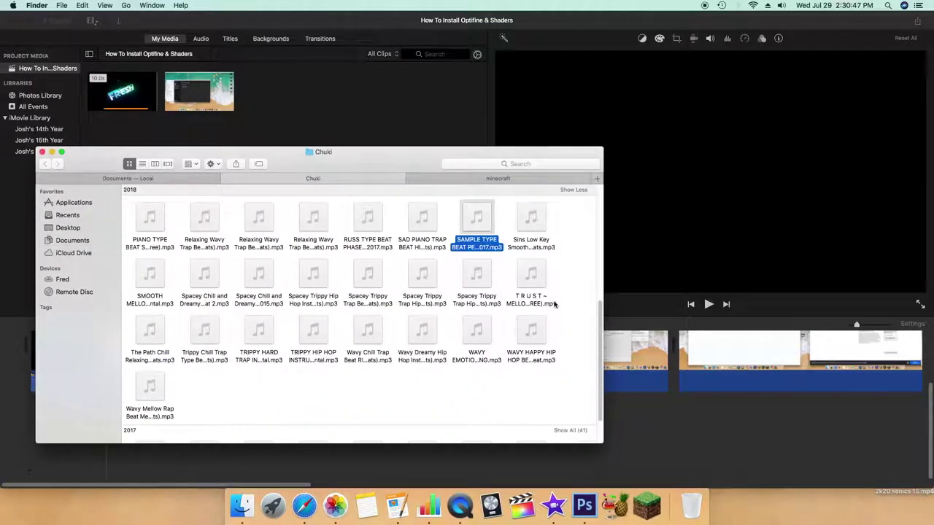
pyautogui.click(554, 305)
pyautogui.click(579, 237)
pyautogui.scroll(-10, 438, 277)
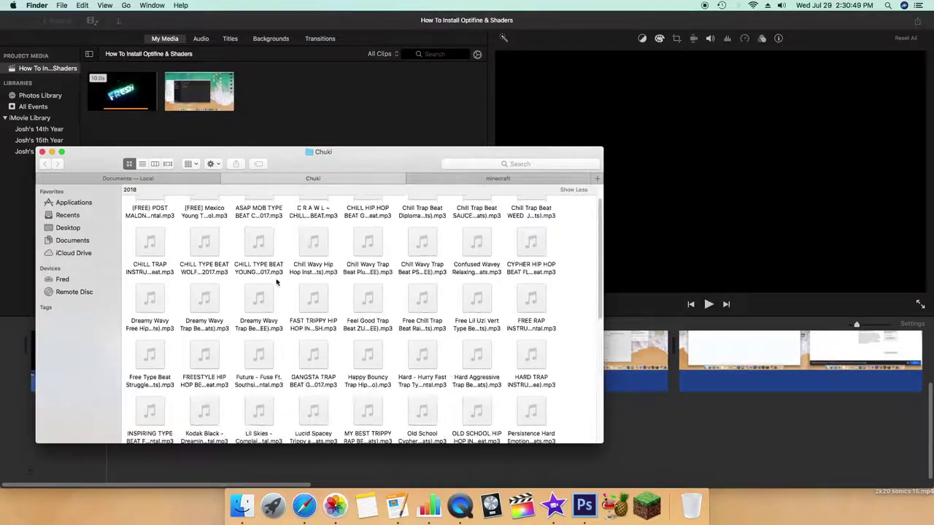
pyautogui.scroll(8, 286, 270)
pyautogui.scroll(3, 286, 270)
pyautogui.scroll(-3, 286, 270)
pyautogui.scroll(8, 286, 270)
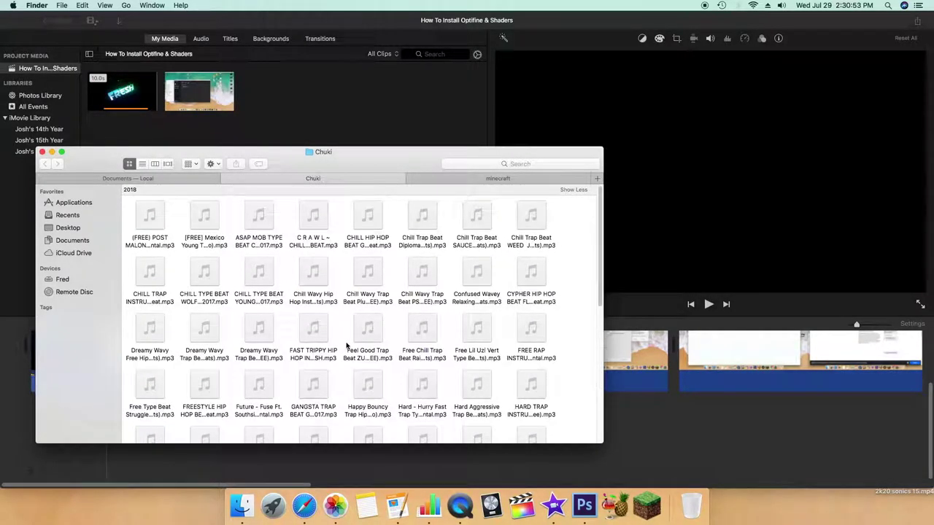
pyautogui.click(370, 305)
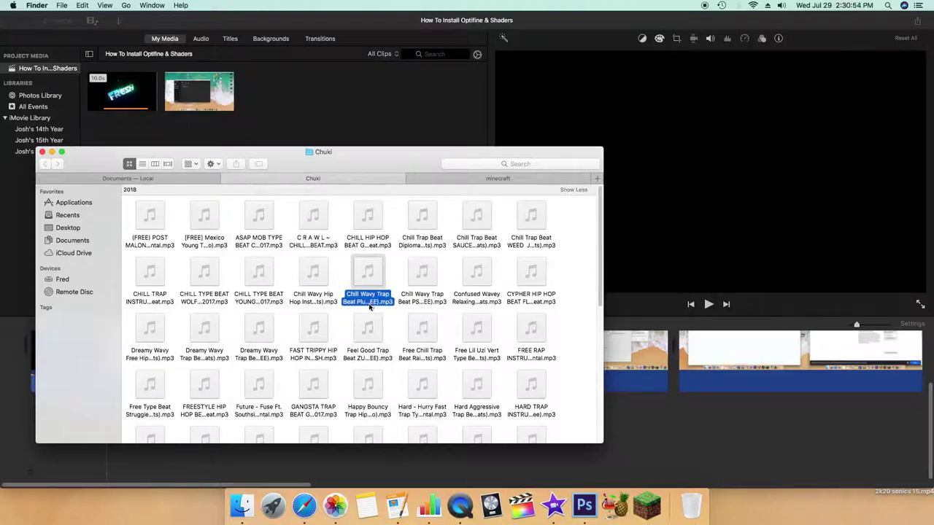
pyautogui.keyDown('super'); pyautogui.click(423, 271); pyautogui.keyUp('super')
pyautogui.moveTo(427, 272)
pyautogui.mouseDown()
pyautogui.moveTo(394, 103)
pyautogui.moveTo(417, 81)
pyautogui.mouseUp()
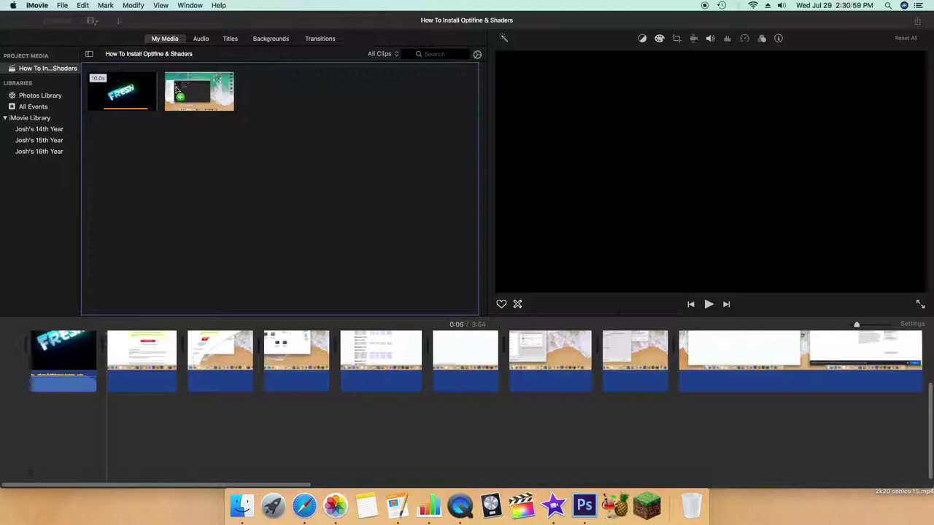
pyautogui.moveTo(207, 212); pyautogui.dragTo(146, 69)
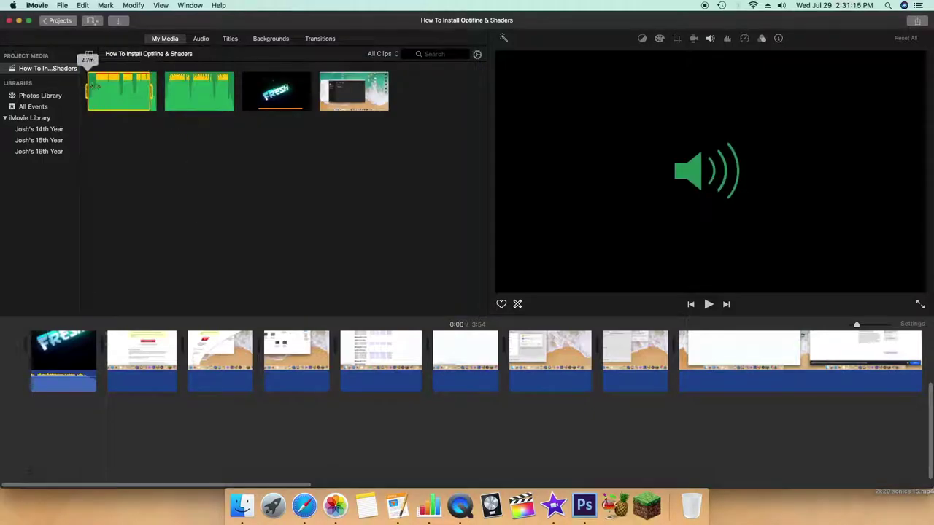
# Add about 2.4 minutes of the Chill Wavy Trap Beat Plug track beneath the clips after the intro, and lower its volume to 25%
pyautogui.moveTo(95, 87); pyautogui.dragTo(131, 427)
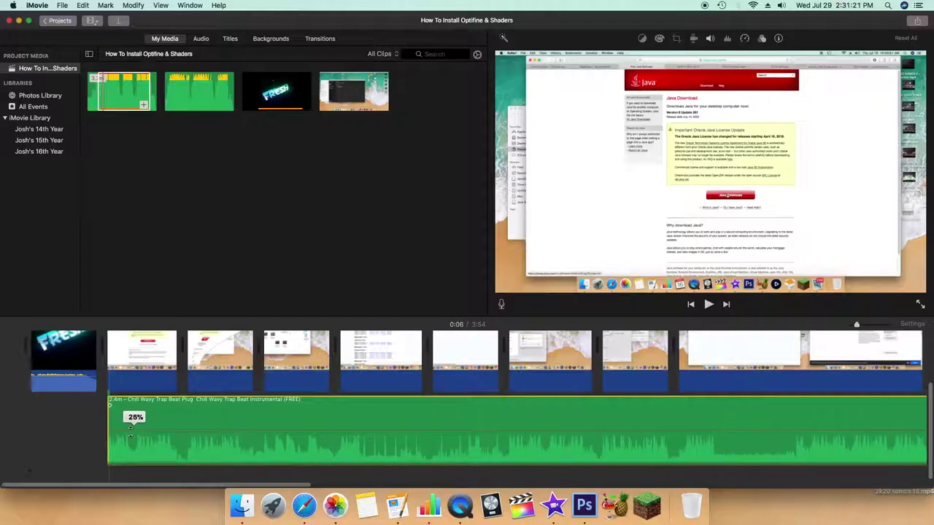
pyautogui.press('space')
pyautogui.press('space')
# Place about 2.3 minutes of the Chill Wavy Trap Beat PSYCHO track directly after the first music track, and lower its volume to 22%
pyautogui.moveTo(156, 483); pyautogui.dragTo(644, 413)
pyautogui.click(202, 98)
pyautogui.press('space')
pyautogui.moveTo(235, 94); pyautogui.dragTo(227, 93)
pyautogui.press('space')
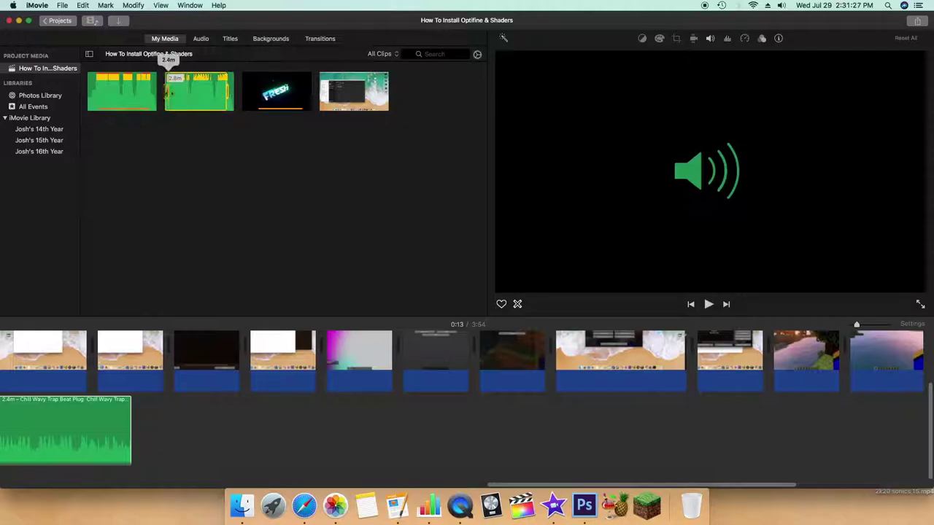
pyautogui.moveTo(167, 73); pyautogui.dragTo(145, 431)
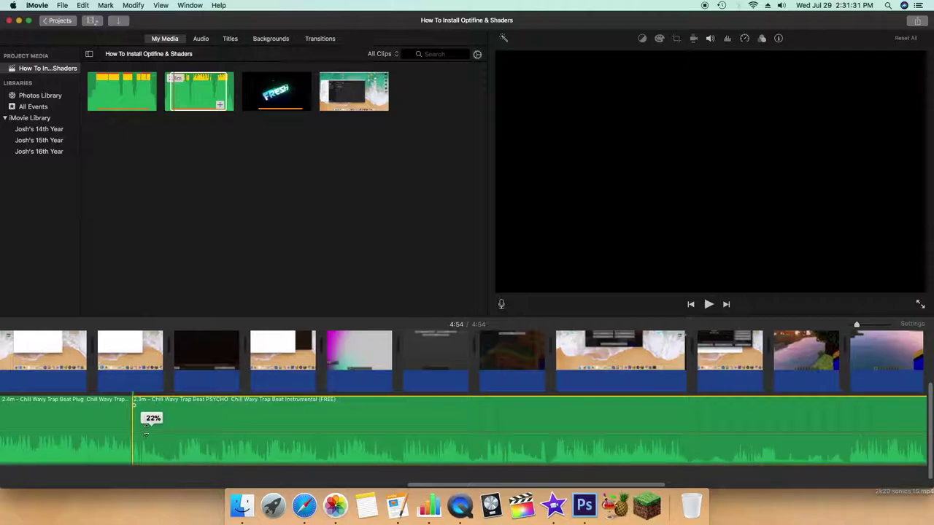
# Split the PSYCHO music track at the end of the last video clip, delete the excess, and return to the project overview
pyautogui.moveTo(555, 486); pyautogui.dragTo(557, 484)
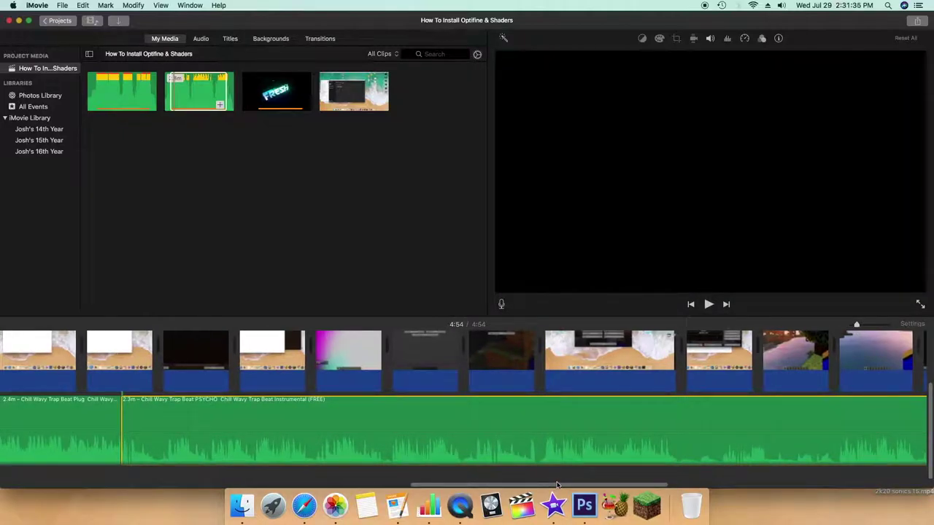
pyautogui.hscroll(10, 702, 445)
pyautogui.press('super+b')
pyautogui.click(488, 405)
pyautogui.press('BackSpace')
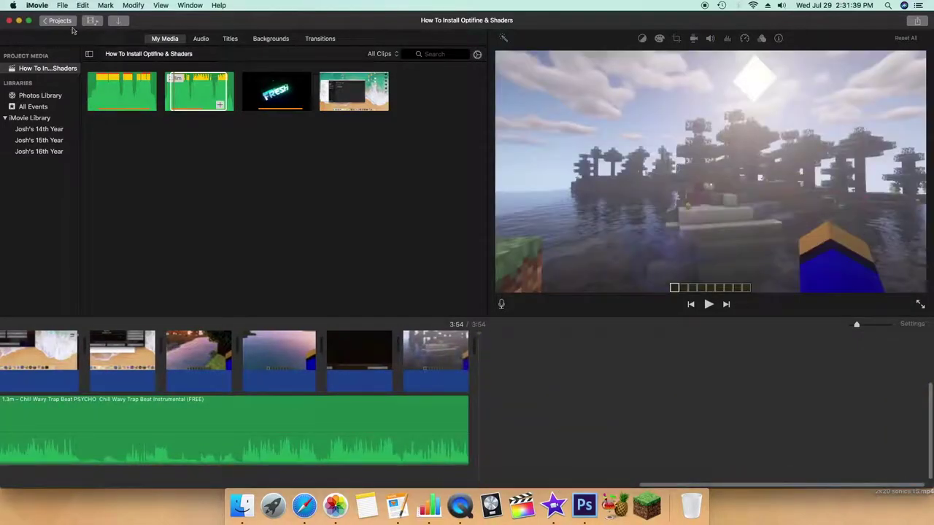
pyautogui.press('Escape')
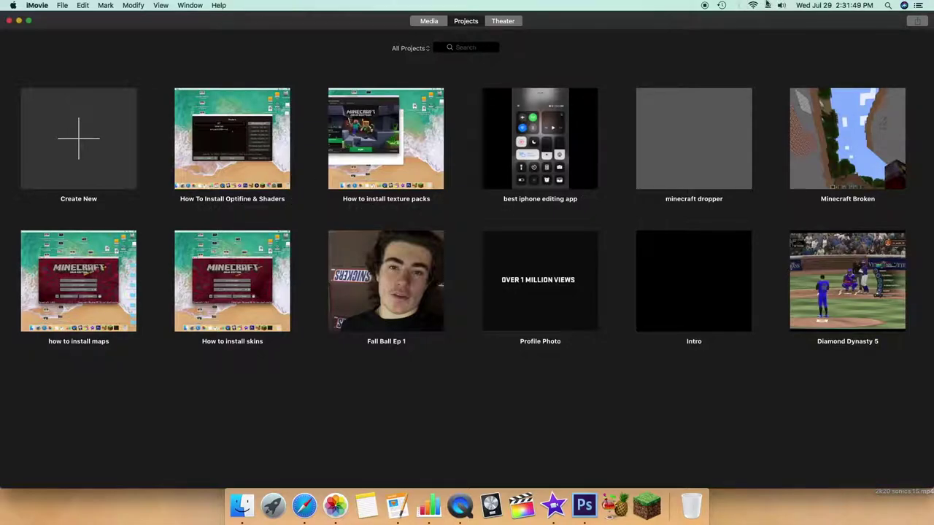
pyautogui.click(825, 5)
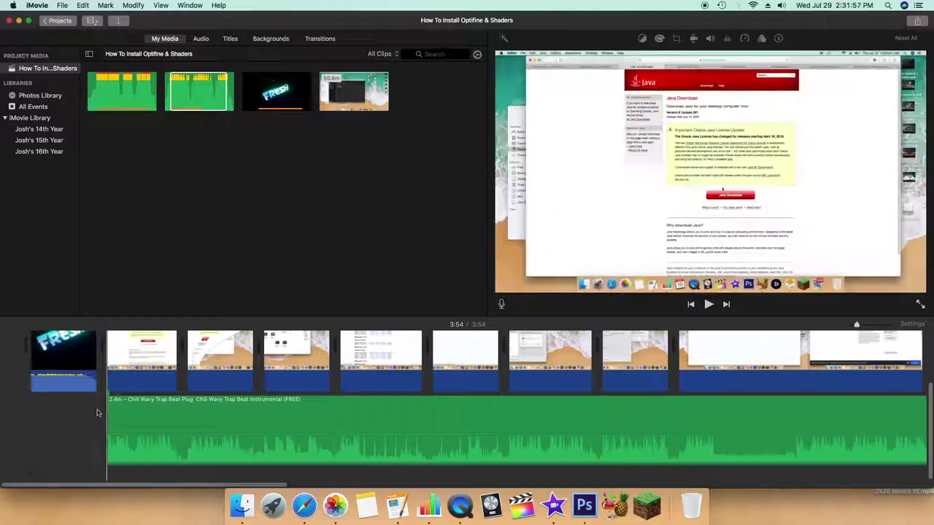
pyautogui.click(57, 21)
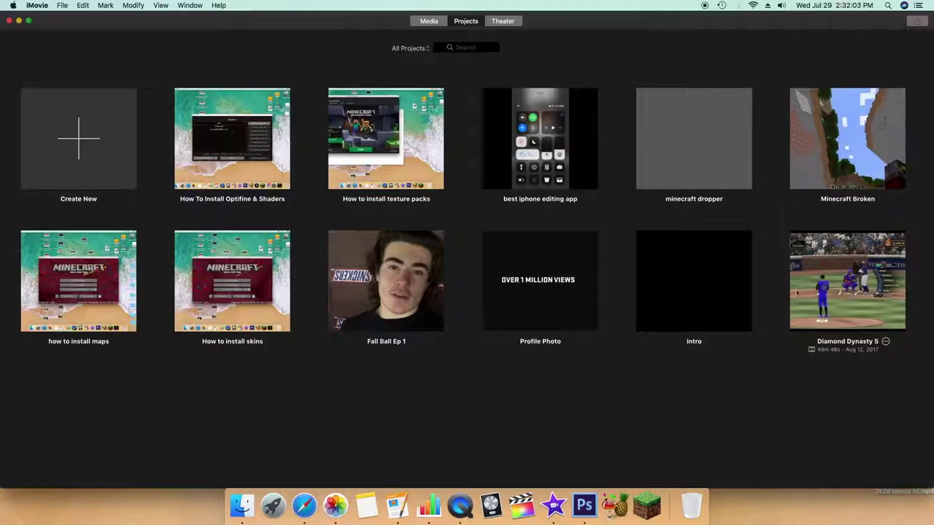
# Check the timelines of the How To Install Optifine & Shaders and How to install texture packs projects
pyautogui.doubleClick(241, 148)
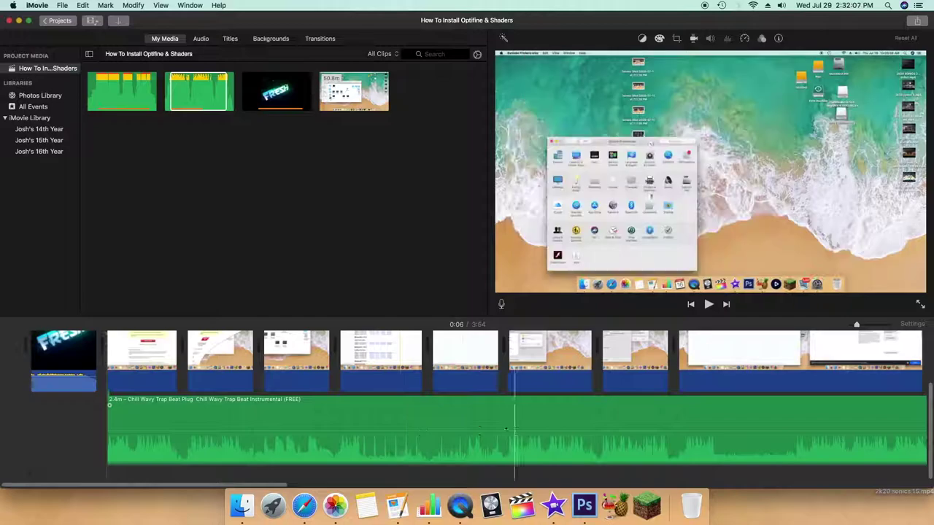
pyautogui.click(57, 21)
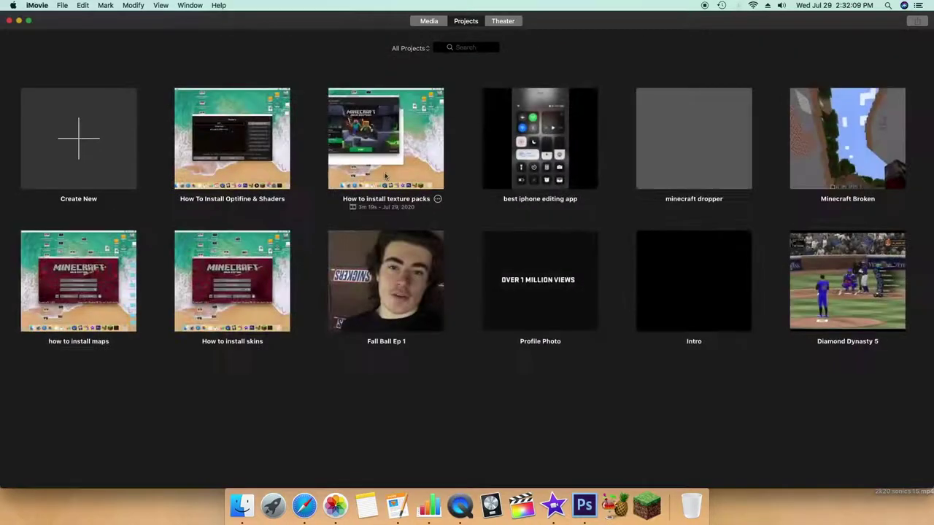
pyautogui.doubleClick(375, 130)
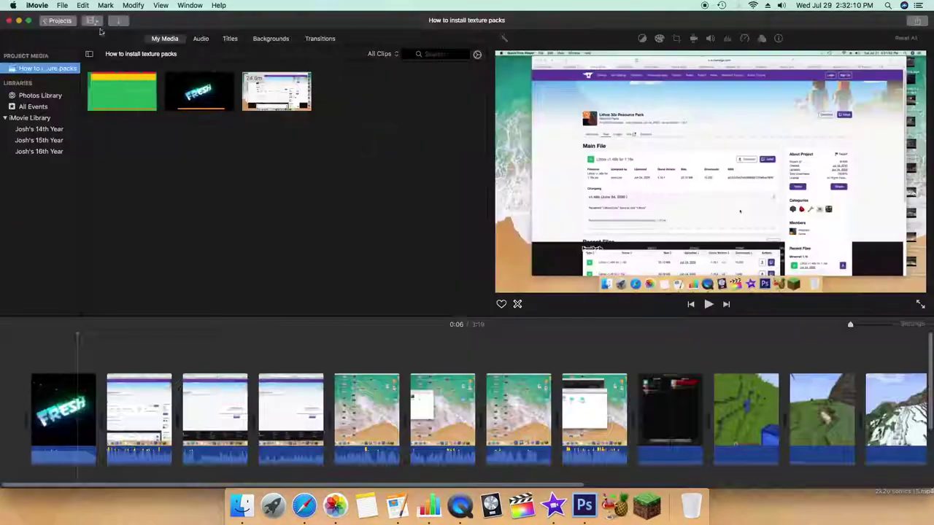
pyautogui.click(33, 20)
# Open the best iphone editing app project and adjust the system sound volume for playback
pyautogui.doubleClick(537, 91)
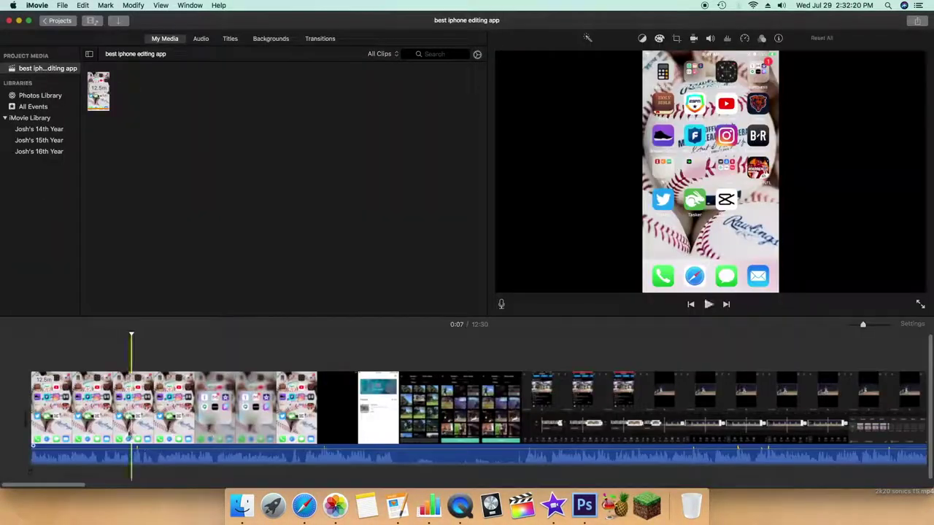
pyautogui.click(781, 5)
pyautogui.click(851, 21)
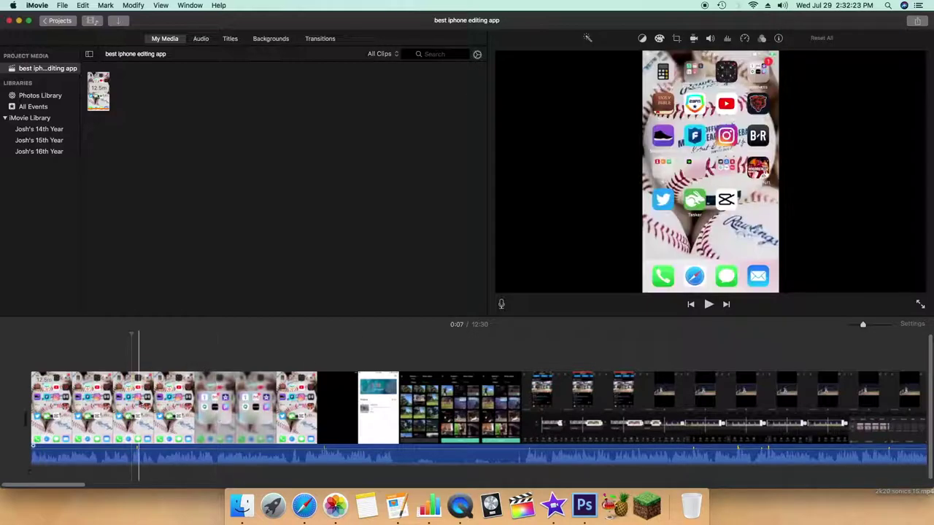
# Split the opening footage on both sides of a short section ending at about 0:10, and delete that section
pyautogui.press('space')
pyautogui.click(167, 432)
pyautogui.press('super+b')
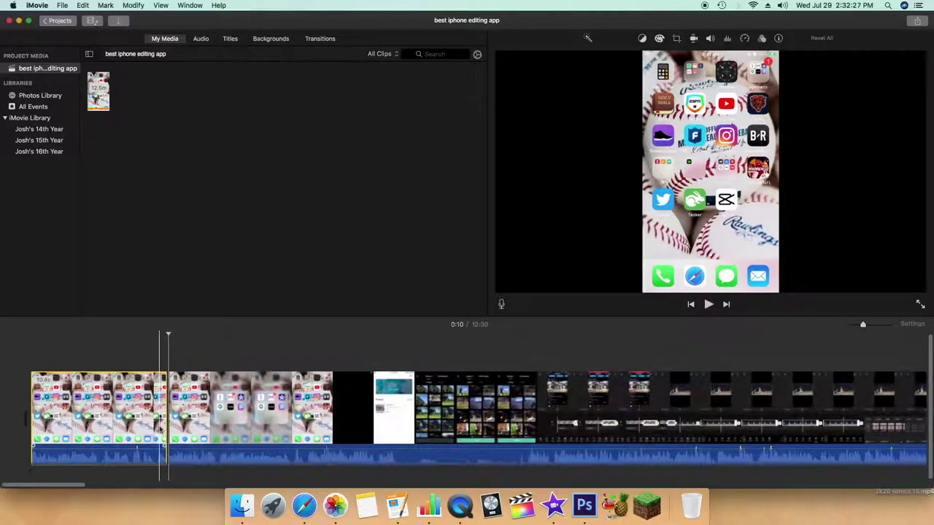
pyautogui.press('super+b')
pyautogui.click(183, 406)
pyautogui.press('BackSpace')
pyautogui.press('space')
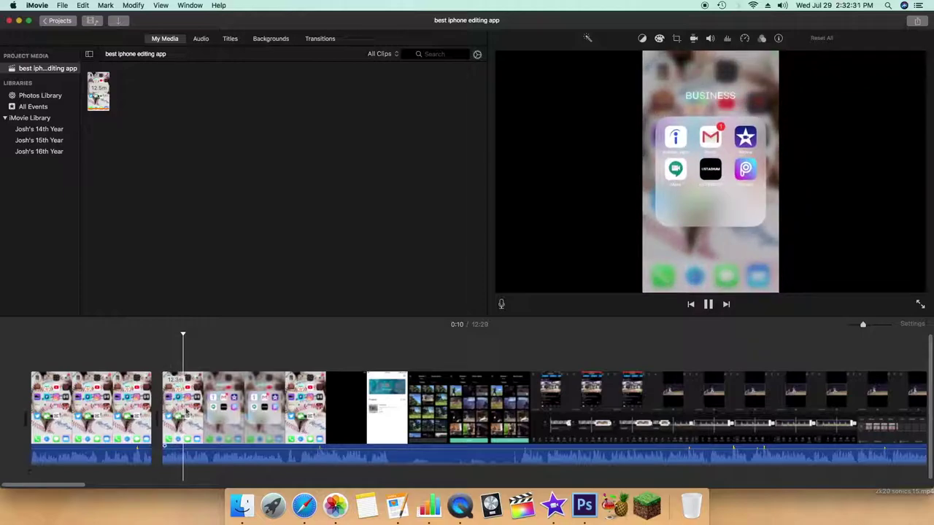
# Play the second clip's beginning, split it just after its start, and delete the short leading piece
pyautogui.press('space')
pyautogui.press('space')
pyautogui.click(170, 403)
pyautogui.press('super+b')
pyautogui.press('BackSpace')
pyautogui.press('space')
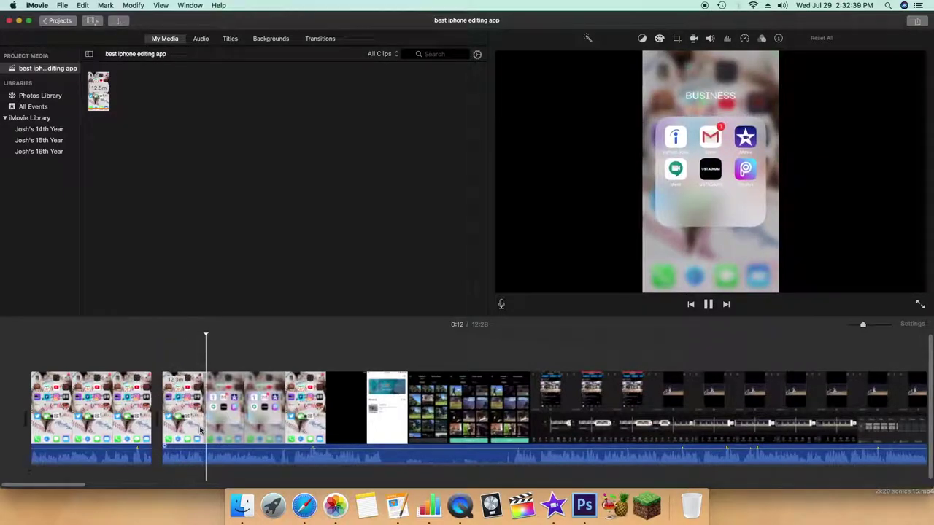
# Split the second clip at about 0:24 and 0:36, and delete the footage between the two cuts
pyautogui.press('space')
pyautogui.click(257, 430)
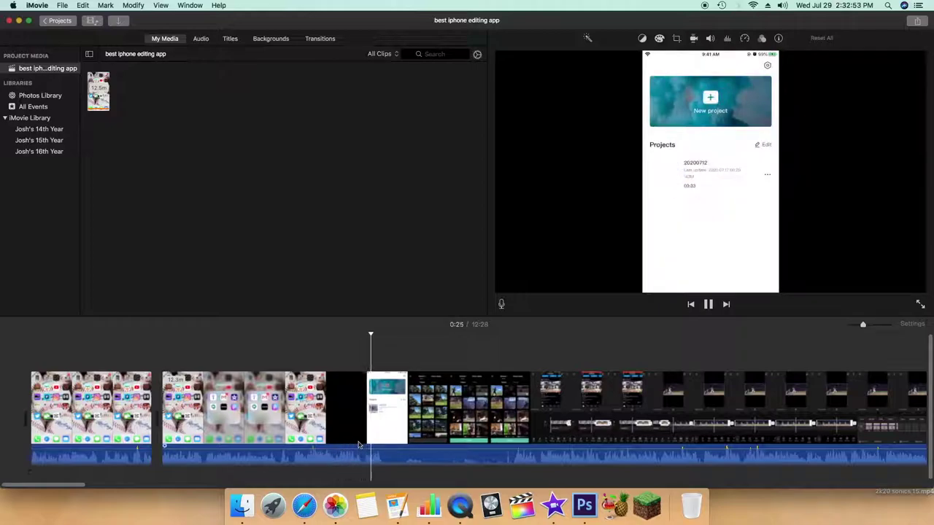
pyautogui.press('space')
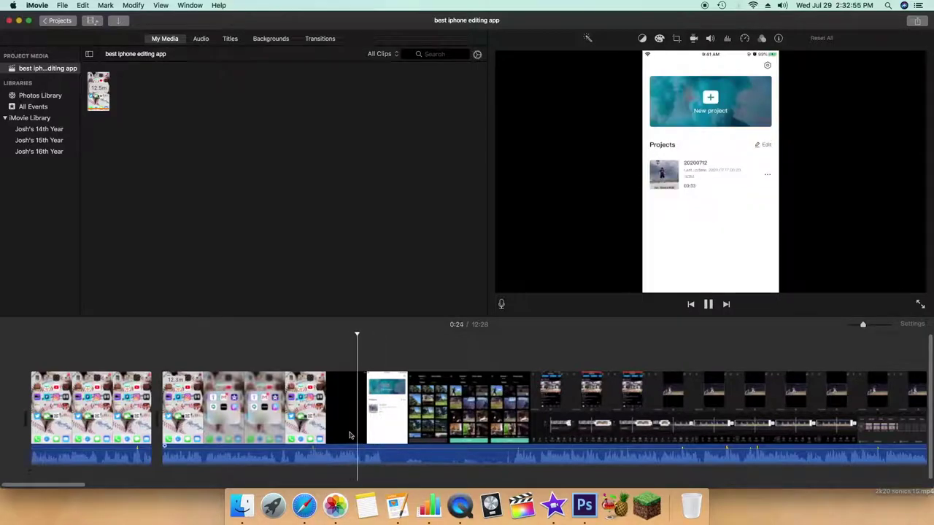
pyautogui.moveTo(362, 431); pyautogui.dragTo(357, 430)
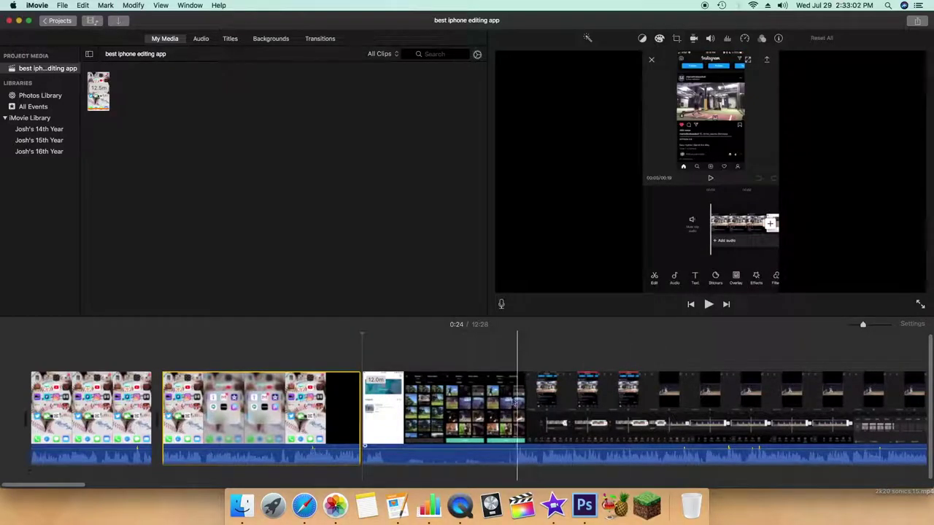
pyautogui.press('space')
pyautogui.press('space')
pyautogui.click(520, 420)
pyautogui.press('super+b')
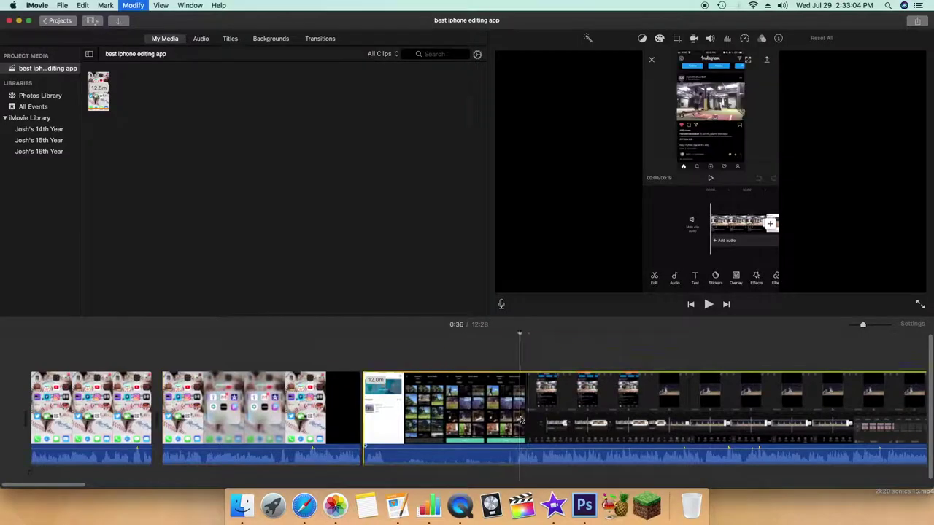
pyautogui.press('Delete')
pyautogui.press('space')
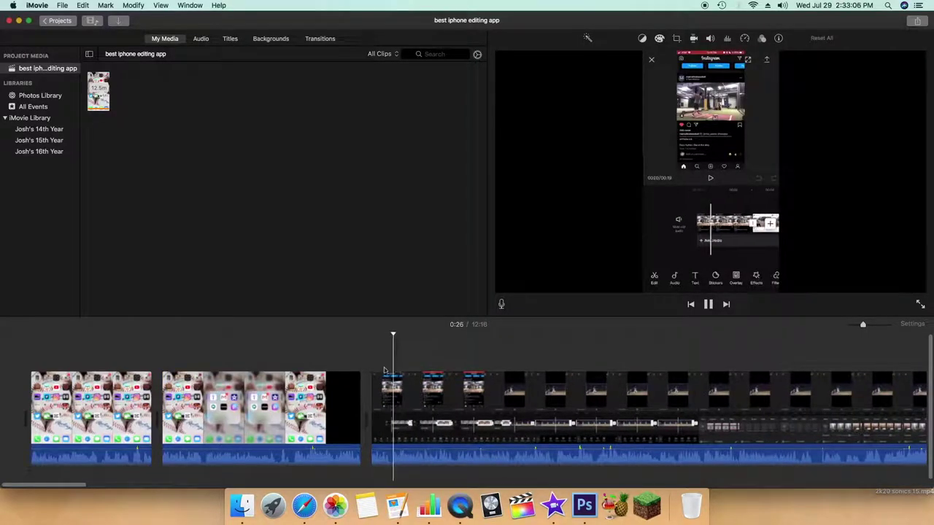
# Play through the footage after the 0:24 cut to check for further parts that need trimming
pyautogui.press('space')
pyautogui.press('space')
pyautogui.press('space')
pyautogui.press('space')
pyautogui.press('space')
pyautogui.click(504, 391)
pyautogui.press('space')
pyautogui.press('space')
pyautogui.press('space')
pyautogui.moveTo(83, 485); pyautogui.dragTo(128, 408)
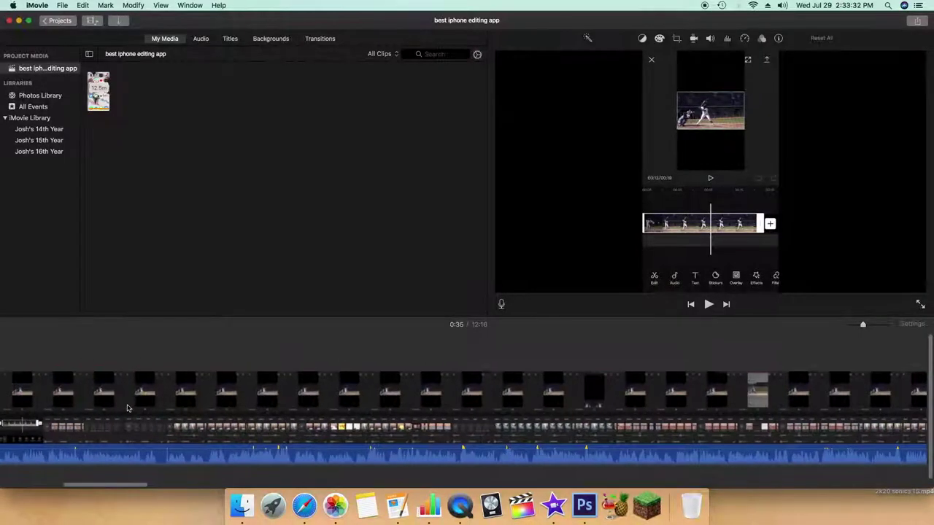
pyautogui.scroll(6, 127, 408)
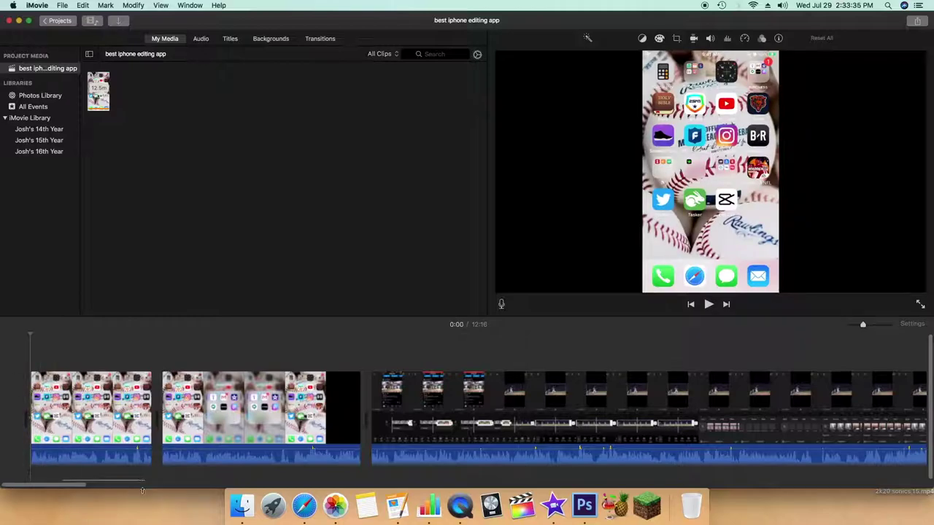
# Delete the separated 12.5-second section around 10:47 from the timeline, and return to the project overview
pyautogui.hscroll(5, 100, 489)
pyautogui.moveTo(191, 491); pyautogui.dragTo(770, 496)
pyautogui.press('space')
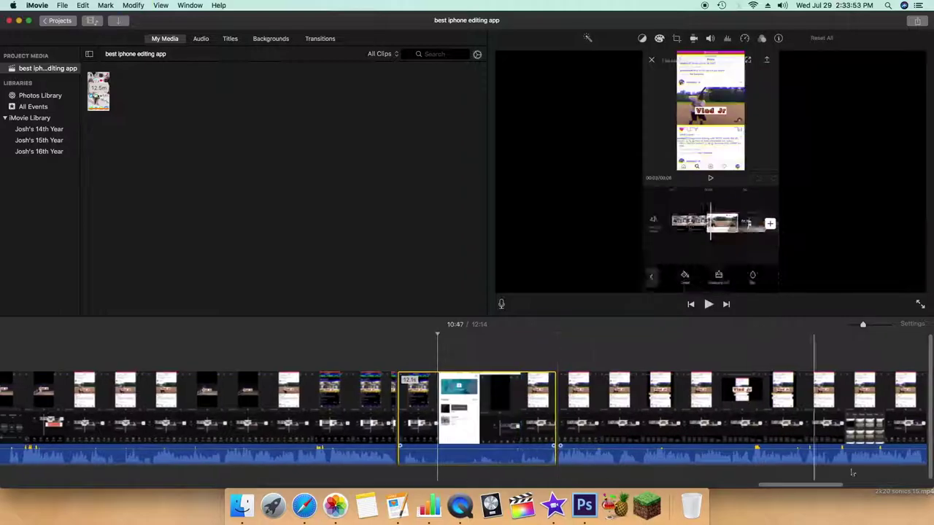
pyautogui.press('BackSpace')
pyautogui.moveTo(839, 484); pyautogui.dragTo(38, 474)
pyautogui.click(14, 356)
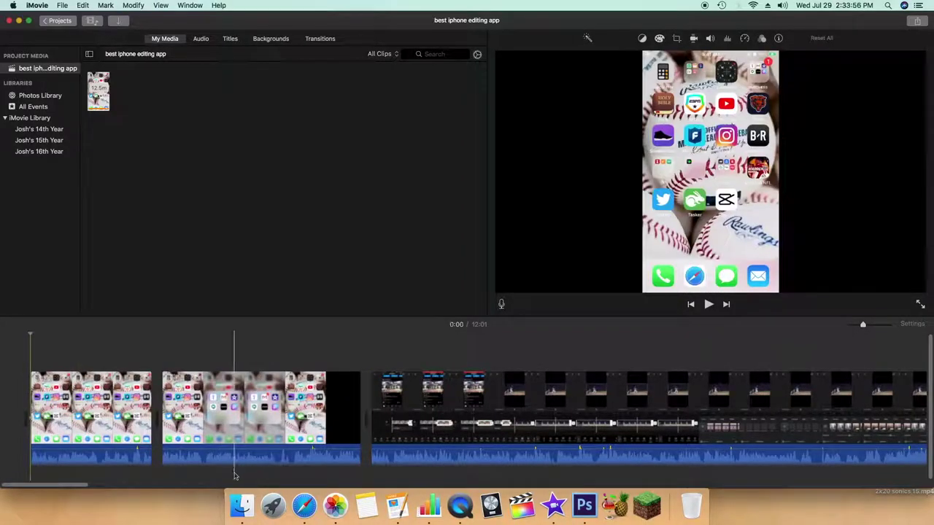
pyautogui.click(60, 21)
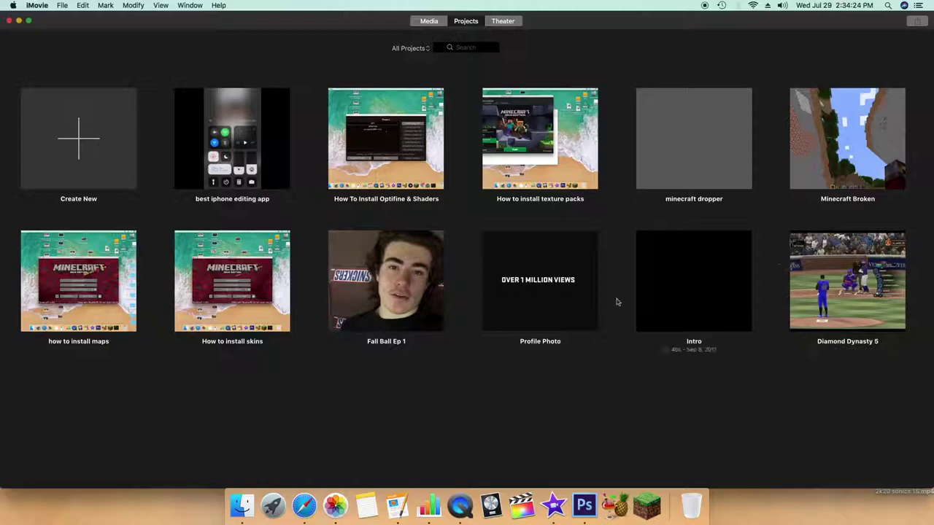
# Open the Profile Photo project and skim through its basketball game footage
pyautogui.click(540, 291)
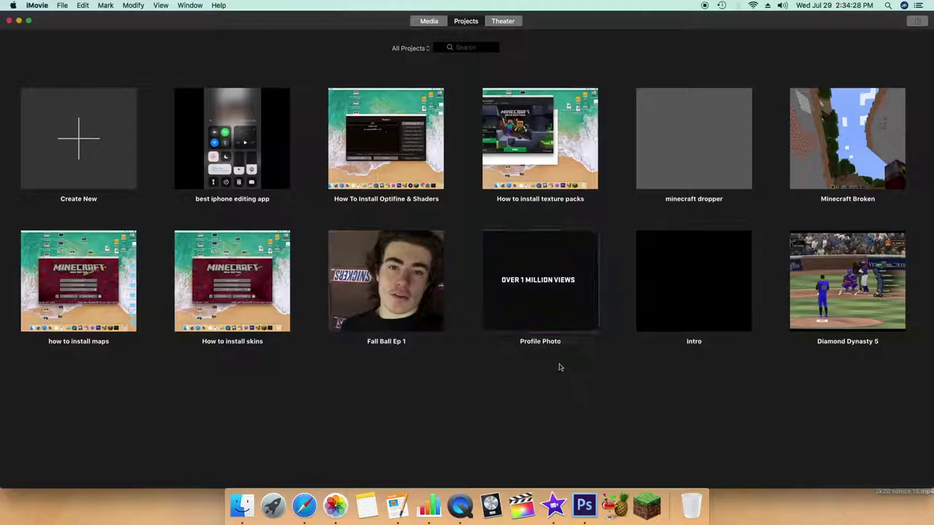
pyautogui.doubleClick(574, 279)
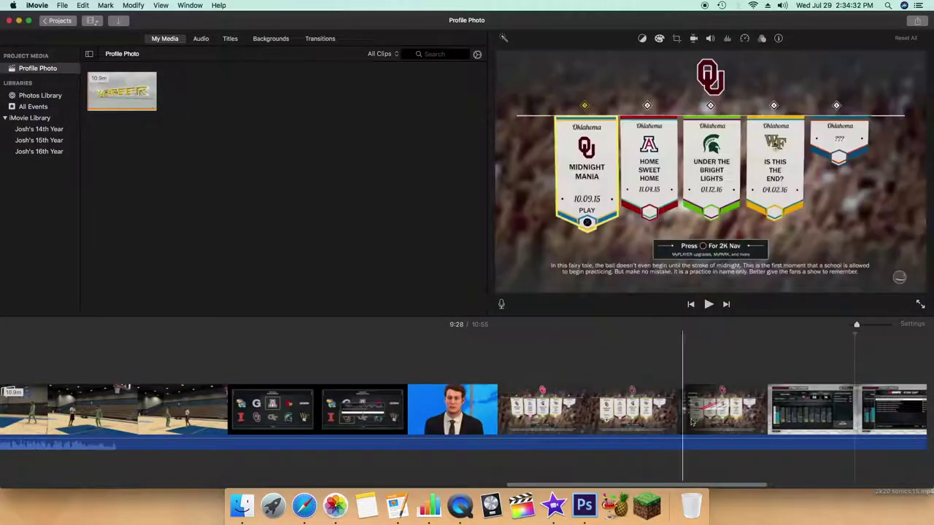
pyautogui.hscroll(-15, 510, 456)
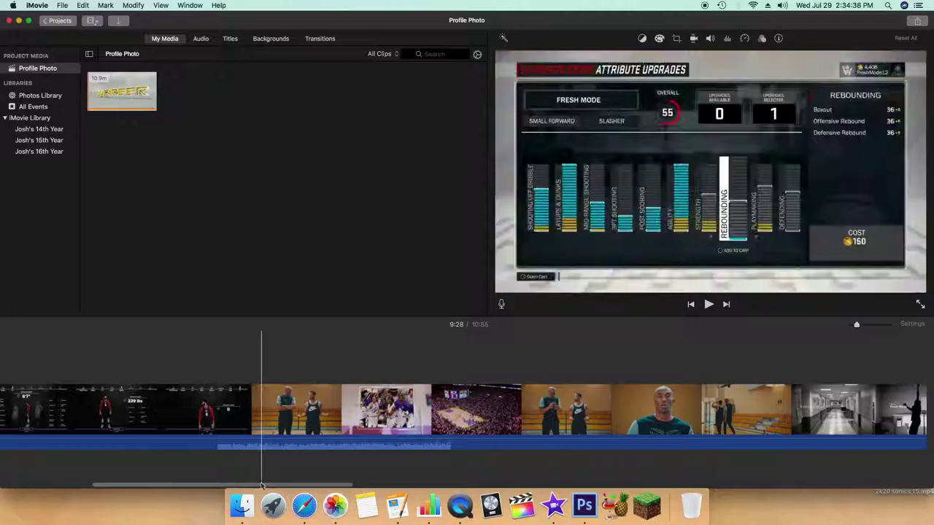
pyautogui.hscroll(10, 260, 485)
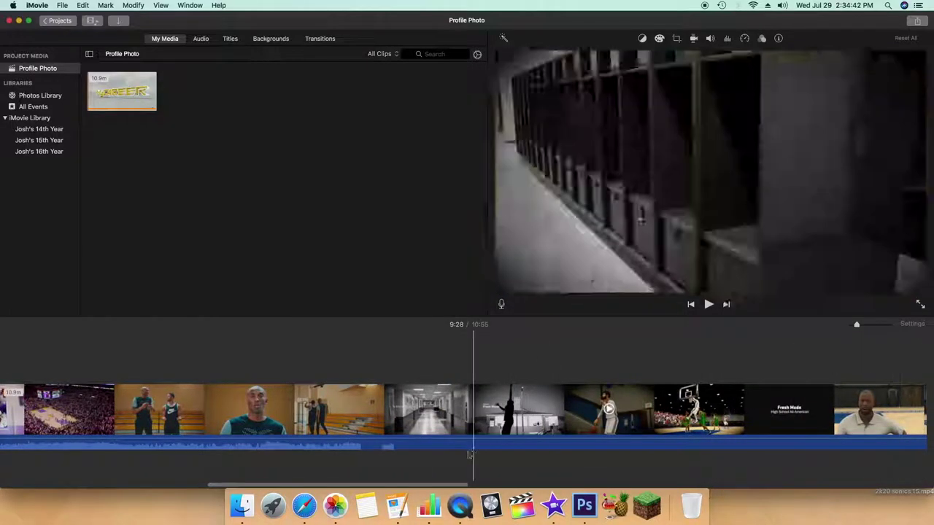
pyautogui.hscroll(10, 460, 437)
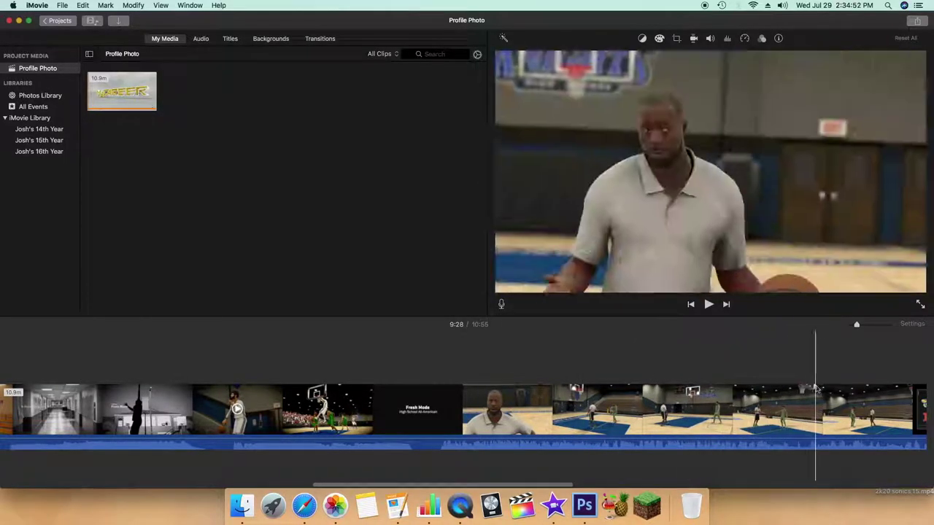
# Return to the project overview and delete the Profile Photo project
pyautogui.click(58, 20)
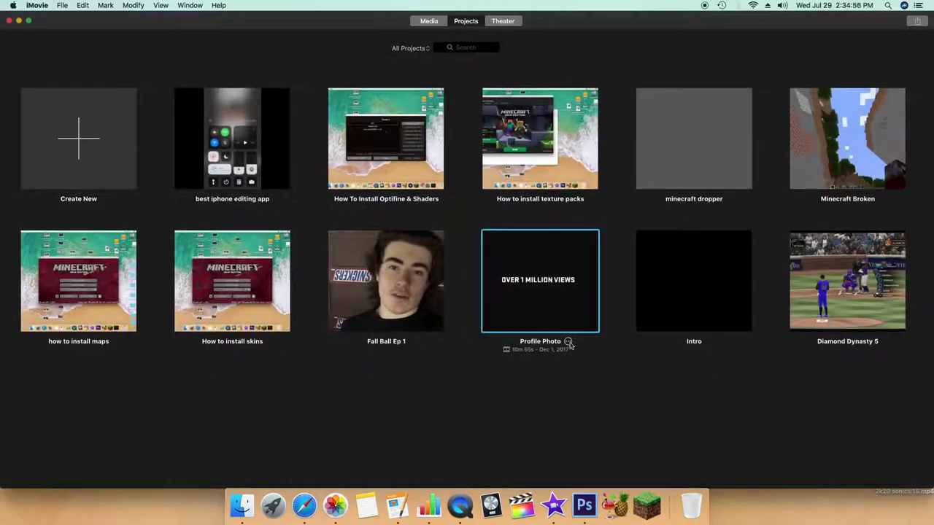
pyautogui.click(568, 341)
pyautogui.click(599, 417)
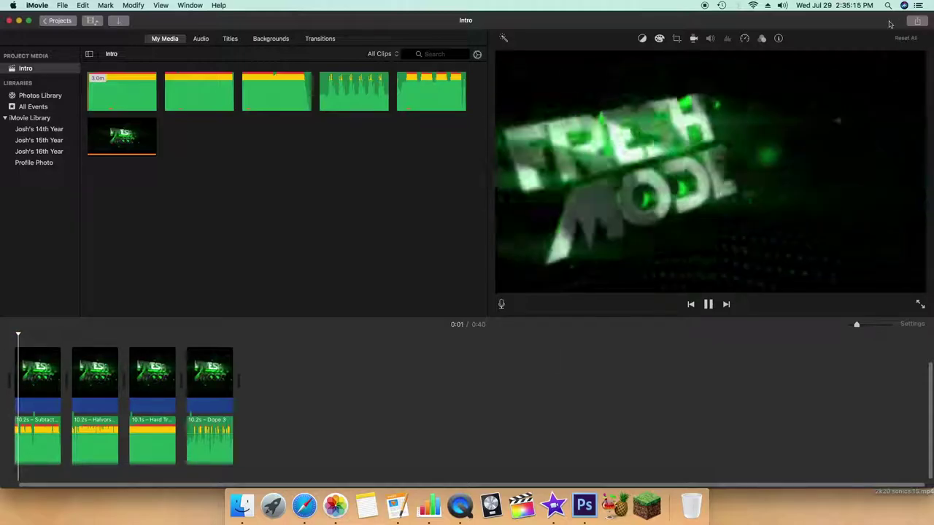
# Lower the system sound volume and play back the clips in the Intro project
pyautogui.click(782, 5)
pyautogui.moveTo(850, 21); pyautogui.dragTo(827, 21)
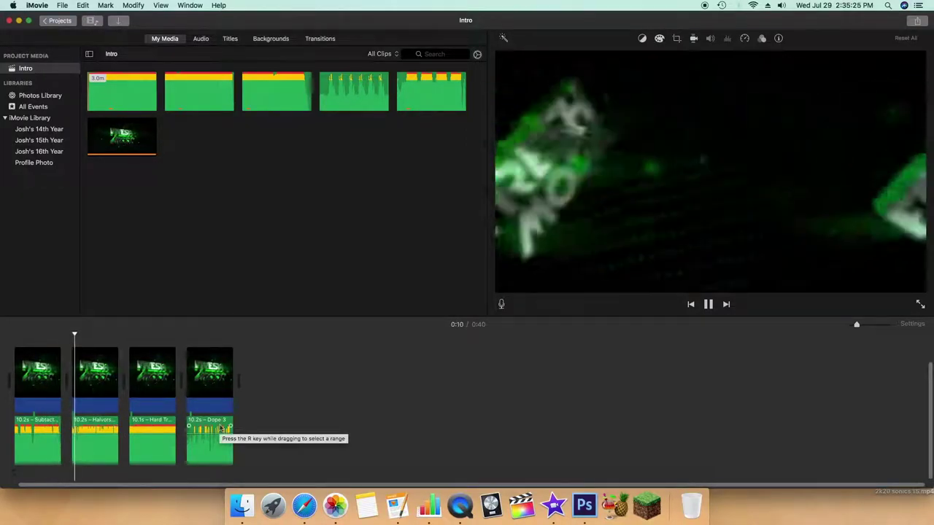
pyautogui.click(134, 405)
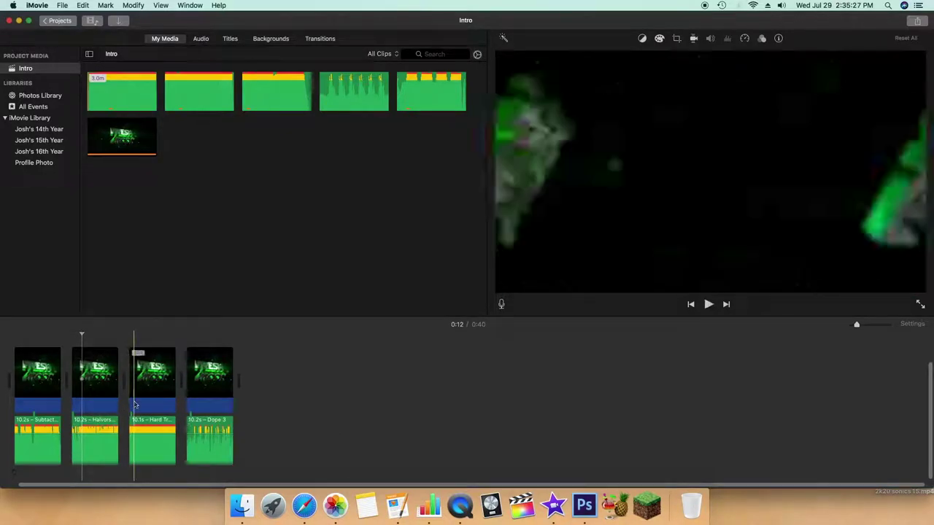
pyautogui.press('space')
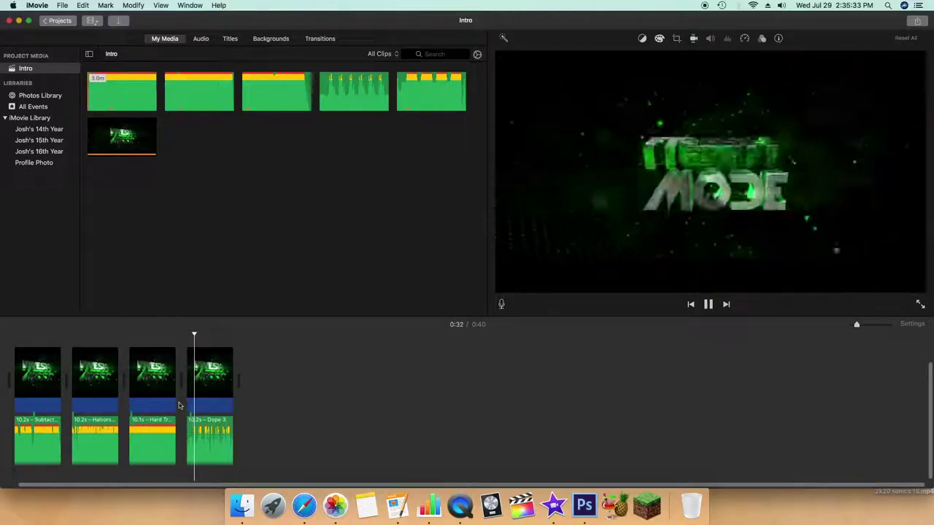
pyautogui.press('space')
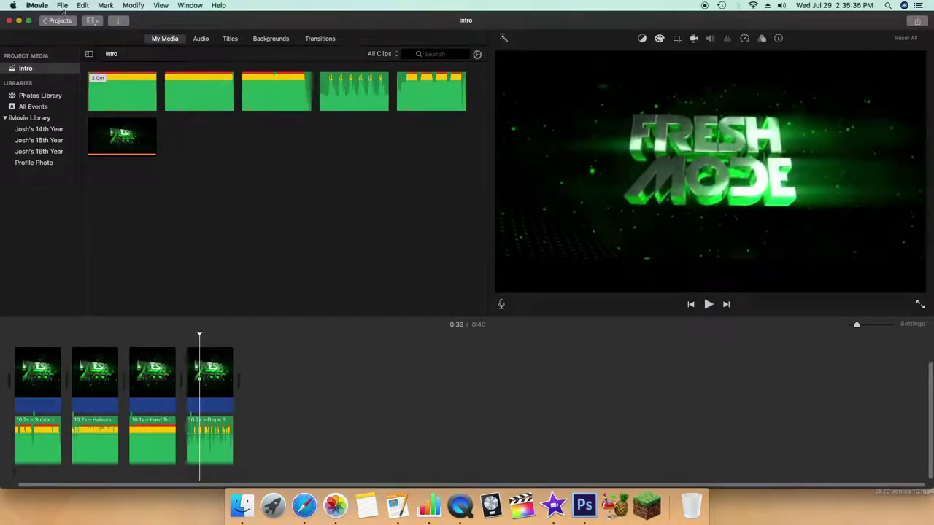
# Return to the project overview and delete the Intro project
pyautogui.click(59, 21)
pyautogui.click(505, 286)
pyautogui.click(556, 343)
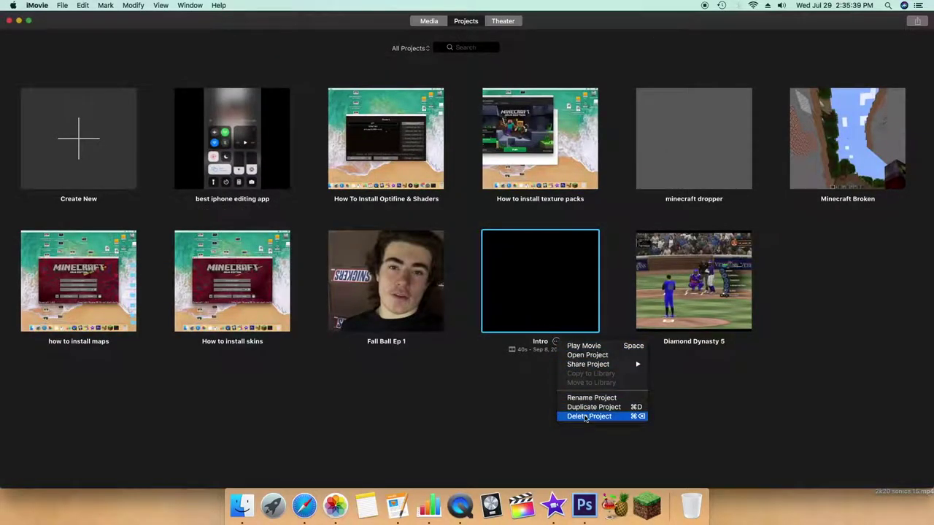
pyautogui.click(582, 415)
pyautogui.click(535, 174)
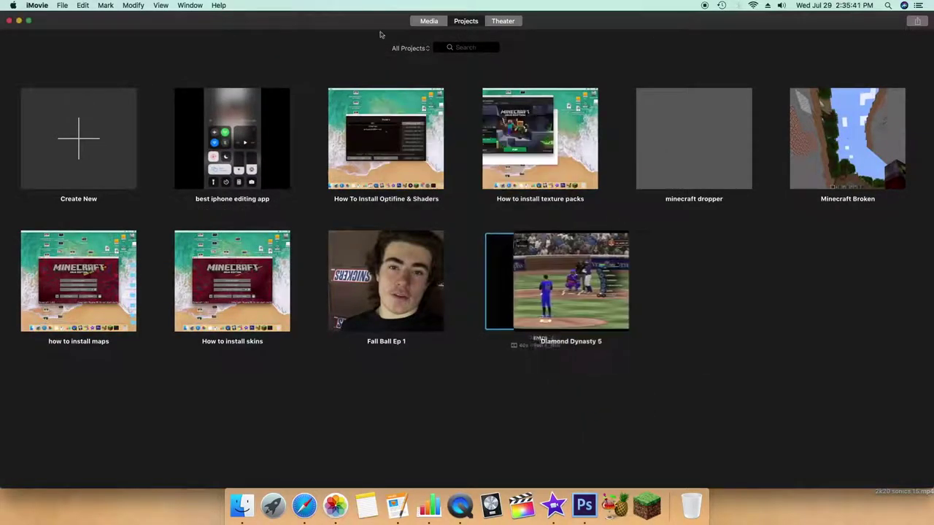
# Open the Diamond Dynasty 5 project and increase the timeline clip size in its project settings
pyautogui.doubleClick(576, 314)
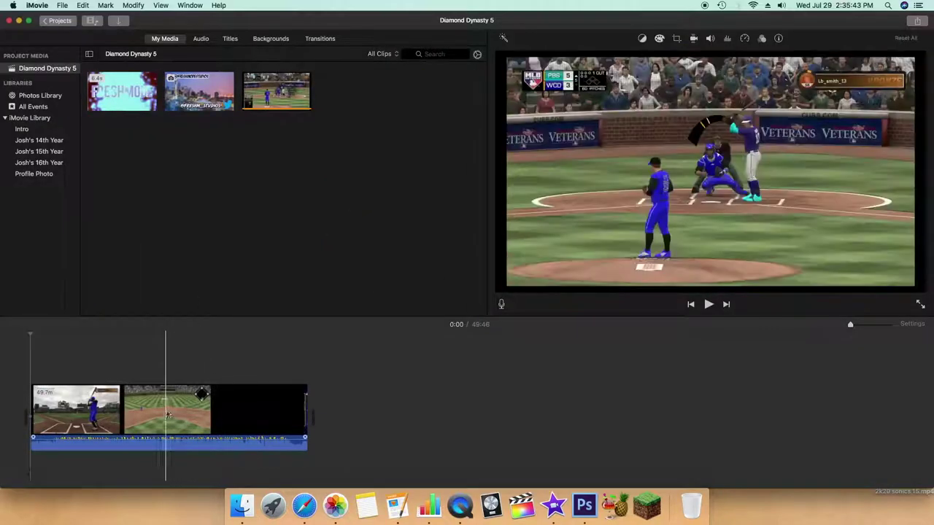
pyautogui.click(858, 325)
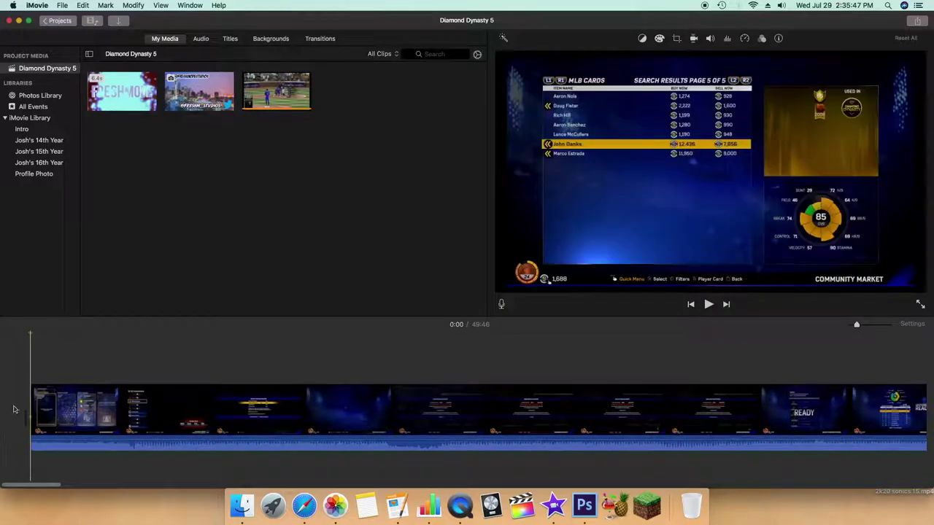
pyautogui.click(901, 327)
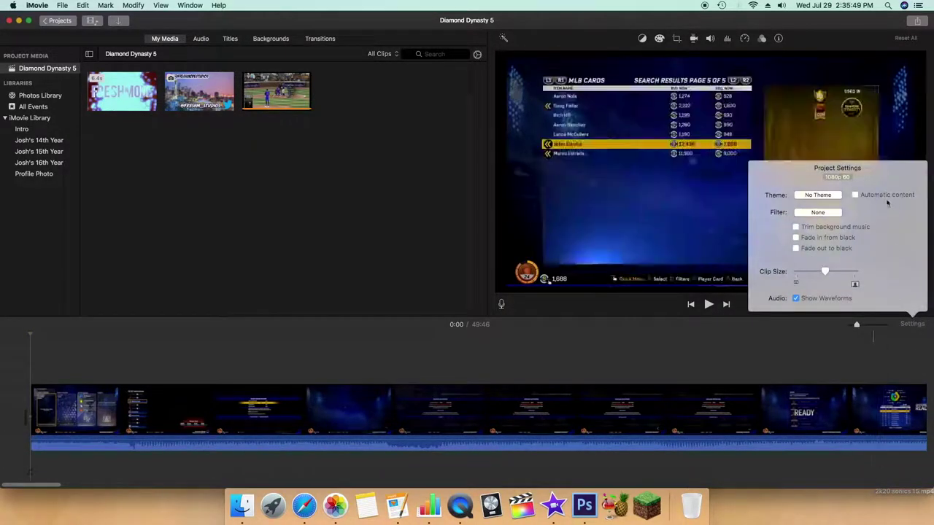
pyautogui.moveTo(841, 273); pyautogui.dragTo(846, 274)
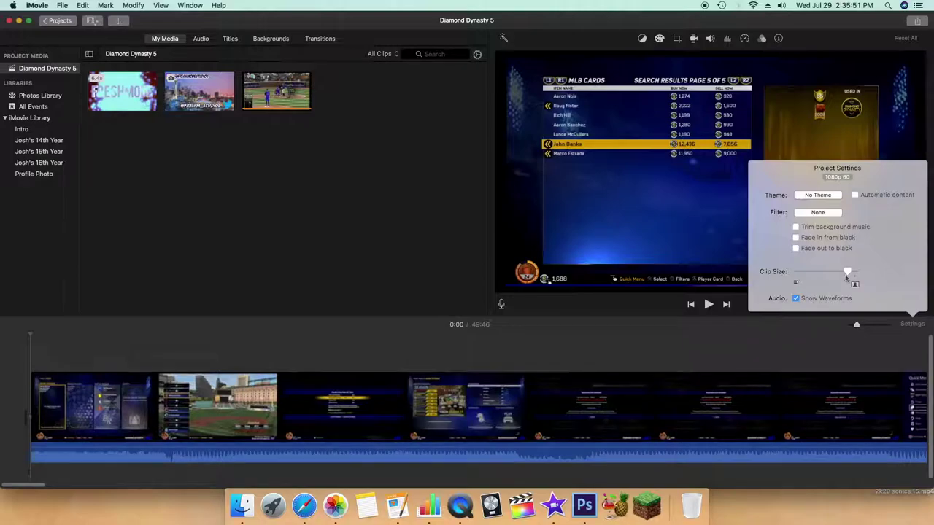
# Close the project settings and preview the FRESHMODE intro clip in the project media
pyautogui.click(37, 358)
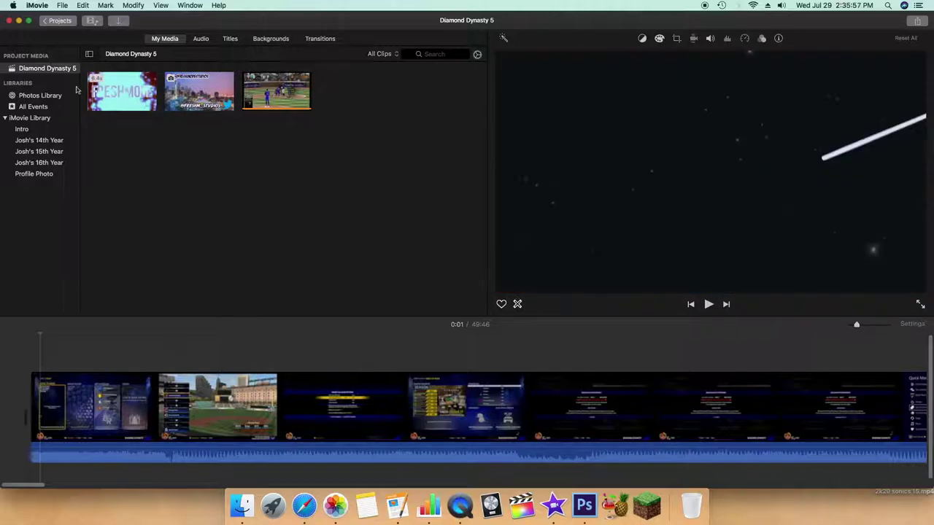
pyautogui.click(117, 92)
pyautogui.press('space')
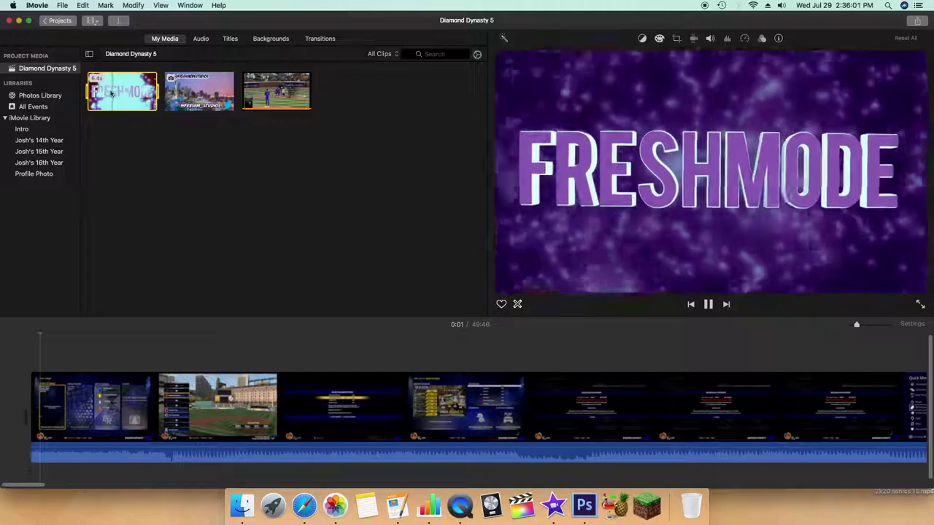
pyautogui.press('space')
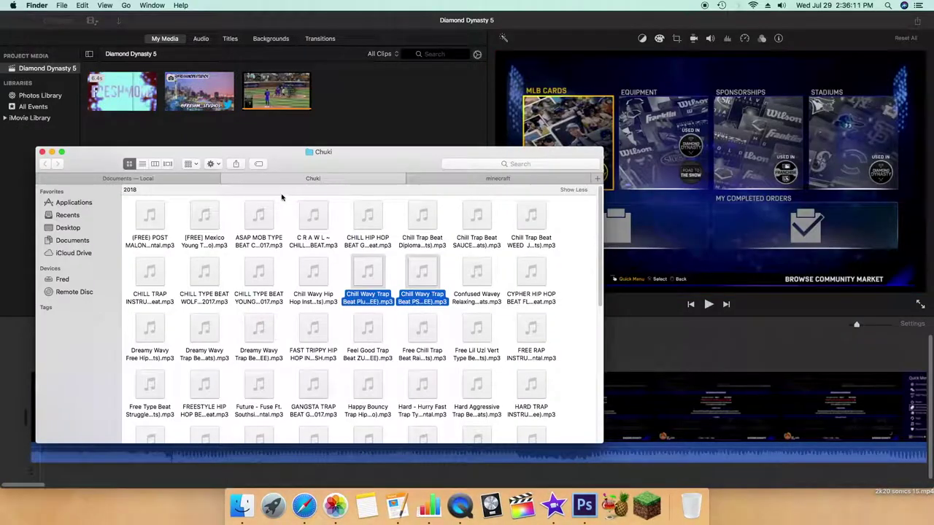
# Insert the FRESH intro video from the Documents folder at the start of the timeline and play it back
pyautogui.click(183, 179)
pyautogui.moveTo(556, 351); pyautogui.dragTo(63, 394)
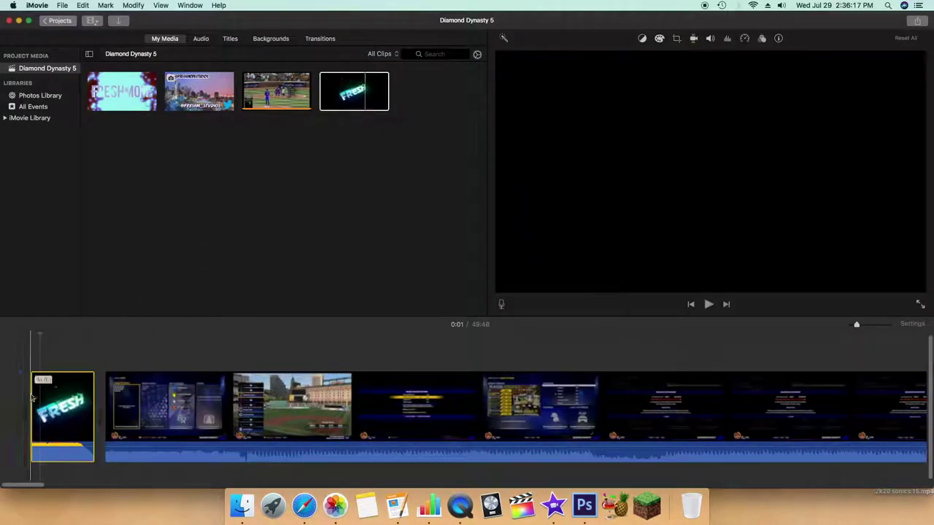
pyautogui.press('space')
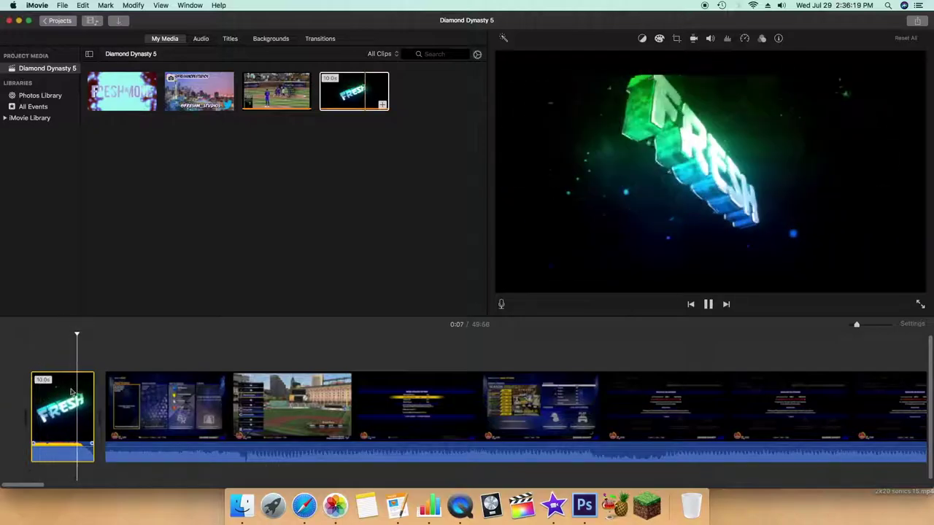
pyautogui.press('space')
# Trim the FRESH intro clip by splitting off and deleting its ending and cutting a short stretch from its beginning
pyautogui.press('super+b')
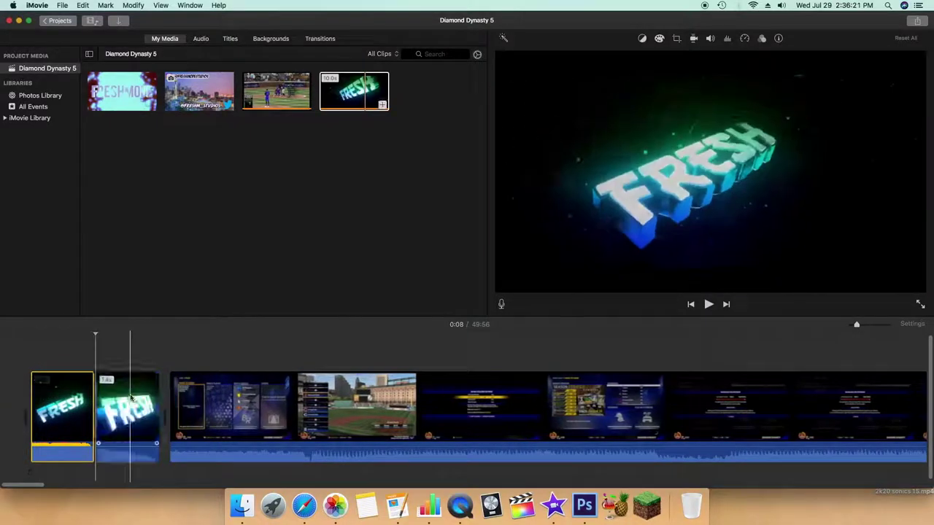
pyautogui.press('Delete')
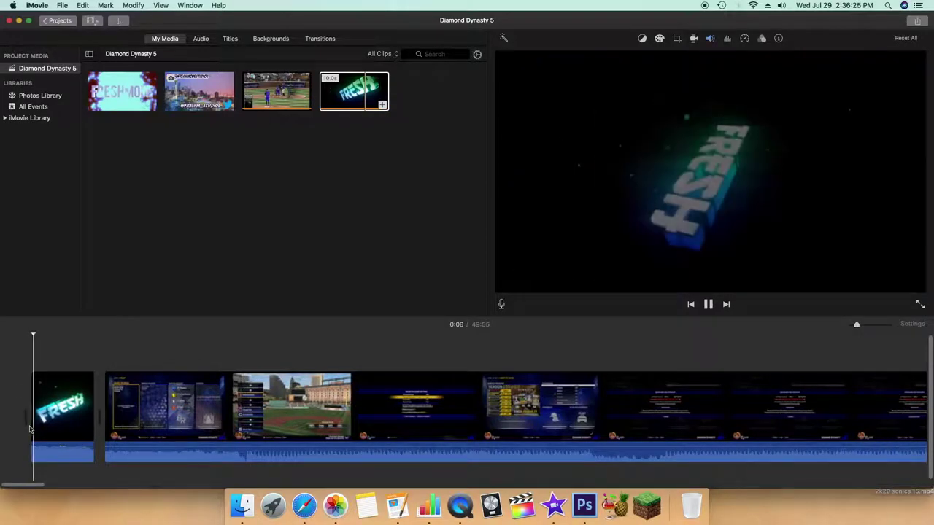
pyautogui.press('Delete')
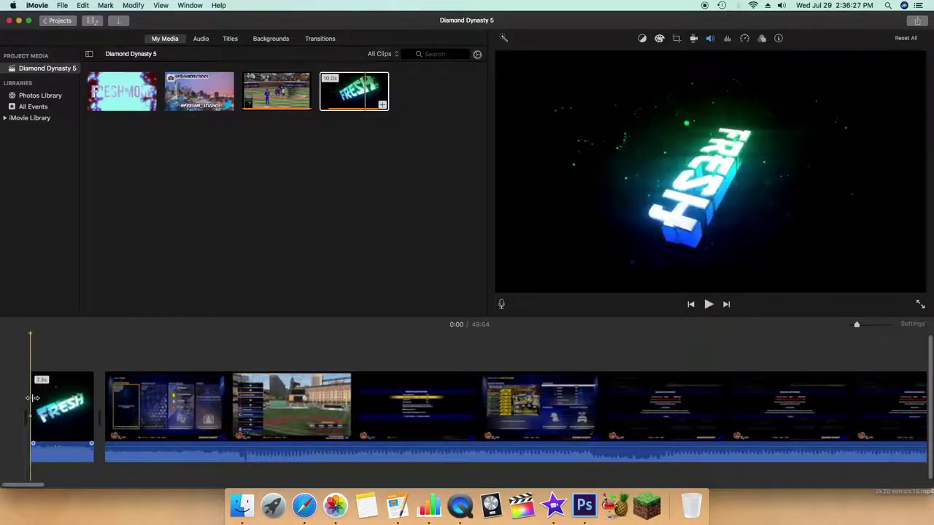
pyautogui.moveTo(33, 398)
pyautogui.mouseDown()
pyautogui.moveTo(41, 396)
pyautogui.moveTo(27, 404)
pyautogui.mouseUp()
pyautogui.press('space')
pyautogui.press('space')
# Lower the audio volume of the long gameplay clip after the intro and play its opening
pyautogui.click(105, 356)
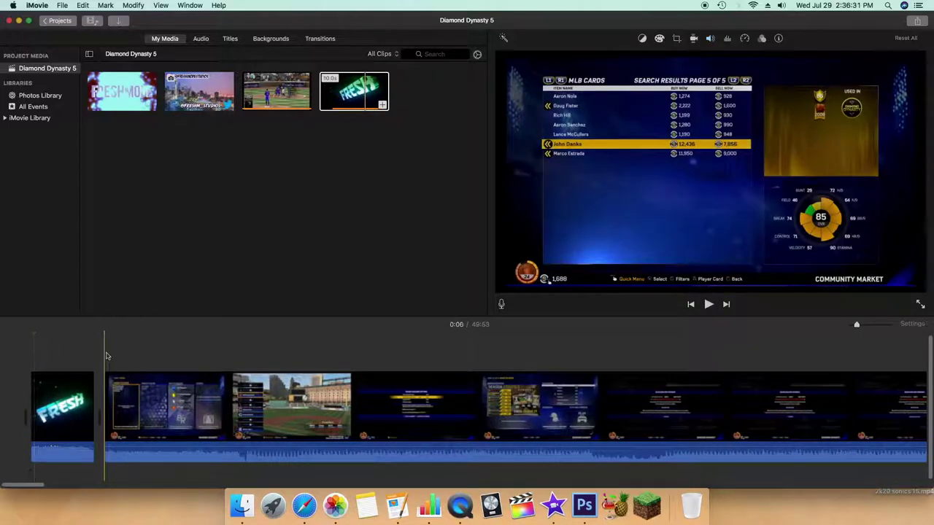
pyautogui.moveTo(358, 454); pyautogui.dragTo(357, 454)
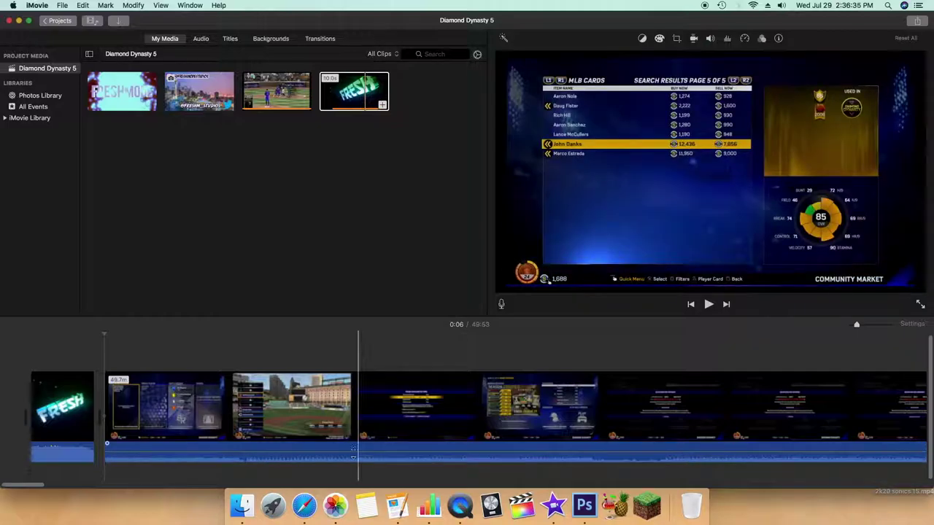
pyautogui.press('space')
pyautogui.press('space')
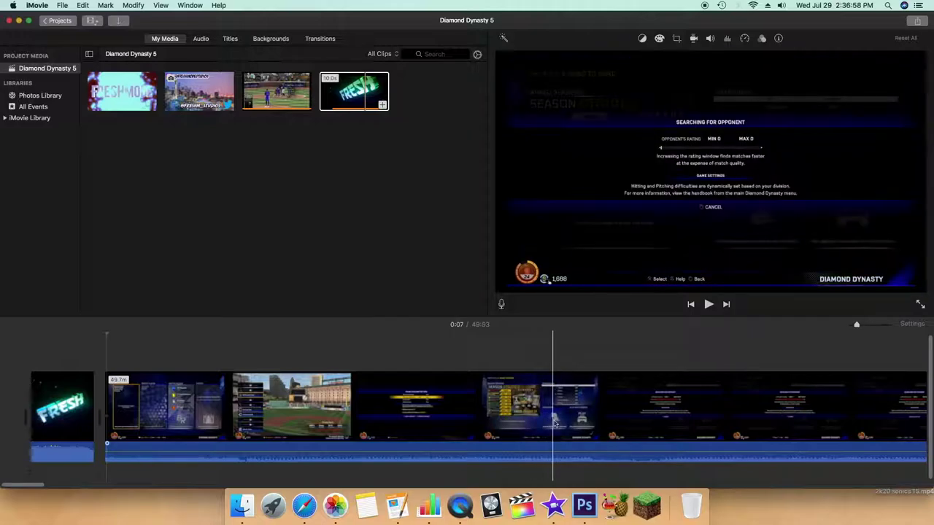
# Delete the menu footage ahead of the starting-pitcher selection screen and cut the first couple of seconds of the remaining gameplay clip
pyautogui.hscroll(10, 613, 427)
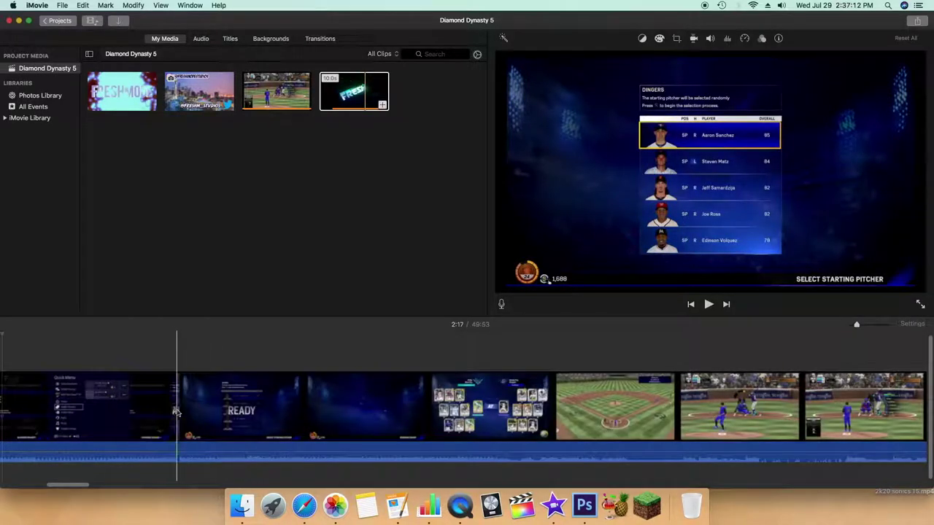
pyautogui.click(146, 410)
pyautogui.press('Delete')
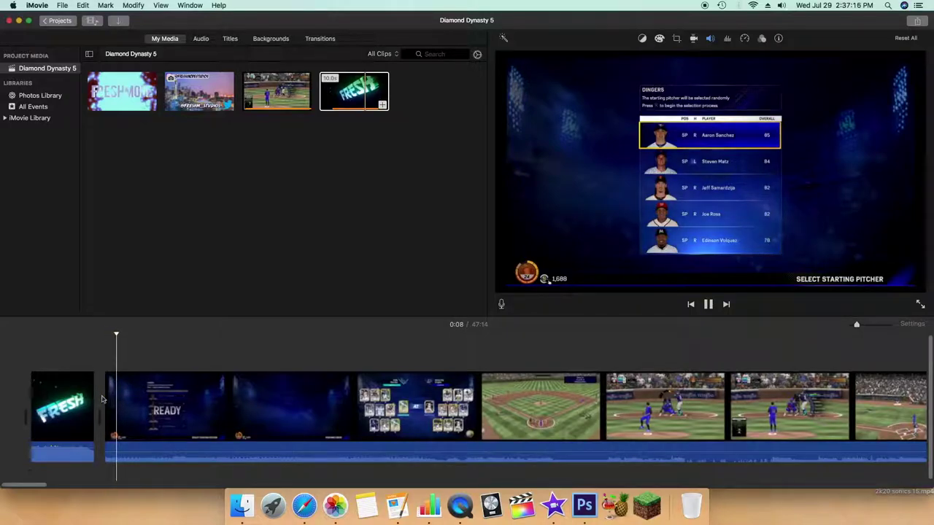
pyautogui.press('space')
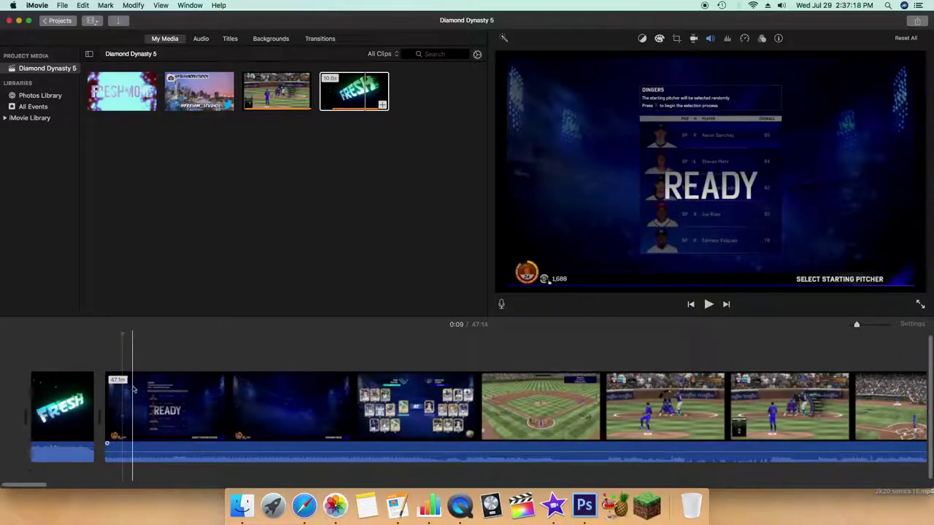
pyautogui.press('super+b')
pyautogui.click(124, 394)
pyautogui.press('BackSpace')
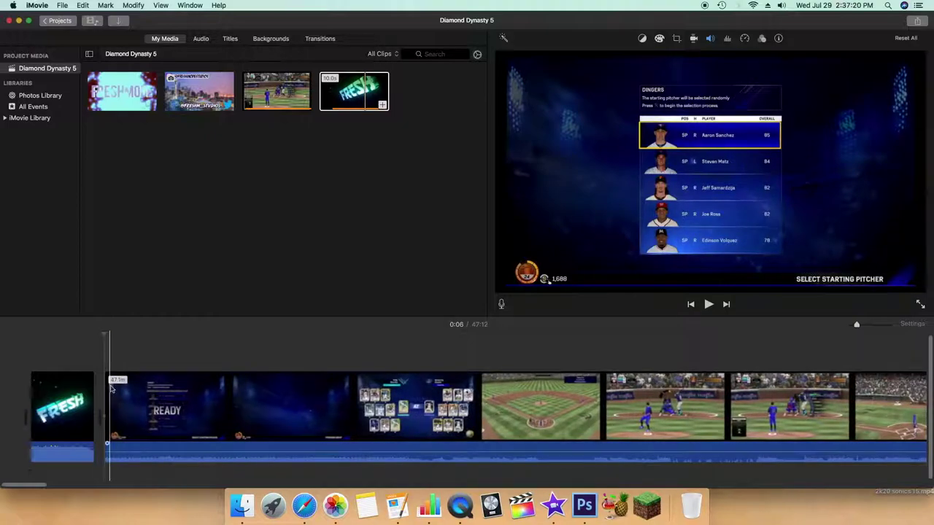
# Split off short clips of the starting-pitcher selection and the batting order, deleting the leftover footage after each up to the team matchup screen
pyautogui.press('super+b')
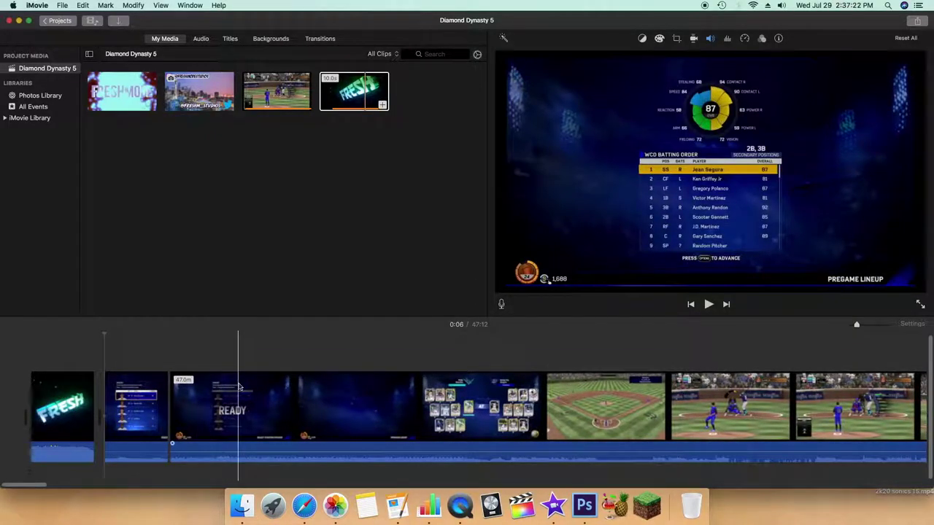
pyautogui.press('super+b')
pyautogui.click(224, 393)
pyautogui.press('BackSpace')
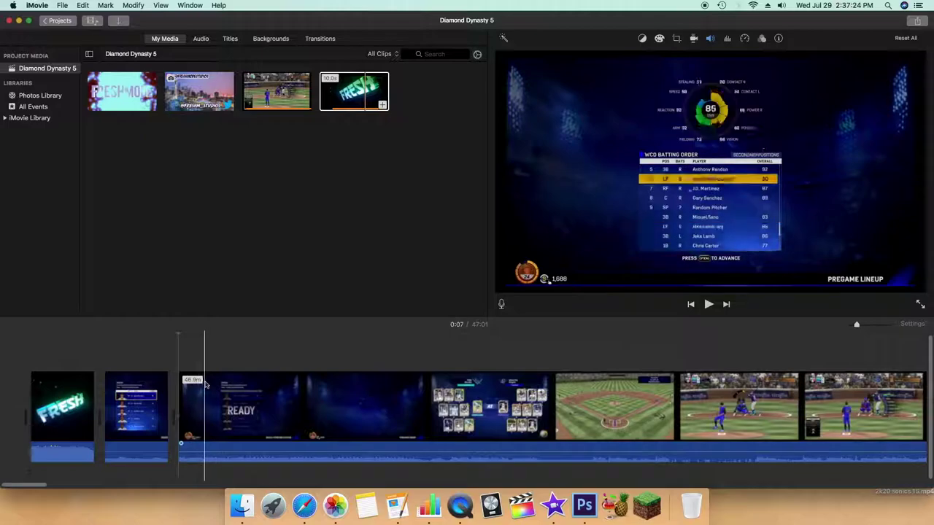
pyautogui.press('super+b')
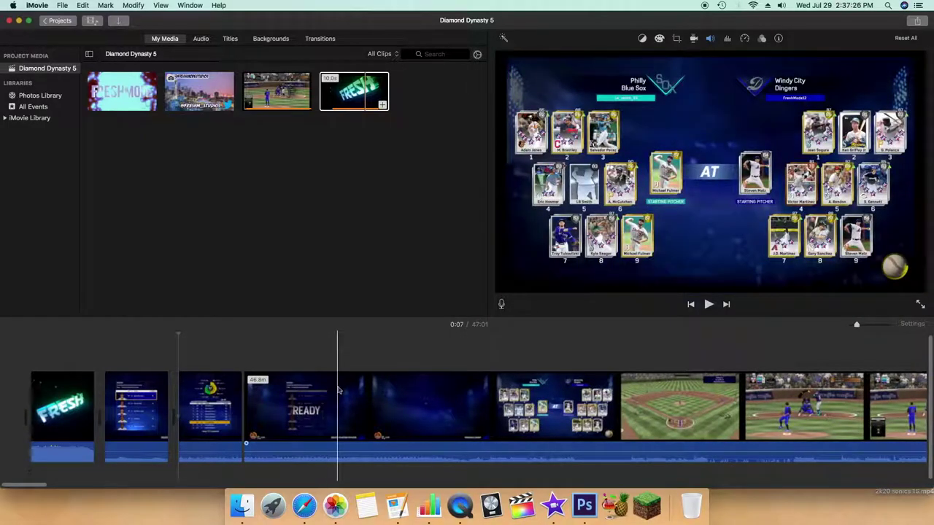
pyautogui.click(321, 400)
pyautogui.press('Delete')
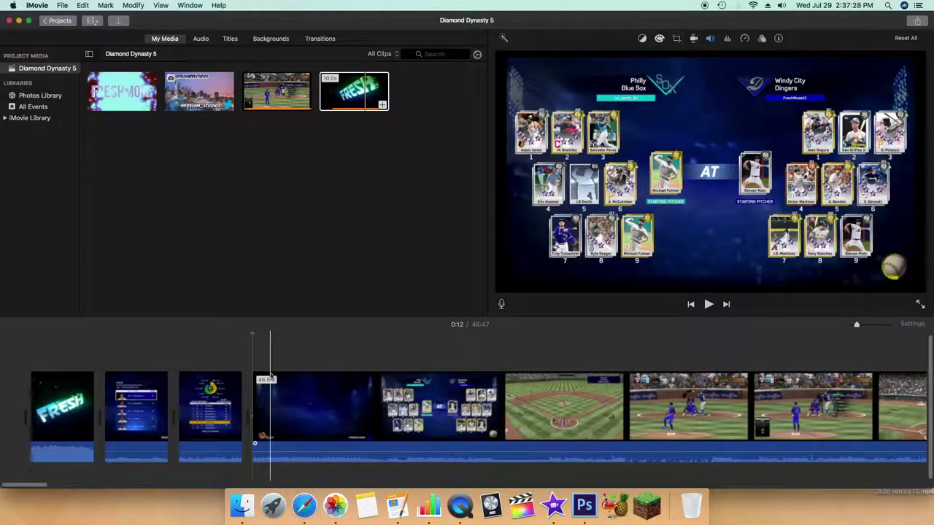
# Split off short team matchup and black-screen clips, deleting the leftover matchup footage and the Show 17 logo, and split the baseball field footage
pyautogui.press('super+b')
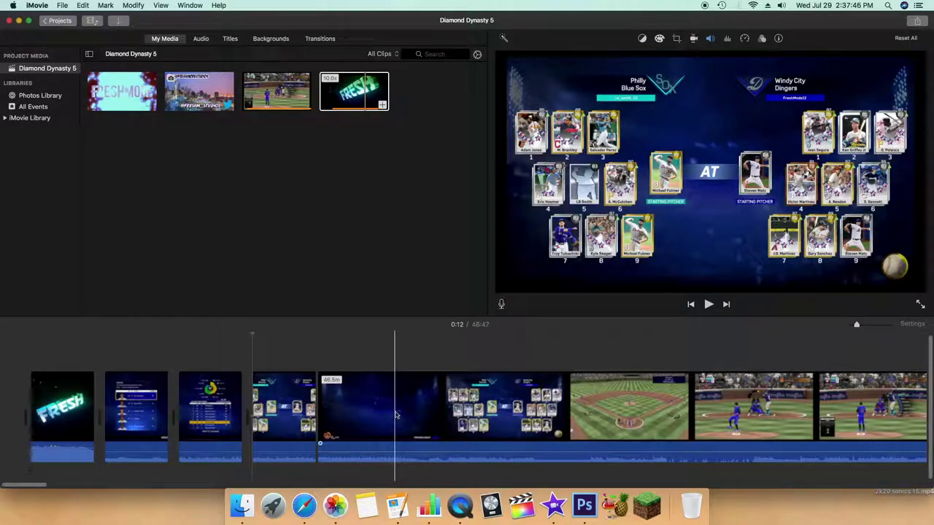
pyautogui.press('super+b')
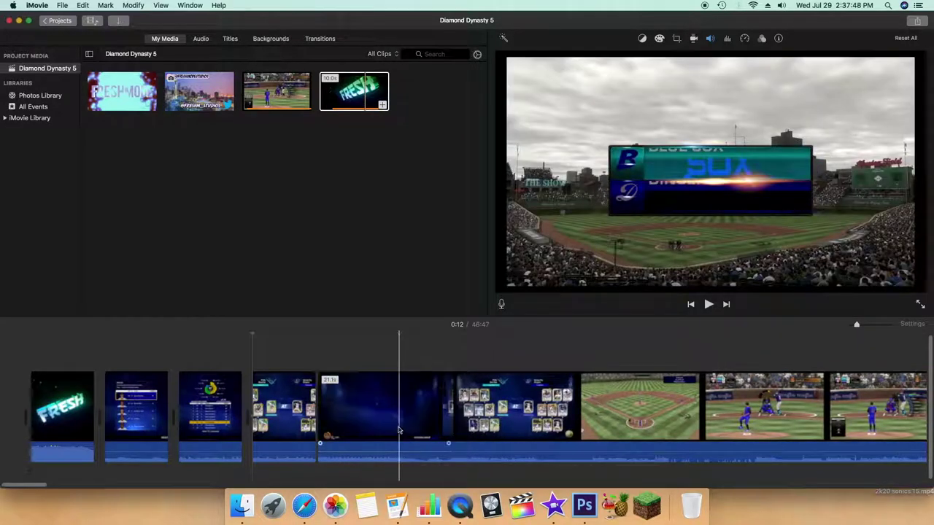
pyautogui.press('Delete')
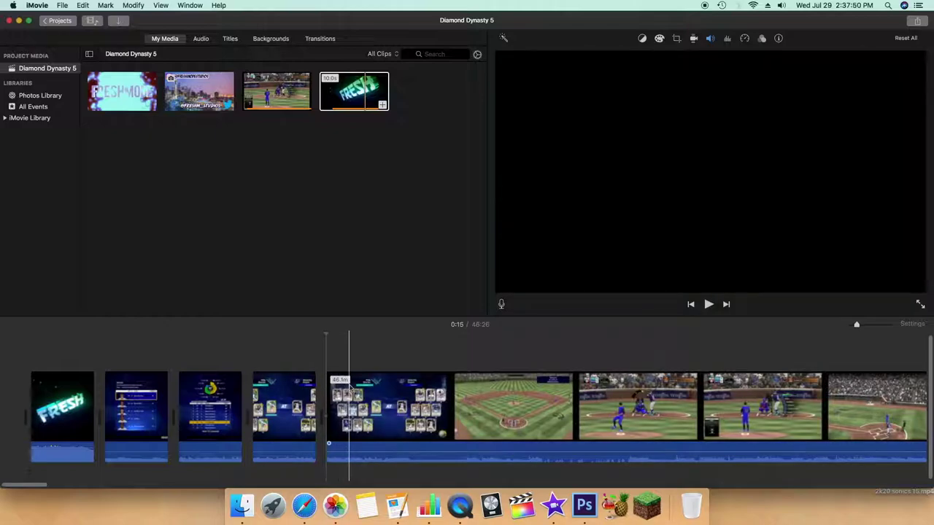
pyautogui.press('super+b')
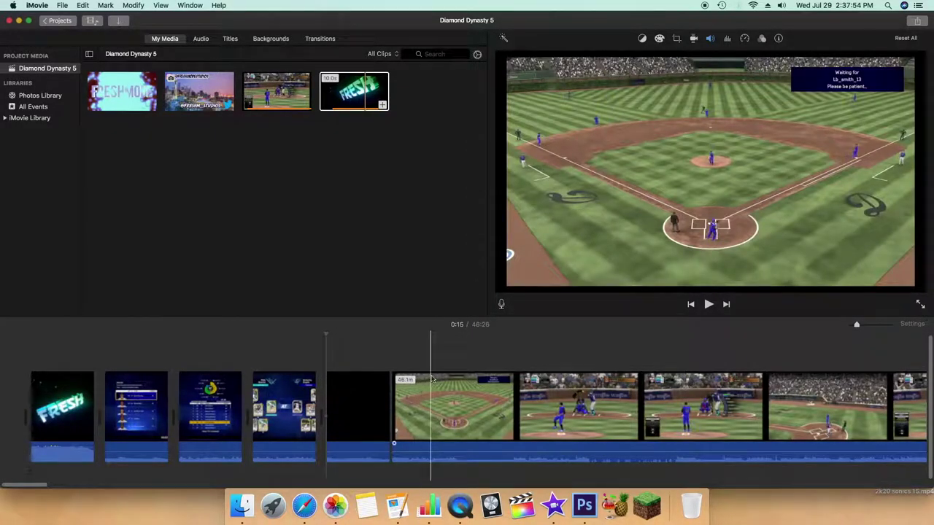
pyautogui.hotkey('alt', '/')
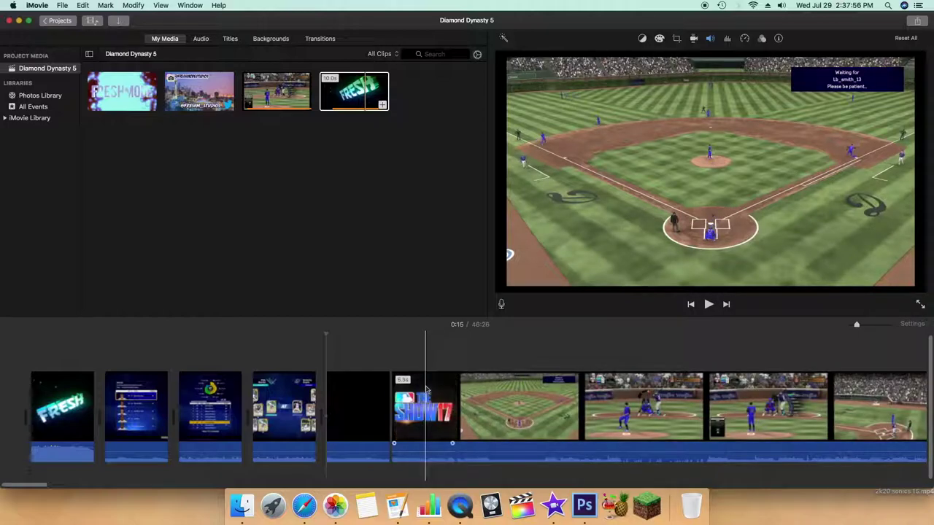
pyautogui.hotkey('alt', '/')
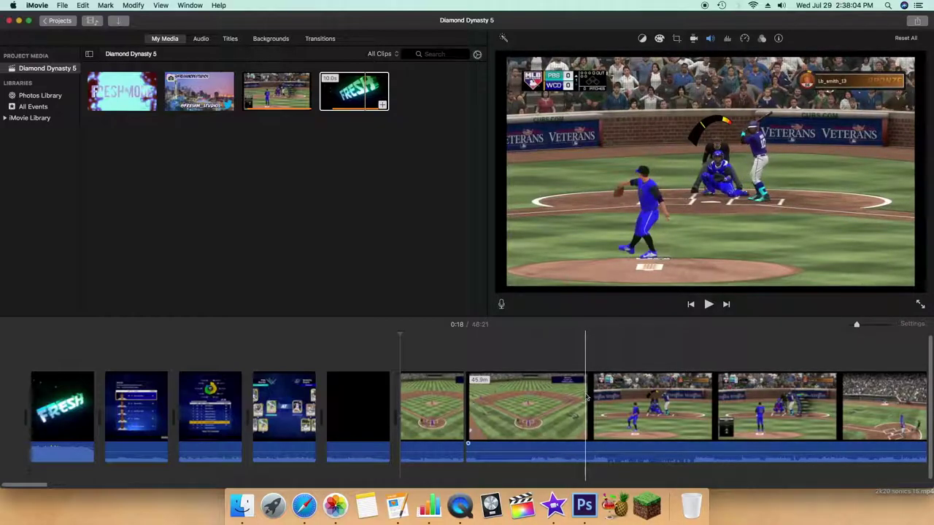
# Find the first pitch in the gameplay and delete the leftover field footage leading up to it
pyautogui.moveTo(35, 485); pyautogui.dragTo(48, 484)
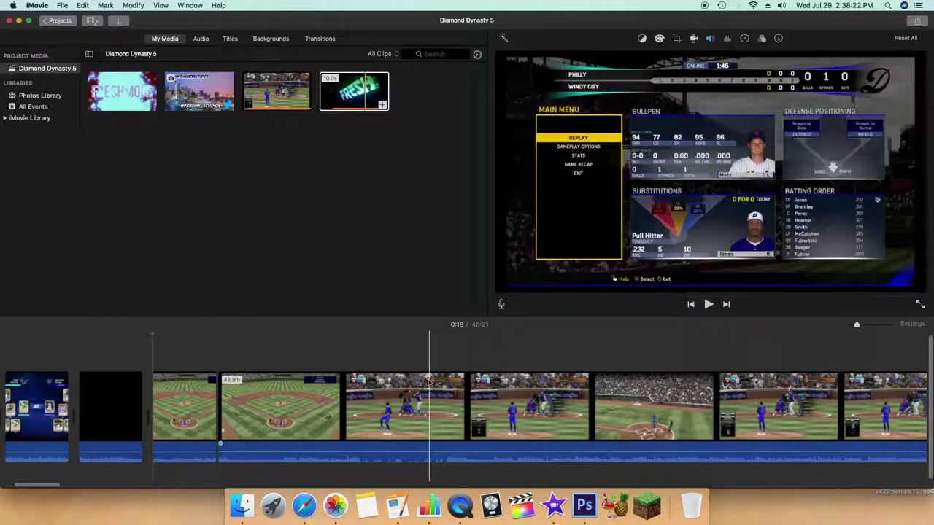
pyautogui.press('space')
pyautogui.press('space')
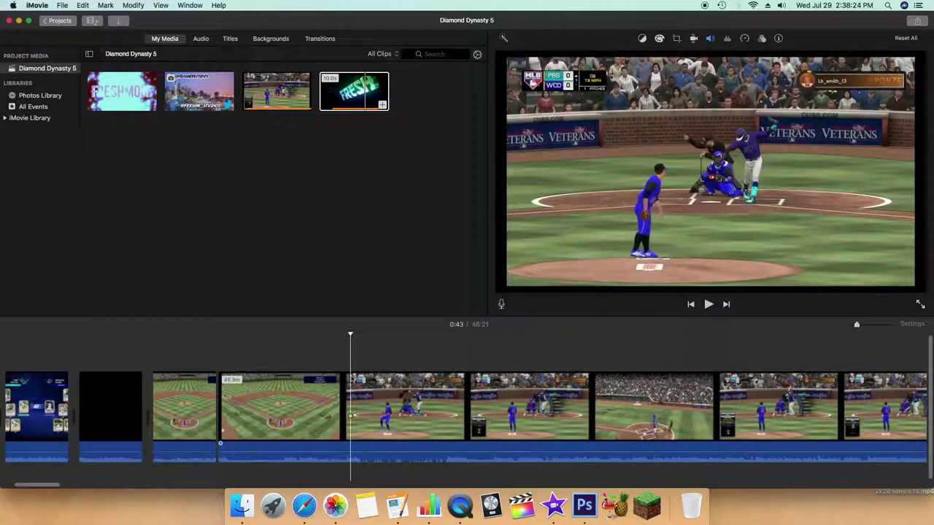
pyautogui.press('space')
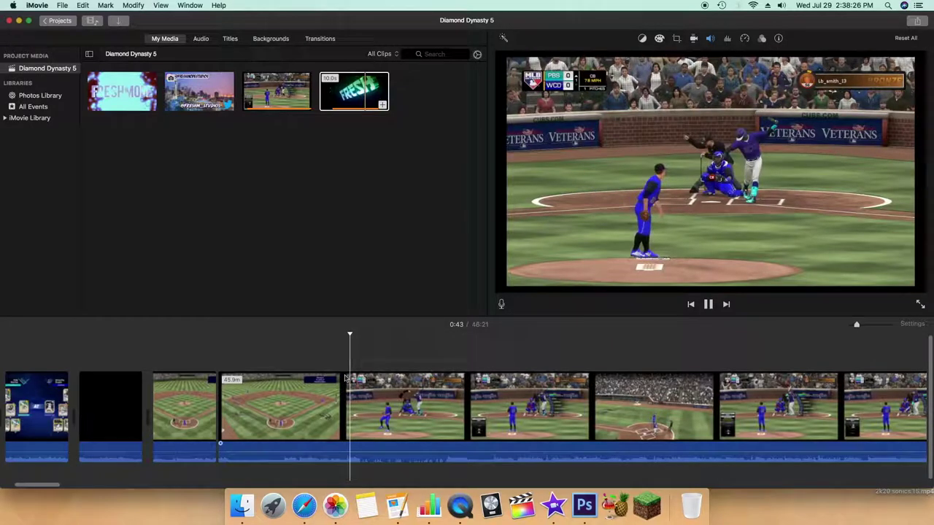
pyautogui.click(330, 378)
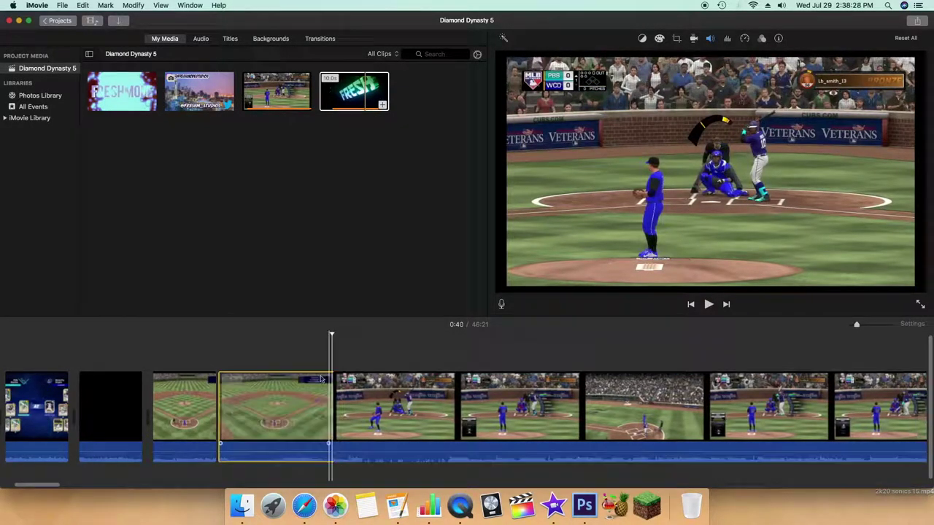
pyautogui.press('Delete')
# Play the first pitch, split the clip at 0:25, and delete the footage between it and the next pitch worth keeping
pyautogui.press('space')
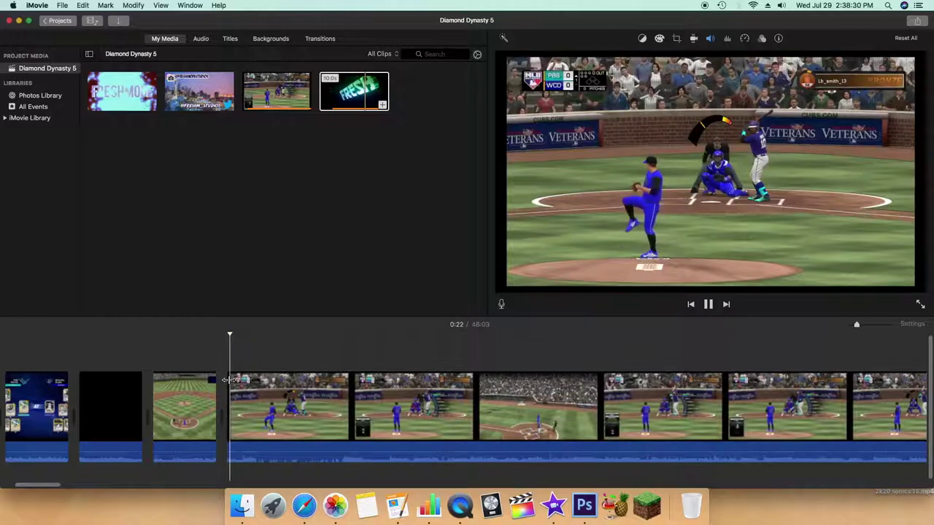
pyautogui.press('space')
pyautogui.press('super+b')
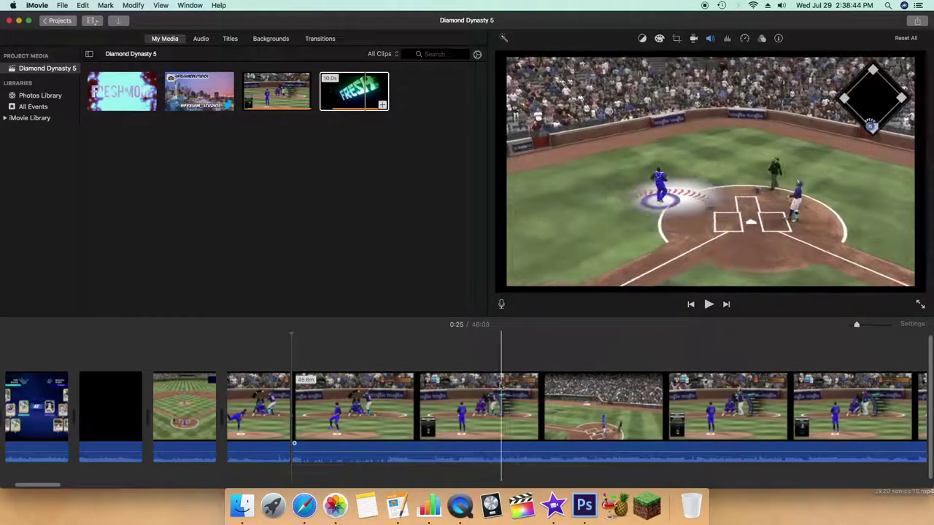
pyautogui.press('super+b')
pyautogui.click(343, 385)
pyautogui.press('BackSpace')
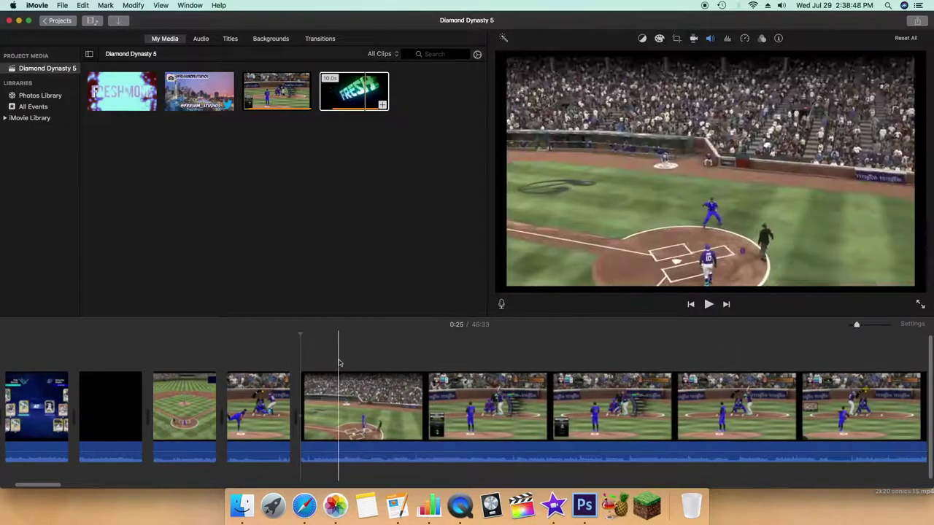
# Split off the second pitch as a short clip and delete the footage following it up to the next fielding play
pyautogui.press('super+b')
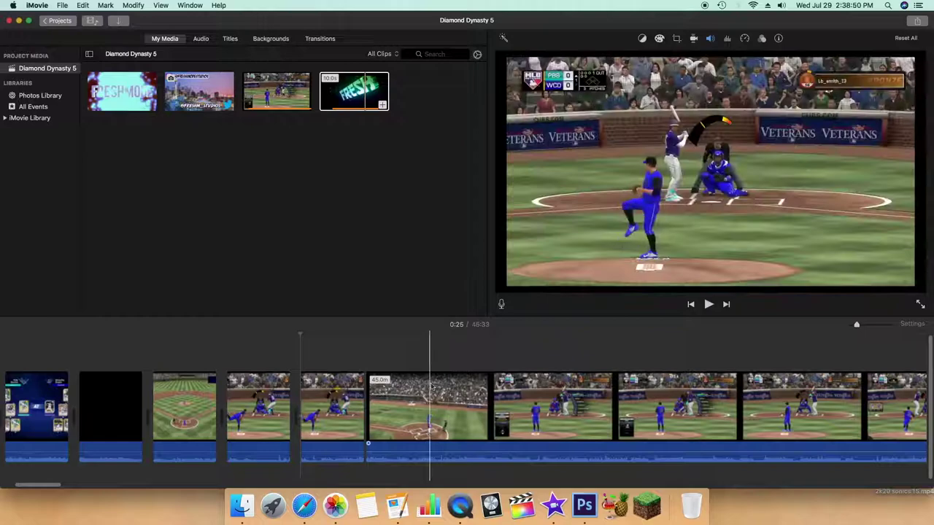
pyautogui.press('super+b')
pyautogui.click(422, 392)
pyautogui.press('BackSpace')
# Play the fielding play, split it off at 0:33 as a short clip, and delete the footage between it and the next pitch
pyautogui.press('space')
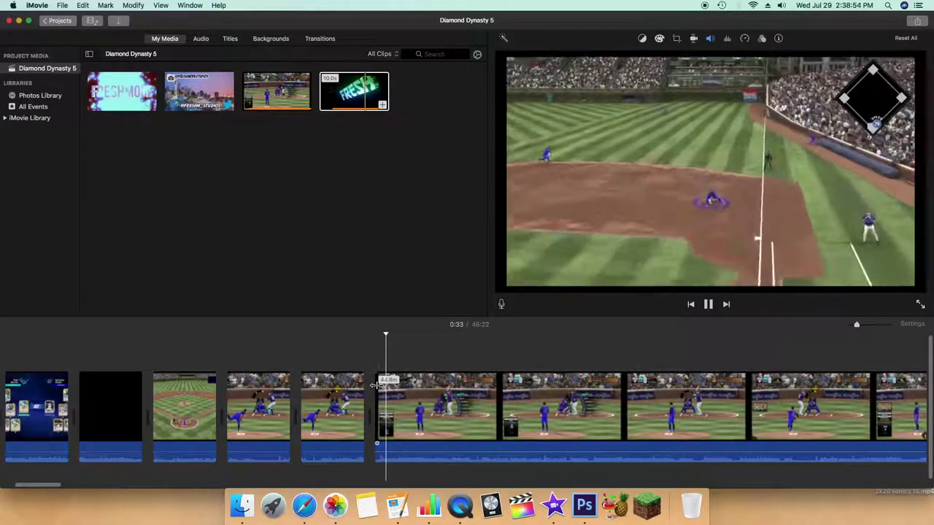
pyautogui.press('space')
pyautogui.press('super+b')
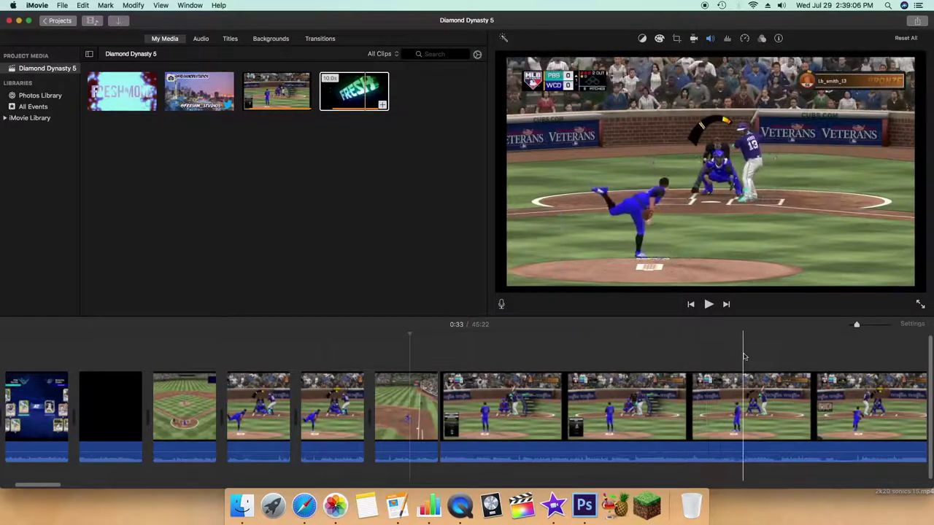
pyautogui.click(654, 397)
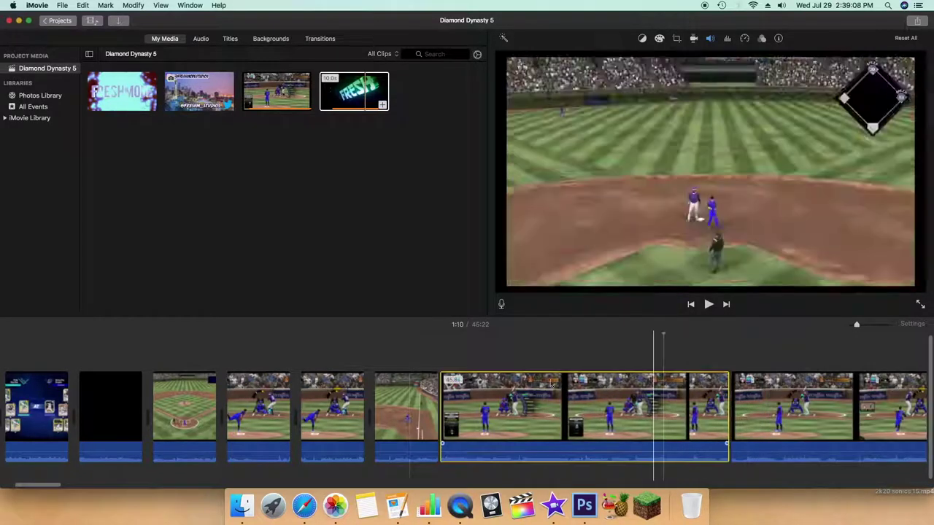
pyautogui.press('BackSpace')
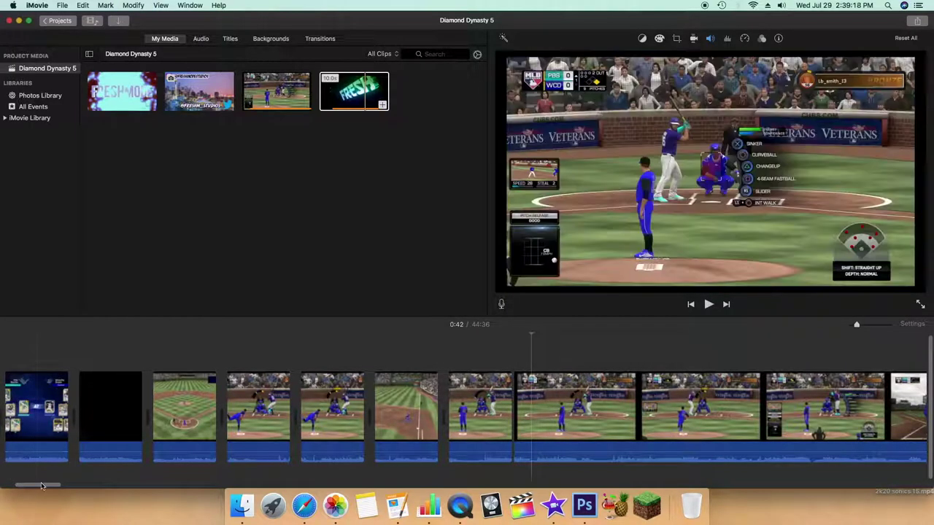
# Select all short clips from the starting pitcher screen to the newest pitch and apply a Crop to Fill that excludes the black borders
pyautogui.moveTo(41, 484); pyautogui.dragTo(28, 485)
pyautogui.moveTo(134, 337); pyautogui.dragTo(817, 452)
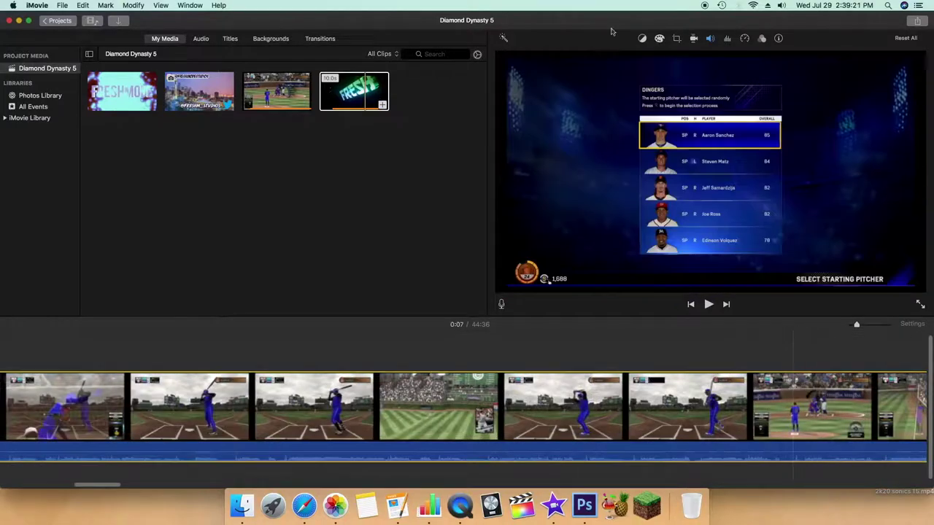
pyautogui.click(677, 39)
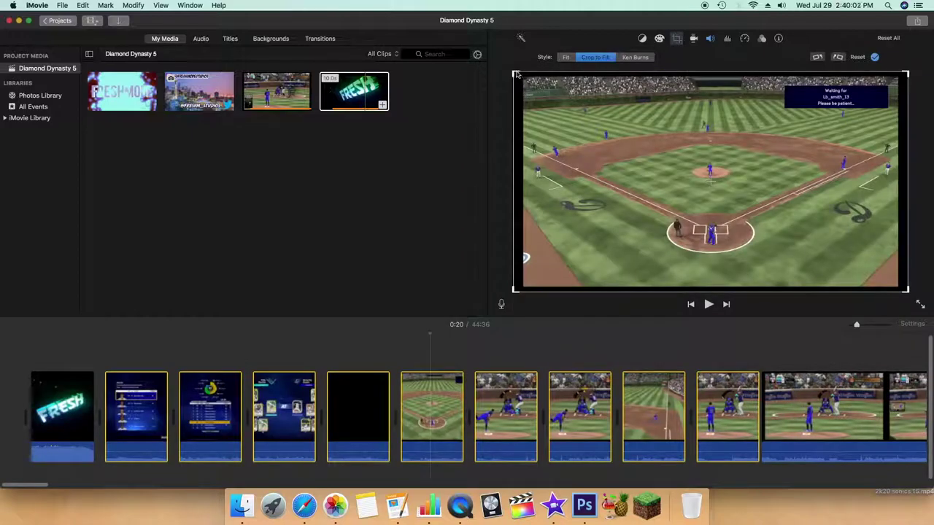
pyautogui.moveTo(516, 74); pyautogui.dragTo(525, 77)
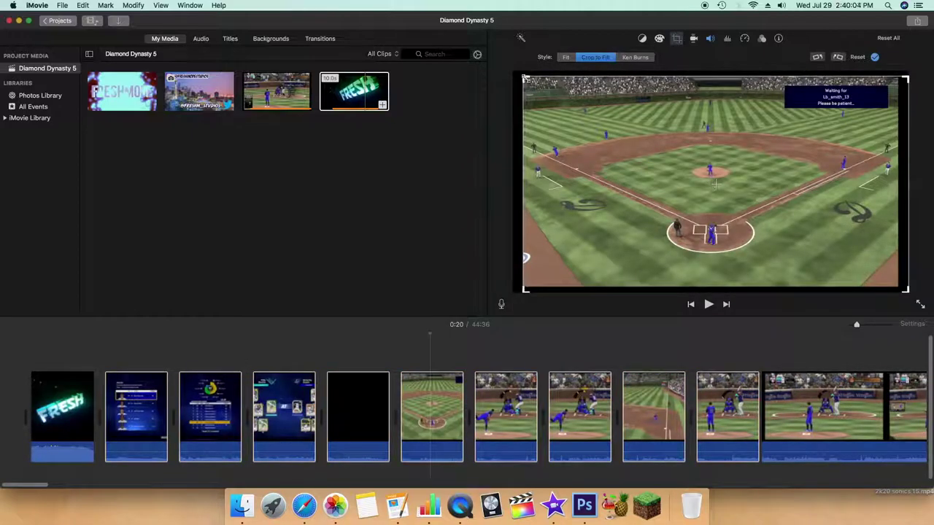
pyautogui.moveTo(904, 290); pyautogui.dragTo(892, 282)
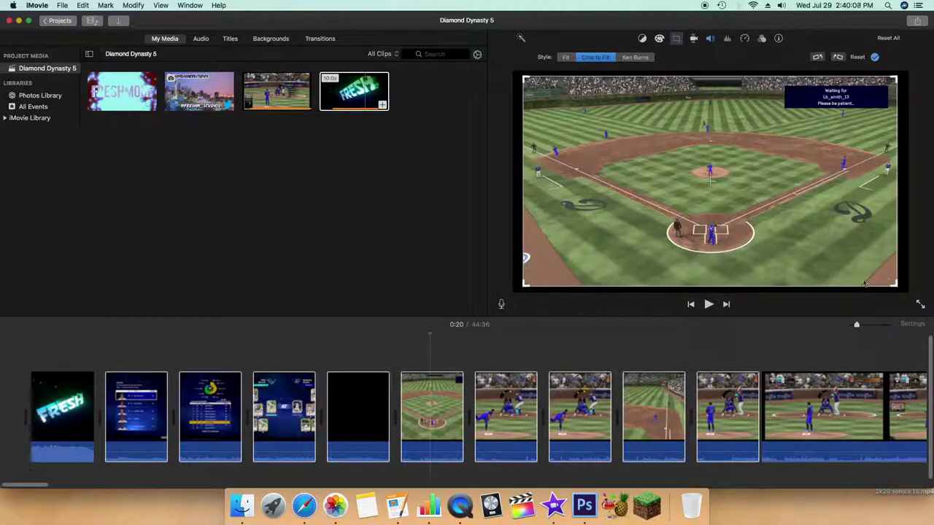
pyautogui.press('Return')
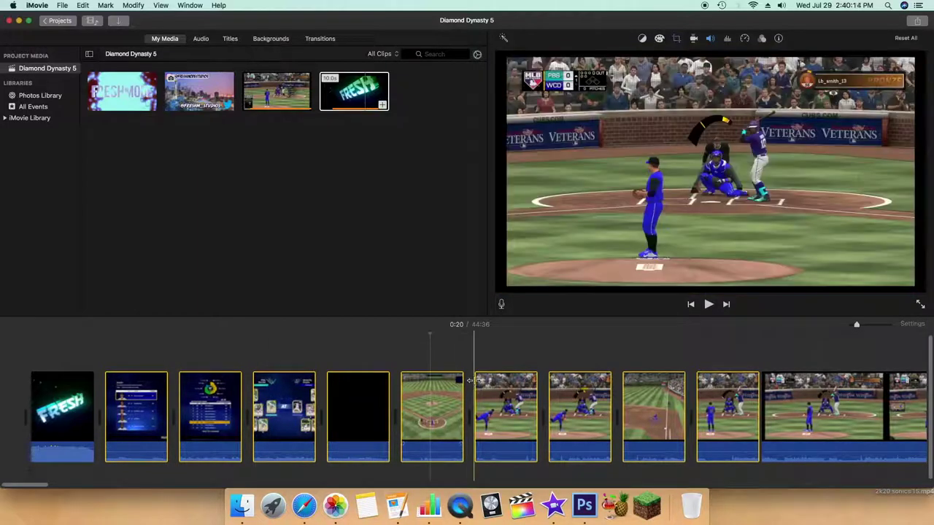
# Crop the last short pitch clip, just before the long remaining footage, to fill the frame without its black borders
pyautogui.click(664, 361)
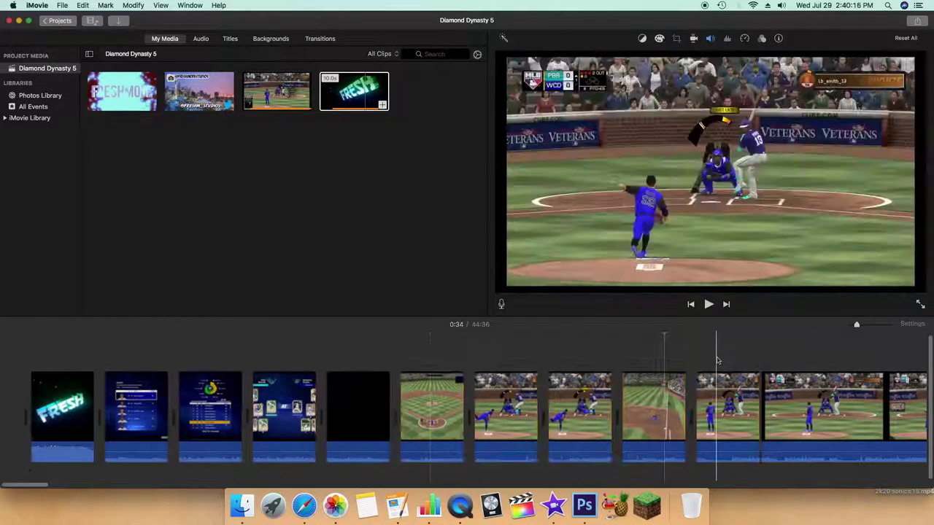
pyautogui.click(739, 397)
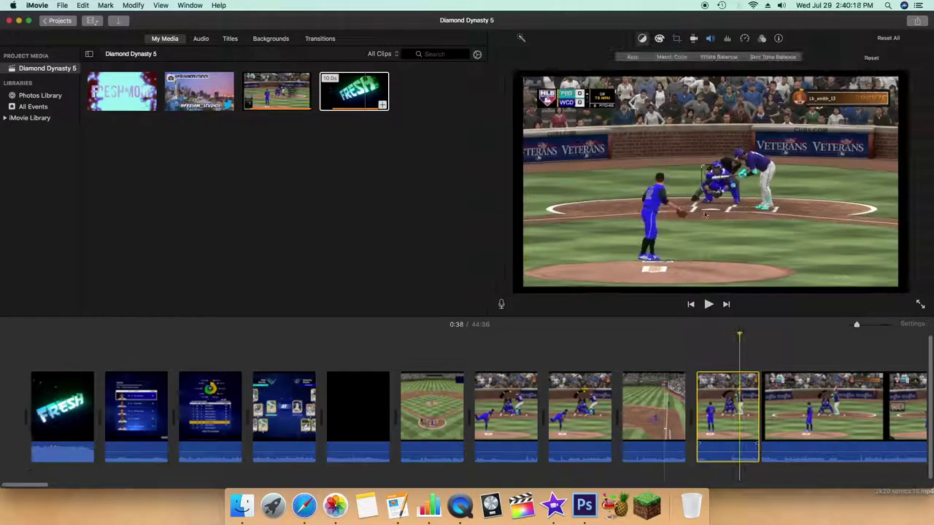
pyautogui.click(677, 38)
pyautogui.moveTo(516, 75); pyautogui.dragTo(527, 80)
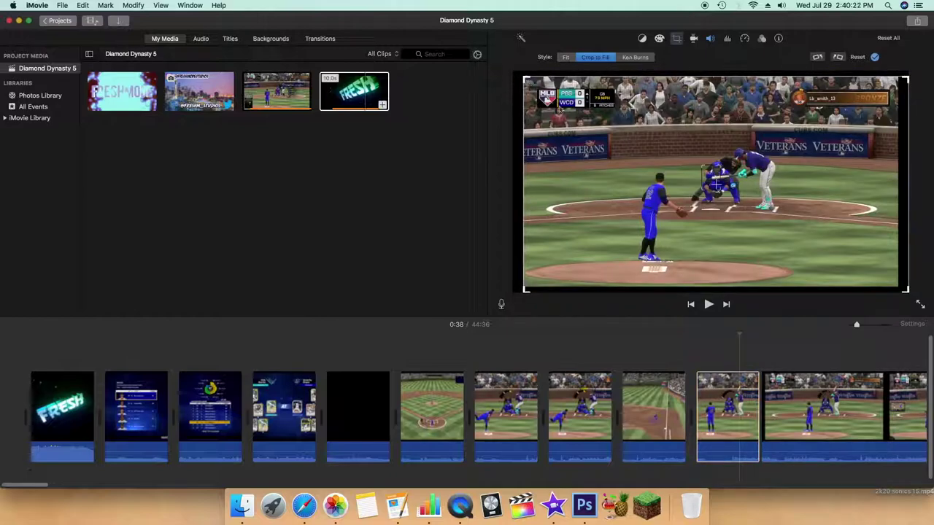
pyautogui.moveTo(908, 290); pyautogui.dragTo(896, 285)
pyautogui.click(875, 57)
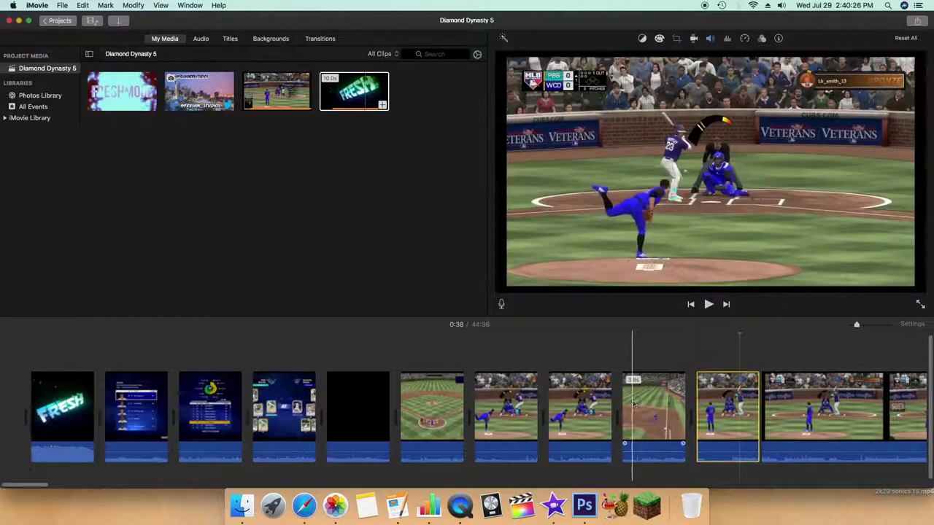
# Crop the outfield fielding clip to fill so that its black borders are cut off
pyautogui.click(637, 400)
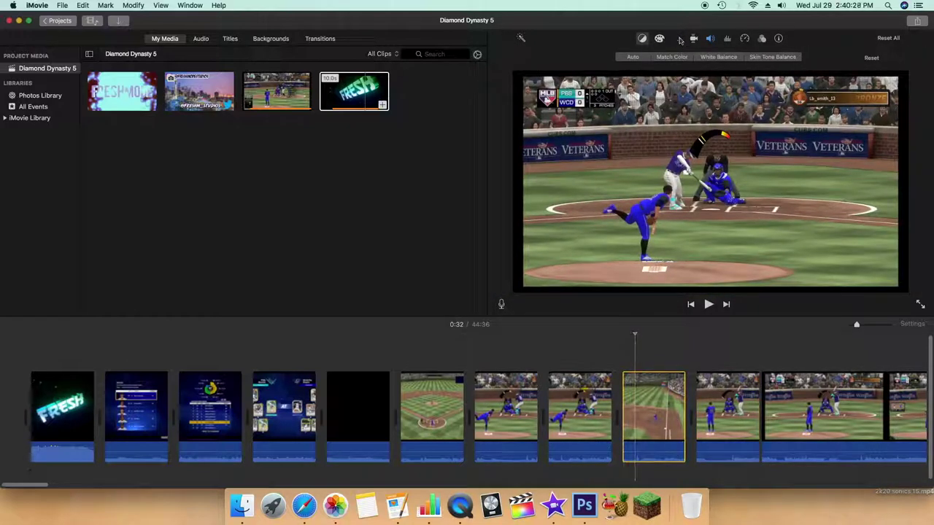
pyautogui.click(678, 38)
pyautogui.moveTo(518, 74); pyautogui.dragTo(523, 77)
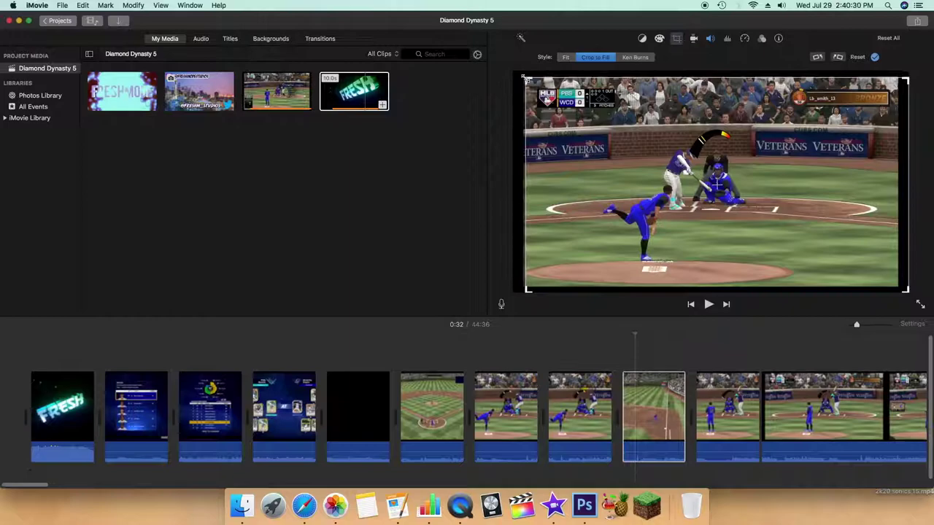
pyautogui.moveTo(903, 290); pyautogui.dragTo(894, 286)
pyautogui.click(874, 56)
# Crop the second pitch clip, around 0:27, to fill the frame without its black borders
pyautogui.click(568, 401)
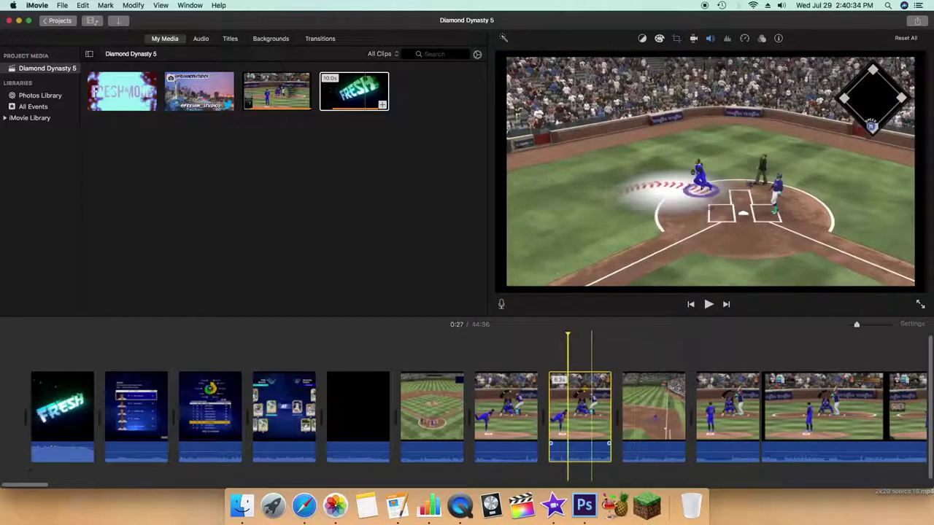
pyautogui.press('c')
pyautogui.moveTo(509, 71); pyautogui.dragTo(523, 76)
pyautogui.moveTo(906, 290); pyautogui.dragTo(896, 281)
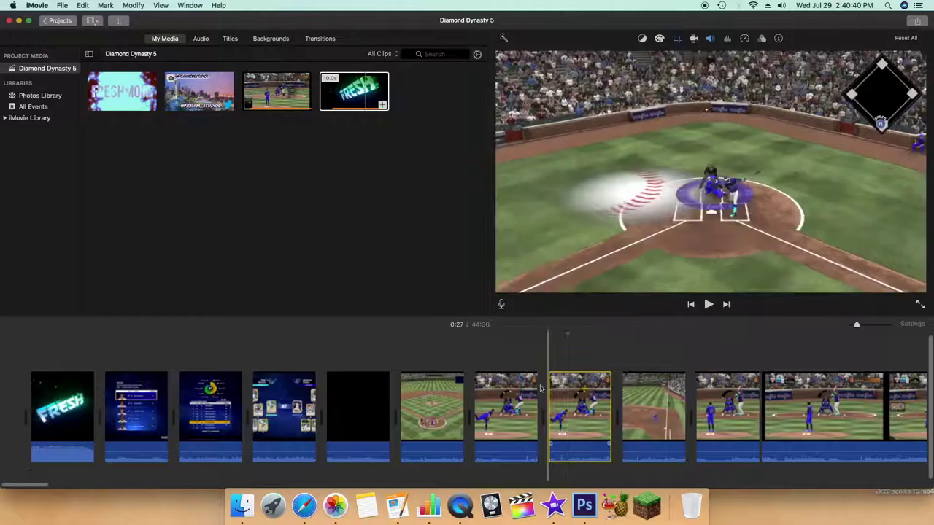
# Crop the first pitch clip, around 0:24, to fill by pulling the crop frame inside the black borders
pyautogui.click(511, 416)
pyautogui.click(642, 38)
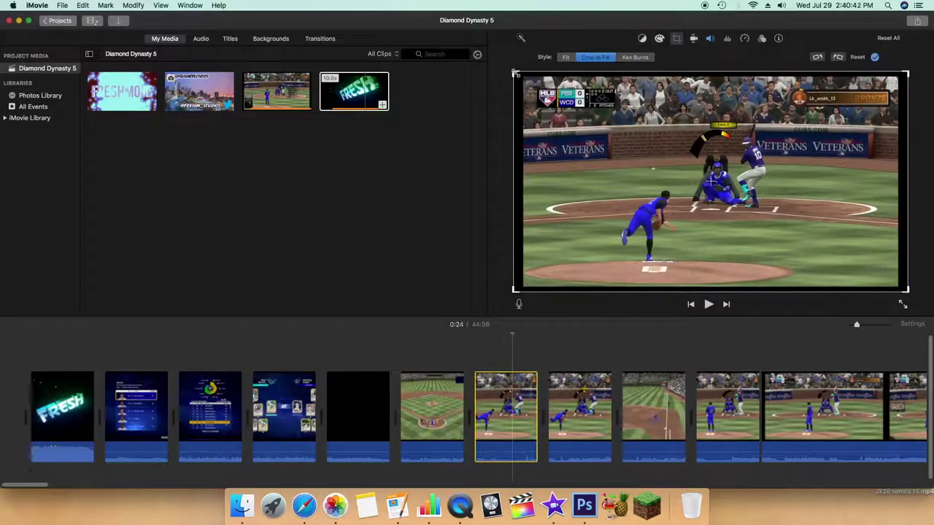
pyautogui.moveTo(515, 74); pyautogui.dragTo(526, 78)
pyautogui.moveTo(905, 293); pyautogui.dragTo(907, 293)
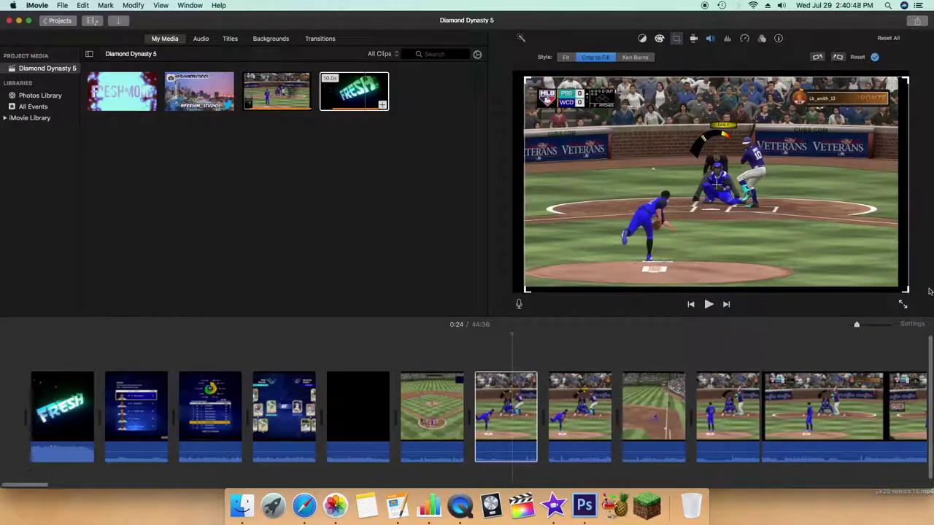
pyautogui.click(875, 56)
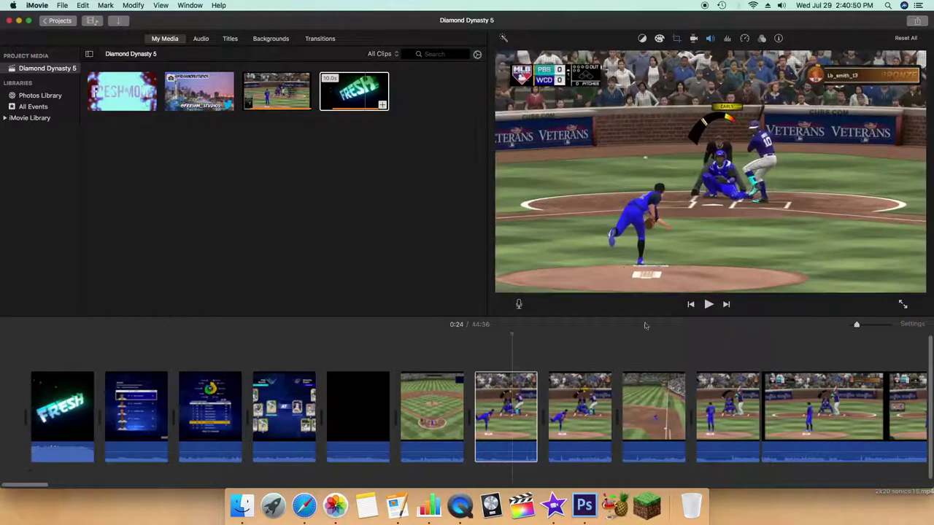
# Crop the Wrigley Field title clip that starts on a black screen to fill, cutting off the black borders
pyautogui.click(375, 408)
pyautogui.click(676, 39)
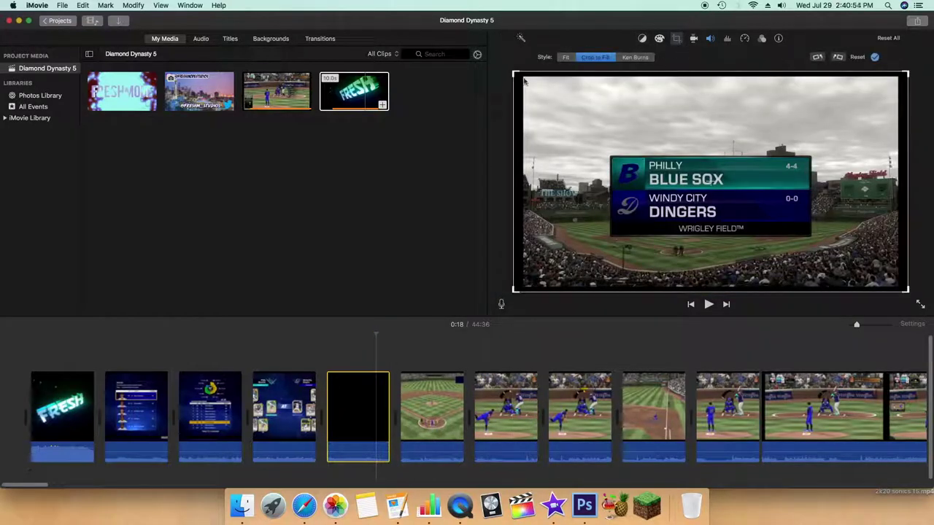
pyautogui.moveTo(515, 74); pyautogui.dragTo(528, 79)
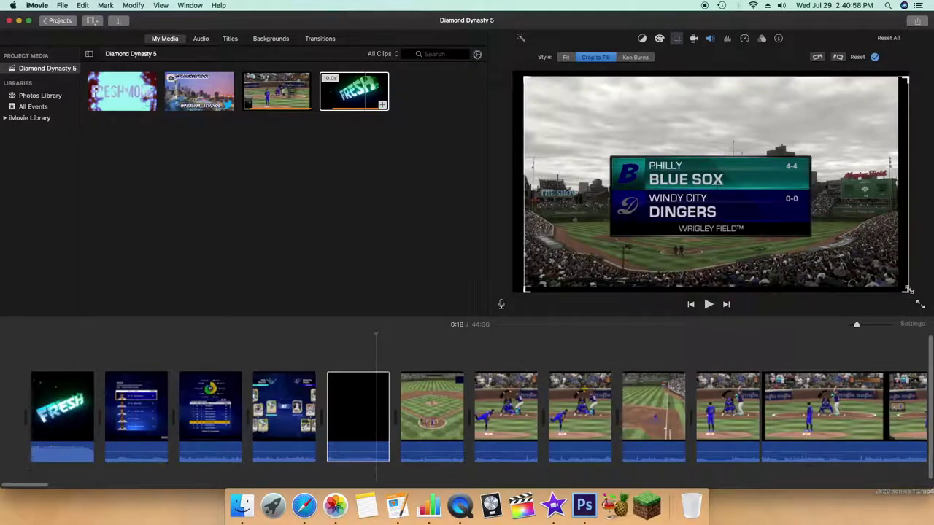
pyautogui.moveTo(907, 289); pyautogui.dragTo(896, 285)
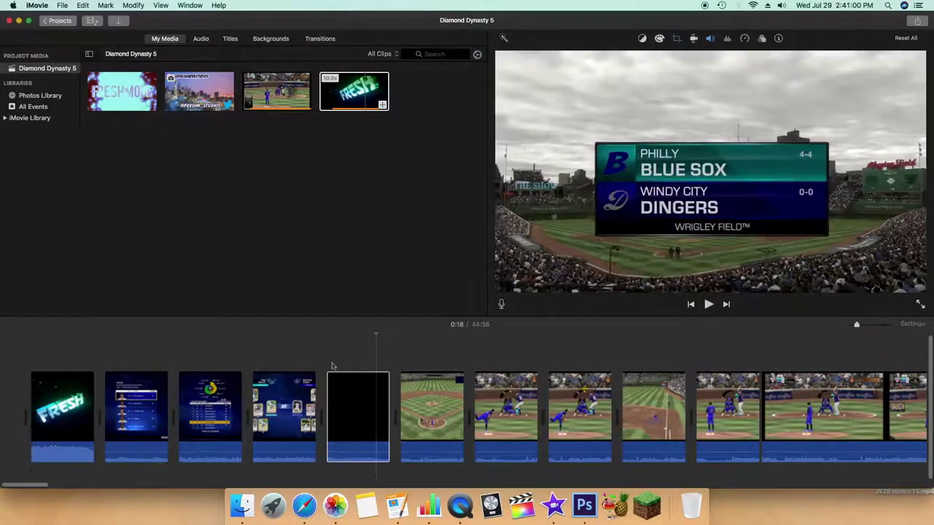
# Crop the team matchup clip showing both lineups to fill, cutting off its black edges
pyautogui.click(284, 392)
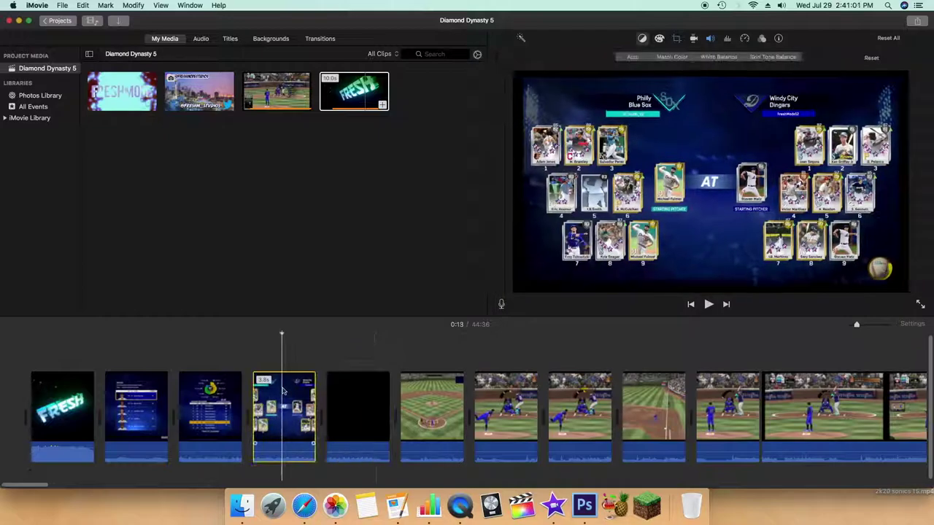
pyautogui.click(678, 39)
pyautogui.moveTo(515, 74); pyautogui.dragTo(528, 82)
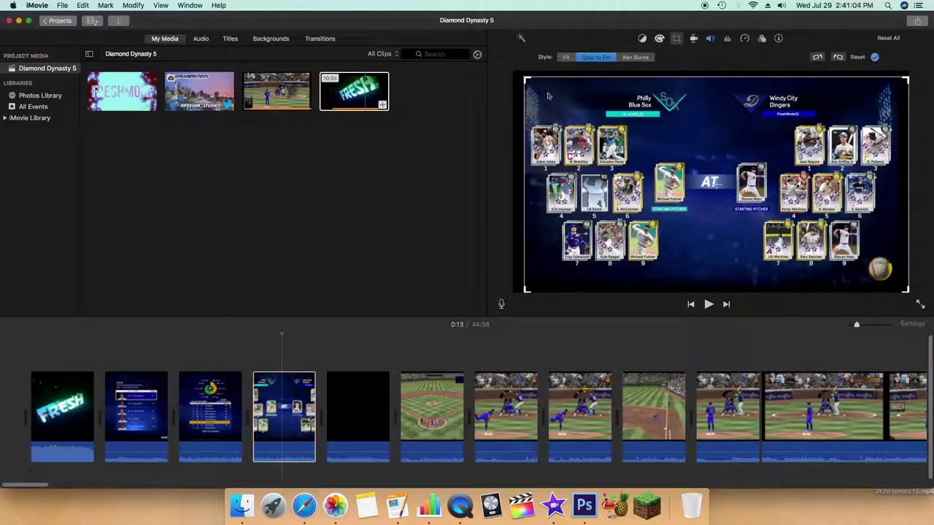
pyautogui.moveTo(906, 290); pyautogui.dragTo(895, 284)
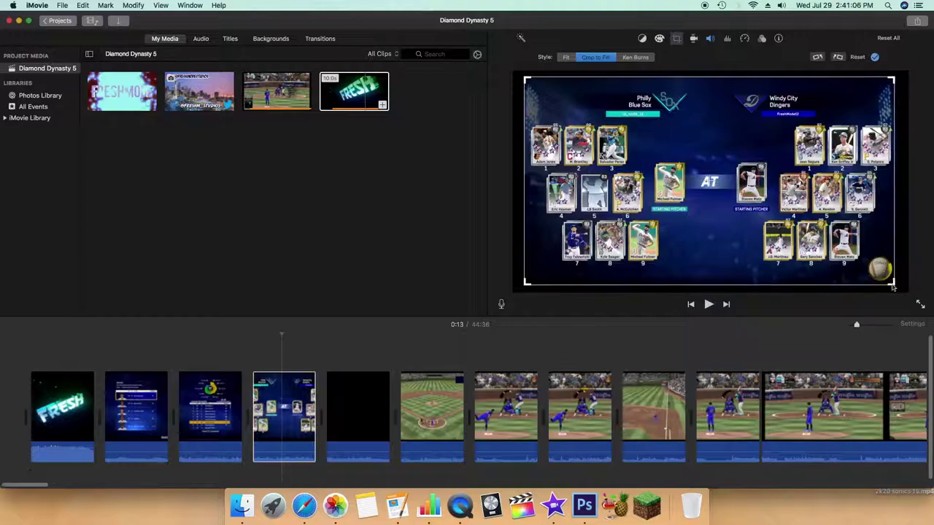
# Crop the pregame lineup clip to fill without its black edges, and check the framing of the starting pitcher clip
pyautogui.click(206, 388)
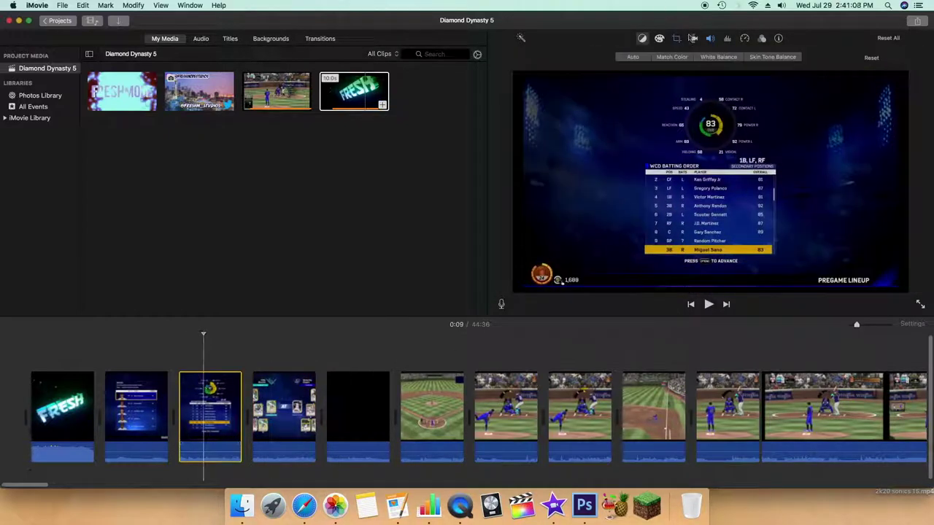
pyautogui.press('c')
pyautogui.moveTo(525, 75); pyautogui.dragTo(528, 83)
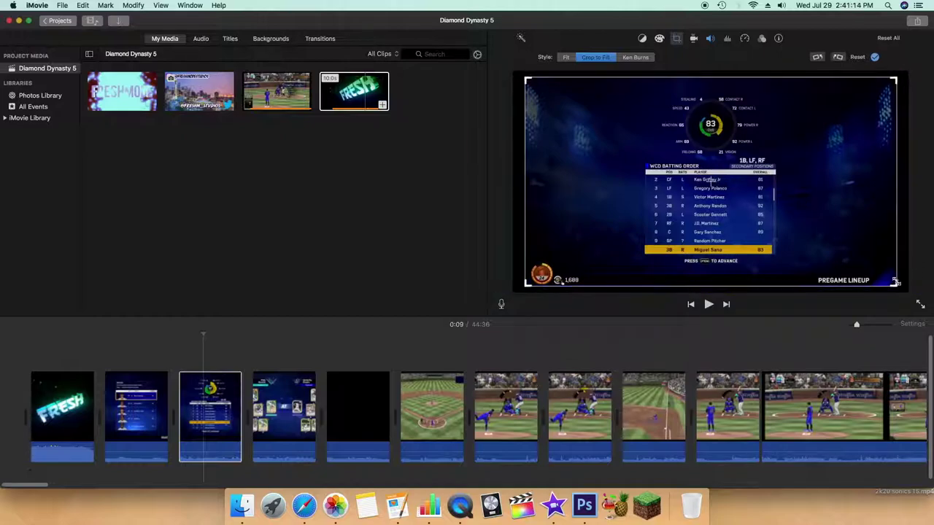
pyautogui.press('Return')
pyautogui.click(126, 402)
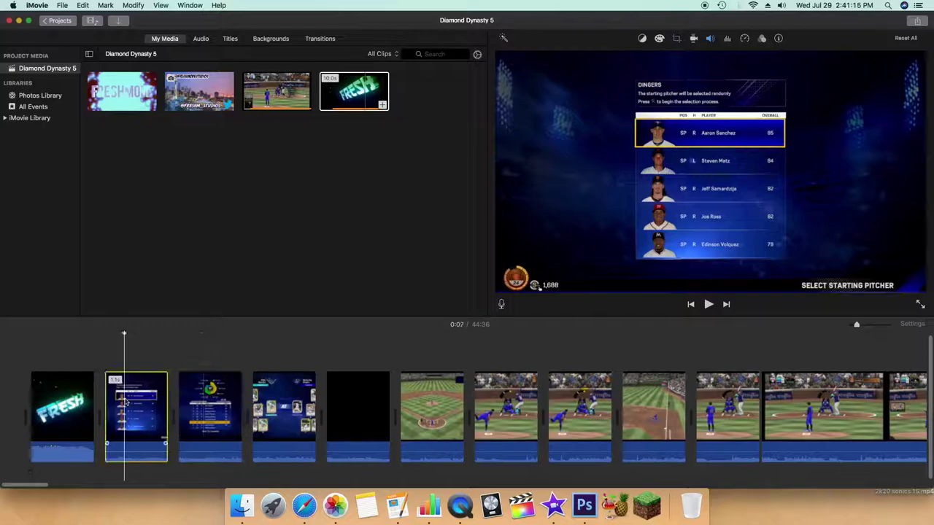
pyautogui.click(108, 367)
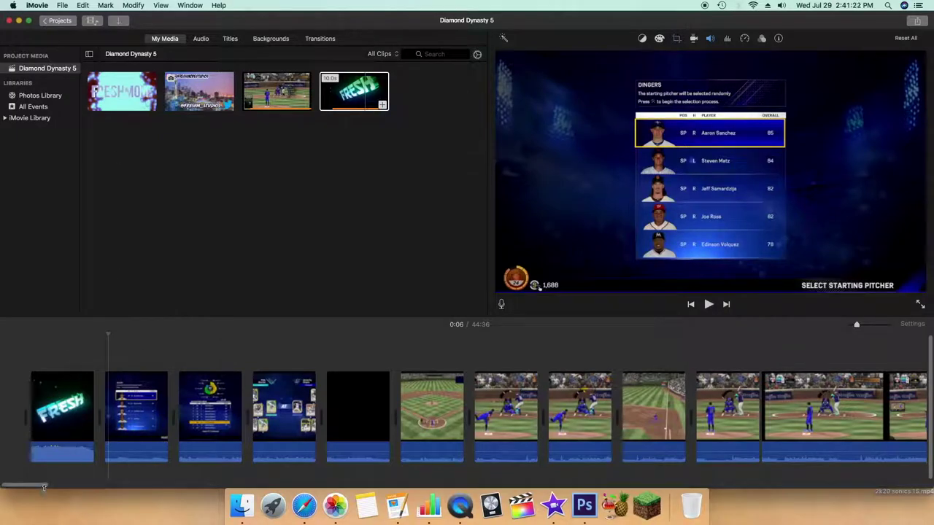
# Delete the leftover footage between the last kept clip and the next pitch, and split off the following fielding play at 0:58
pyautogui.moveTo(44, 485); pyautogui.dragTo(78, 484)
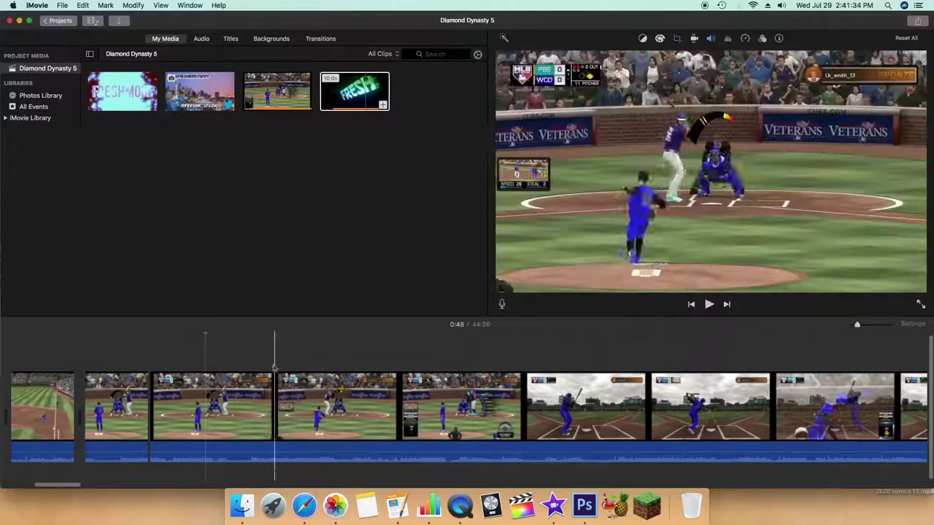
pyautogui.click(241, 405)
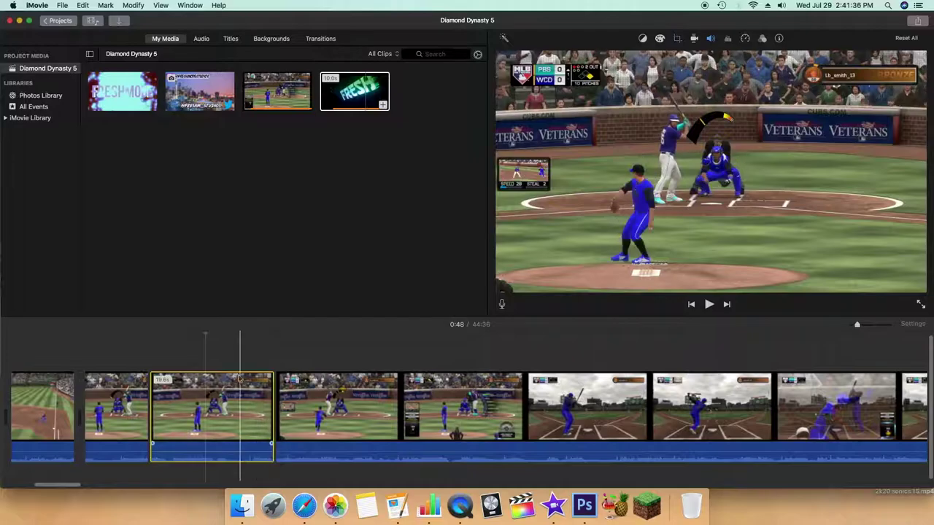
pyautogui.press('Delete')
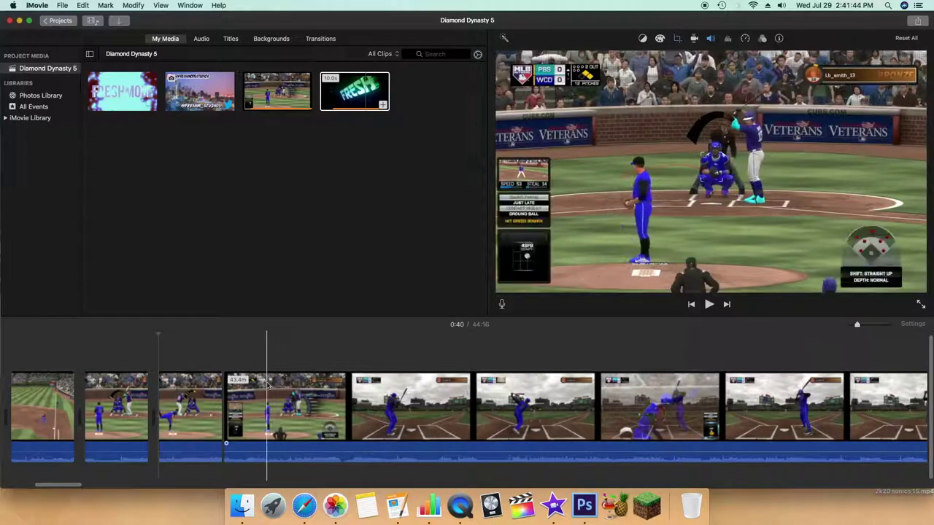
pyautogui.press('space')
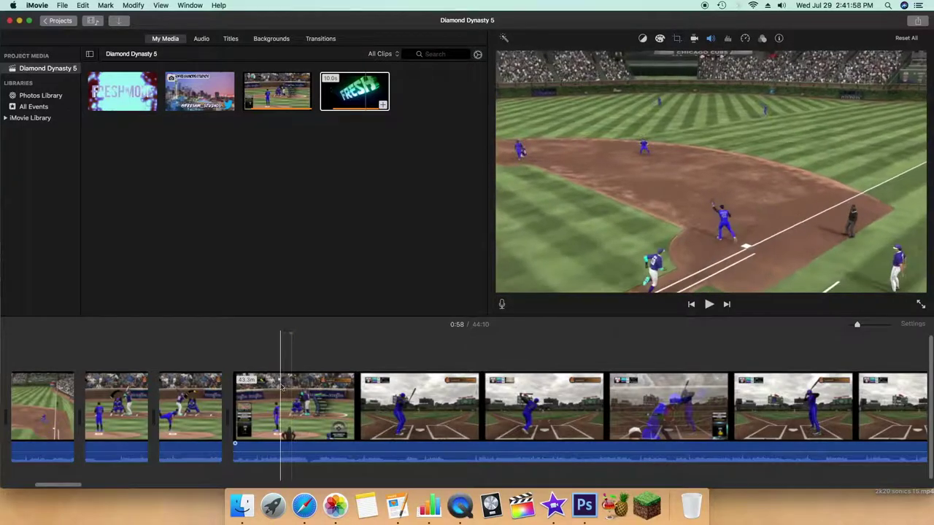
pyautogui.press('super+b')
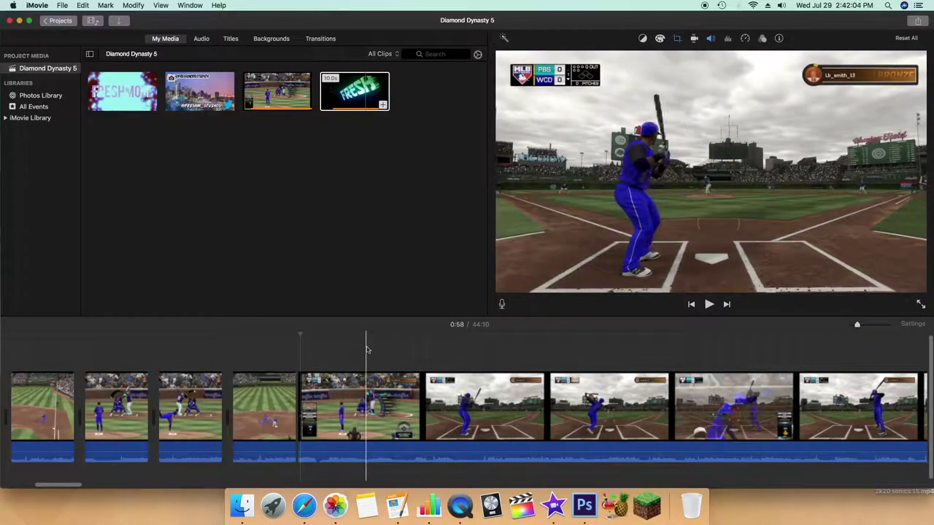
# Delete the leftover footage before the first batter's next pitch and split off the first batting clip after it
pyautogui.press('space')
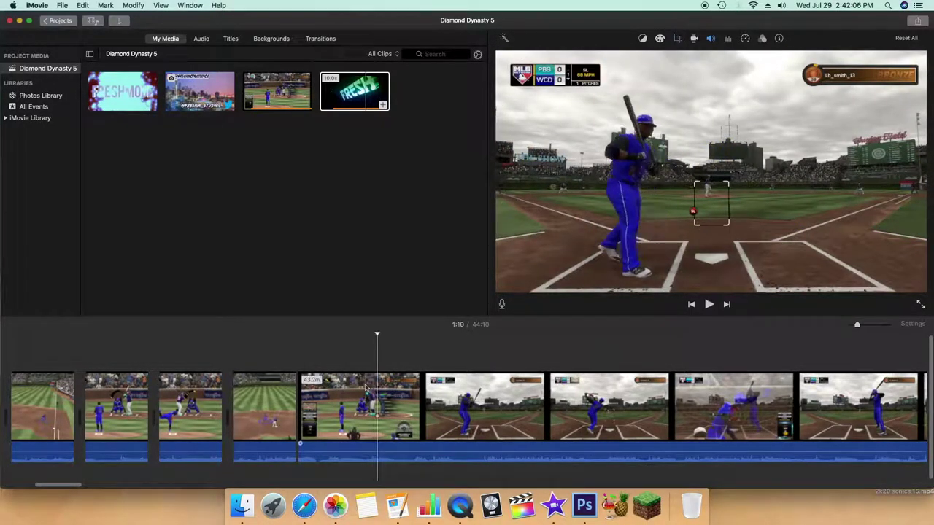
pyautogui.press('super+b')
pyautogui.click(329, 387)
pyautogui.press('BackSpace')
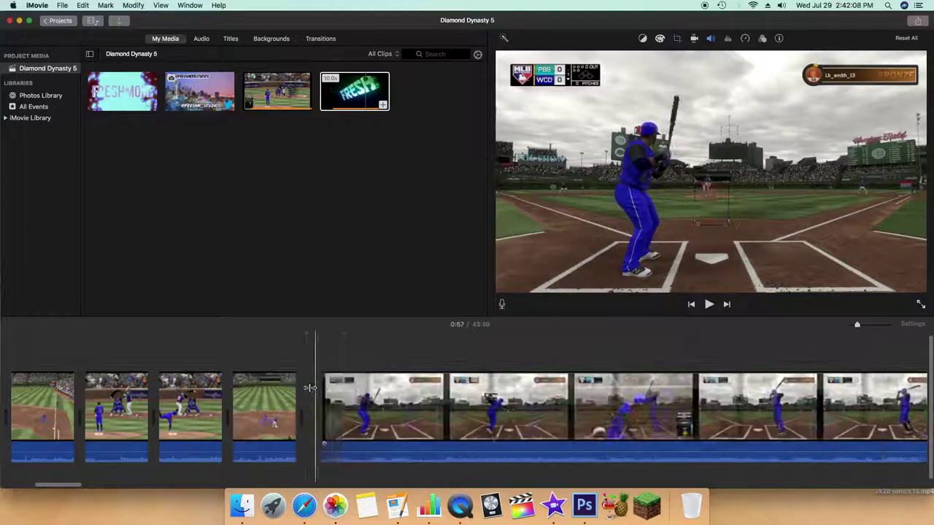
pyautogui.press('space')
pyautogui.press('space')
pyautogui.press('super+b')
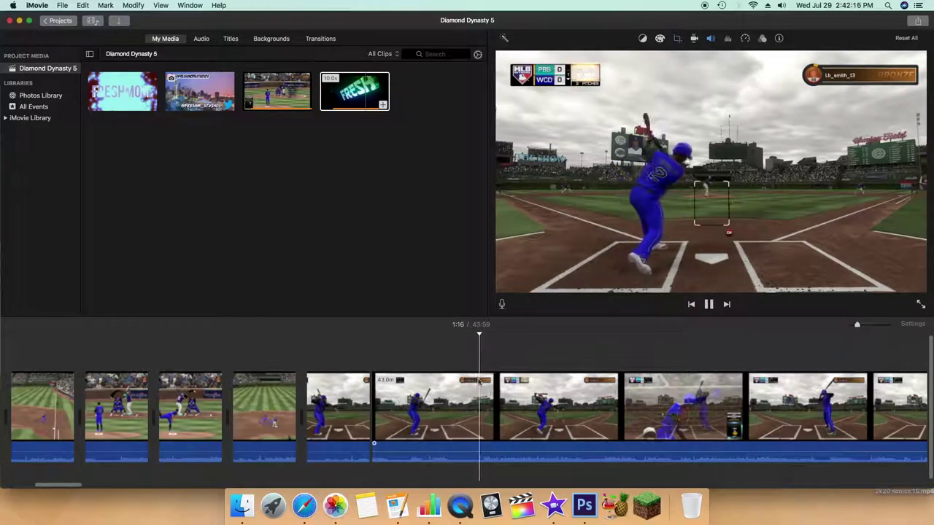
# Cut out the leftover footage between the first batting clip and the next swing, removing it in two pieces
pyautogui.press('super+b')
pyautogui.click(443, 400)
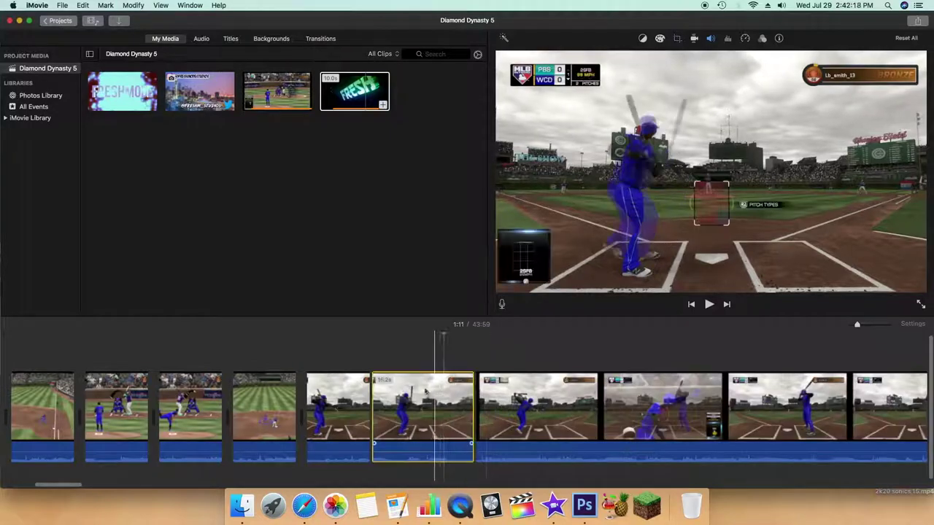
pyautogui.press('BackSpace')
pyautogui.press('space')
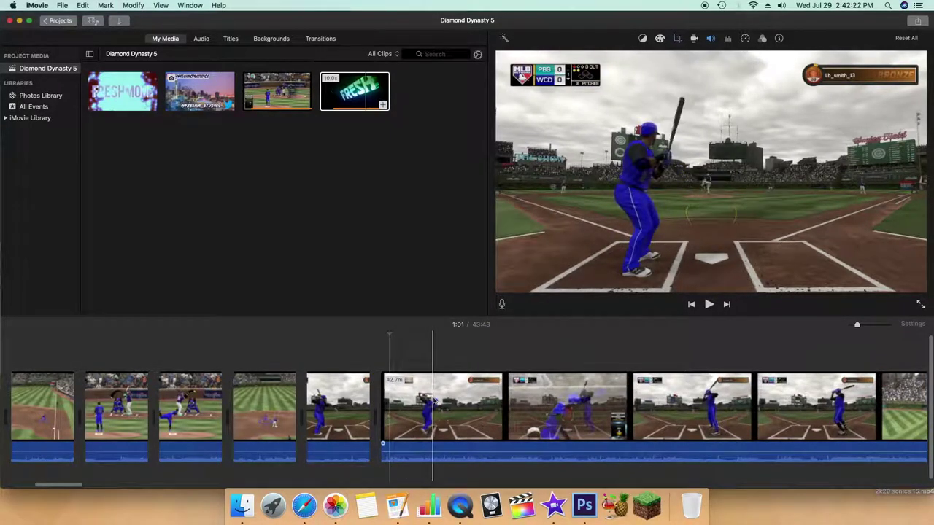
pyautogui.press('super+b')
pyautogui.moveTo(421, 412); pyautogui.dragTo(379, 400)
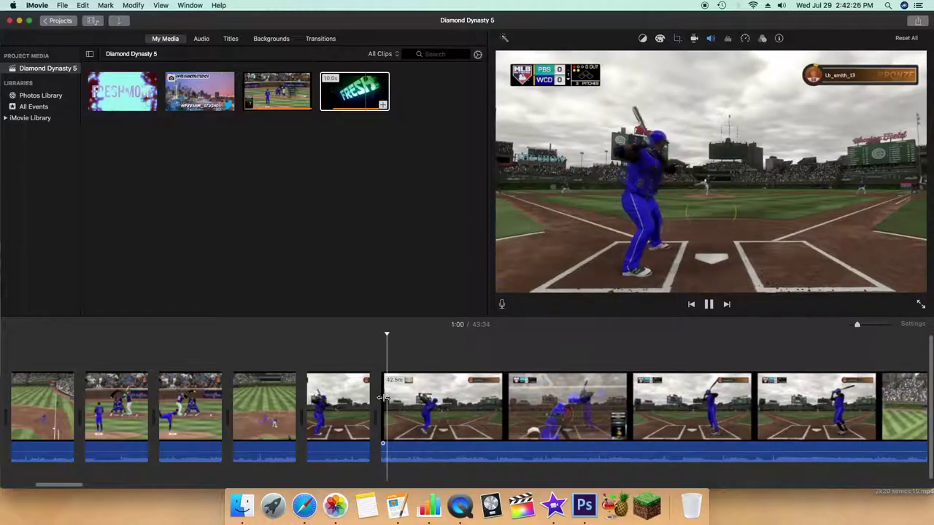
# Split off the second batting clip and delete the leftover footage between it and the next batter's introduction
pyautogui.press('space')
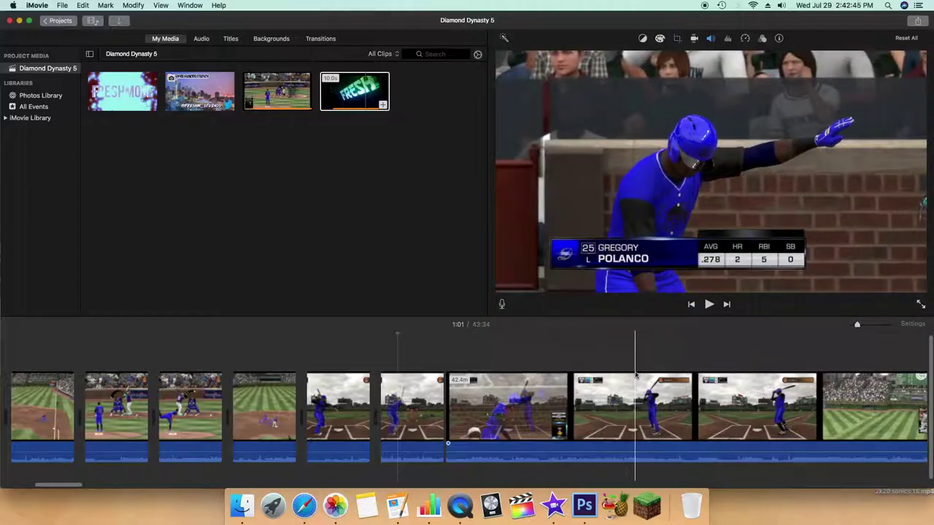
pyautogui.press('Delete')
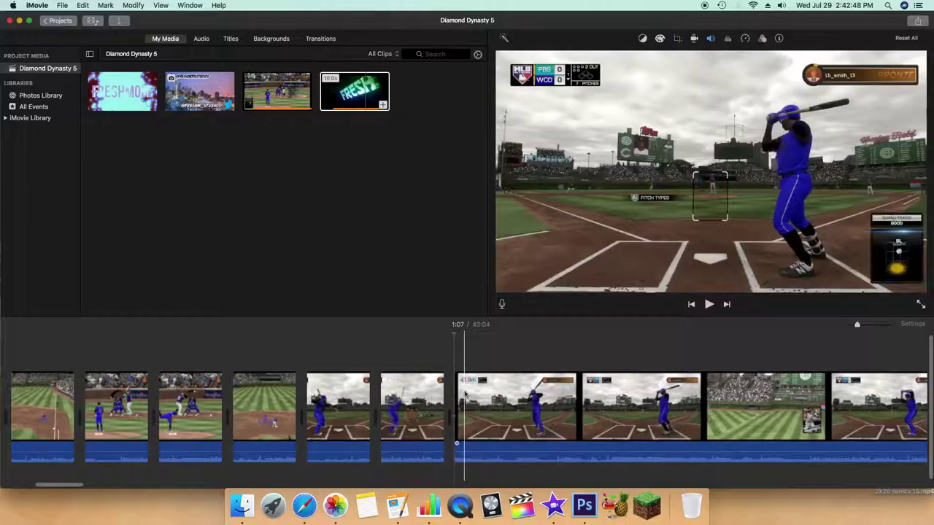
# Split off the next batter's brief introduction at 1:07, extend its start slightly, and play it back
pyautogui.press('super+b')
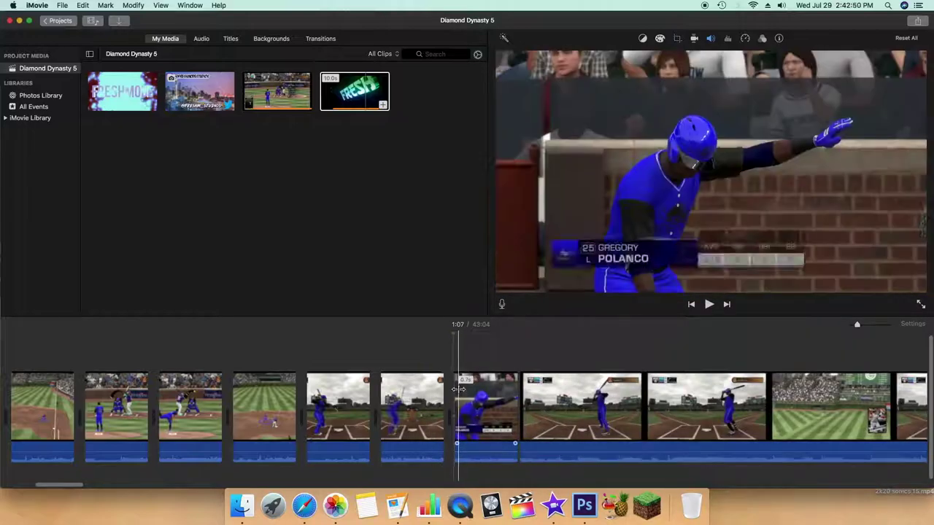
pyautogui.moveTo(455, 393); pyautogui.dragTo(451, 389)
pyautogui.press('space')
pyautogui.press('space')
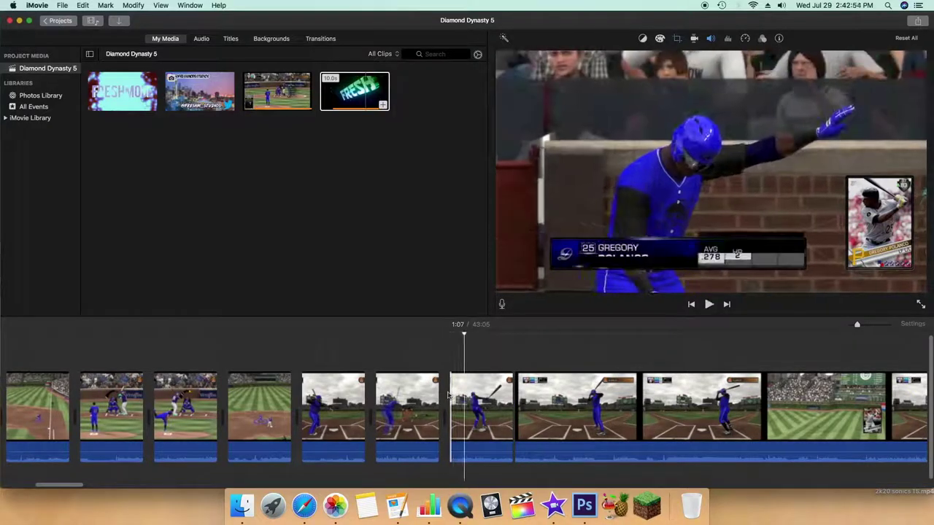
# Rework the cut around the batter's introduction and delete the surplus piece, leaving a short third batting clip
pyautogui.press('super+b')
pyautogui.click(465, 393)
pyautogui.press('BackSpace')
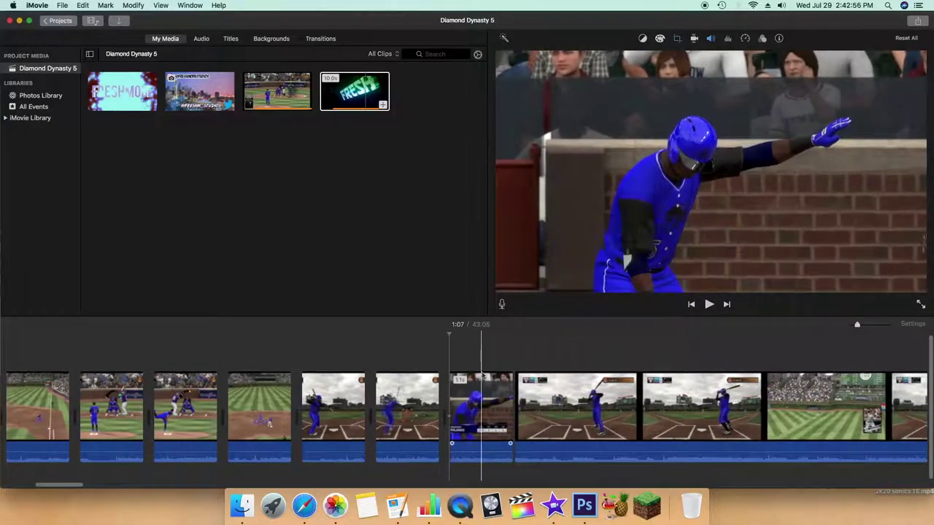
pyautogui.press('super+z')
pyautogui.click(557, 400)
pyautogui.press('Delete')
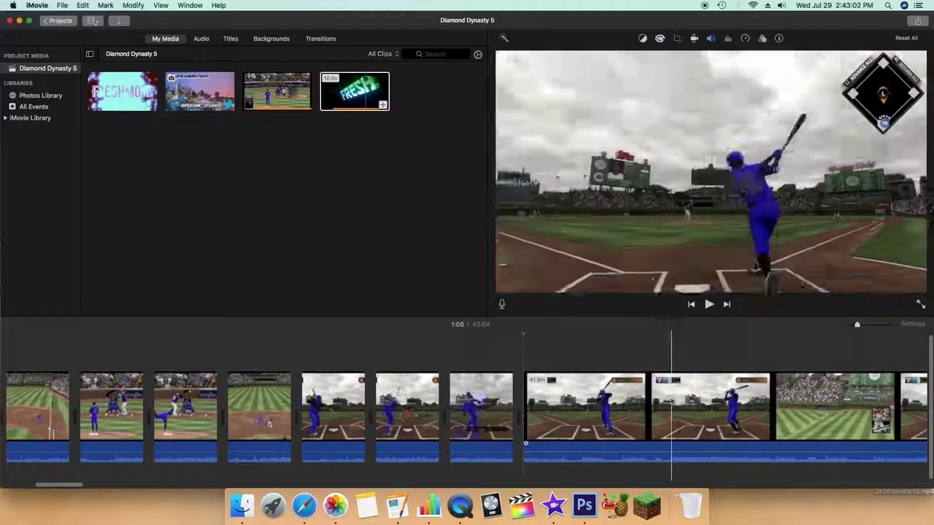
# Delete the leftover footage after the third batting clip up to the next swing, and split off the fourth batting clip
pyautogui.press('super+b')
pyautogui.click(582, 411)
pyautogui.press('BackSpace')
pyautogui.press('space')
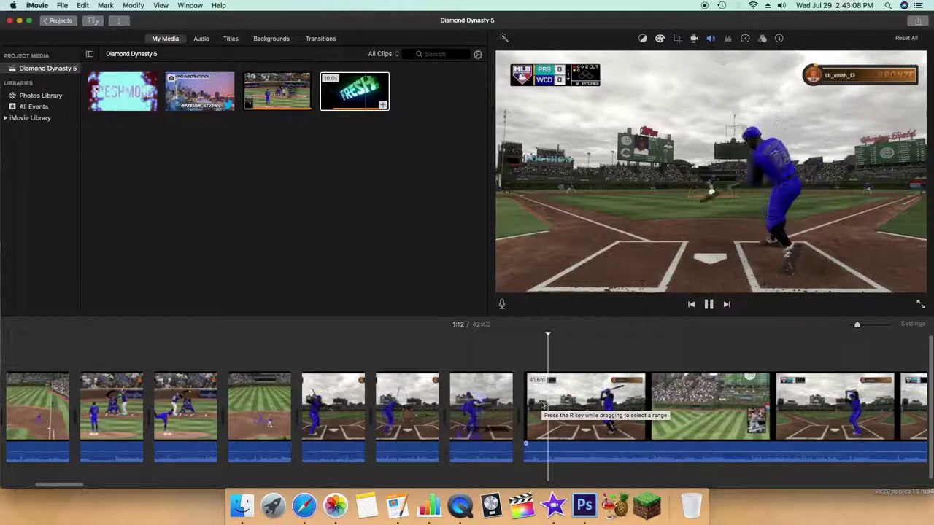
pyautogui.press('space')
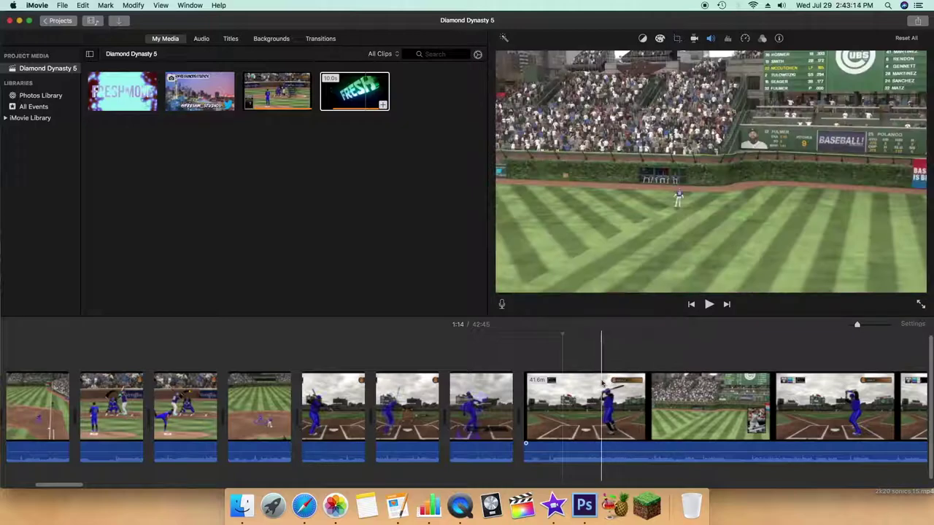
pyautogui.press('super+b')
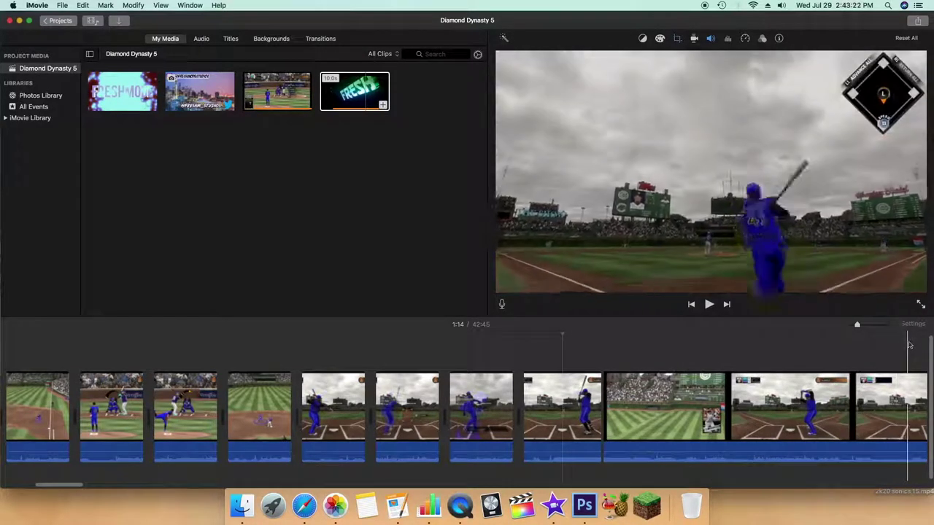
# Delete the leftover footage up to the next batter's swing and split off the fifth batting clip just after 1:25
pyautogui.press('Delete')
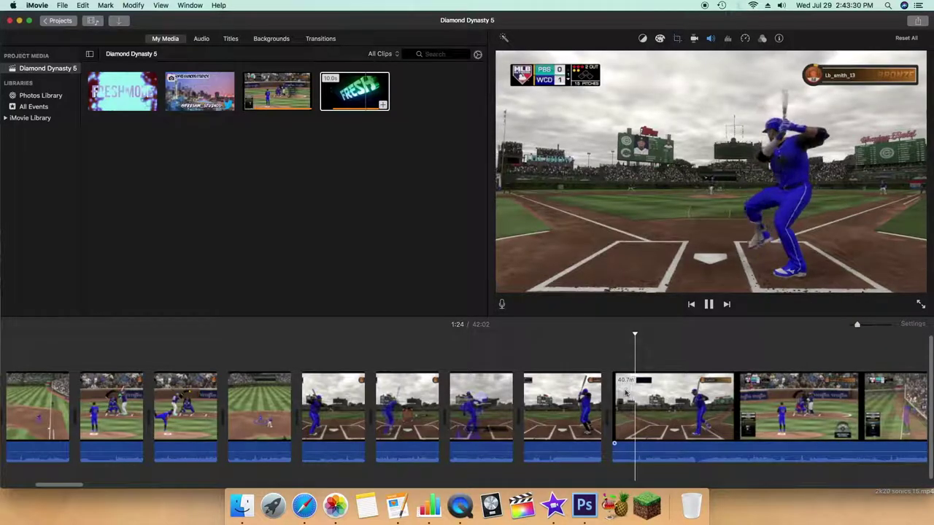
pyautogui.press('space')
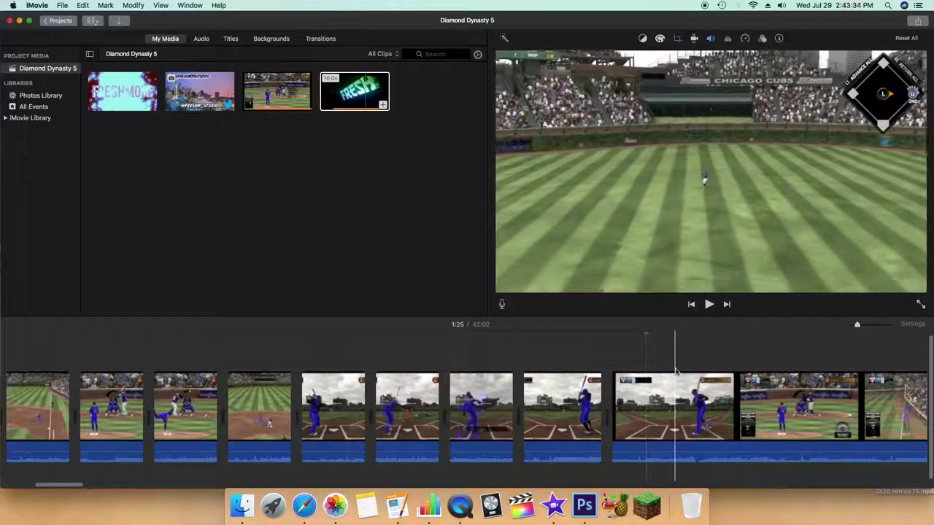
pyautogui.press('super+b')
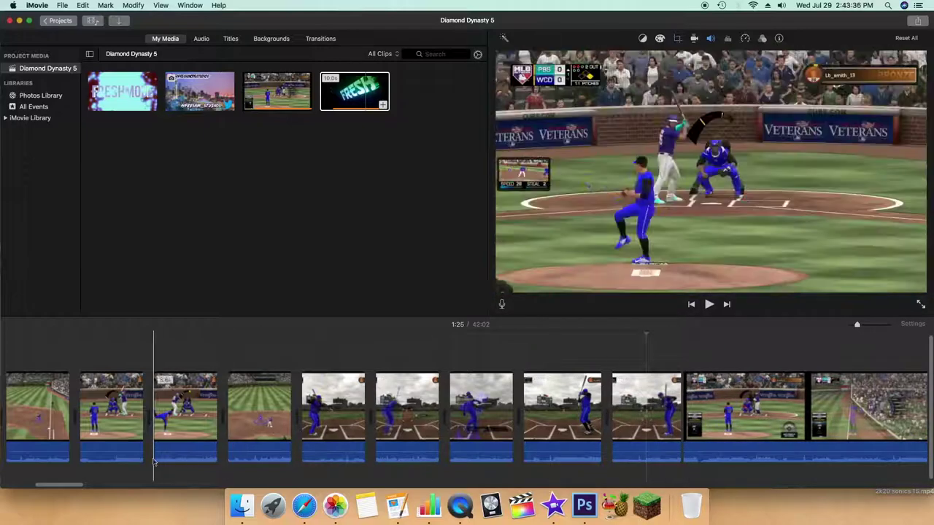
# Remove the leftover footage after the fifth batting clip and split off the first pitching clip, which follows at 1:31
pyautogui.hscroll(5, 99, 477)
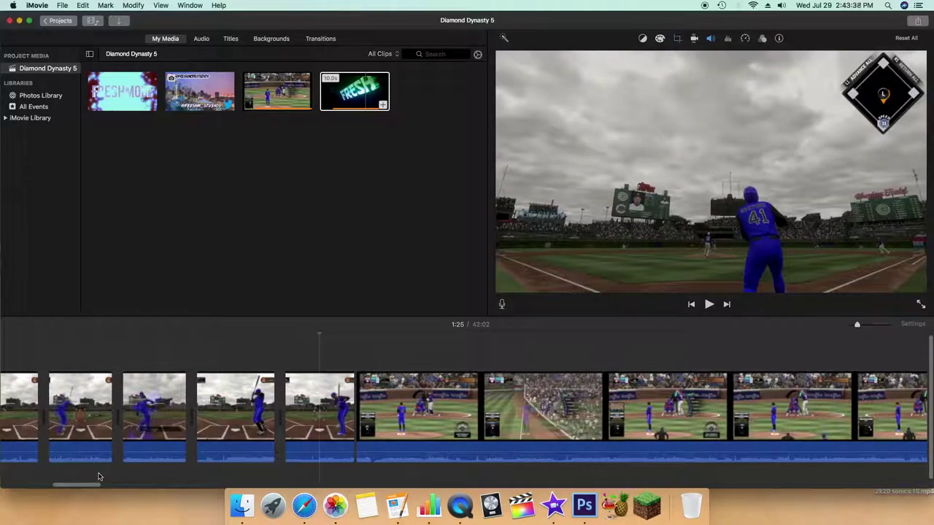
pyautogui.hscroll(1, 99, 477)
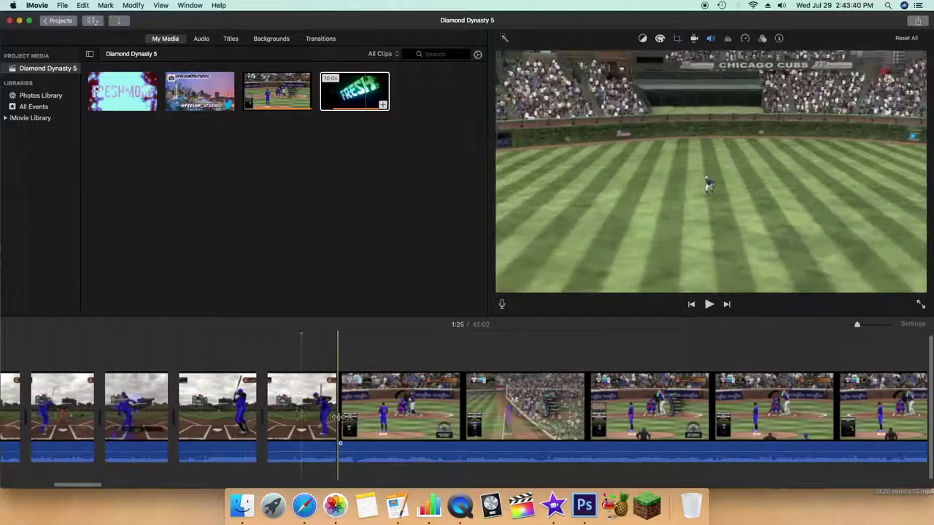
pyautogui.click(338, 418)
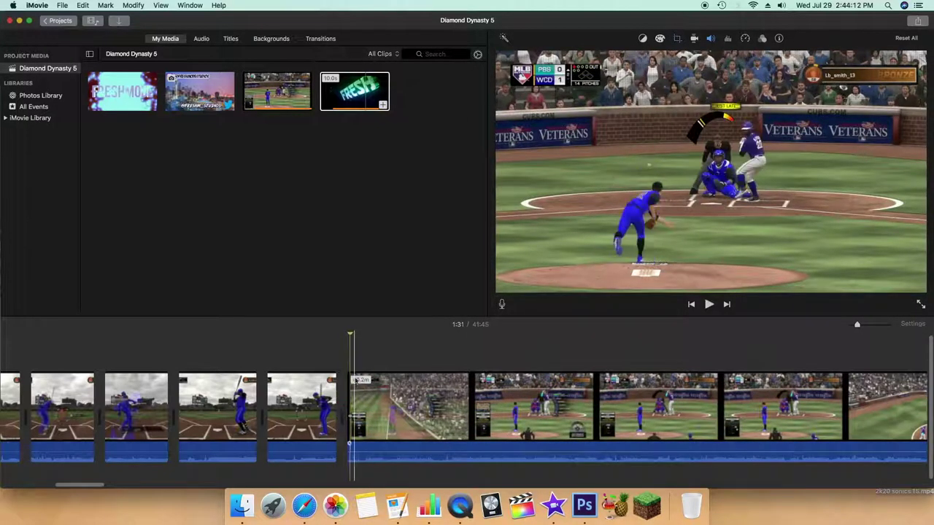
pyautogui.press('super+b')
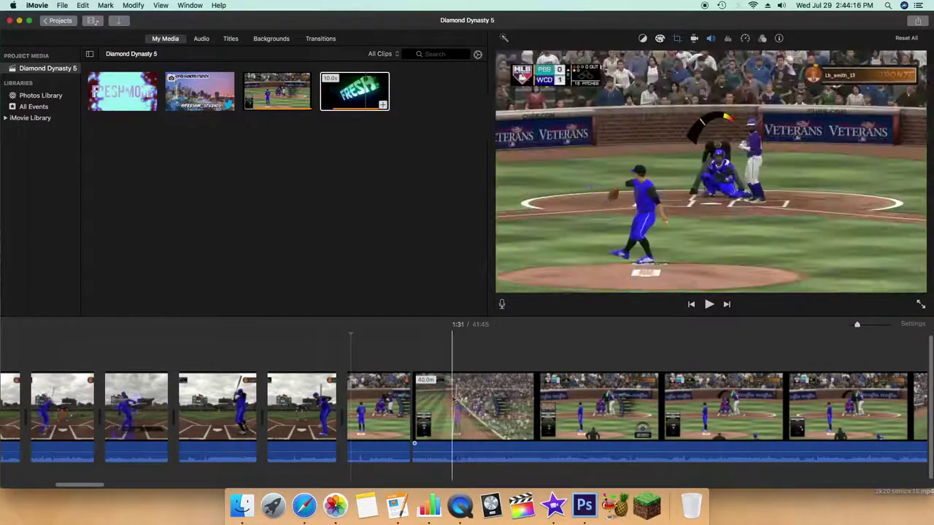
# Delete the leftover footage after the first pitching clip and cut the following infield play into its own trimmed clip
pyautogui.press('super+b')
pyautogui.click(447, 394)
pyautogui.press('BackSpace')
pyautogui.press('space')
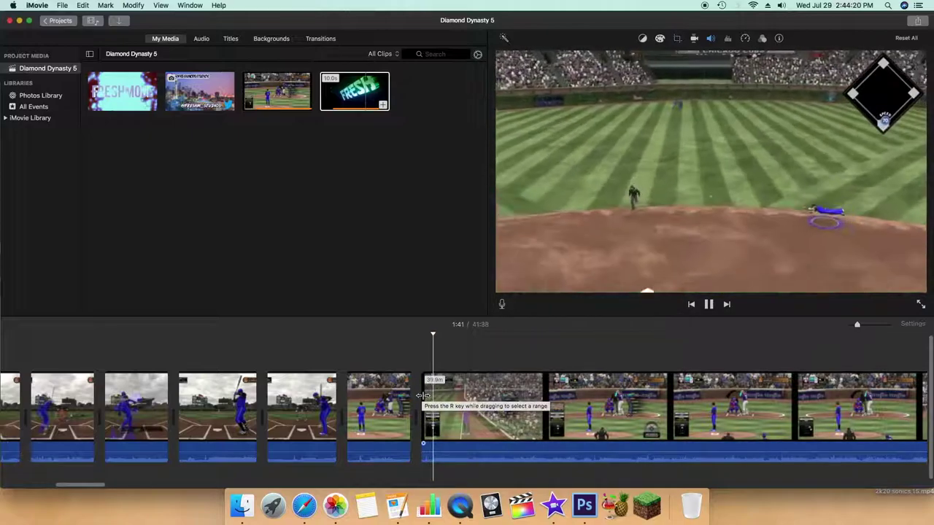
pyautogui.press('space')
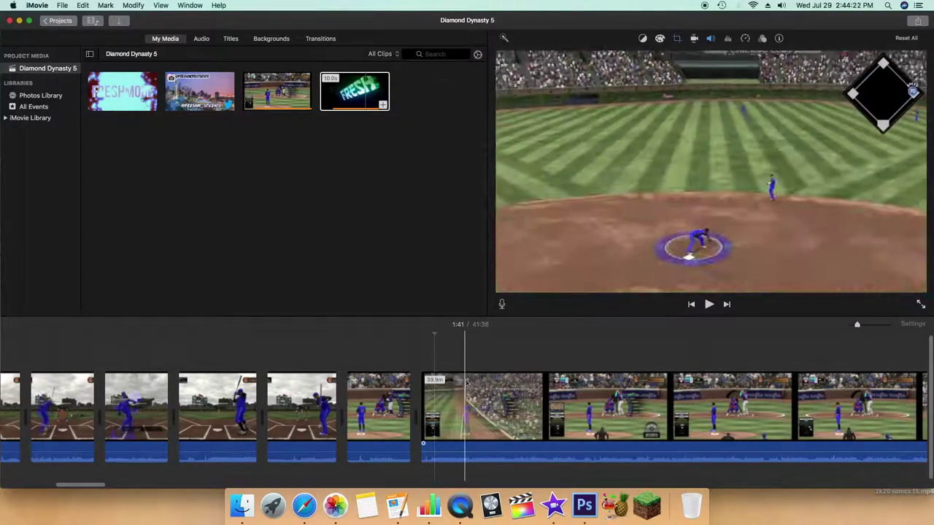
pyautogui.moveTo(473, 378); pyautogui.dragTo(511, 384)
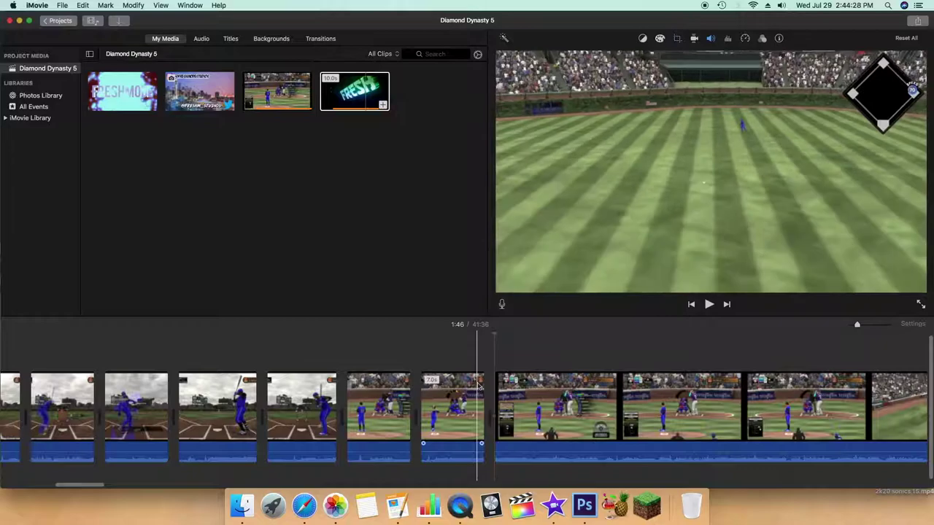
pyautogui.moveTo(464, 391); pyautogui.dragTo(516, 383)
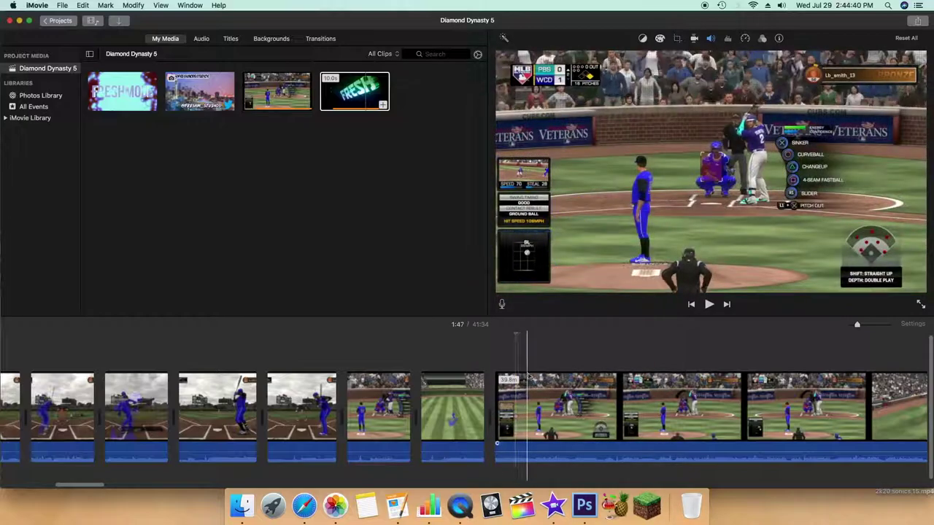
# Delete the leftover piece after the infield play and split off the following play at second base at 1:50
pyautogui.press('super+b')
pyautogui.click(514, 383)
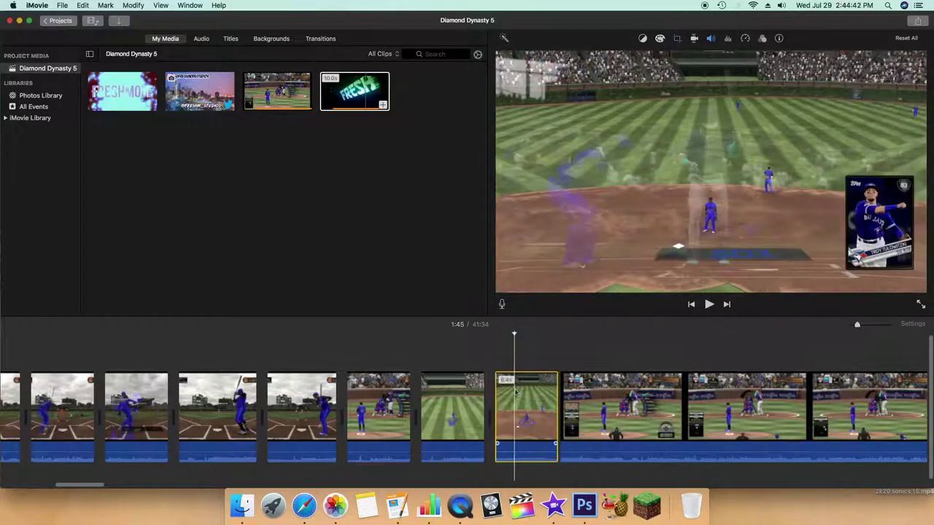
pyautogui.press('BackSpace')
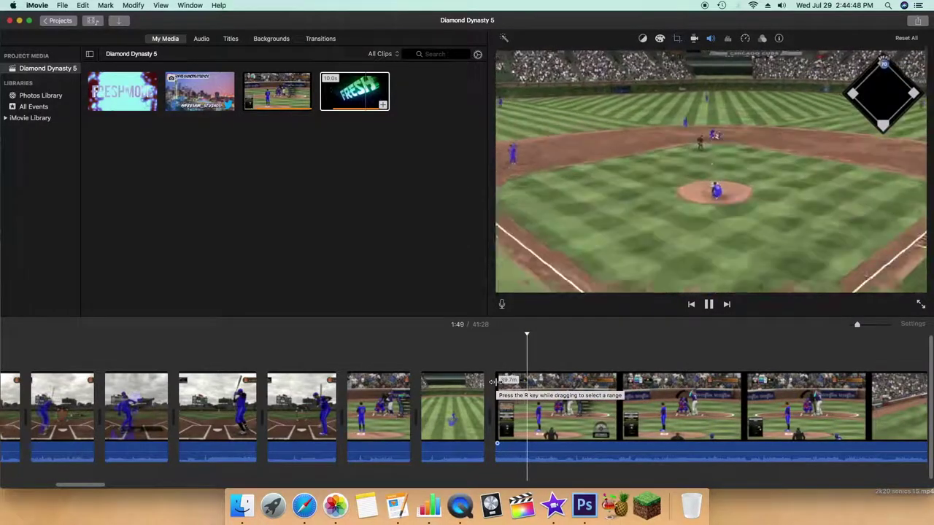
pyautogui.moveTo(493, 381); pyautogui.dragTo(535, 389)
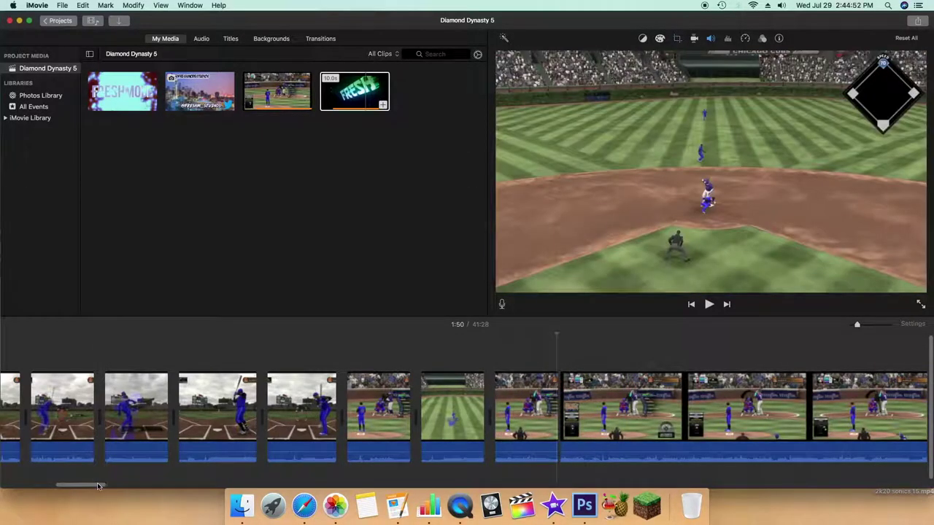
# Delete the leftover footage between the play at second base and the next pitch, and split off that pitching clip
pyautogui.hscroll(10, 99, 486)
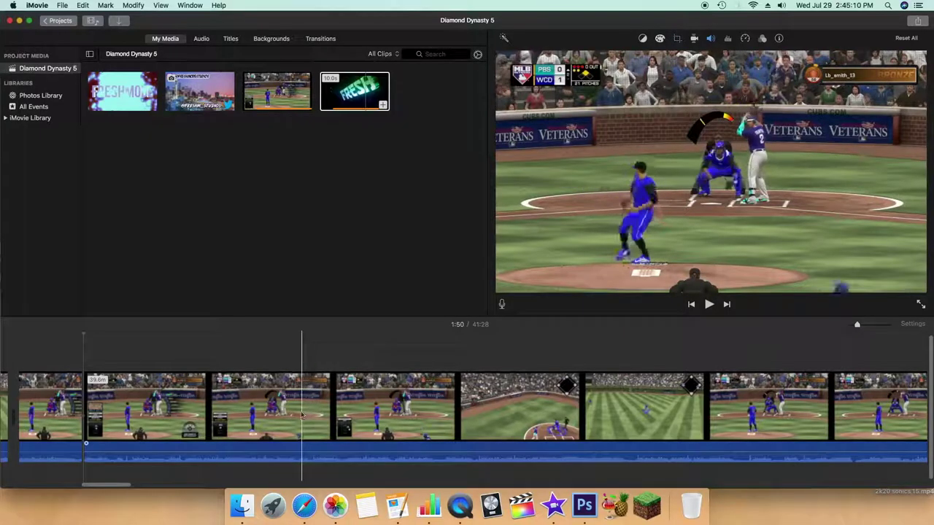
pyautogui.press('super+b')
pyautogui.click(253, 410)
pyautogui.press('BackSpace')
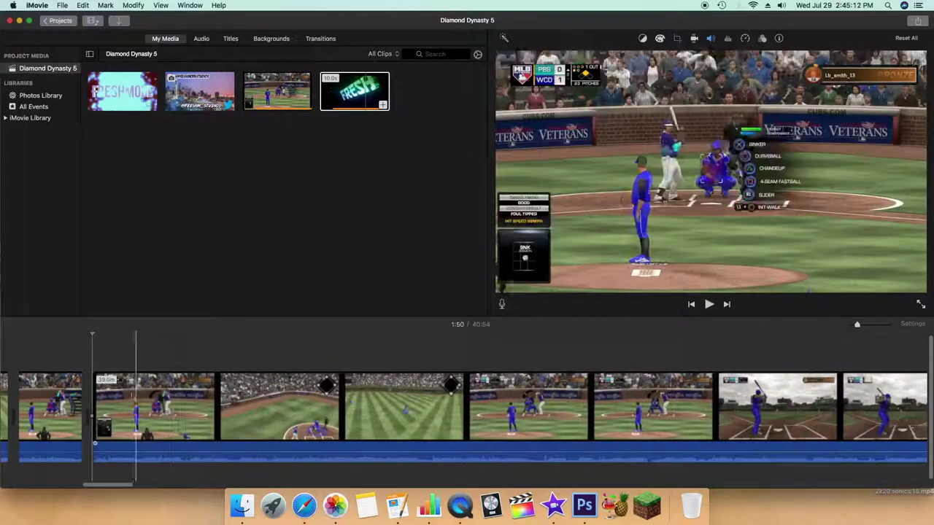
pyautogui.press('super+b')
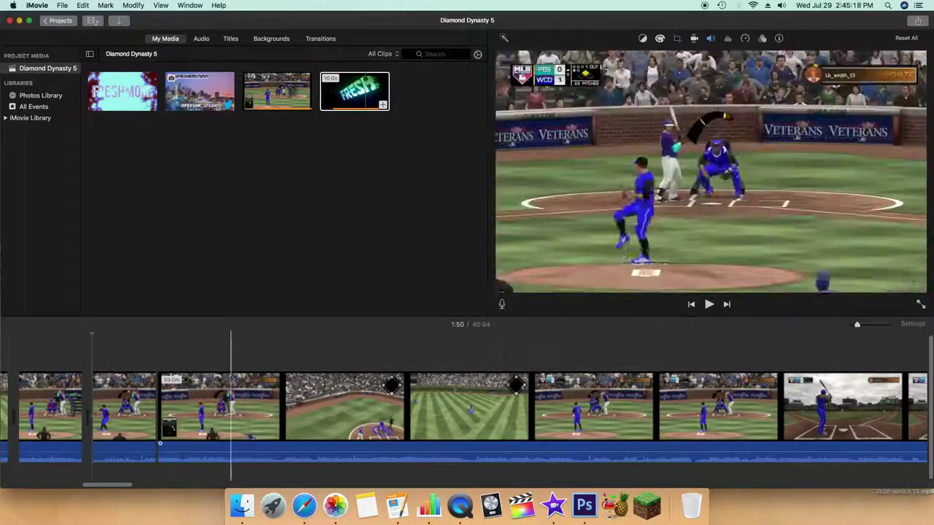
# Delete the leftover footage up to the fly ball near the stands and split off that fielding play after 1:56
pyautogui.press('super+b')
pyautogui.click(228, 436)
pyautogui.press('Delete')
pyautogui.press('space')
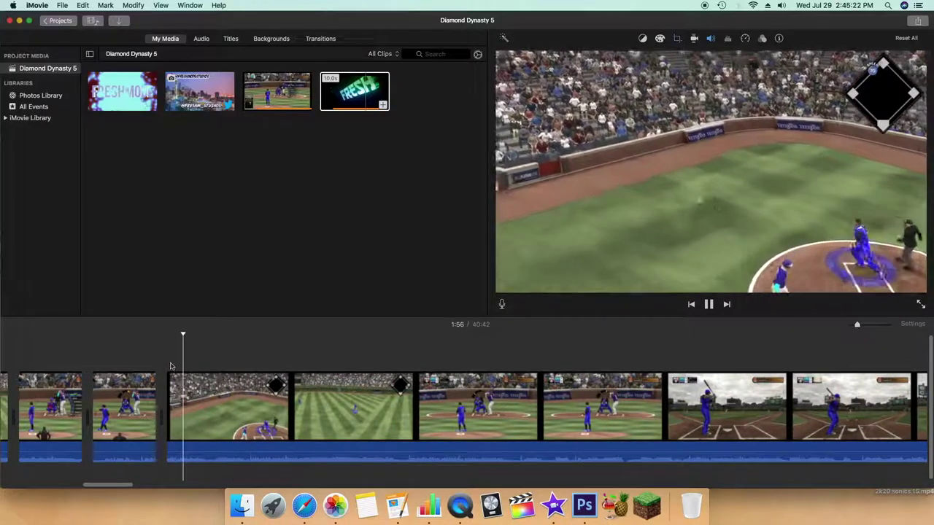
pyautogui.press('space')
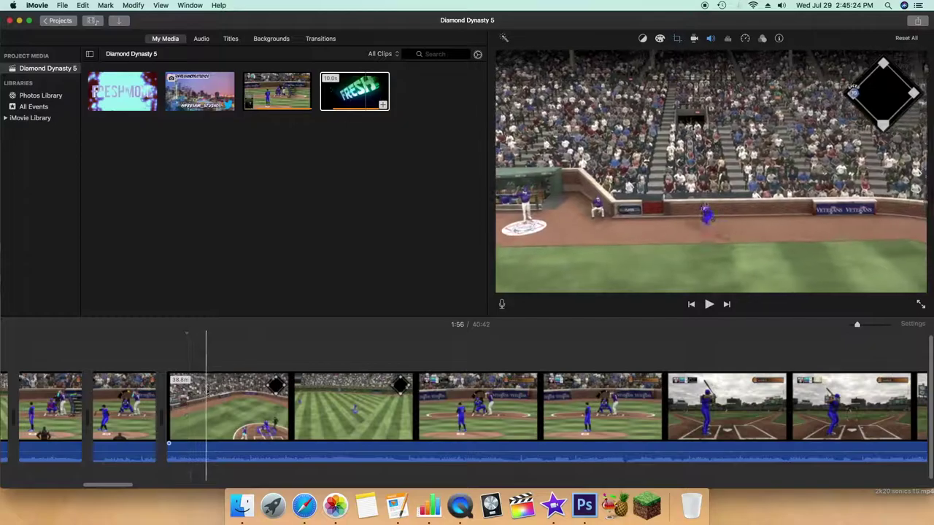
pyautogui.press('super+z')
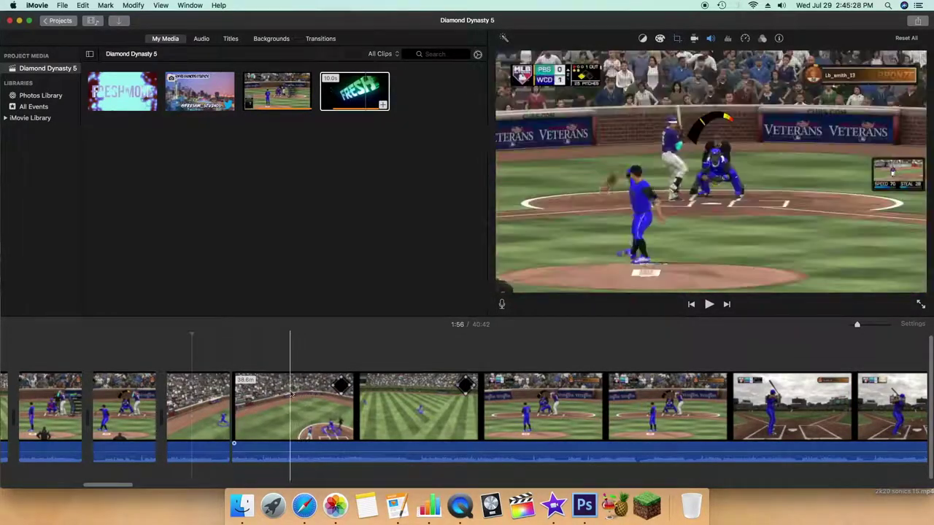
# Delete the leftover footage after the fly ball near the stands and split off the following outfield play, just past 2:05
pyautogui.click(299, 392)
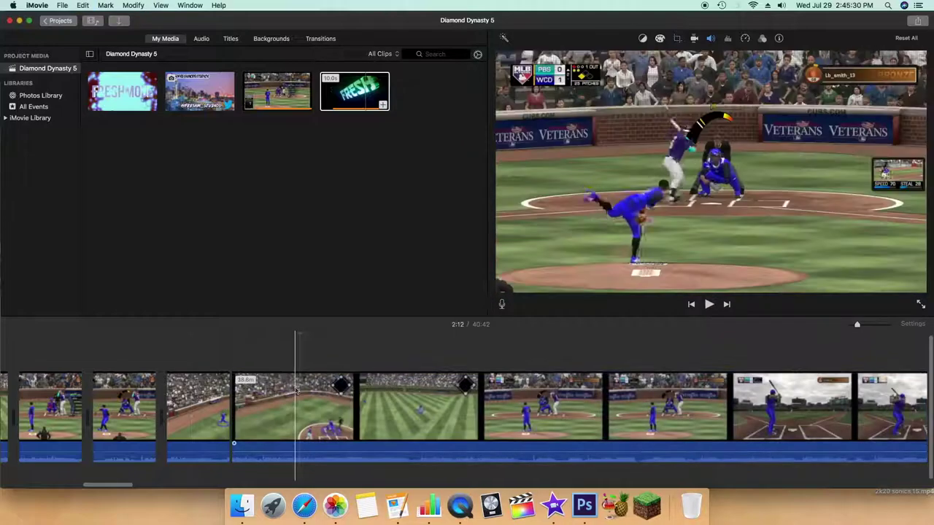
pyautogui.press('Delete')
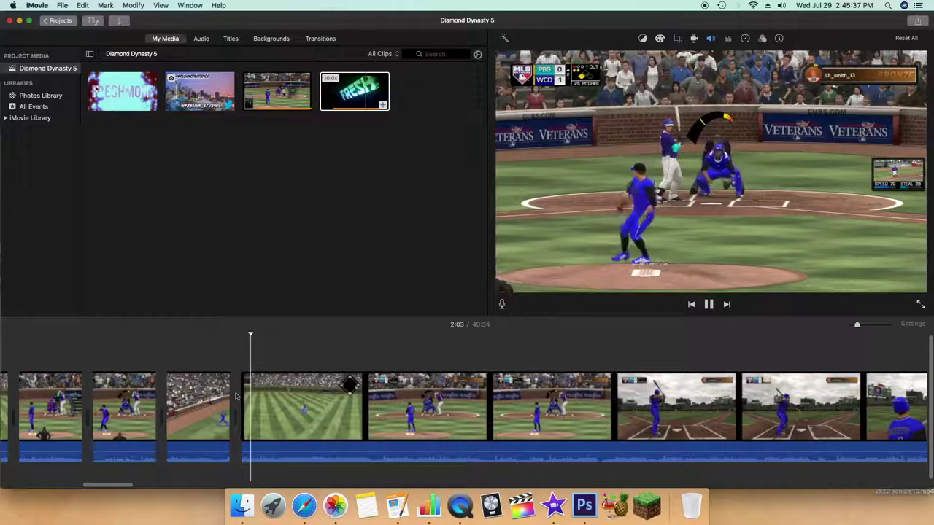
pyautogui.moveTo(228, 400)
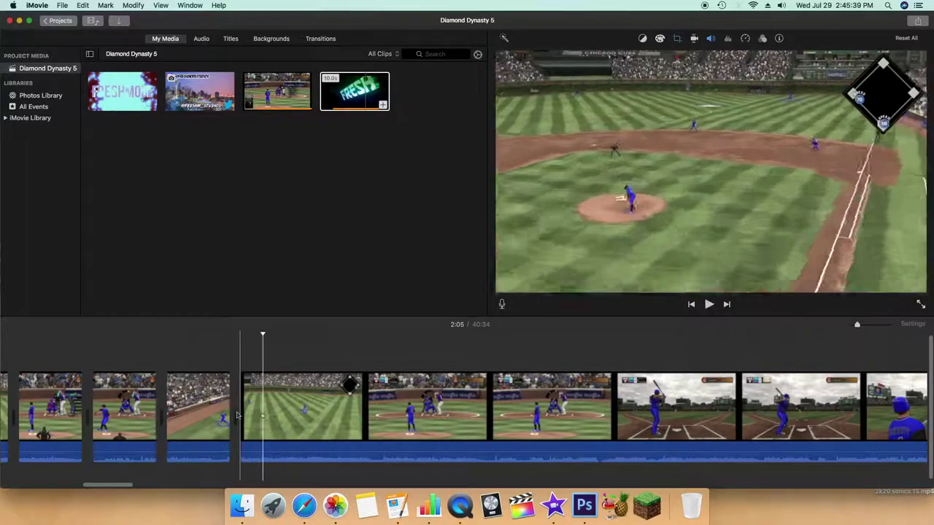
pyautogui.press('space')
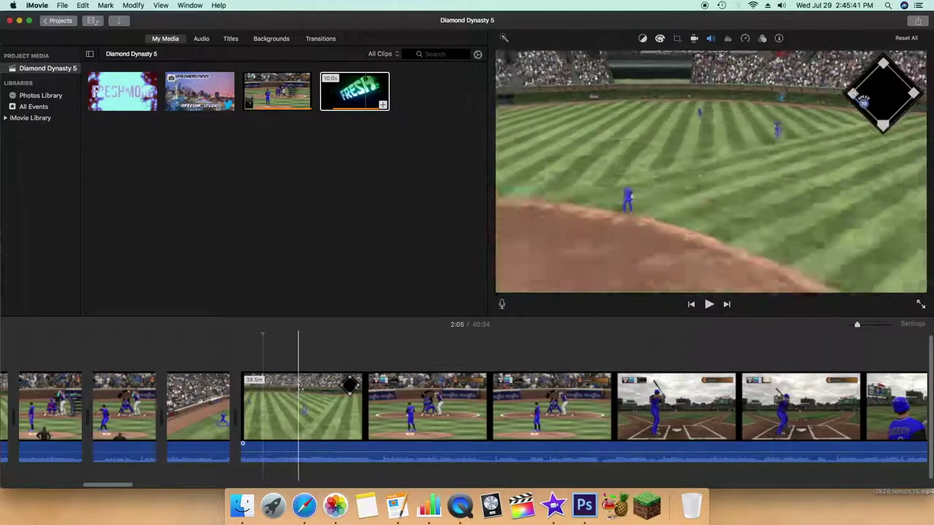
pyautogui.press('super+b')
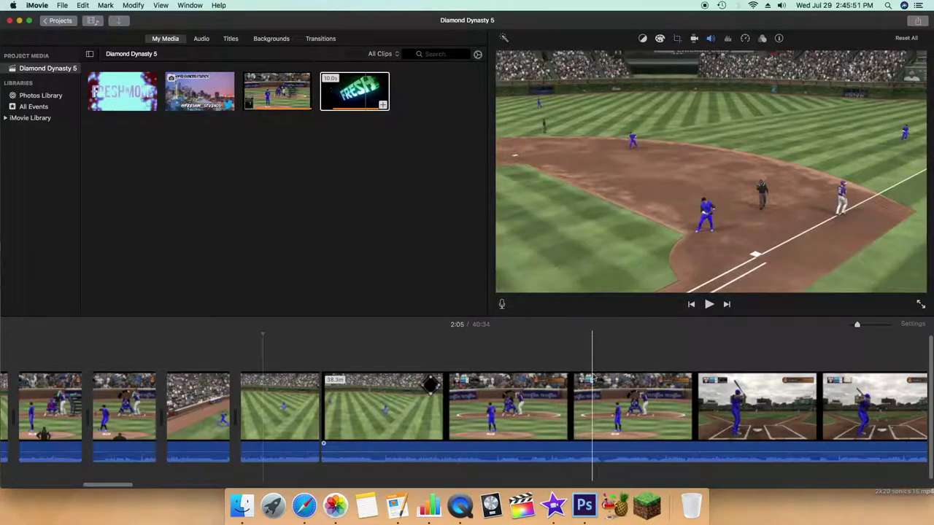
# Split off the next infield play and delete the leftover footage between it and the outfield play
pyautogui.press('super+b')
pyautogui.press('super+b')
pyautogui.press('super+z')
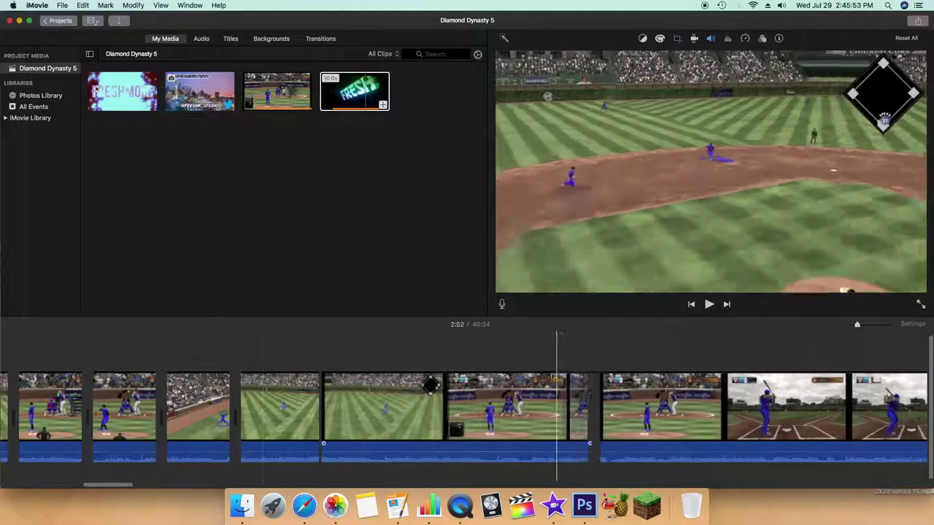
pyautogui.press('super+b')
pyautogui.click(496, 403)
pyautogui.press('BackSpace')
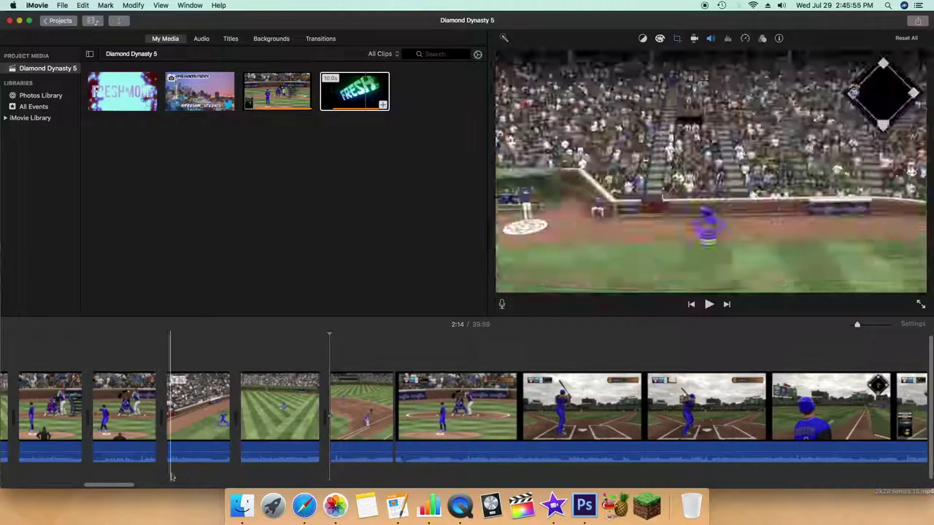
# Find the next at-bat around 3:12, split it off as a batting clip and delete the leftover footage before it
pyautogui.hscroll(5, 172, 438)
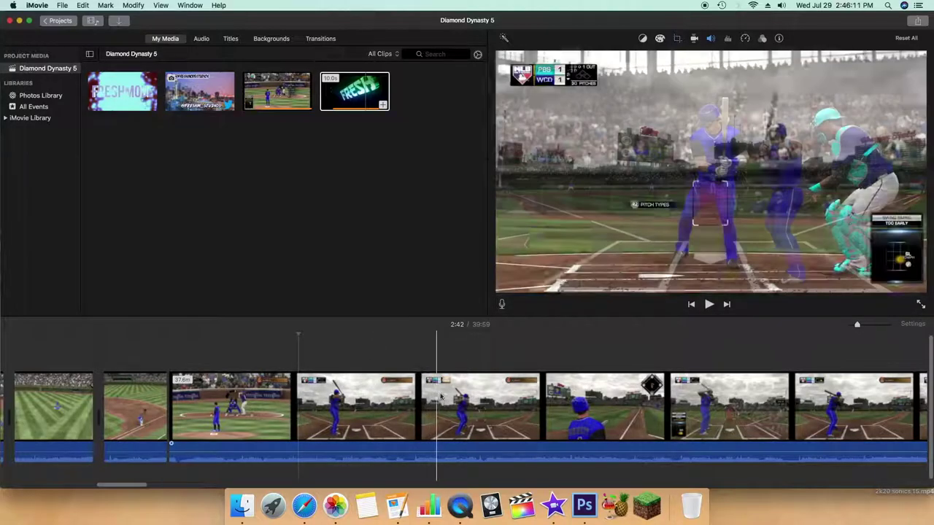
pyautogui.click(474, 393)
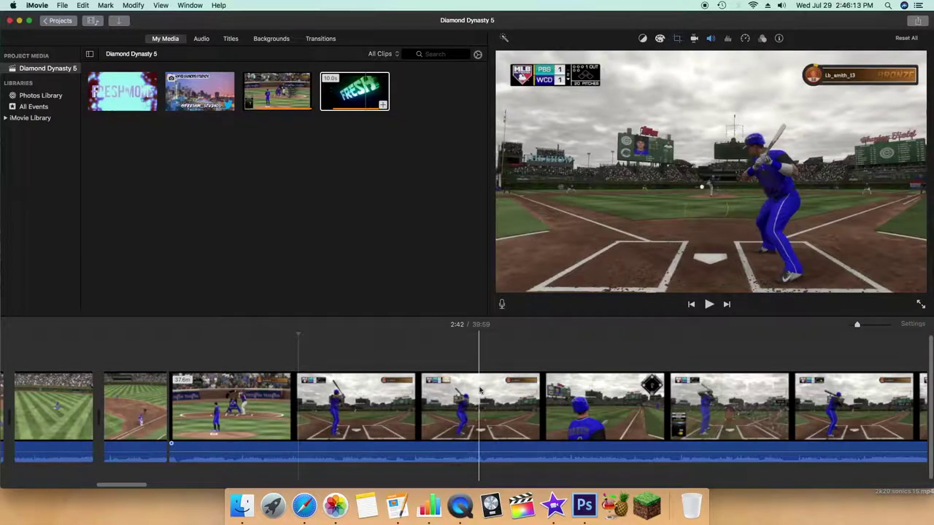
pyautogui.press('space')
pyautogui.press('space')
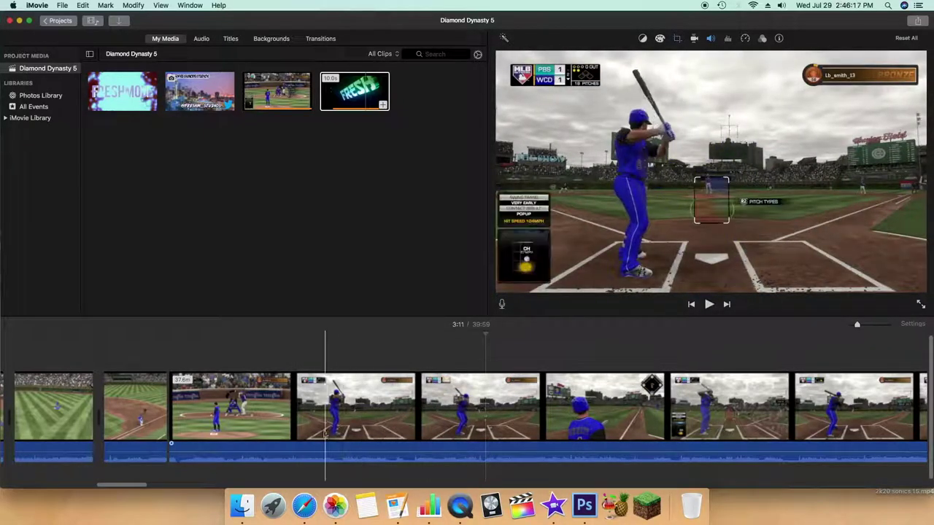
pyautogui.press('space')
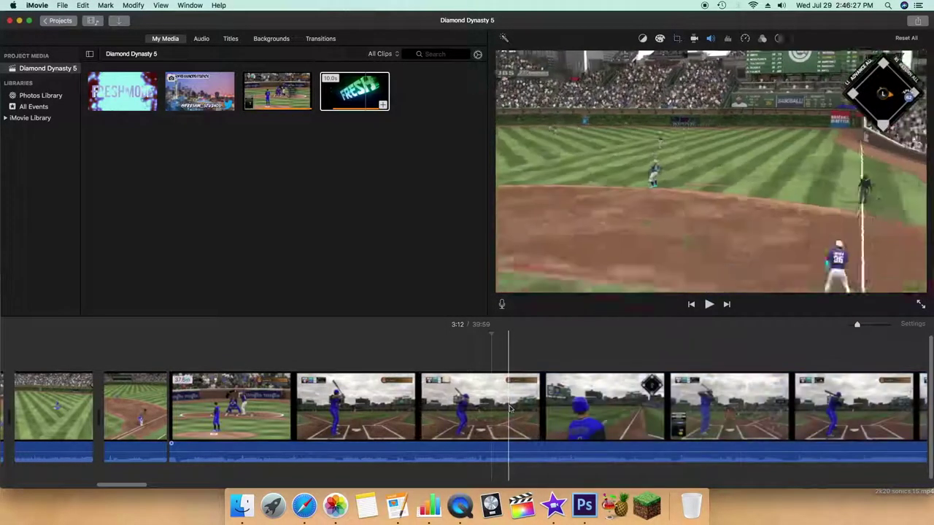
pyautogui.press('super+b')
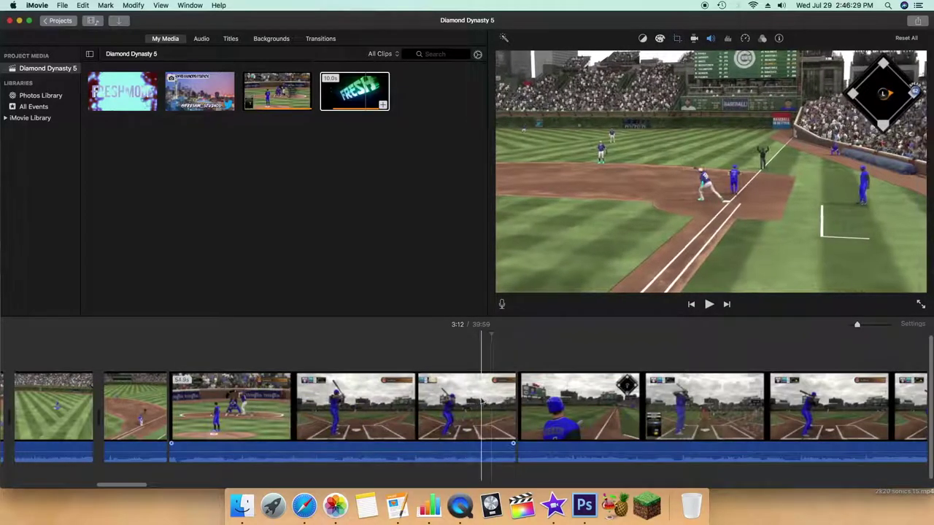
pyautogui.press('Delete')
pyautogui.press('space')
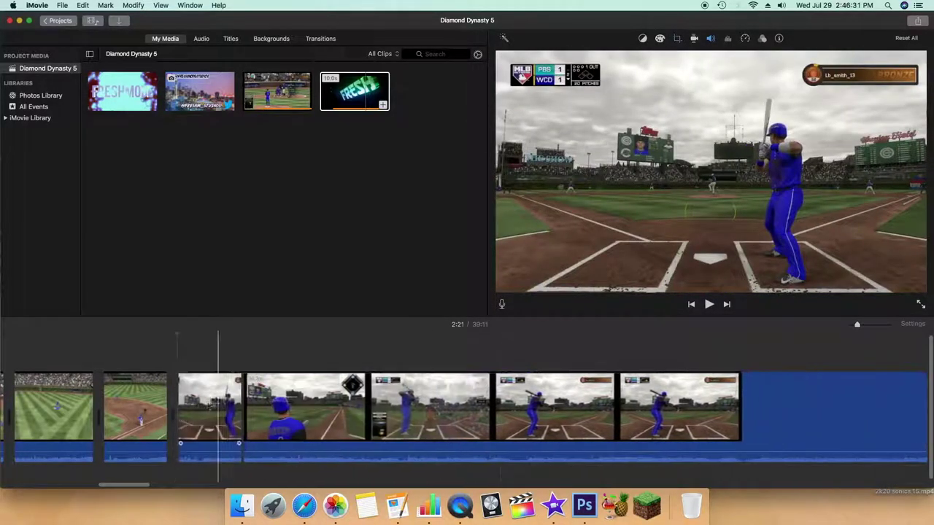
# Delete the leftover footage up to the next at-bat and split off that batting clip just after 2:30
pyautogui.press('space')
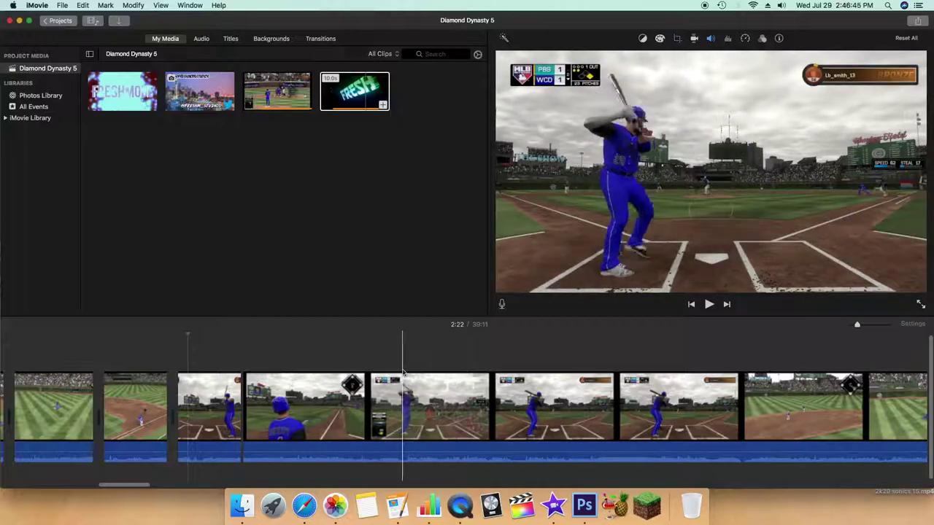
pyautogui.press('super+b')
pyautogui.click(337, 387)
pyautogui.press('BackSpace')
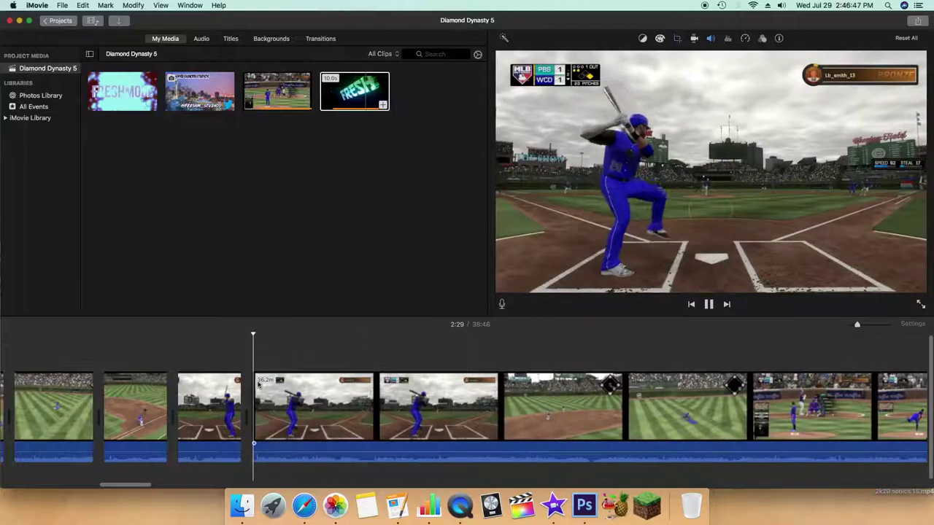
pyautogui.press('space')
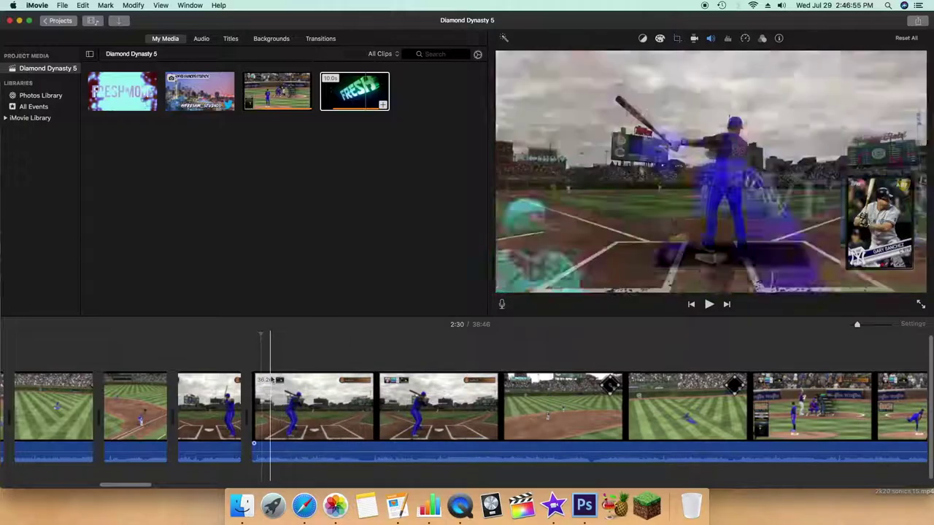
pyautogui.press('super+b')
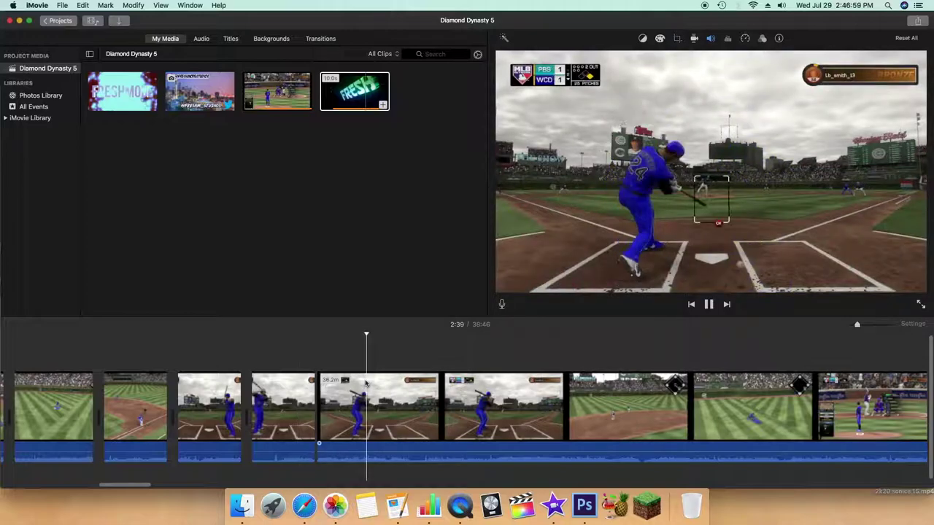
# Delete the leftover footage before the home-run at-bat and split off the home-run clip at about 2:45
pyautogui.press('space')
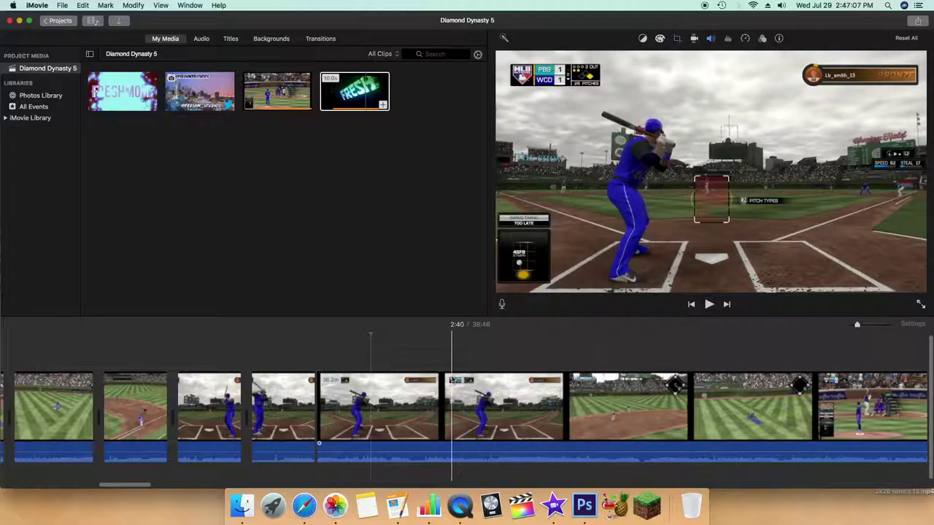
pyautogui.press('space')
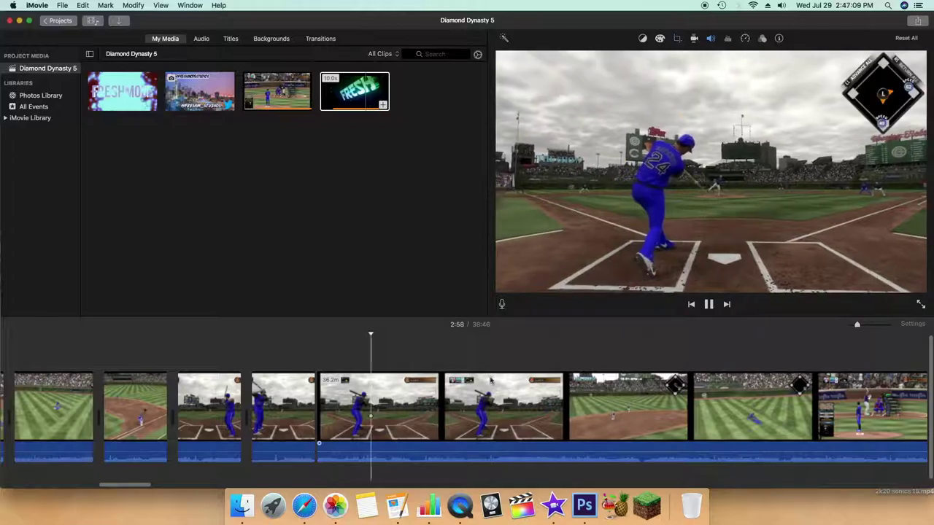
pyautogui.press('space')
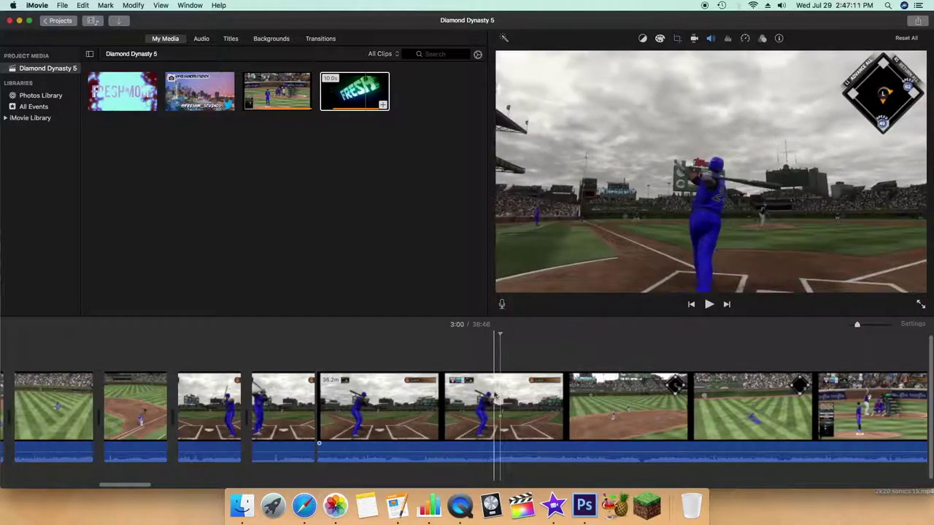
pyautogui.click(361, 396)
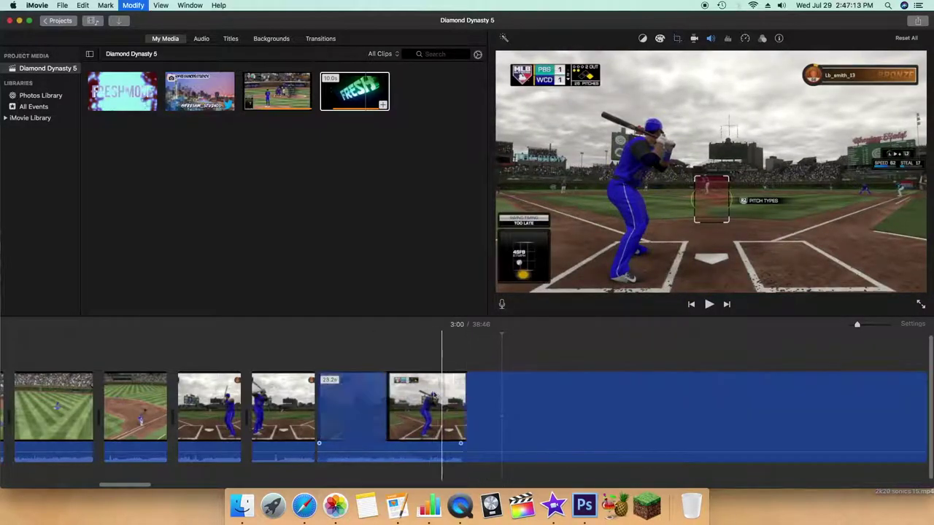
pyautogui.press('Delete')
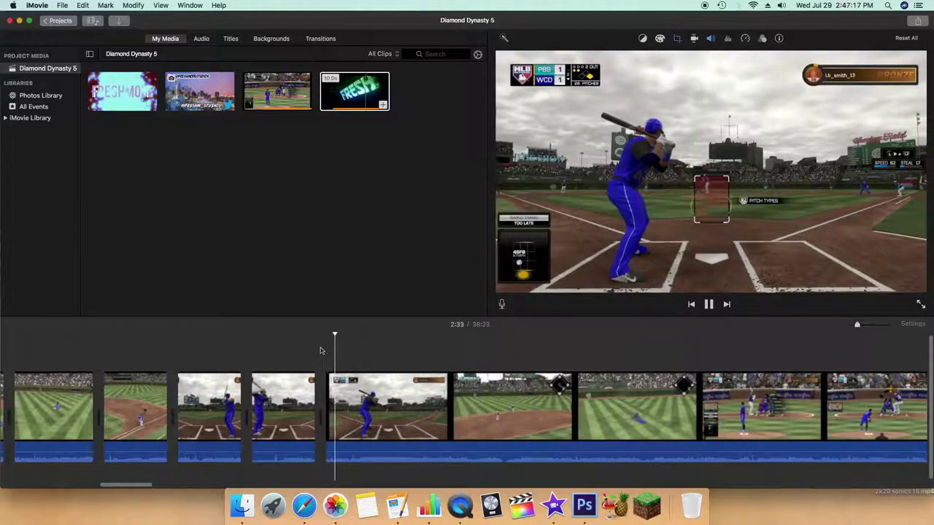
pyautogui.press('space')
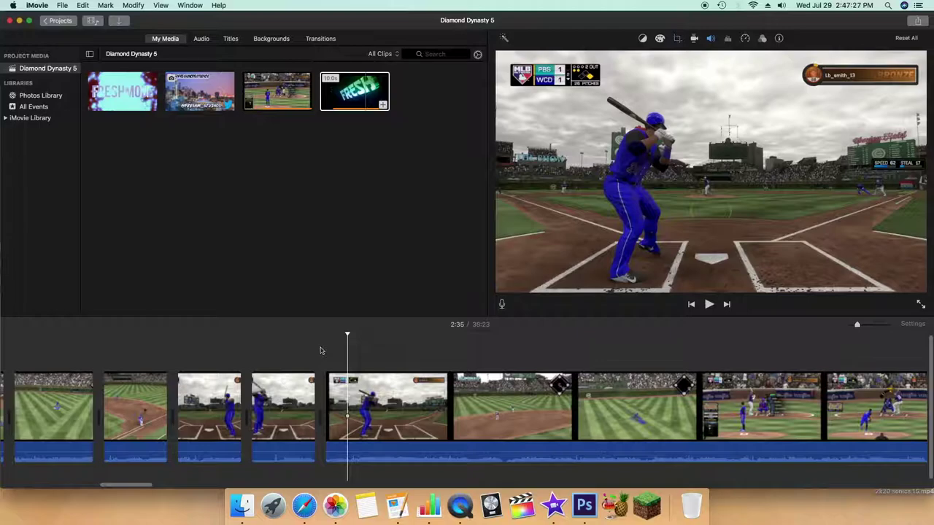
pyautogui.press('space')
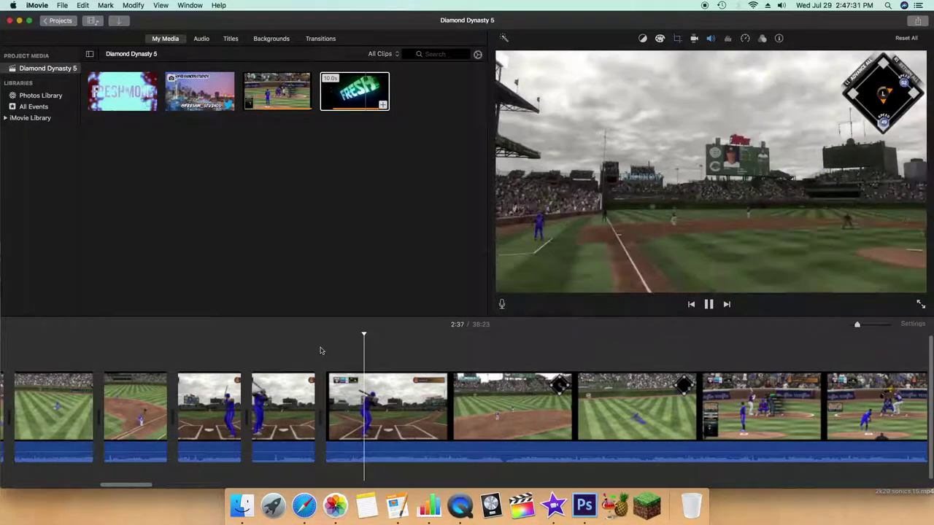
pyautogui.moveTo(447, 423); pyautogui.dragTo(414, 431)
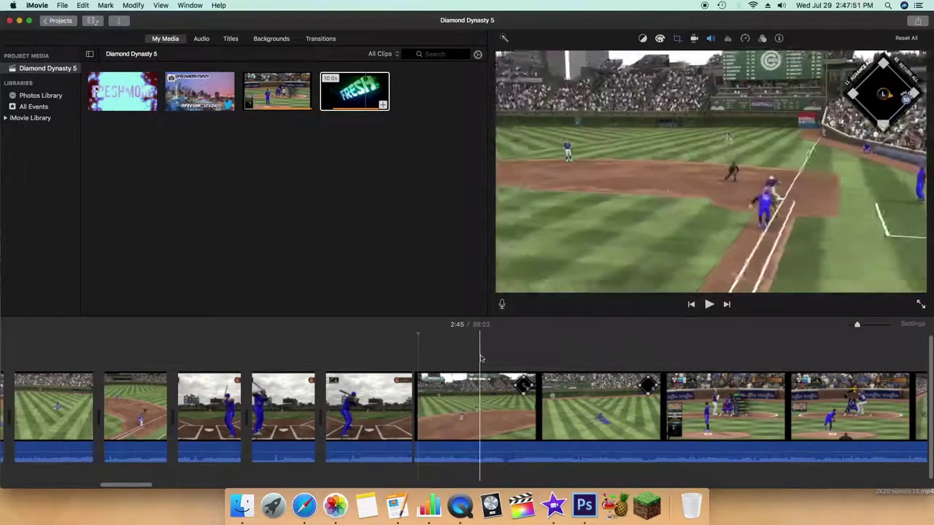
# Split off the at-bat that follows the home run and delete the leftover footage between the two clips
pyautogui.press('super+b')
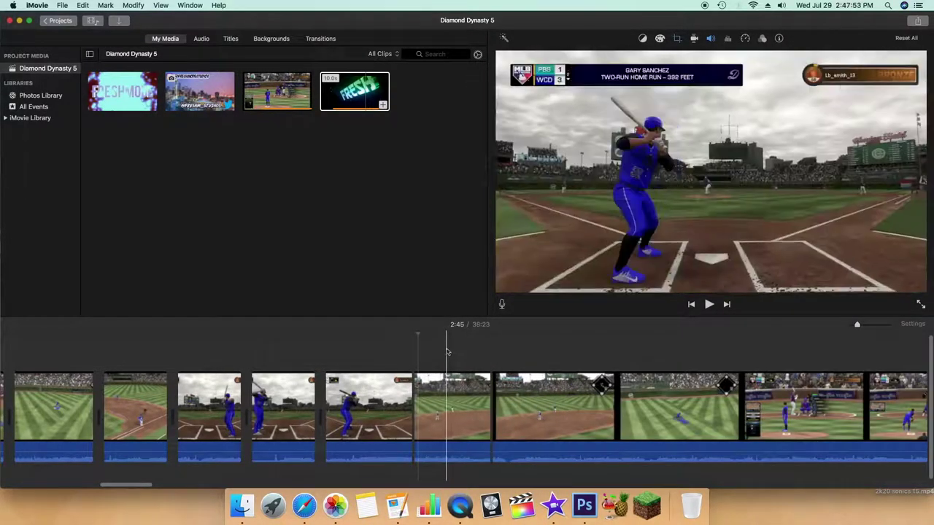
pyautogui.press('super+b')
pyautogui.press('super+b')
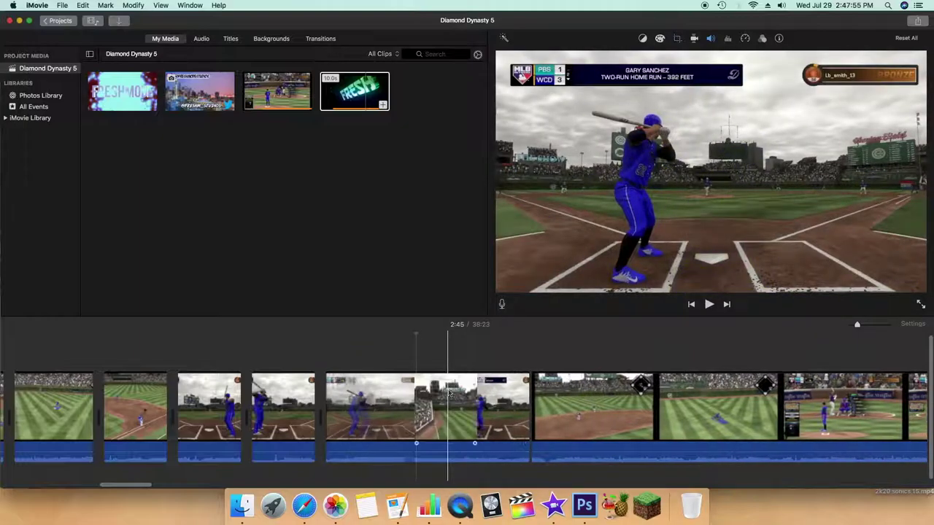
pyautogui.click(446, 405)
pyautogui.press('BackSpace')
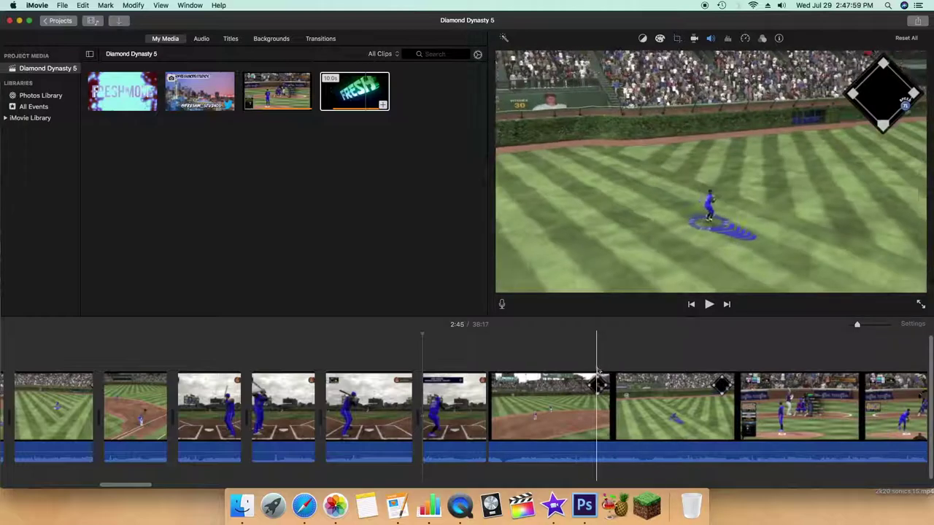
# Cut the footage at the next outfield play and delete the leftover section between the last at-bat and that play
pyautogui.press('super+b')
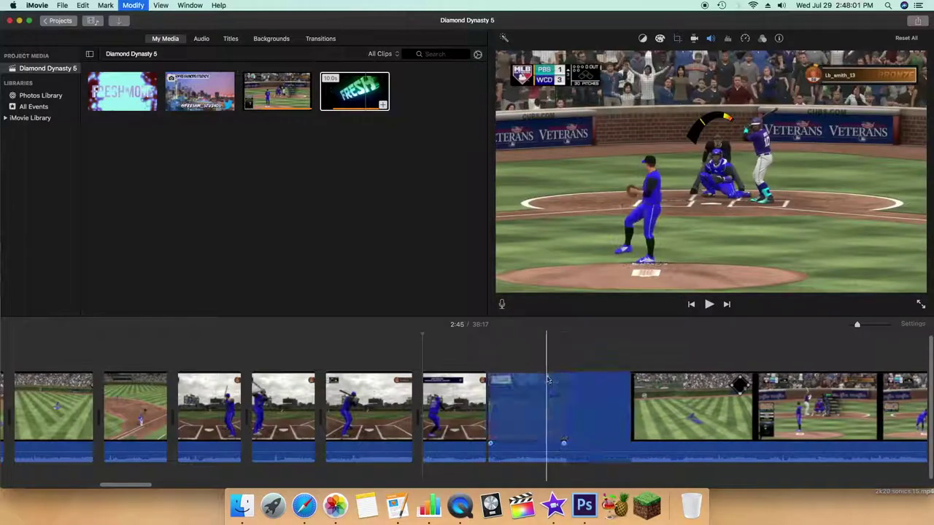
pyautogui.click(546, 401)
pyautogui.press('BackSpace')
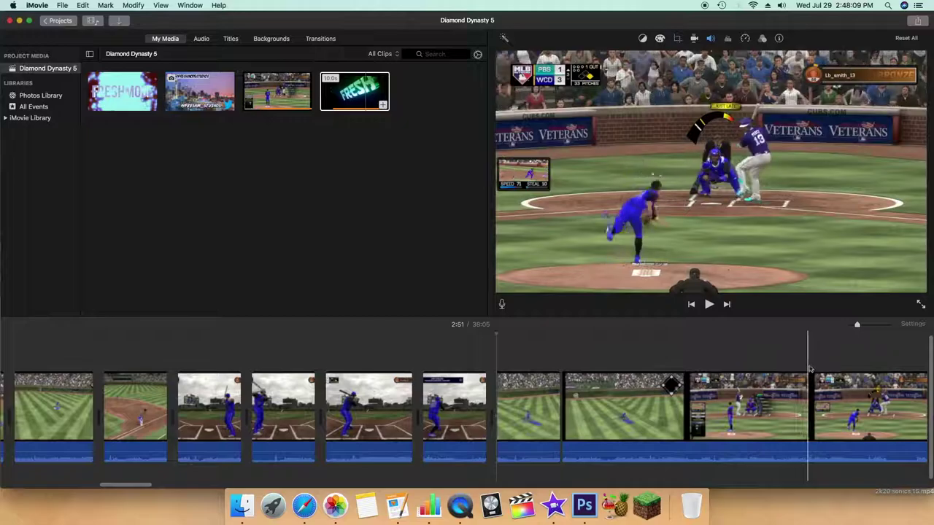
# Delete the leftover footage after the outfield play and split off the following infield play just past 3:02
pyautogui.press('super+b')
pyautogui.click(756, 394)
pyautogui.press('BackSpace')
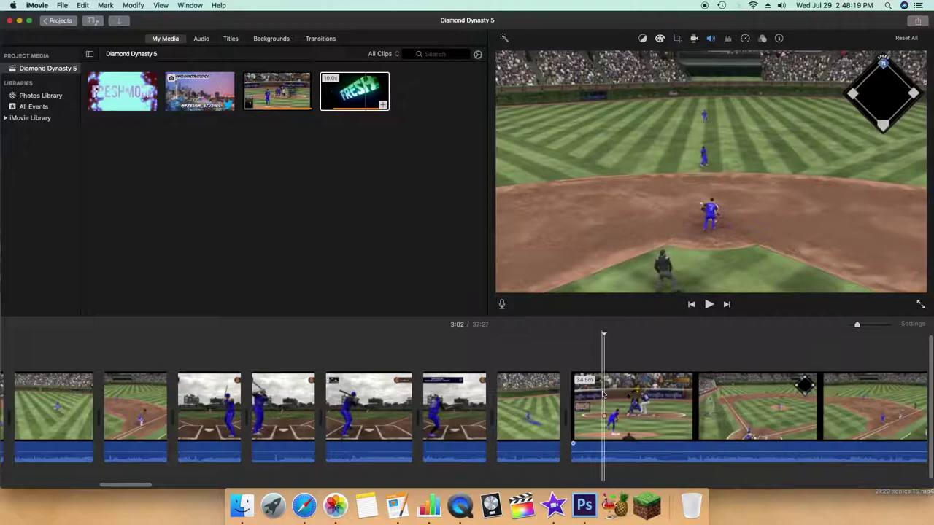
pyautogui.press('super+b')
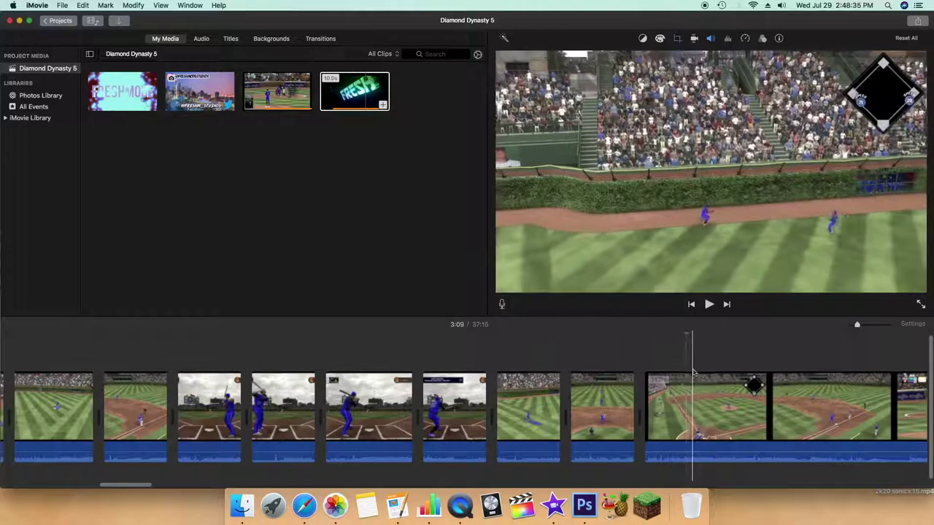
# Split off the pitching clip just after 3:09 and delete the leftover home-run banner footage that follows it
pyautogui.press('super+b')
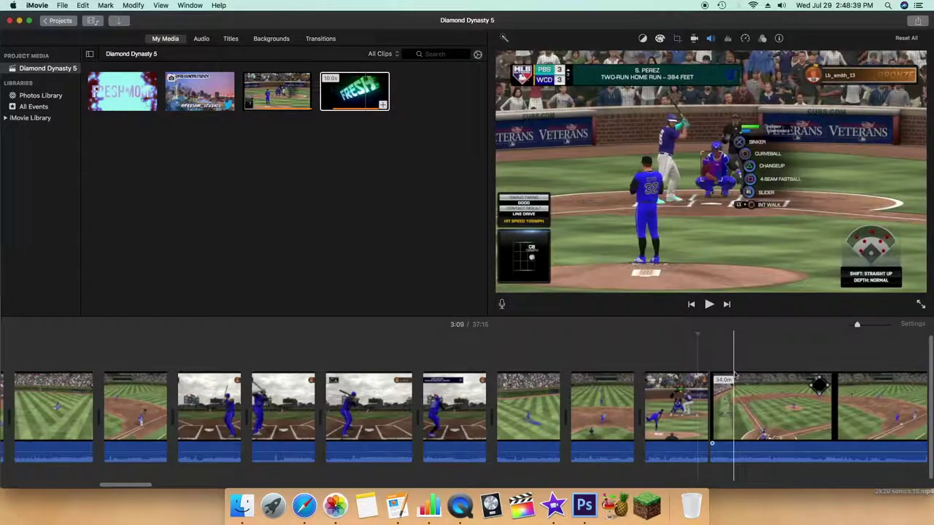
pyautogui.press('super+z')
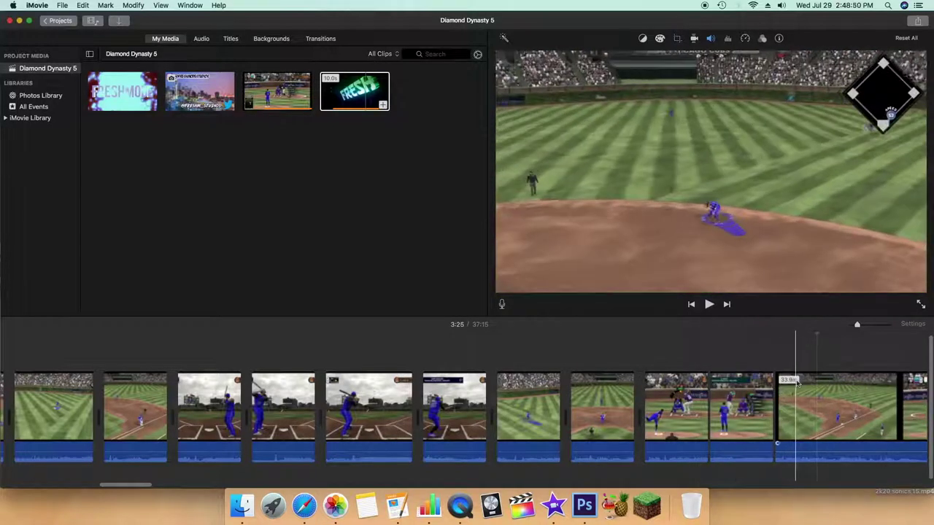
pyautogui.press('super+b')
pyautogui.click(767, 442)
pyautogui.press('BackSpace')
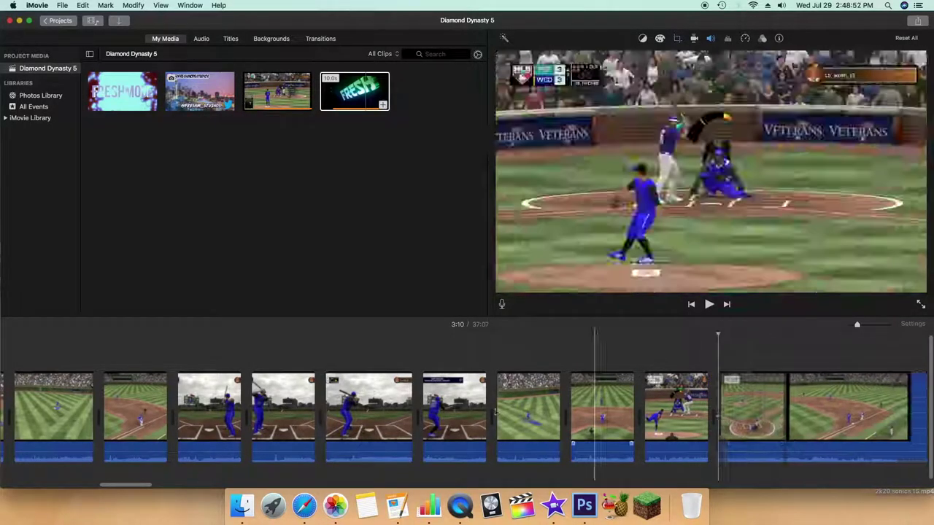
# Cut the footage at the pitch following the 3:10 infield play and delete the leftover section between the two
pyautogui.moveTo(142, 486); pyautogui.dragTo(179, 486)
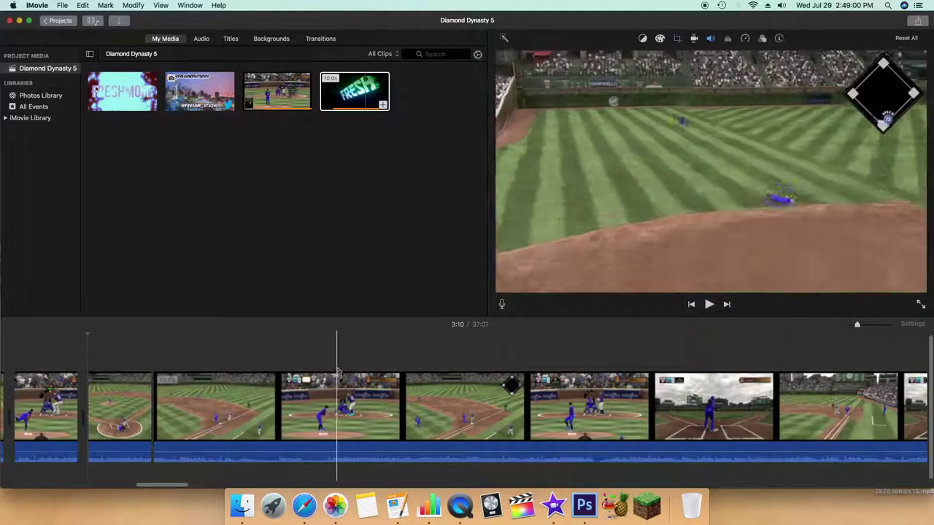
pyautogui.press('super+b')
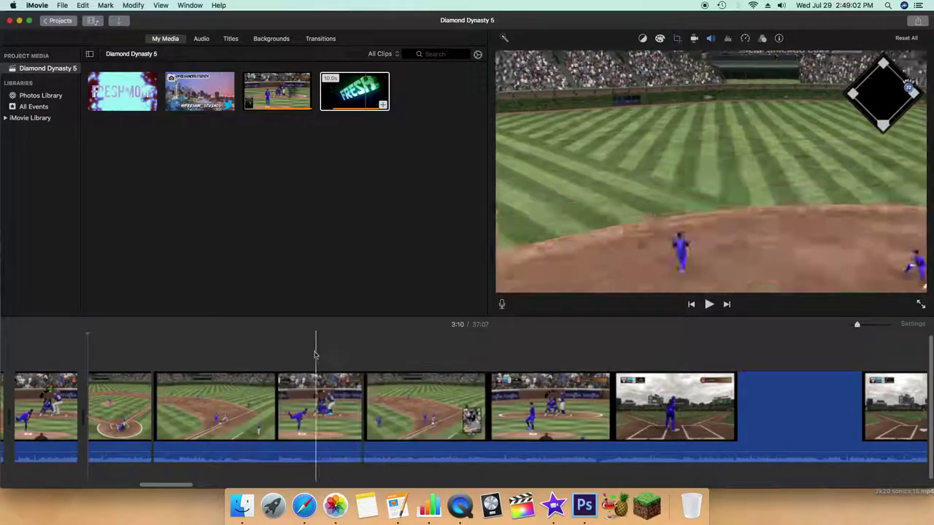
pyautogui.press('super+b')
pyautogui.click(227, 387)
pyautogui.press('BackSpace')
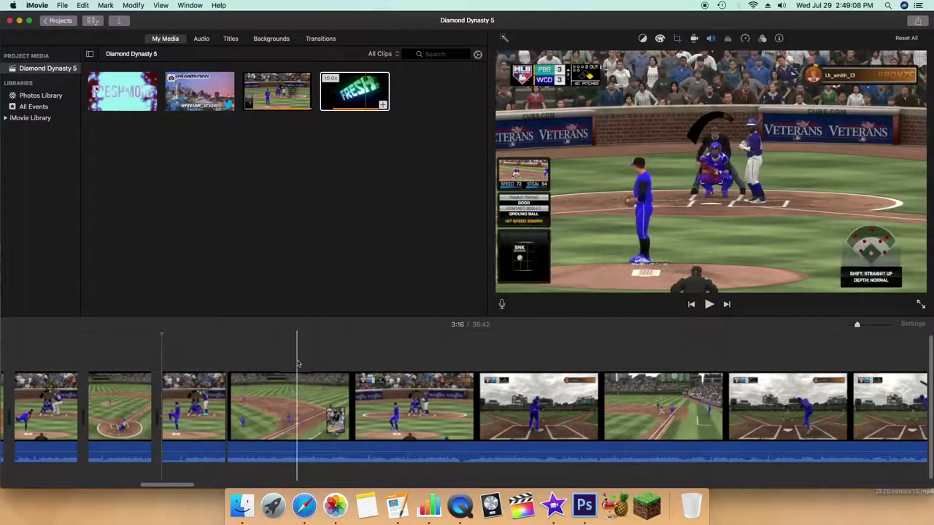
# Cut out the leftover footage after the 3:16 pitching clip and split off the following infield play at 3:30
pyautogui.press('super+b')
pyautogui.click(250, 386)
pyautogui.press('BackSpace')
pyautogui.press('space')
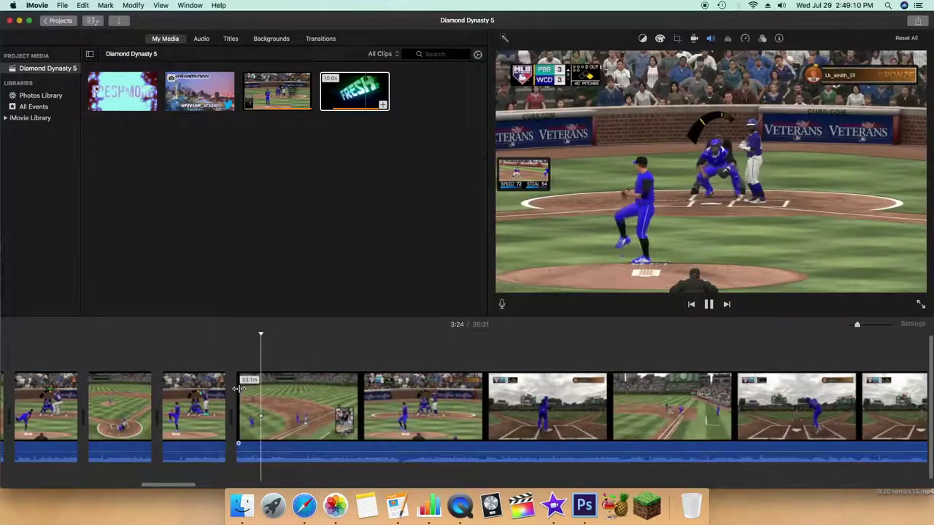
pyautogui.press('space')
pyautogui.press('space')
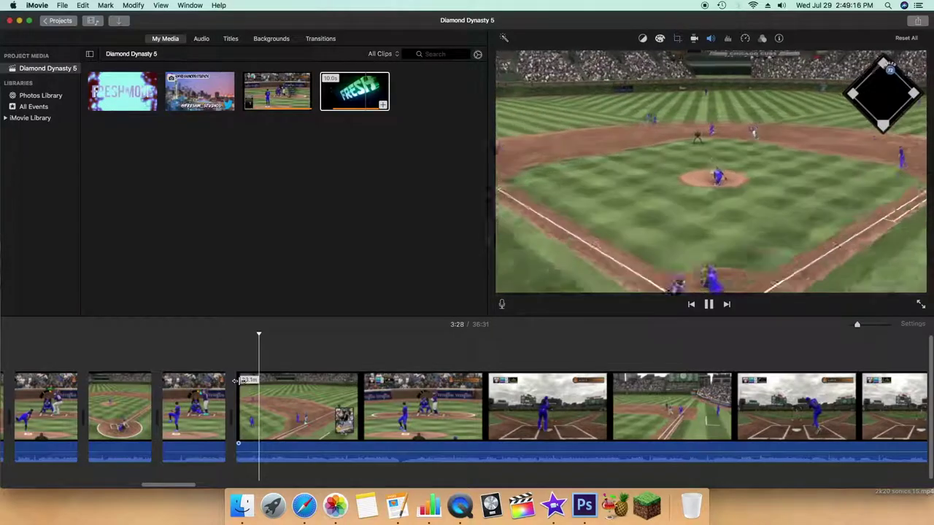
pyautogui.press('space')
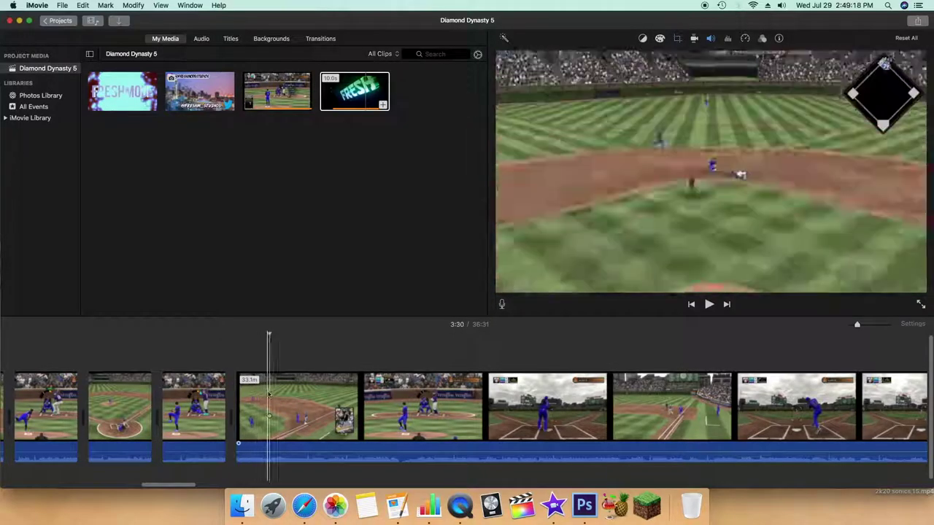
pyautogui.press('super+b')
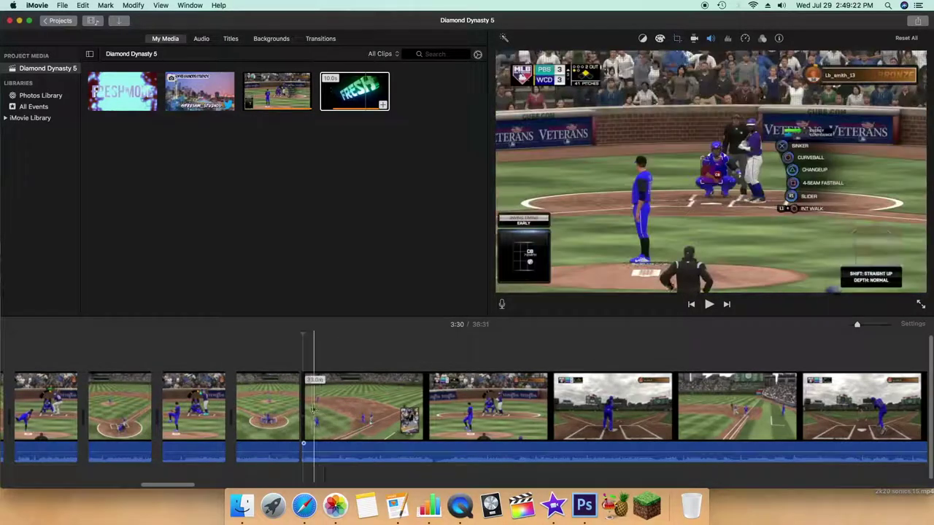
# Cut the footage at the next outfield play and delete the 11.5-second leftover section before it
pyautogui.press('space')
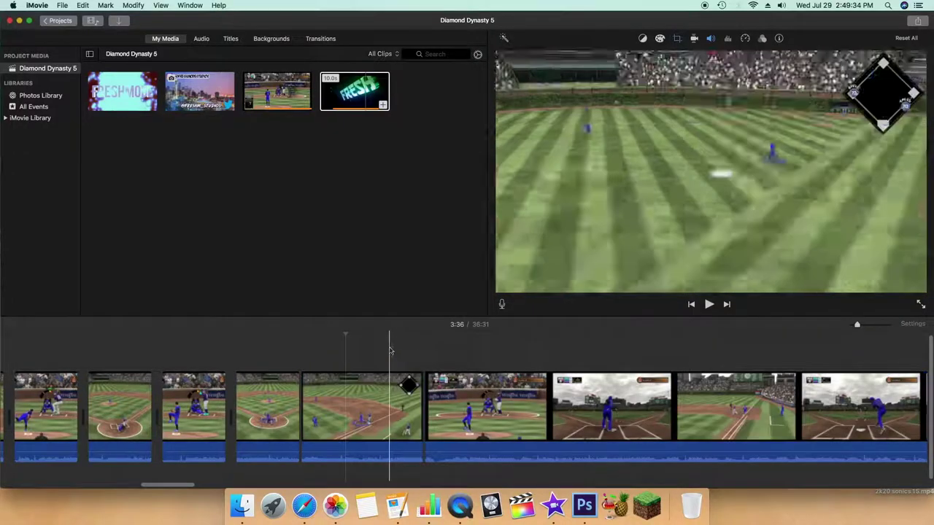
pyautogui.press('super+b')
pyautogui.click(358, 406)
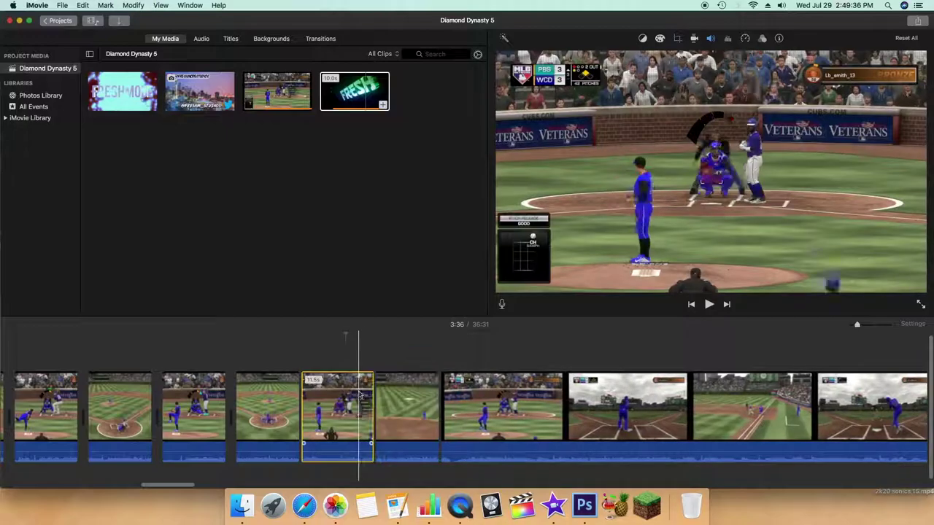
pyautogui.press('BackSpace')
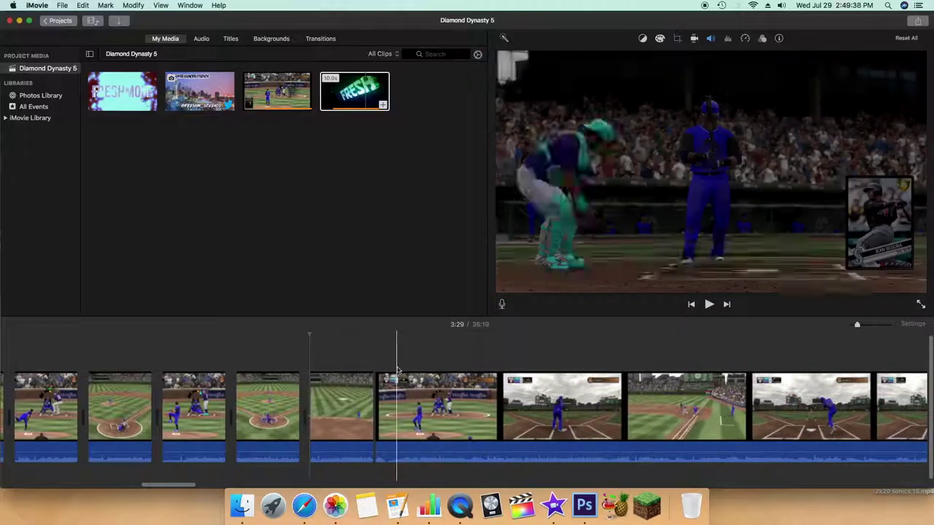
# Isolate the at-bat just past 3:41 as its own clip by deleting the leftover footage before and after it
pyautogui.click(399, 368)
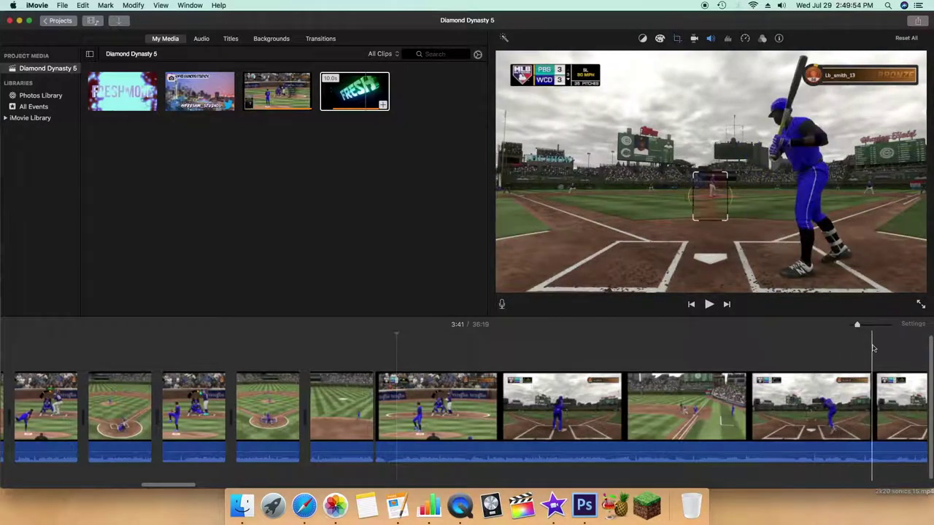
pyautogui.click(797, 382)
pyautogui.press('Delete')
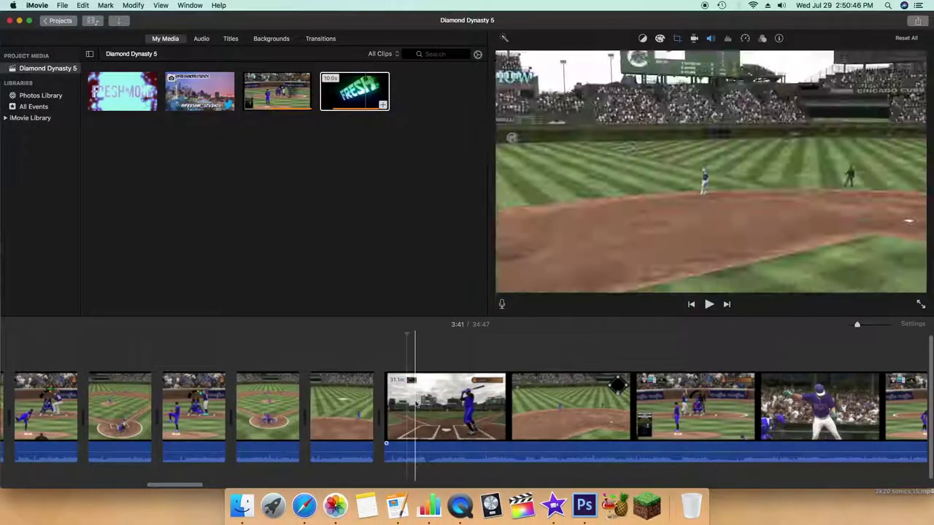
pyautogui.press('super+b')
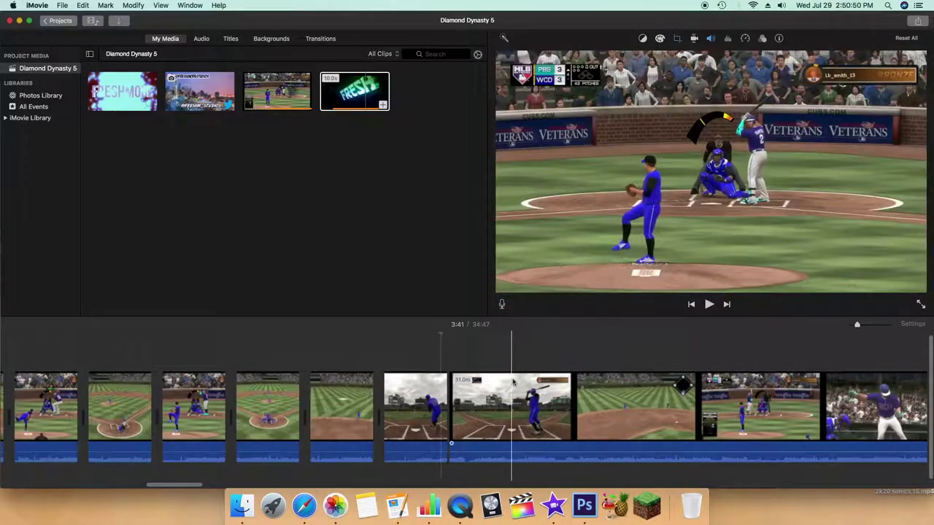
pyautogui.click(500, 394)
pyautogui.press('BackSpace')
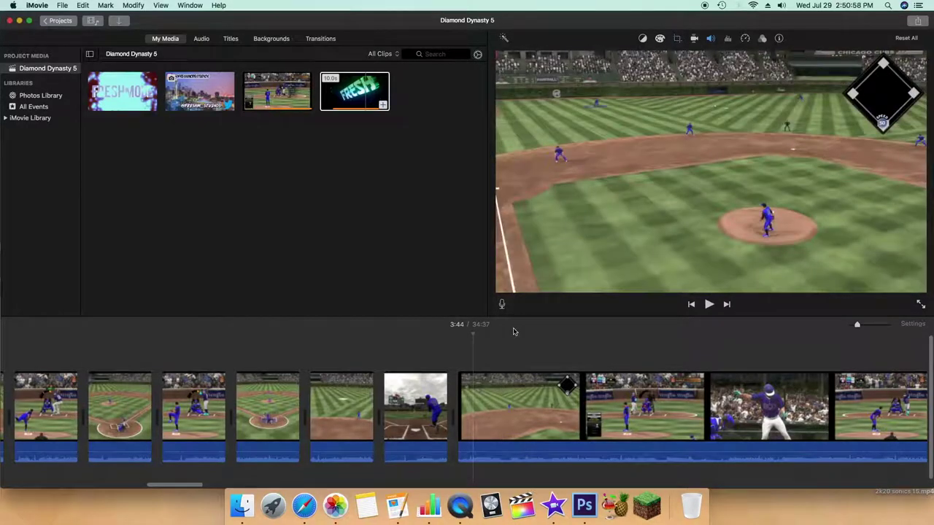
# Split off the pitching clip that follows the at-bat and delete the 13.8-second leftover section after it
pyautogui.press('super+b')
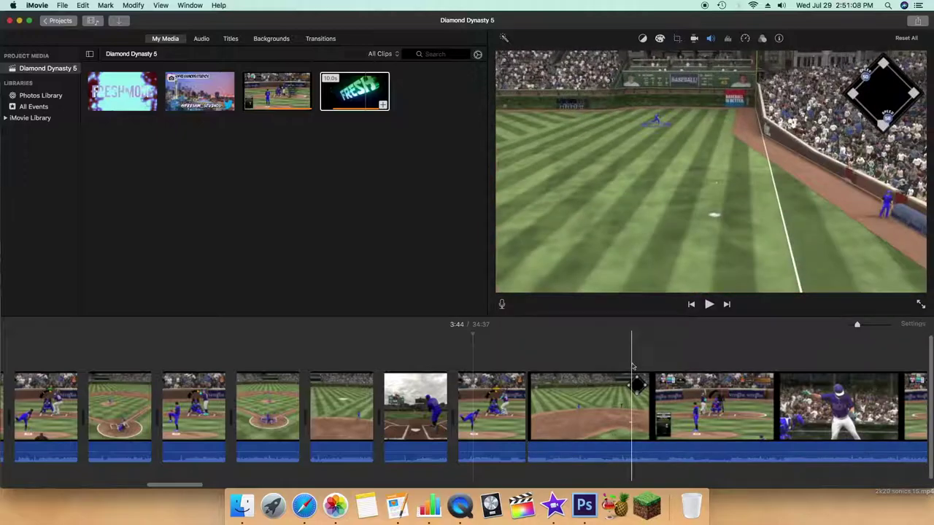
pyautogui.click(616, 371)
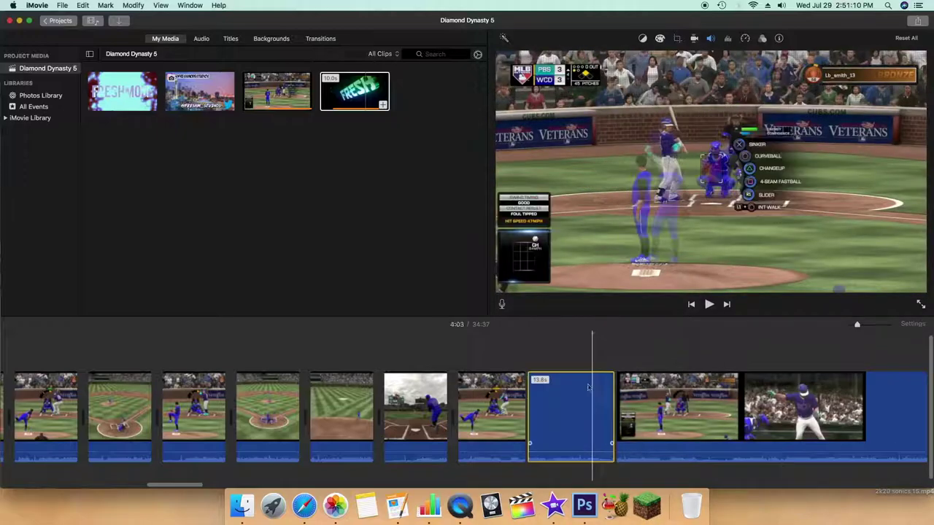
pyautogui.press('Delete')
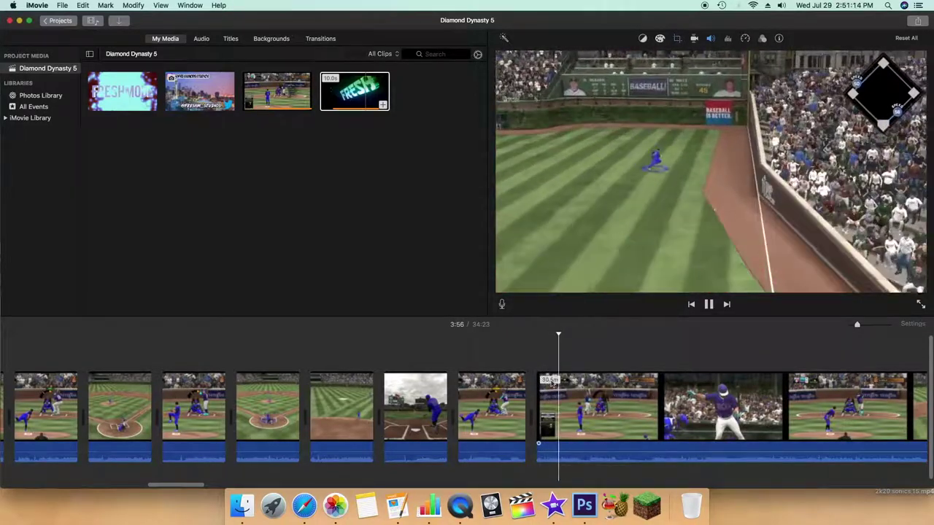
# Play through the next outfield hit, cut the footage at the following pitch and delete the leftover between them
pyautogui.press('space')
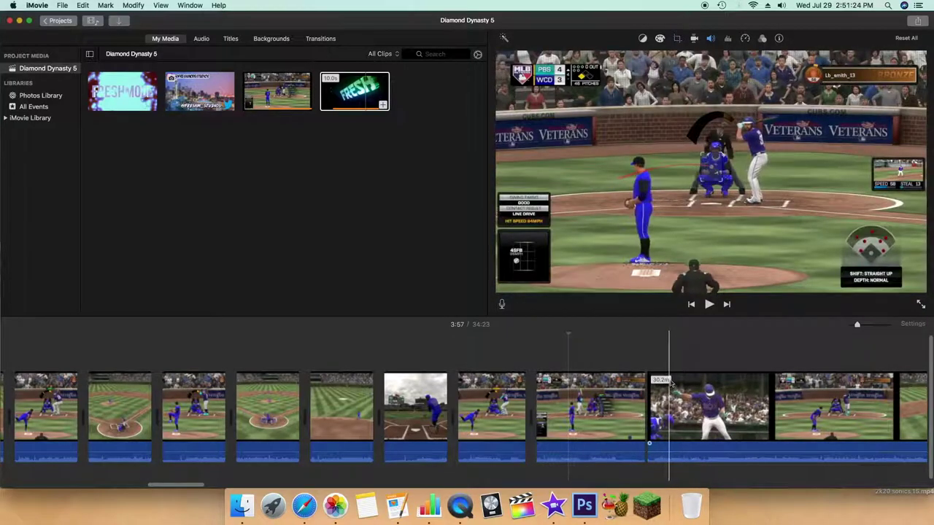
pyautogui.press('super+b')
pyautogui.click(671, 432)
pyautogui.press('BackSpace')
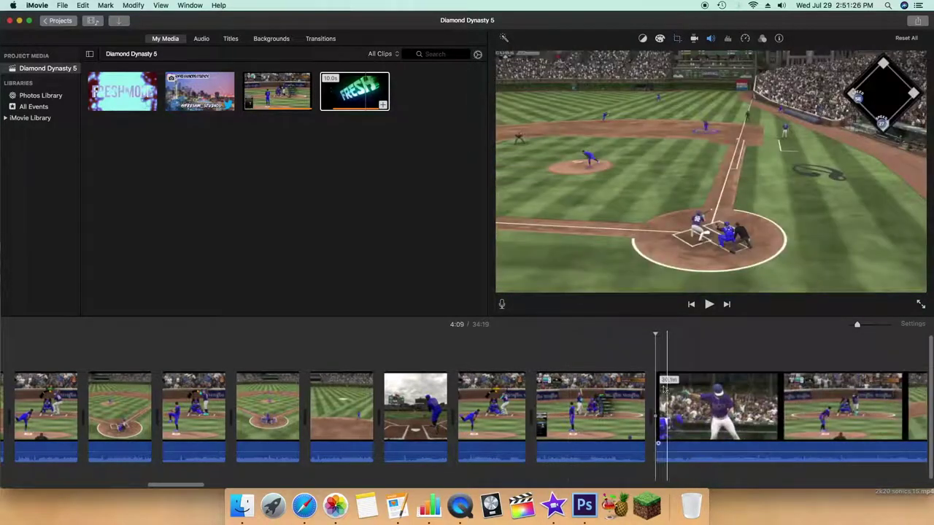
# Play the pitch from 4:09, split off the infield play past 4:17 and delete the leftover footage up to the next pitch
pyautogui.press('space')
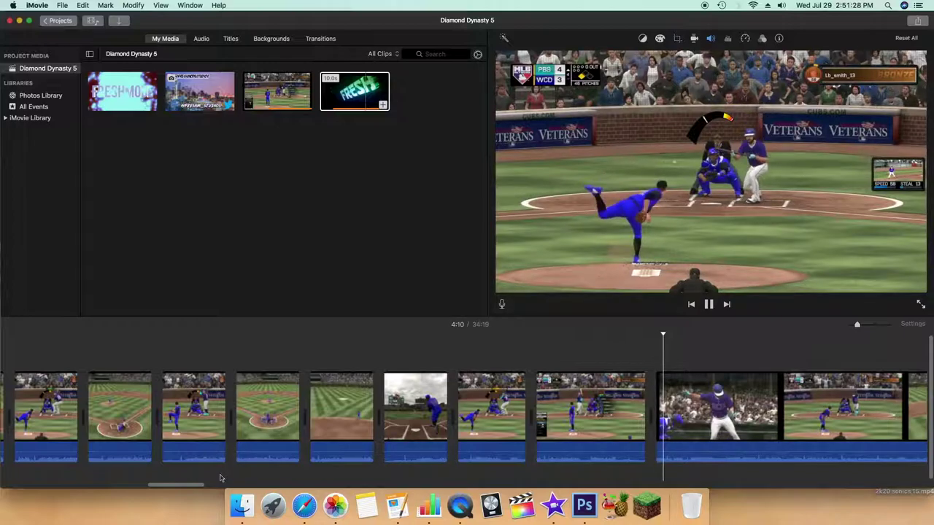
pyautogui.moveTo(192, 488); pyautogui.dragTo(220, 474)
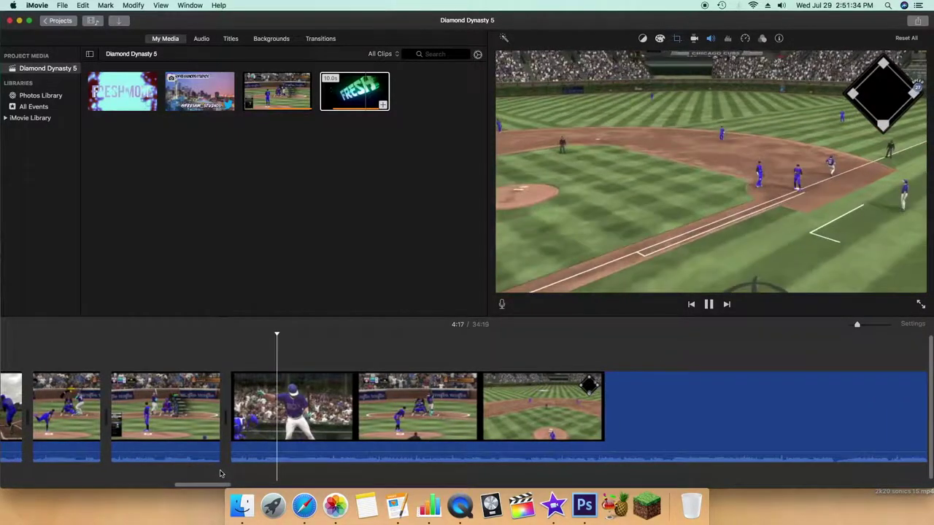
pyautogui.press('space')
pyautogui.press('super+b')
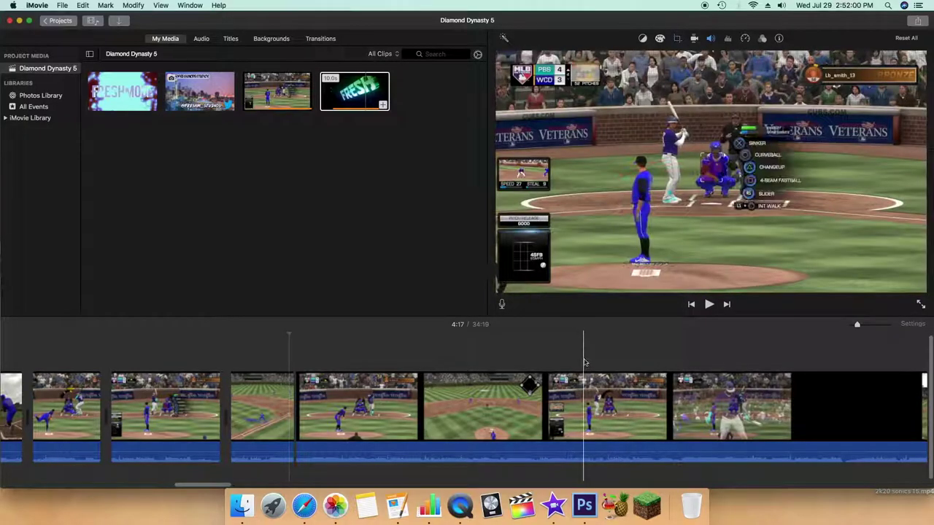
pyautogui.press('super+b')
pyautogui.click(533, 394)
pyautogui.press('BackSpace')
# Split off the pitching clip at 4:35 and delete the leftover footage between it and the following pitch
pyautogui.press('space')
pyautogui.press('space')
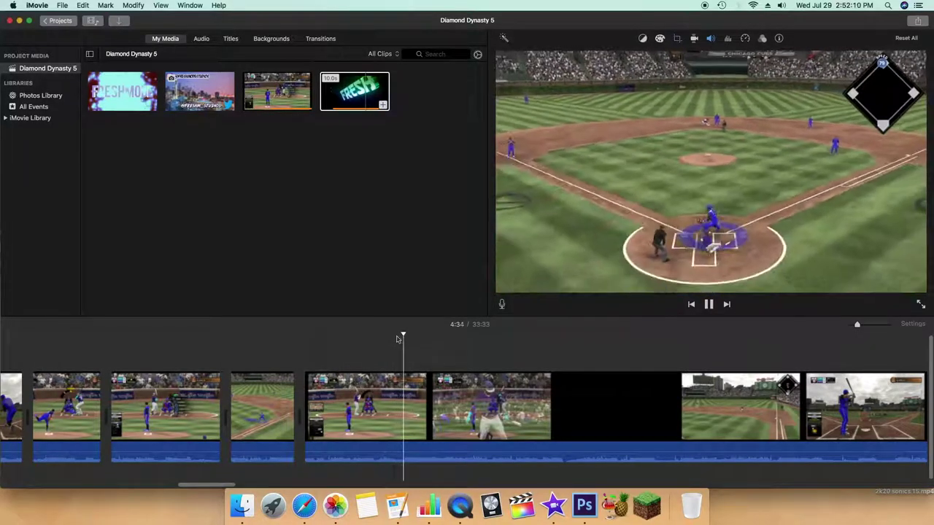
pyautogui.press('super+b')
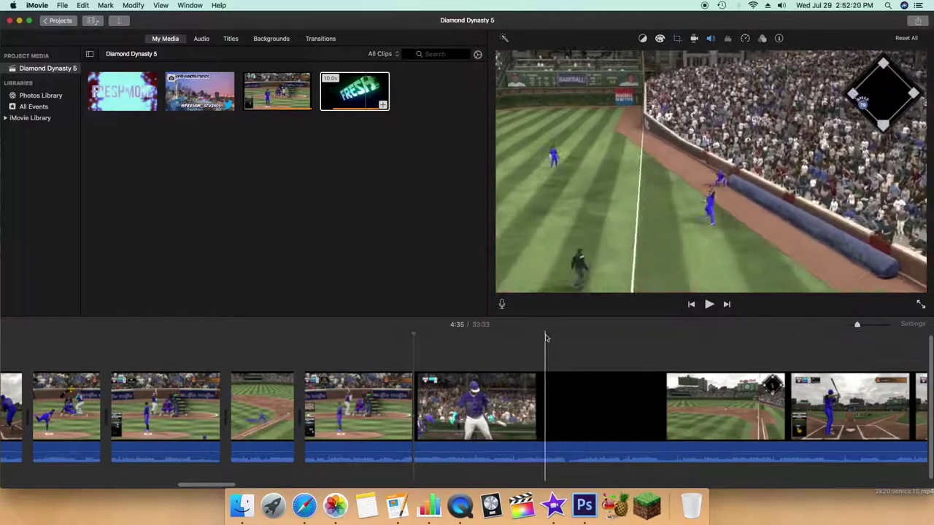
pyautogui.press('super+b')
pyautogui.click(459, 387)
pyautogui.press('Delete')
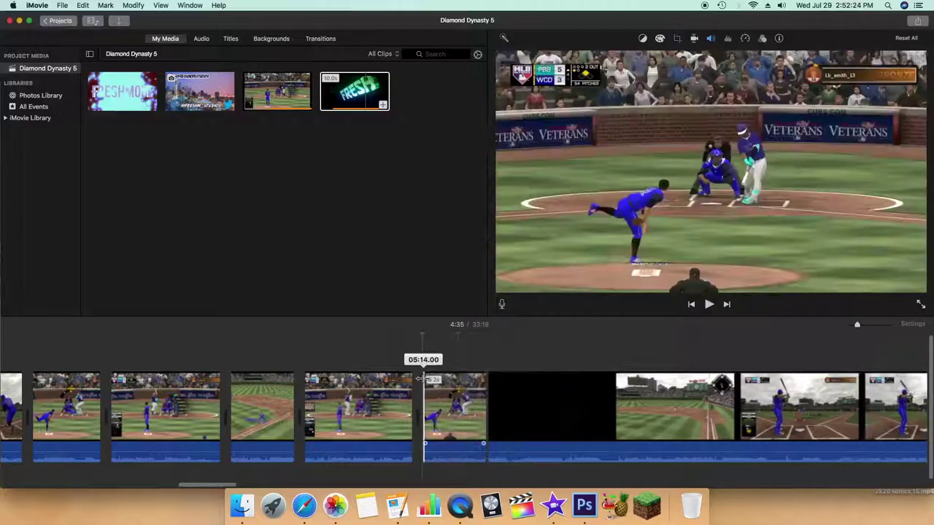
# Play the hit toward the outfield line and delete the 1.1-minute leftover section with the black footage after it
pyautogui.press('space')
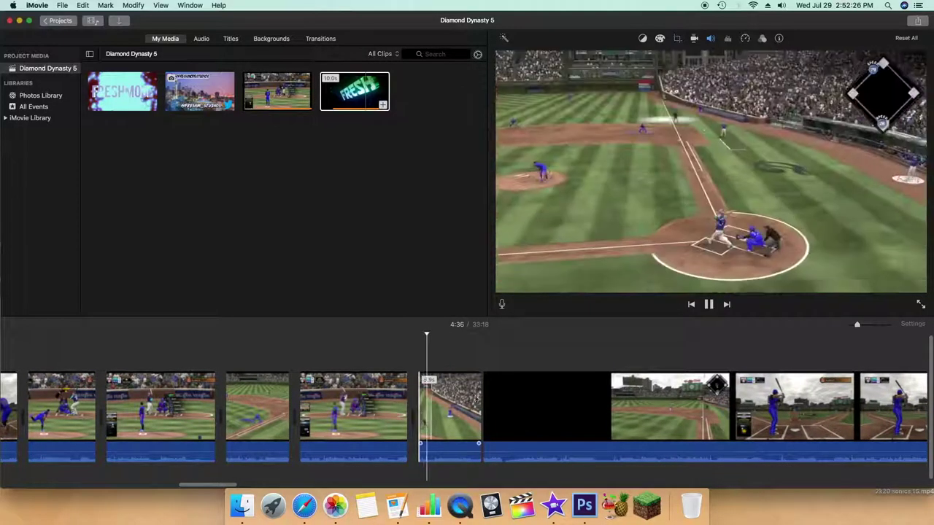
pyautogui.press('space')
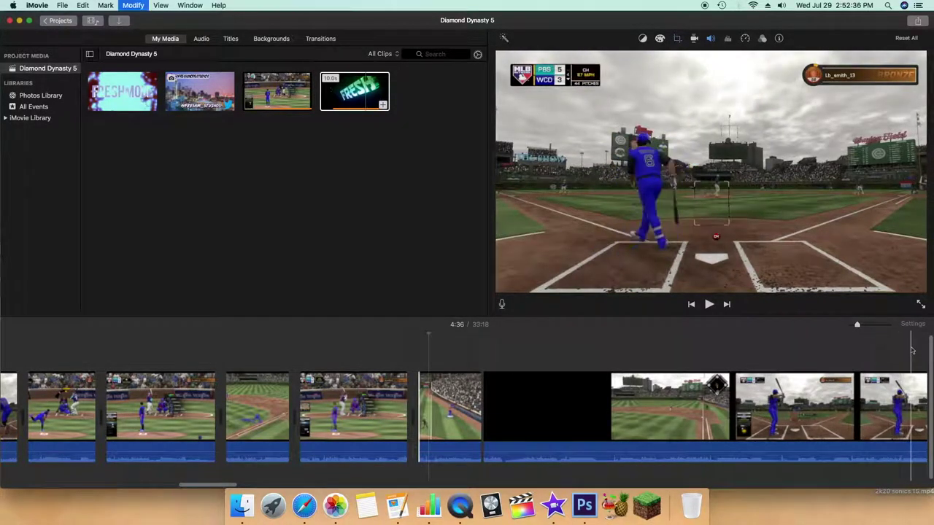
pyautogui.click(509, 379)
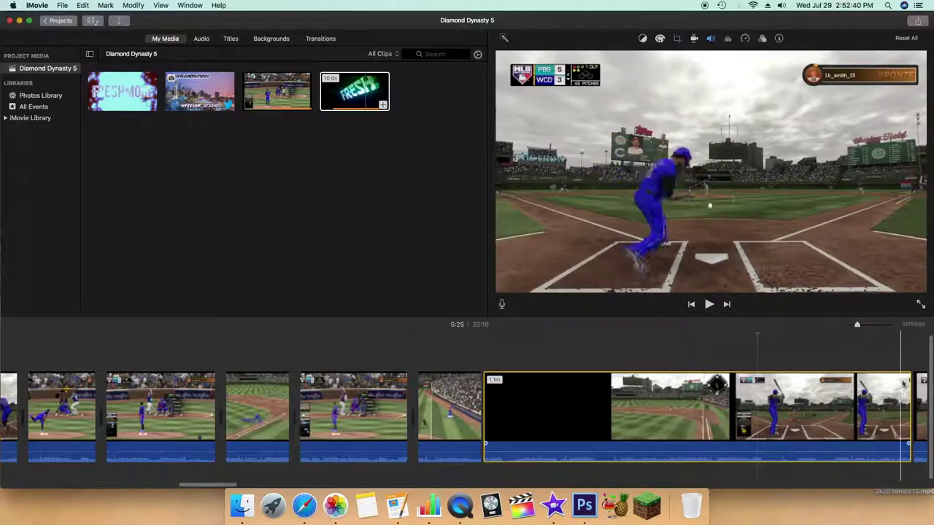
pyautogui.press('Delete')
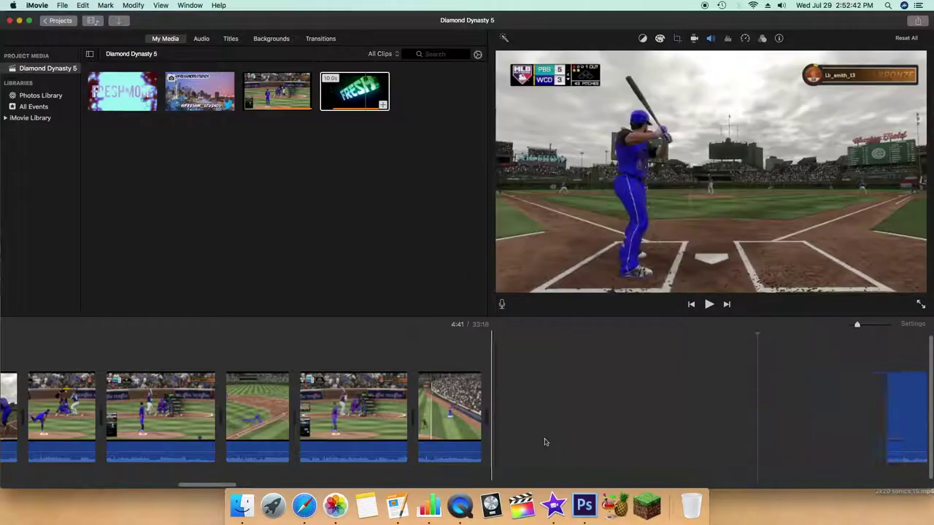
# Delete the leftover footage after the next at-bat and check the batter frame at 5:12 in full screen
pyautogui.click(567, 413)
pyautogui.press('Delete')
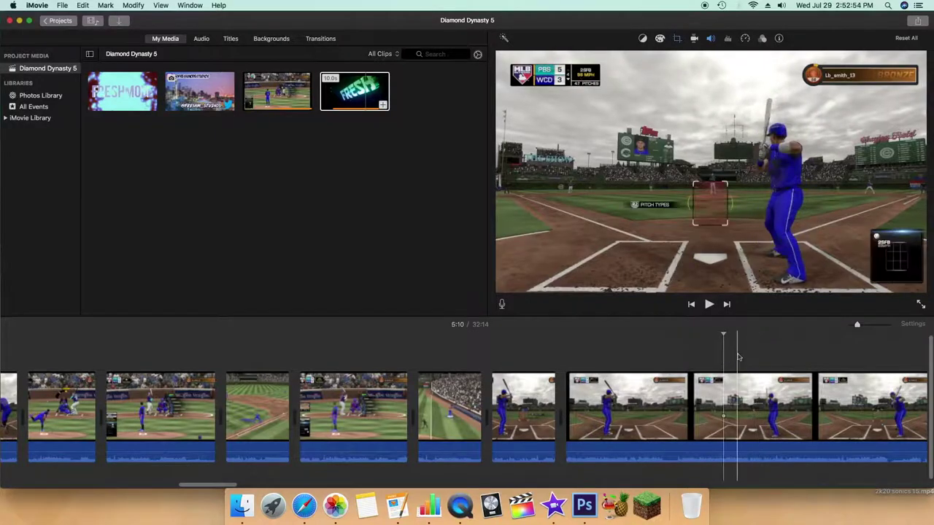
pyautogui.click(920, 304)
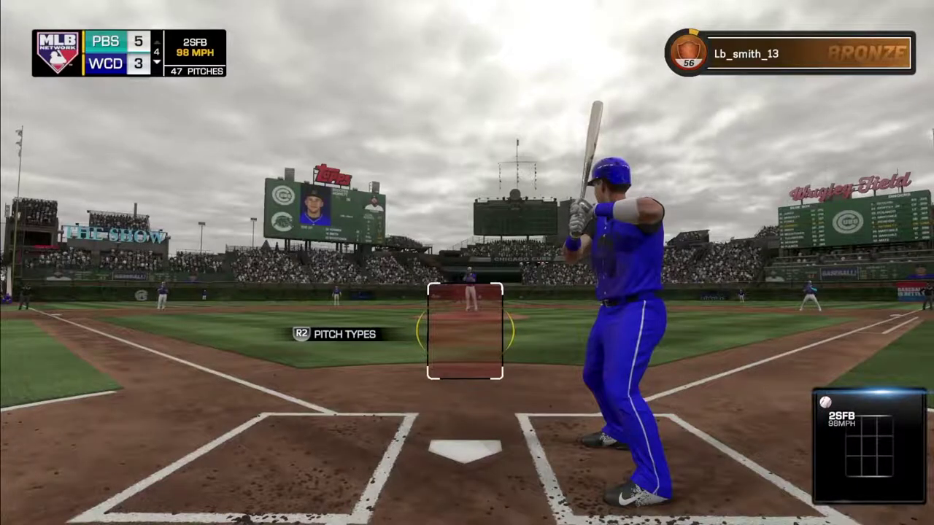
pyautogui.press('Escape')
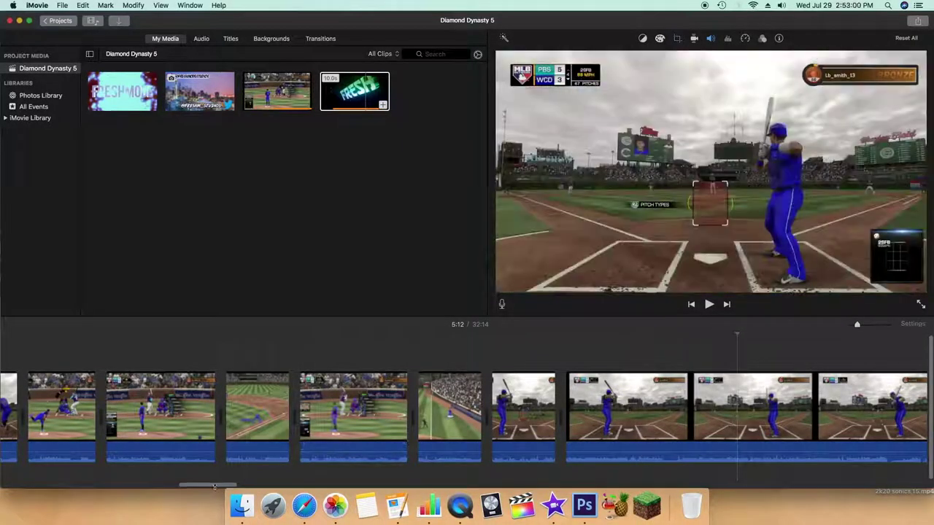
# Play the slow-motion at-bat clip, cut the footage right after it and delete the short leftover piece
pyautogui.hscroll(8, 215, 467)
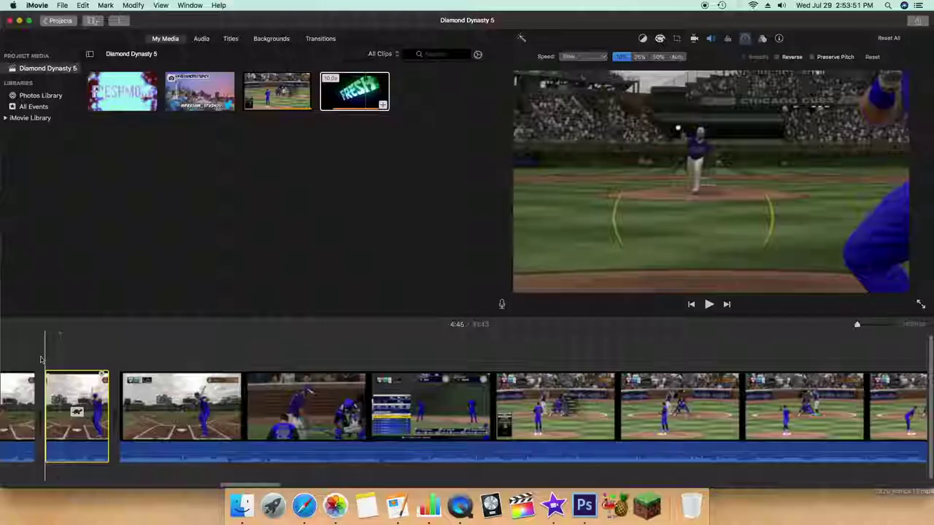
pyautogui.press('space')
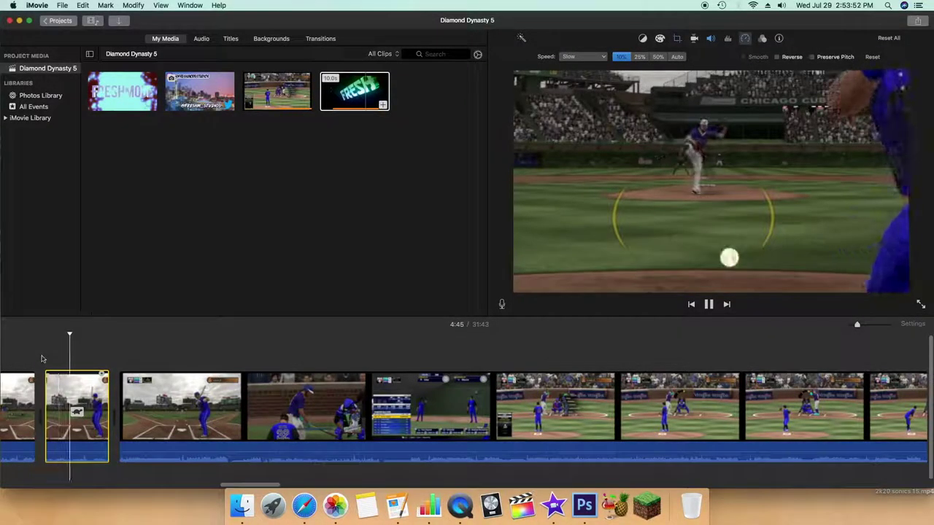
pyautogui.press('space')
pyautogui.press('super+b')
pyautogui.click(114, 383)
pyautogui.press('BackSpace')
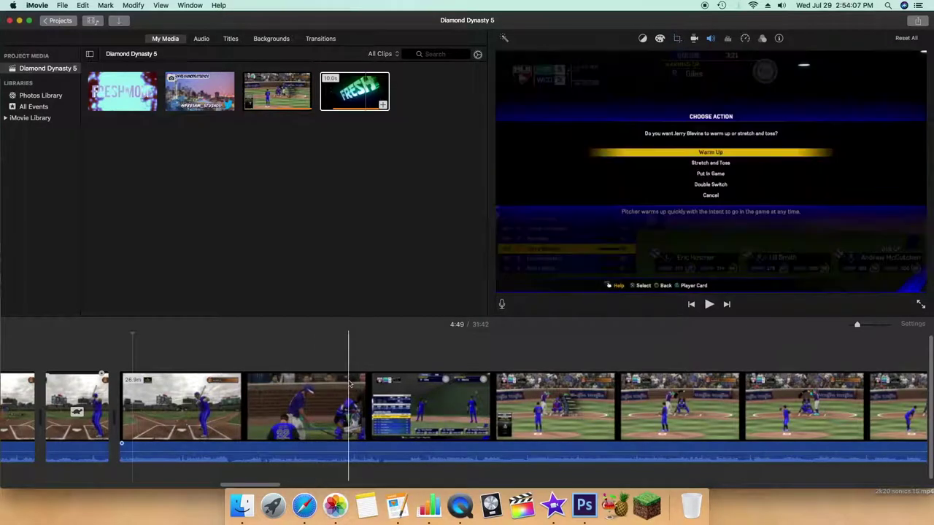
# Delete the leftover batting footage before the bullpen scene and the section between that scene and the following pitch
pyautogui.click(329, 387)
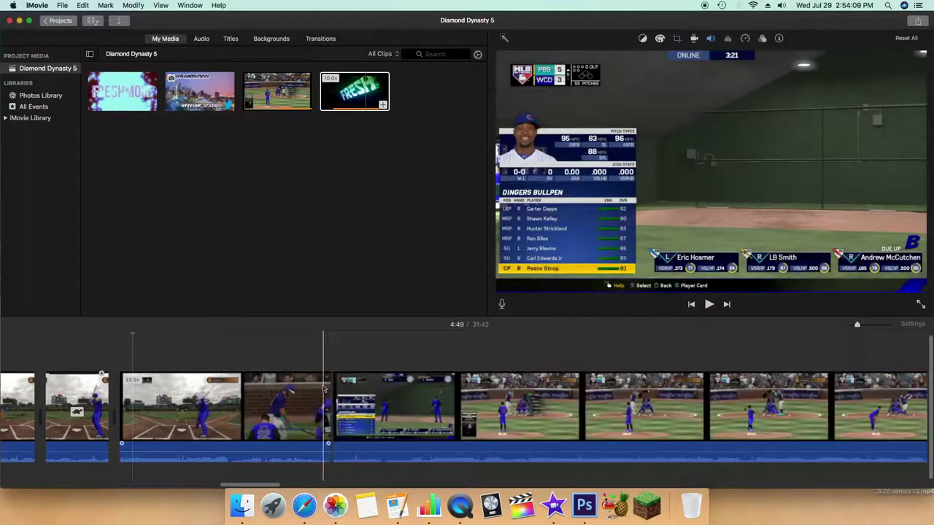
pyautogui.press('Delete')
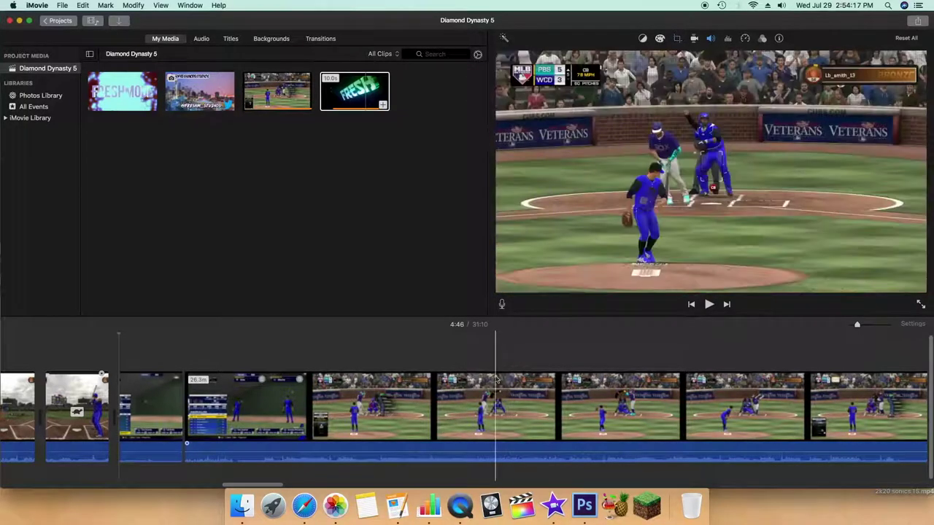
pyautogui.press('super+b')
pyautogui.press('super+b')
pyautogui.click(314, 392)
pyautogui.press('BackSpace')
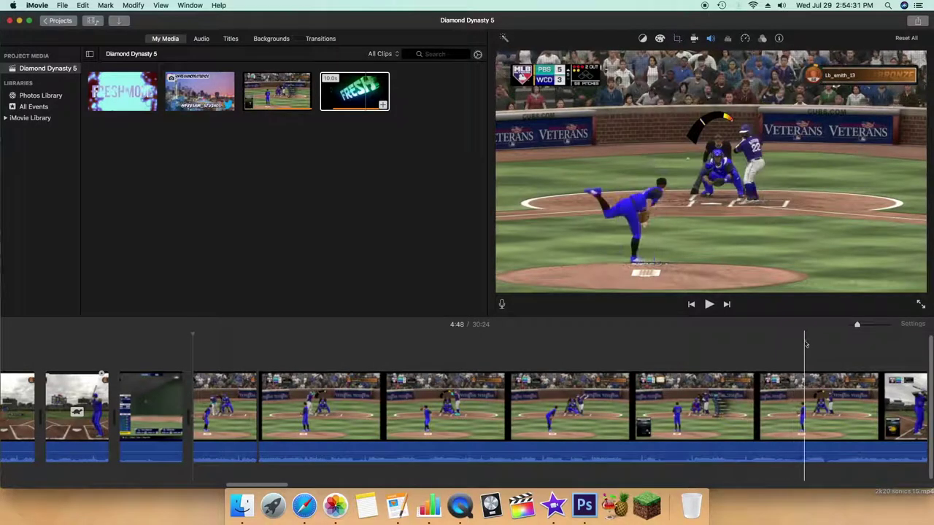
# Delete the leftover pitching footage before the strikeout pitch to the batter wearing 22 and split off that pitch's clip at 4:55
pyautogui.press('super+b')
pyautogui.press('super+z')
pyautogui.press('super+b')
pyautogui.click(744, 376)
pyautogui.press('Delete')
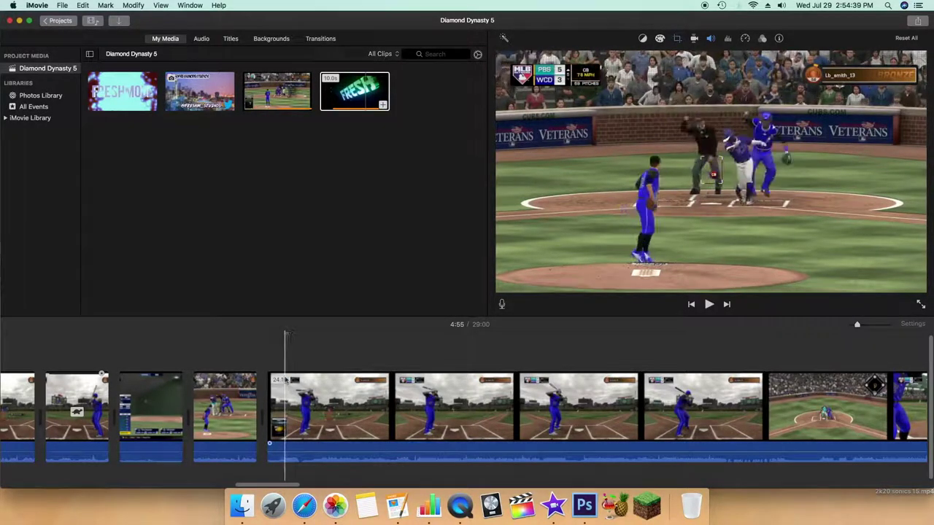
pyautogui.press('super+b')
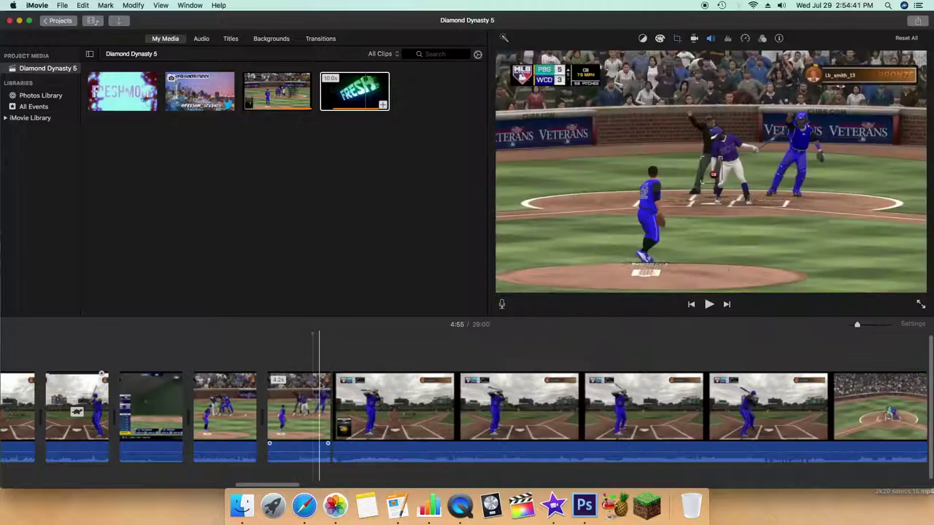
# Play the next at-bat, cut it just before the batter's swing and delete the leftover footage ahead of the cut
pyautogui.click(334, 358)
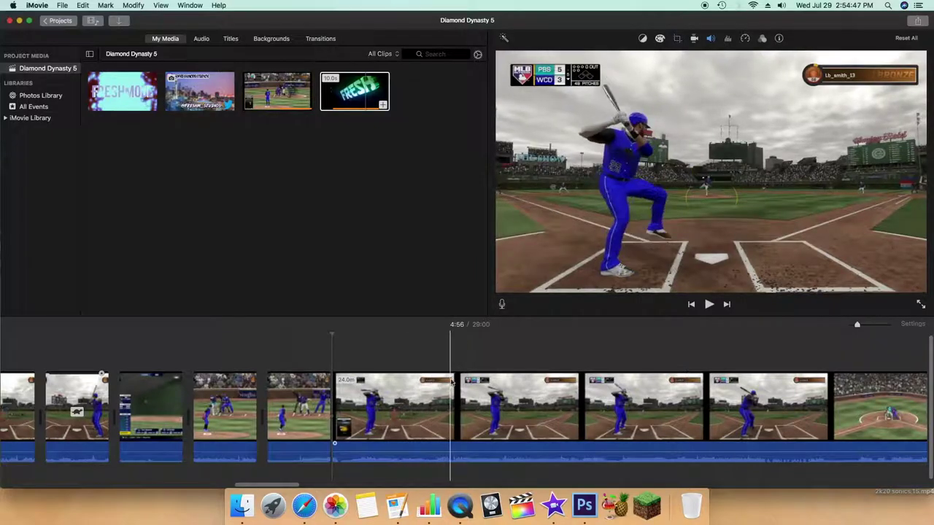
pyautogui.press('space')
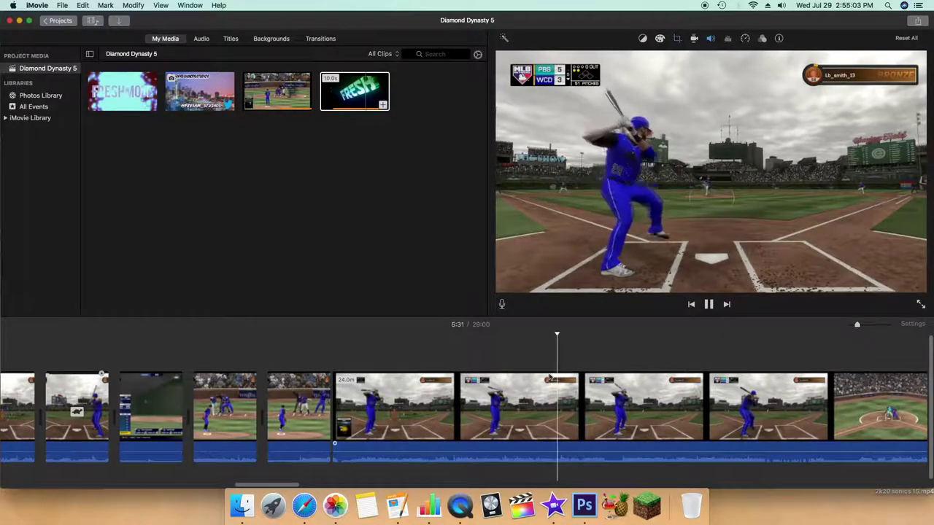
pyautogui.press('space')
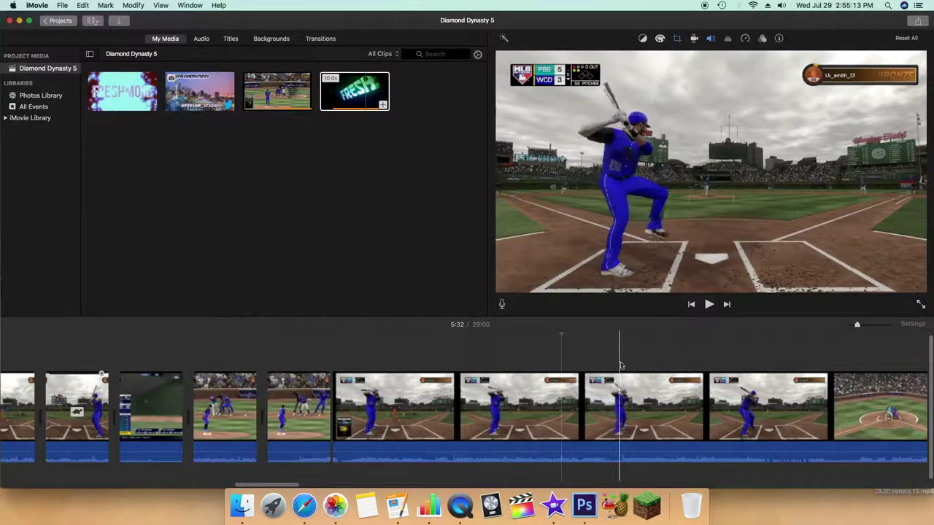
pyautogui.press('super+b')
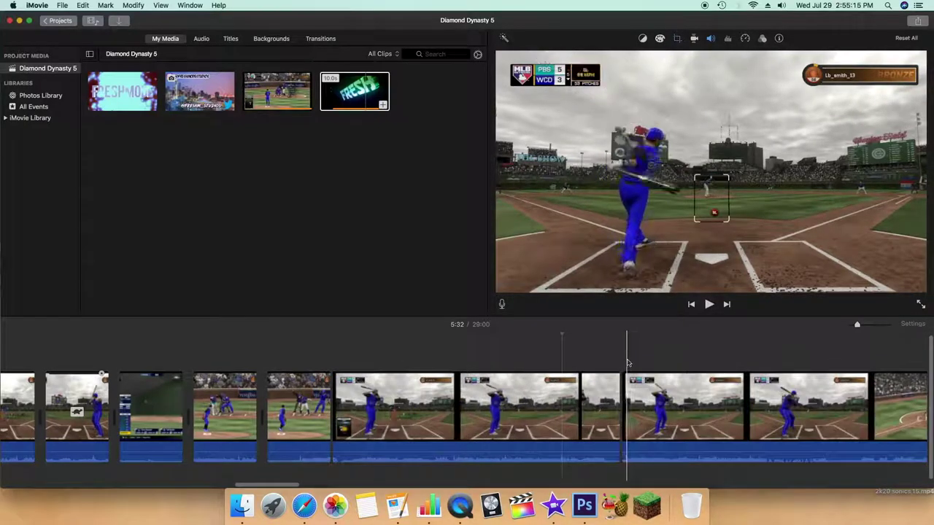
pyautogui.click(496, 408)
pyautogui.press('Delete')
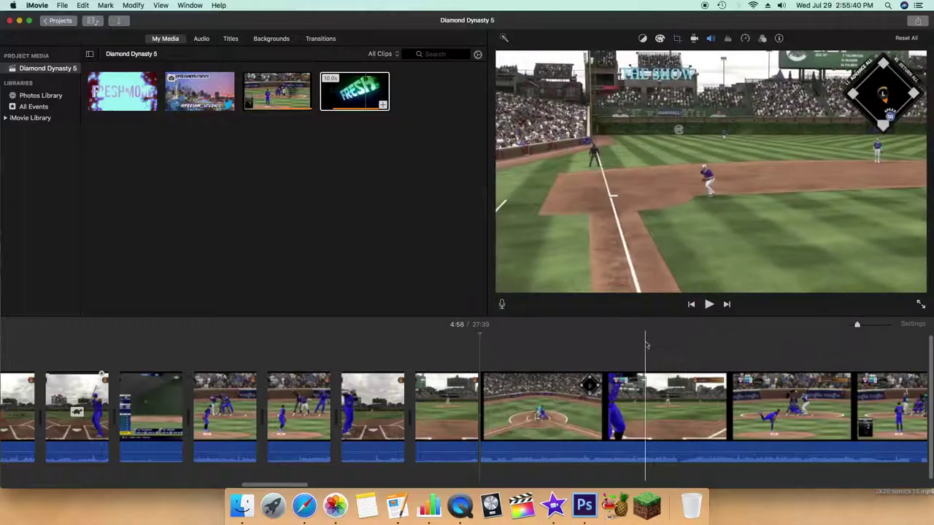
# Cut the footage after the hit at the following swing and delete the leftover infield section between them
pyautogui.press('super+b')
pyautogui.press('super+b')
pyautogui.click(574, 406)
pyautogui.press('Delete')
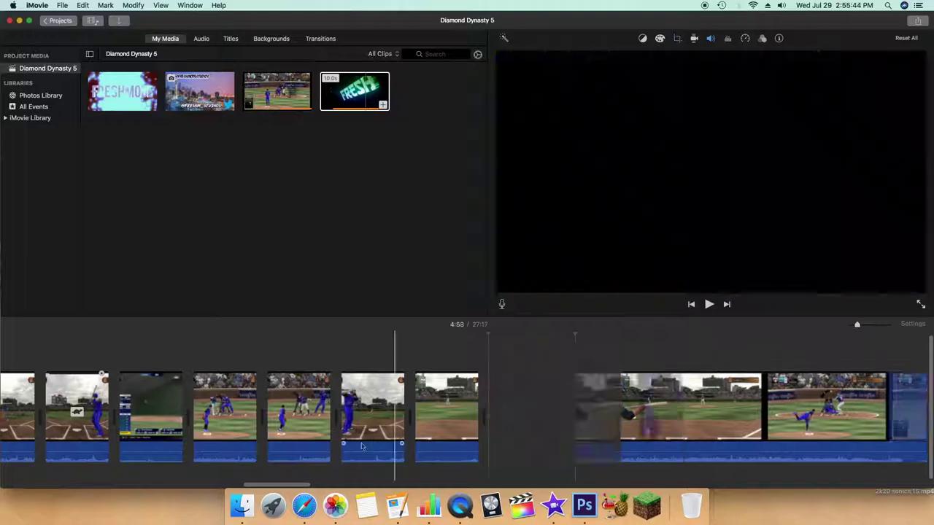
# Split the footage at the outfield fielding play and delete the leftover section before its pitch
pyautogui.hscroll(8, 343, 416)
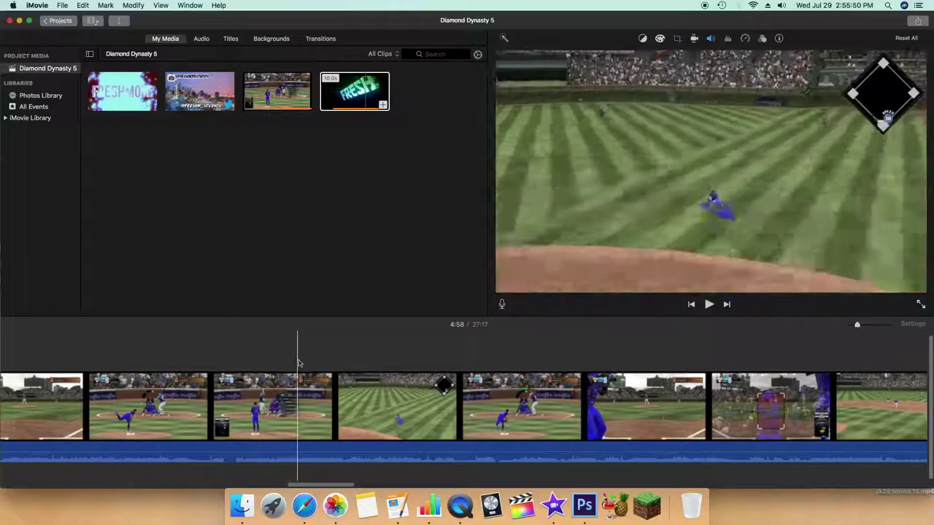
pyautogui.press('super+b')
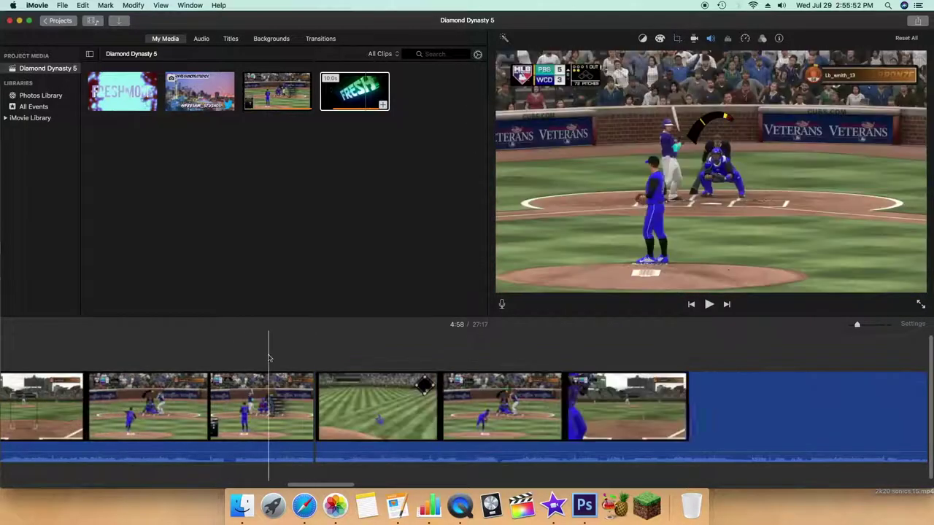
pyautogui.hotkey('alt', '/')
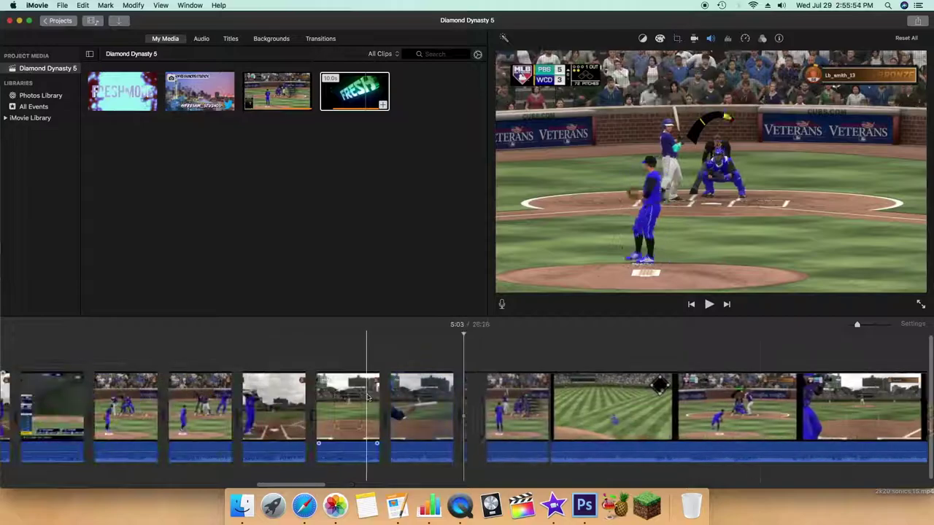
# Split off the two-out pitch after the outfield play and delete the short fielding piece before it
pyautogui.moveTo(292, 485); pyautogui.dragTo(307, 486)
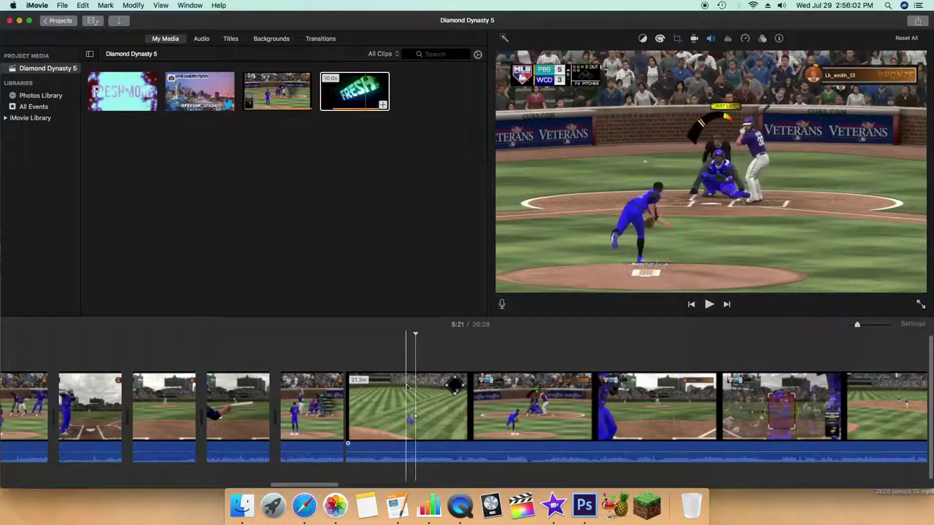
pyautogui.press('super+b')
pyautogui.press('super+b')
pyautogui.click(384, 386)
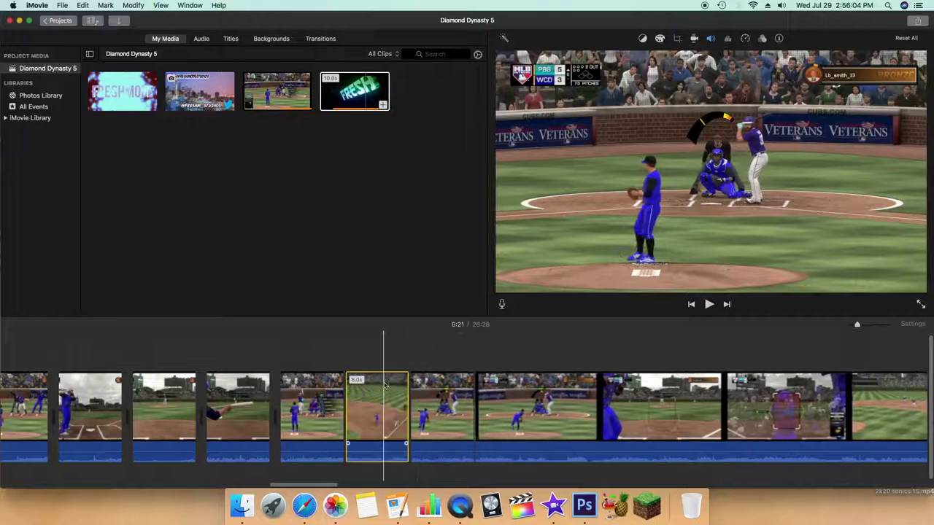
pyautogui.press('Delete')
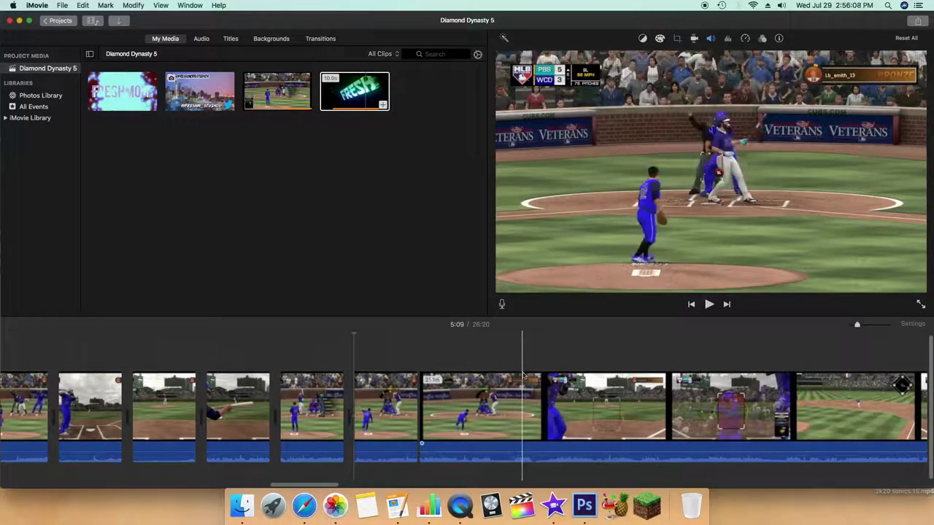
# Split off the inning-ending strikeout pitch and delete the leftover footage between it and the next two-out at-bat
pyautogui.press('super+b')
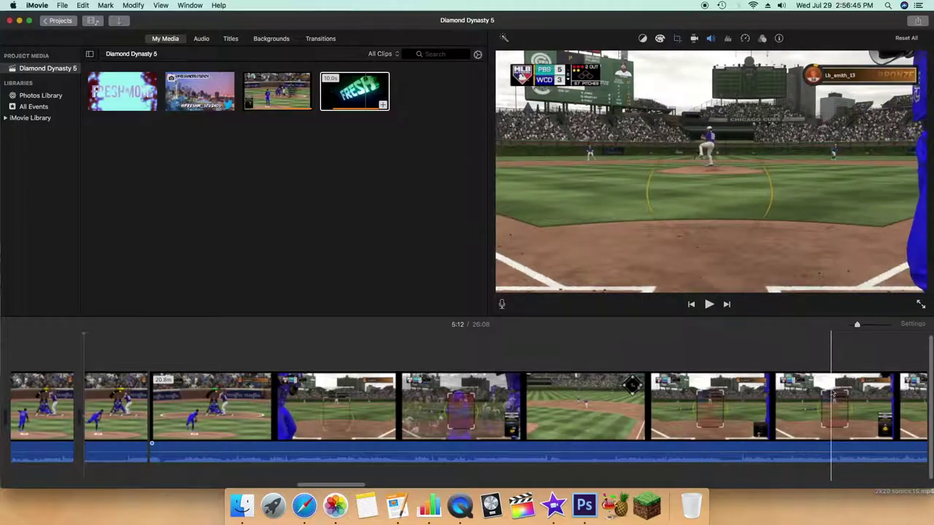
pyautogui.press('super+b')
pyautogui.click(758, 394)
pyautogui.press('BackSpace')
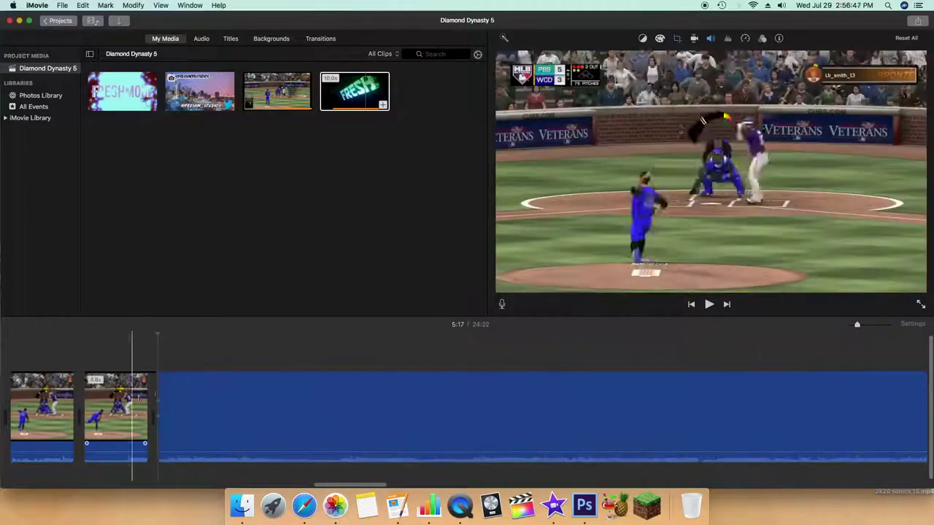
# Play the two-out at-bat, split off its opening hit and cut the footage again at the following home-plate scene
pyautogui.press('space')
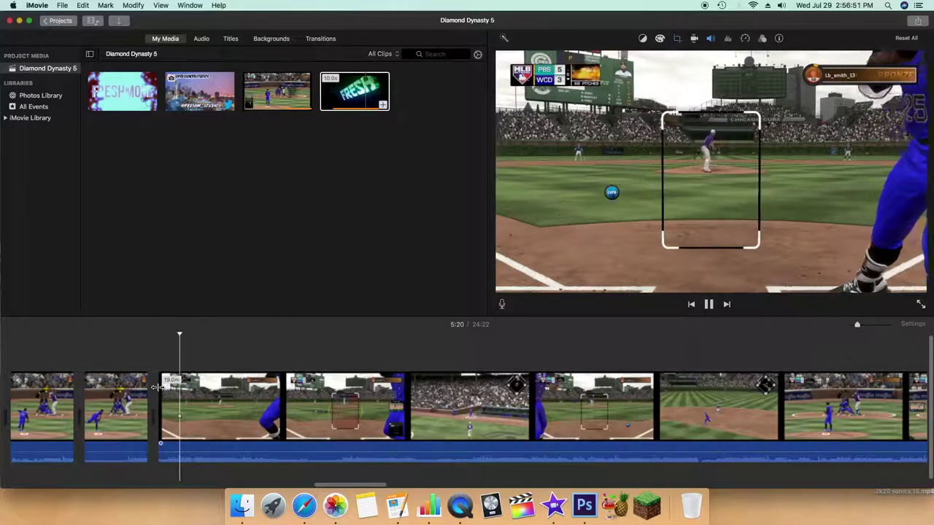
pyautogui.press('super+b')
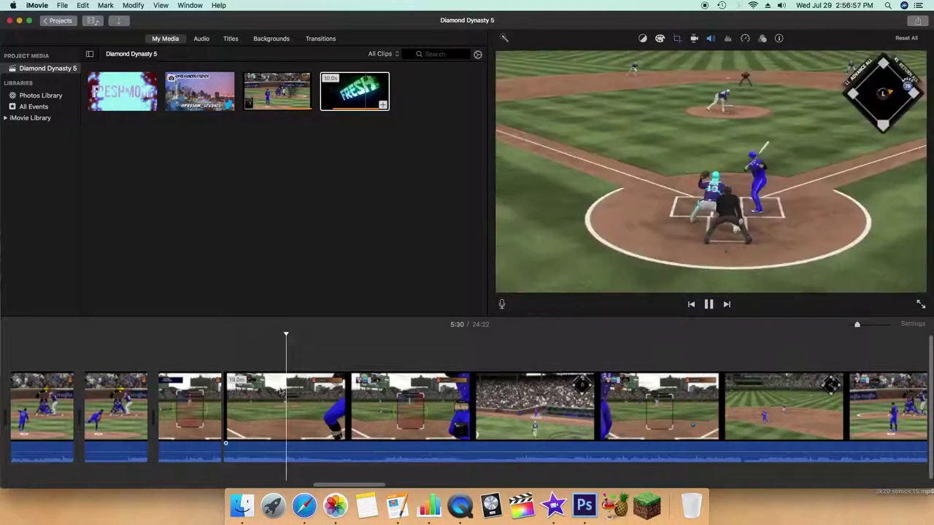
pyautogui.press('space')
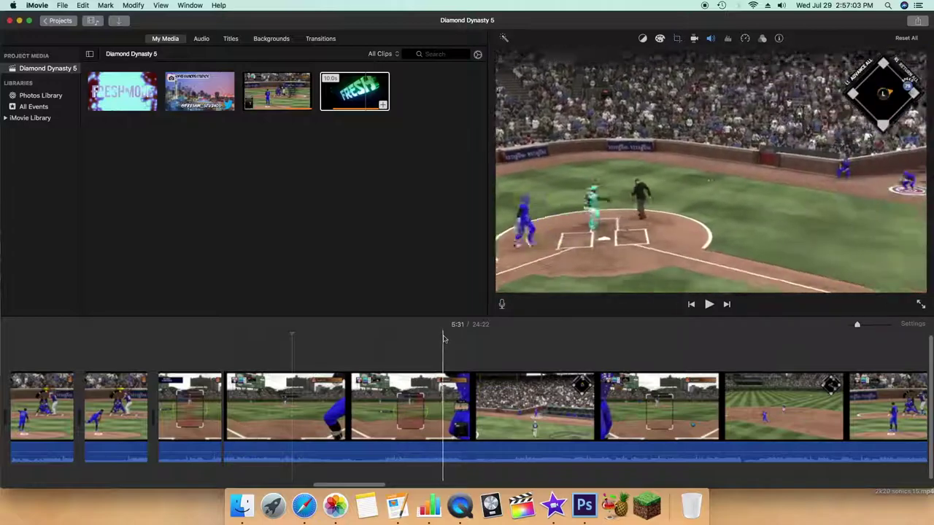
pyautogui.press('super+b')
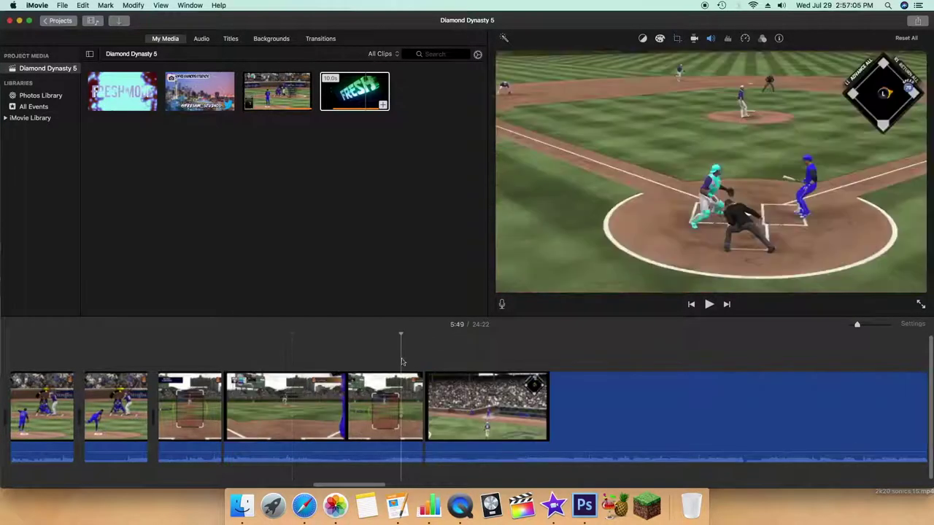
# Delete the leftover batting footage before the outfield crowd shot and split the long clip after that shot
pyautogui.click(285, 394)
pyautogui.press('BackSpace')
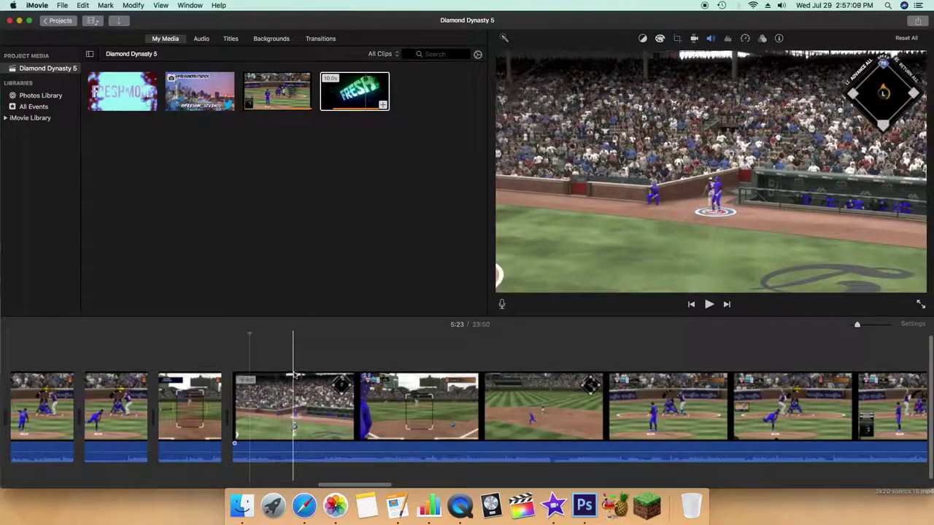
pyautogui.press('super+z')
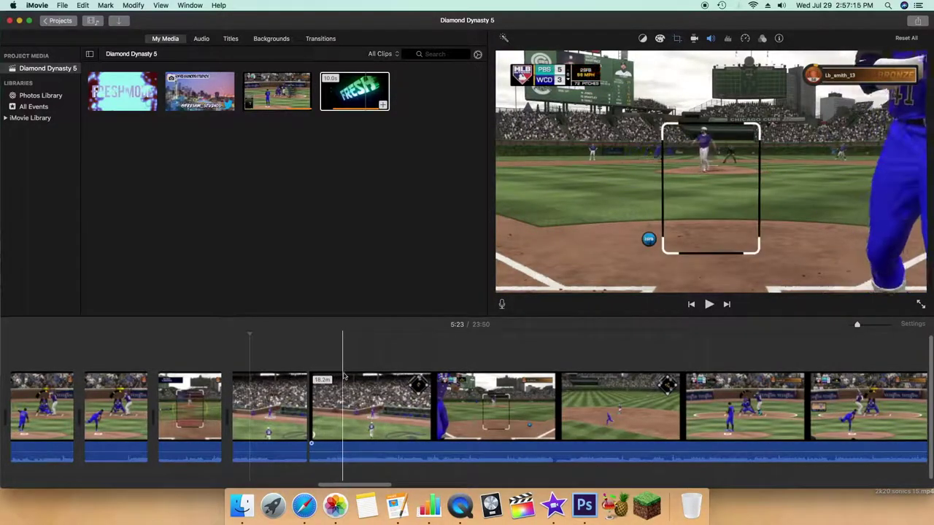
# Split the footage around the next swing, delete the seconds ahead of it, and play back the cut
pyautogui.press('super+b')
pyautogui.press('super+b')
pyautogui.click(335, 383)
pyautogui.press('BackSpace')
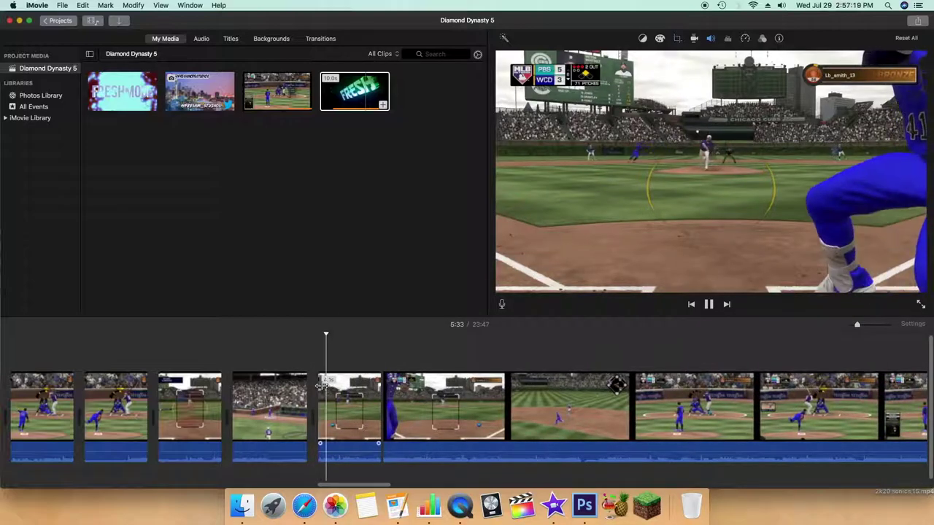
pyautogui.press('space')
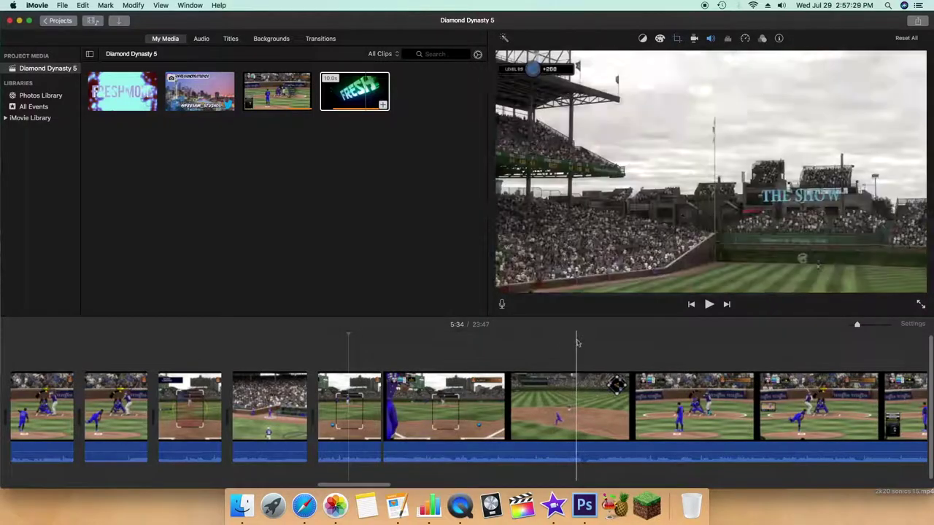
# Split the remaining batting footage before the fielding play and delete the section ahead of the cut
pyautogui.press('super+b')
pyautogui.press('Delete')
pyautogui.press('super+b')
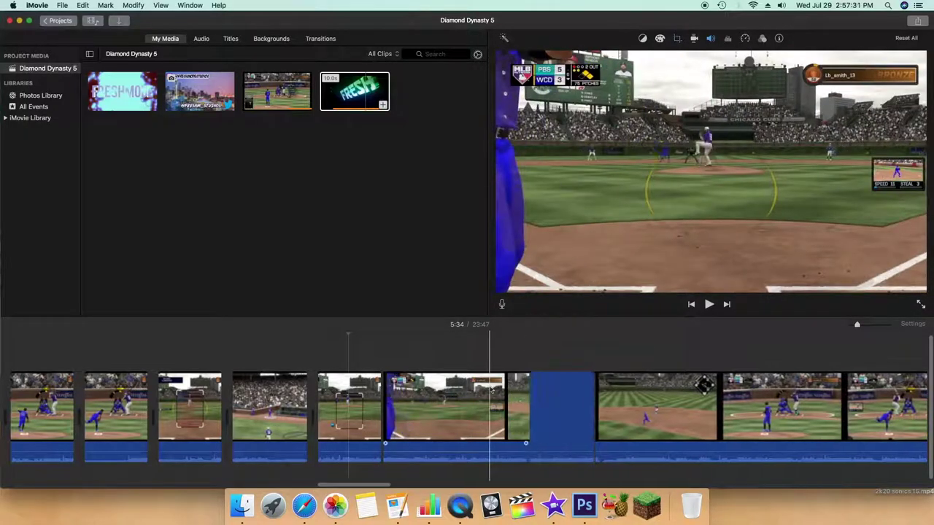
pyautogui.press('Delete')
# Split the fielding footage around the outfield play and delete the section before it
pyautogui.moveTo(387, 485); pyautogui.dragTo(421, 478)
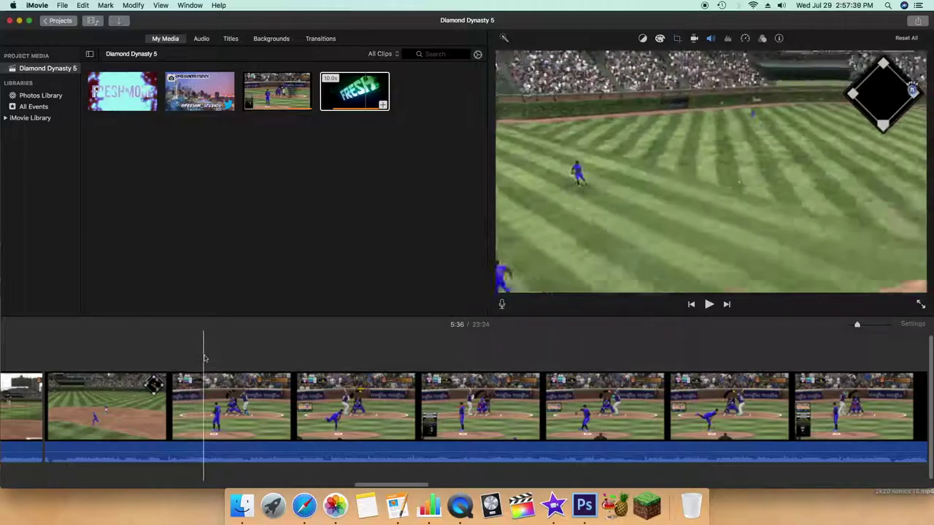
pyautogui.press('super+b')
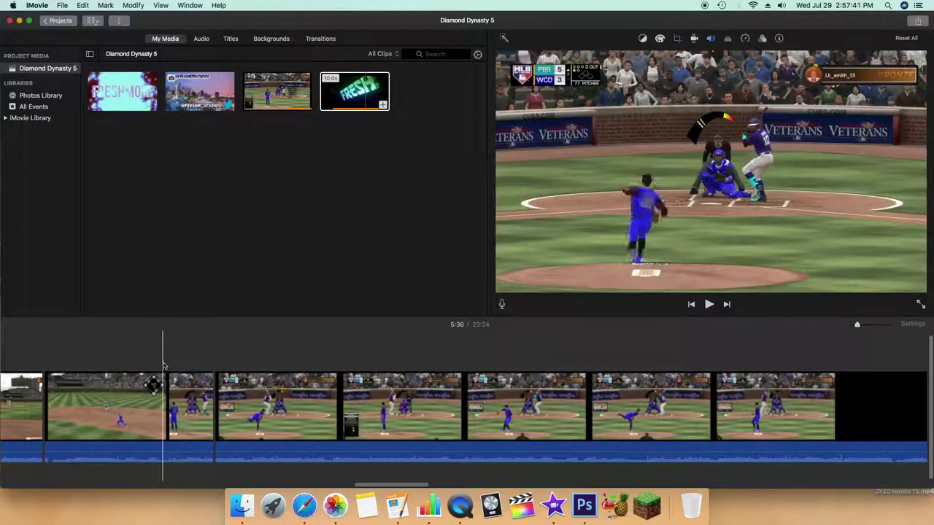
pyautogui.press('super+b')
pyautogui.click(149, 405)
pyautogui.press('BackSpace')
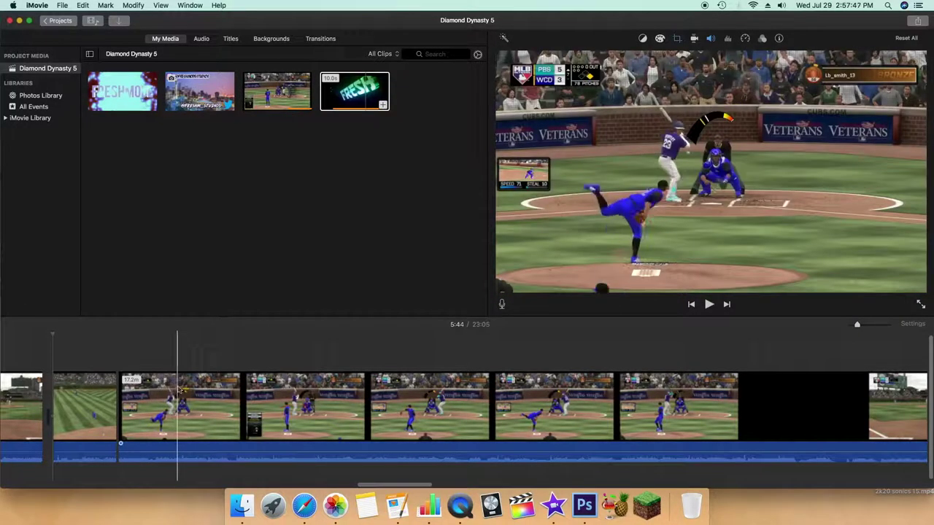
# Split the pitching footage after the outfield play, delete the section before the cut, and check it in playback
pyautogui.press('super+b')
pyautogui.click(144, 386)
pyautogui.press('BackSpace')
pyautogui.press('space')
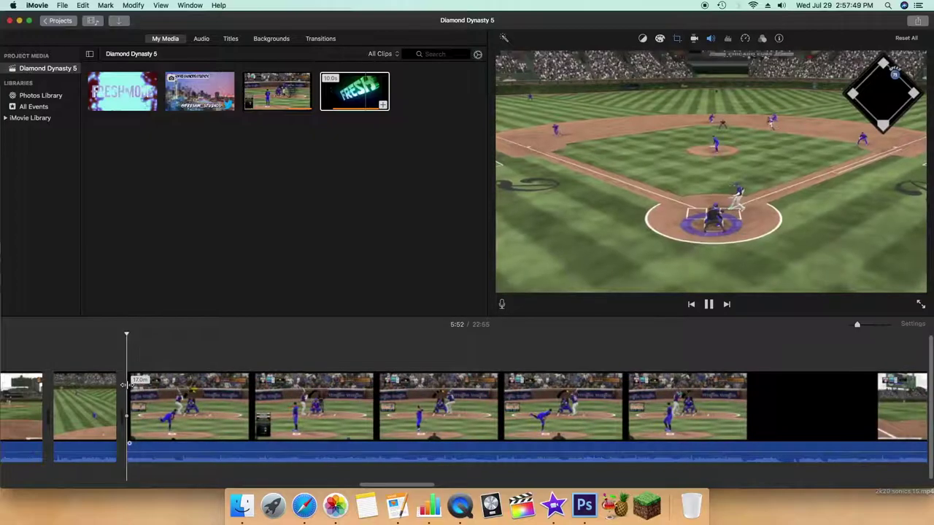
pyautogui.press('space')
# Split off the infield play, delete the pitching footage between it and the following ground-ball play, and review the result
pyautogui.press('super+b')
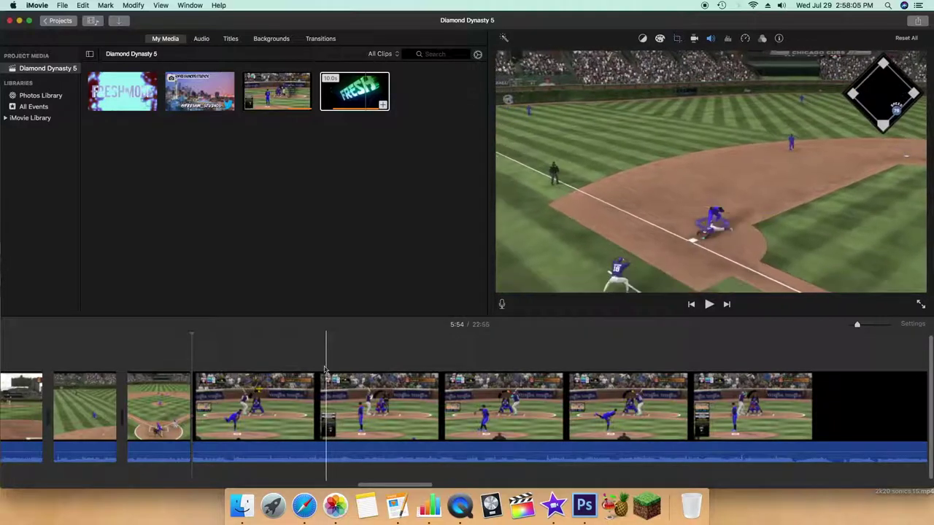
pyautogui.press('super+b')
pyautogui.press('super+z')
pyautogui.press('super+b')
pyautogui.click(290, 396)
pyautogui.press('Delete')
pyautogui.press('space')
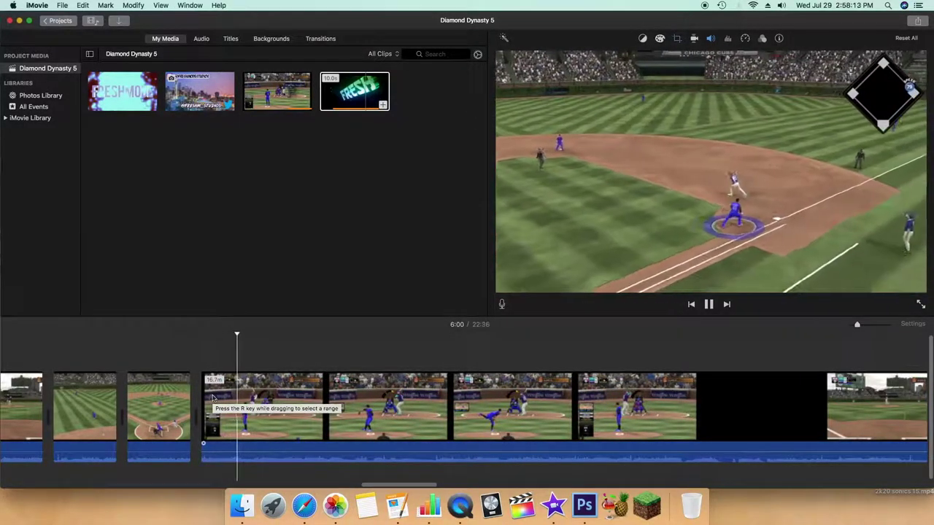
pyautogui.press('space')
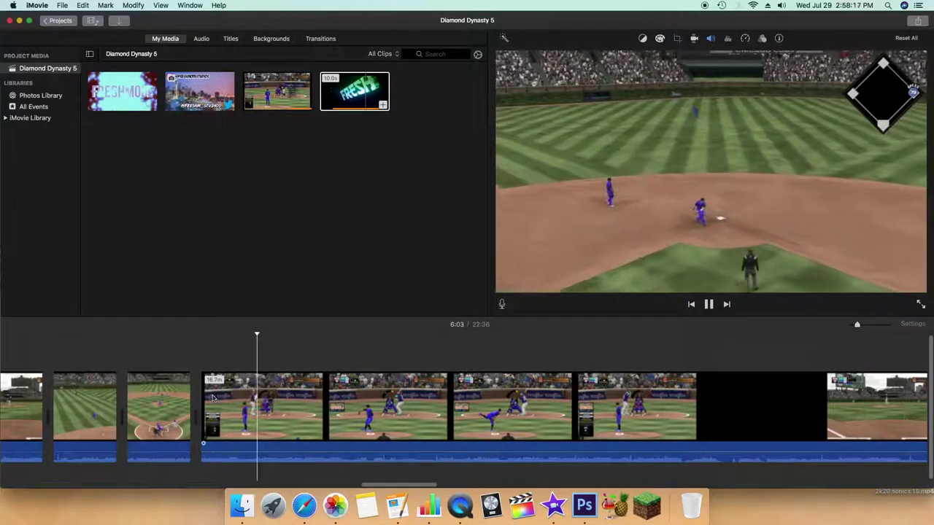
# Split the clip after the ground-ball play and delete the pitching footage up to the play at second base
pyautogui.press('super+b')
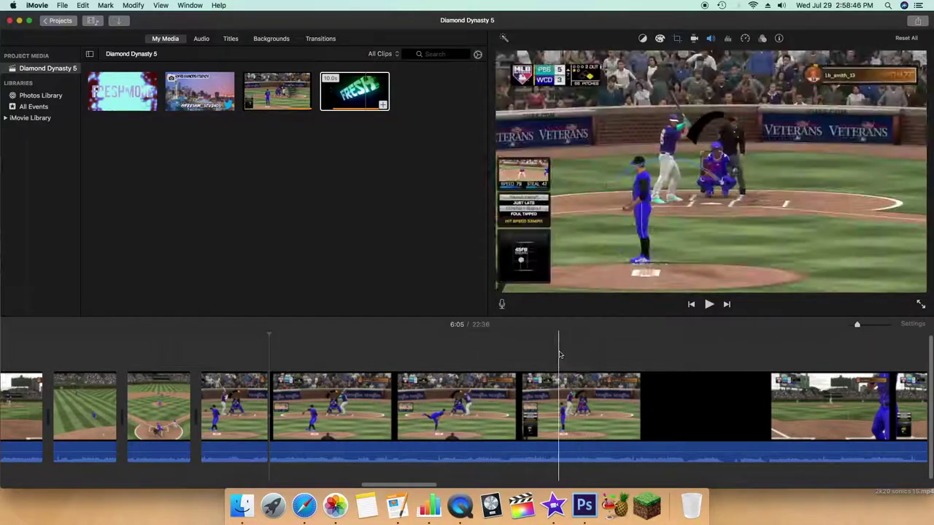
pyautogui.click(340, 401)
pyautogui.press('Delete')
pyautogui.press('space')
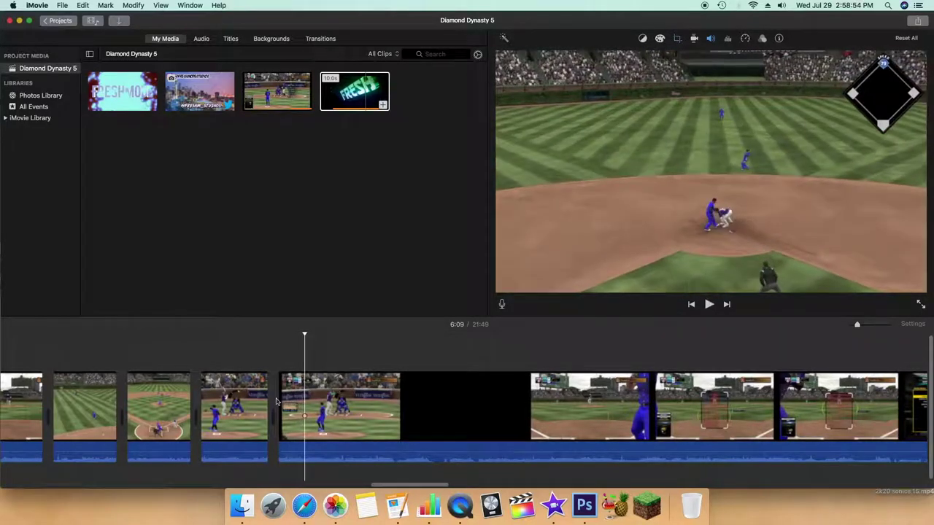
# Split off the tag play at second base and delete the footage leading up to the pitcher's stats card
pyautogui.press('super+b')
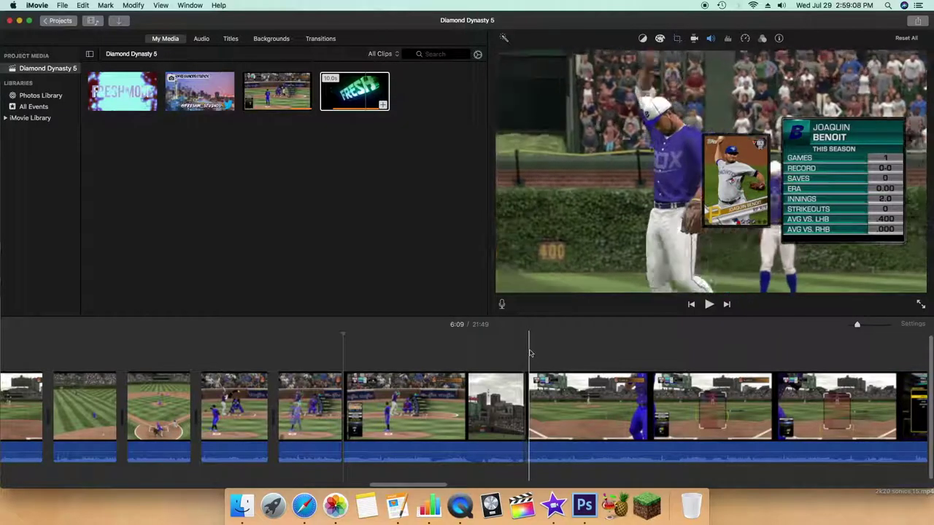
pyautogui.click(460, 394)
pyautogui.press('Delete')
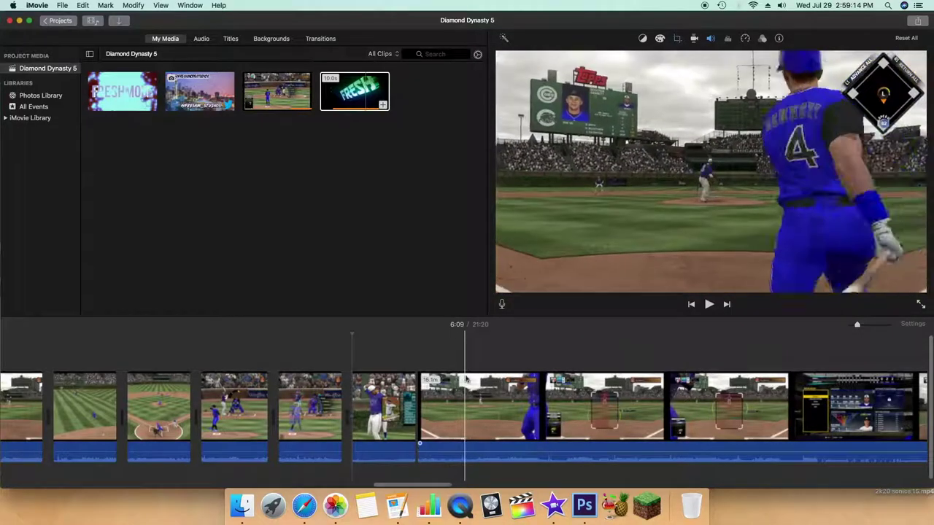
# Split the batting footage that follows the stats card clip and delete the seconds before the next swing
pyautogui.press('super+b')
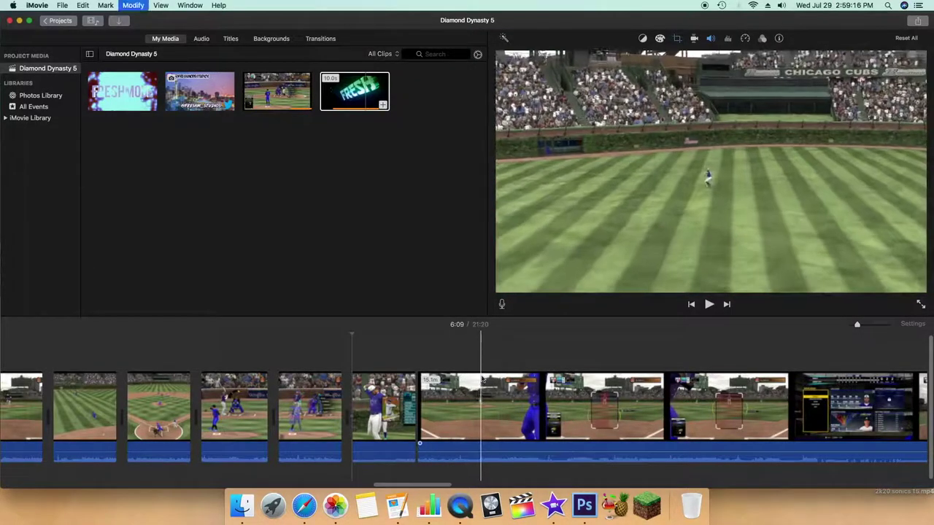
pyautogui.click(454, 387)
pyautogui.press('Delete')
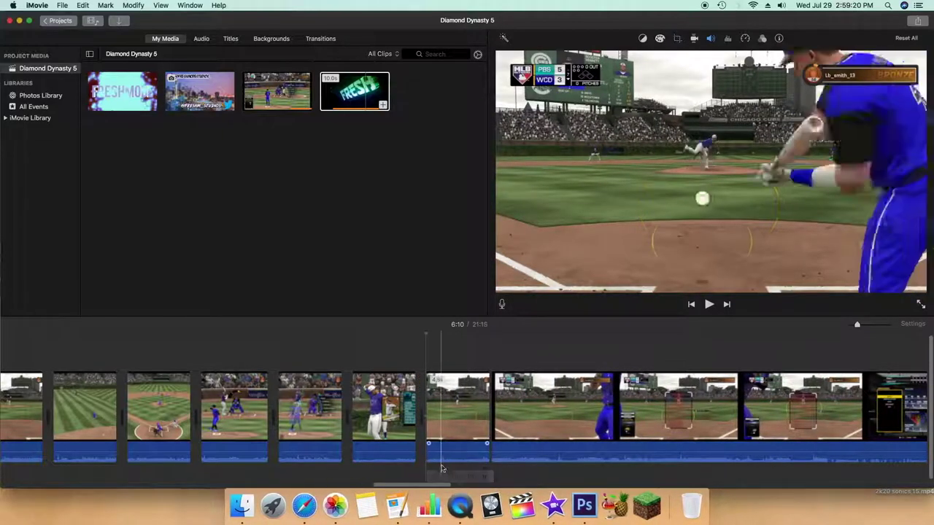
# Delete the short batting-stance clip before the next swing and play back the new cut
pyautogui.hscroll(5, 471, 470)
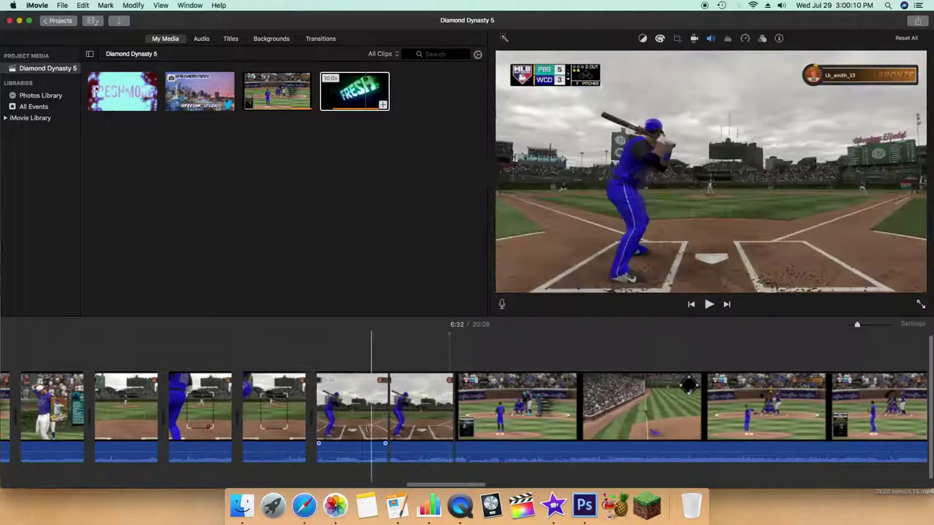
pyautogui.click(357, 429)
pyautogui.press('Delete')
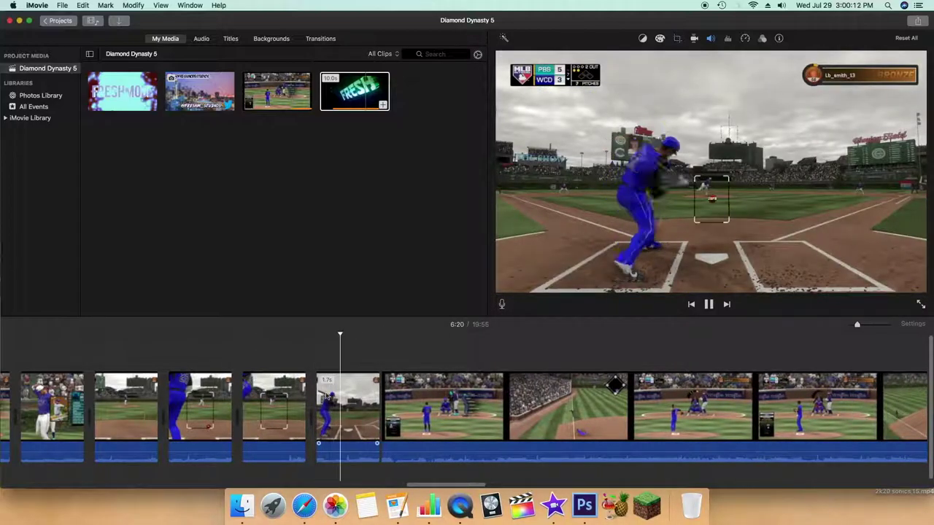
pyautogui.press('space')
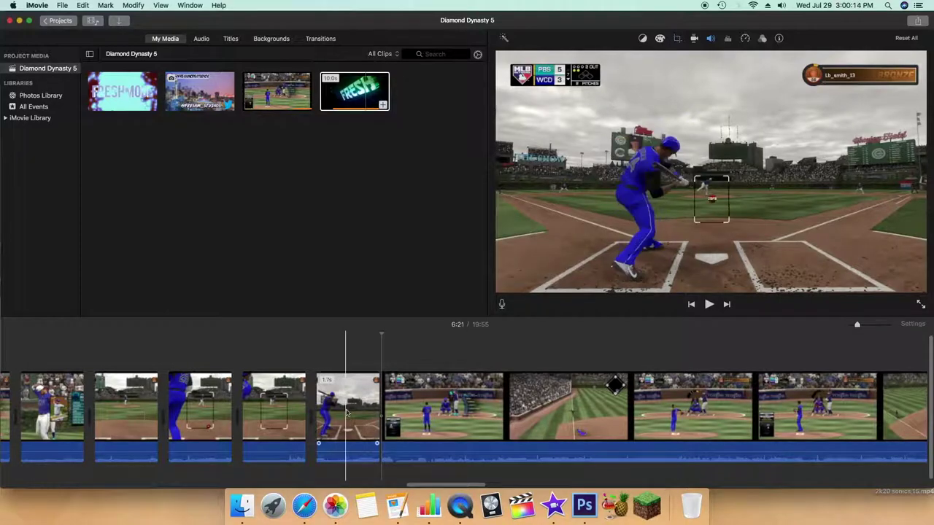
# Delete the unwanted pitching footage that follows the batter's swing clip
pyautogui.click(357, 414)
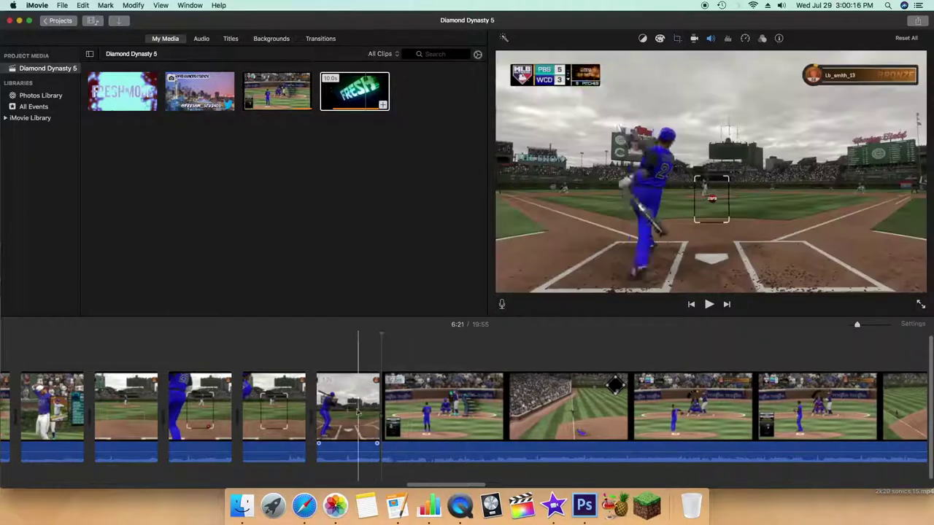
pyautogui.click(444, 400)
pyautogui.press('Delete')
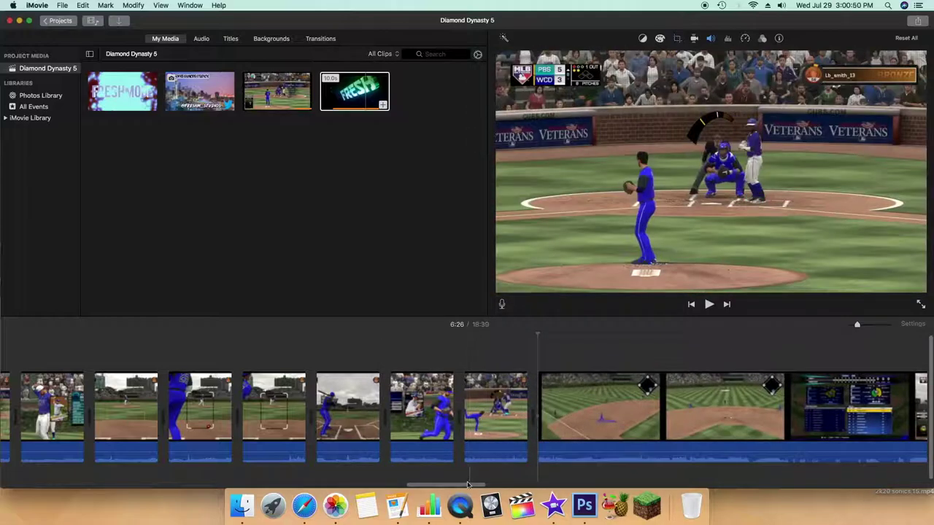
# Split off the diving infield play and make two further cuts in the fielding footage that follows
pyautogui.moveTo(495, 485); pyautogui.dragTo(321, 448)
pyautogui.hscroll(10, 467, 409)
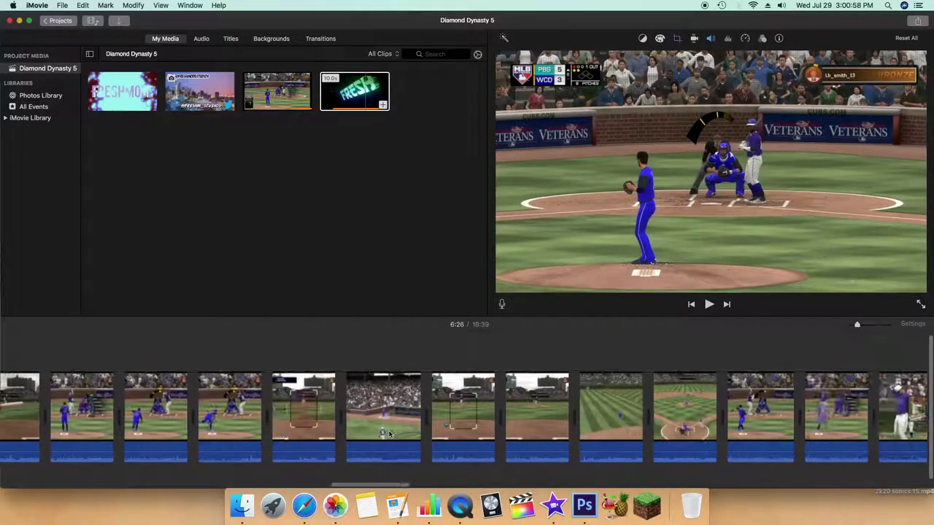
pyautogui.hscroll(3, 493, 430)
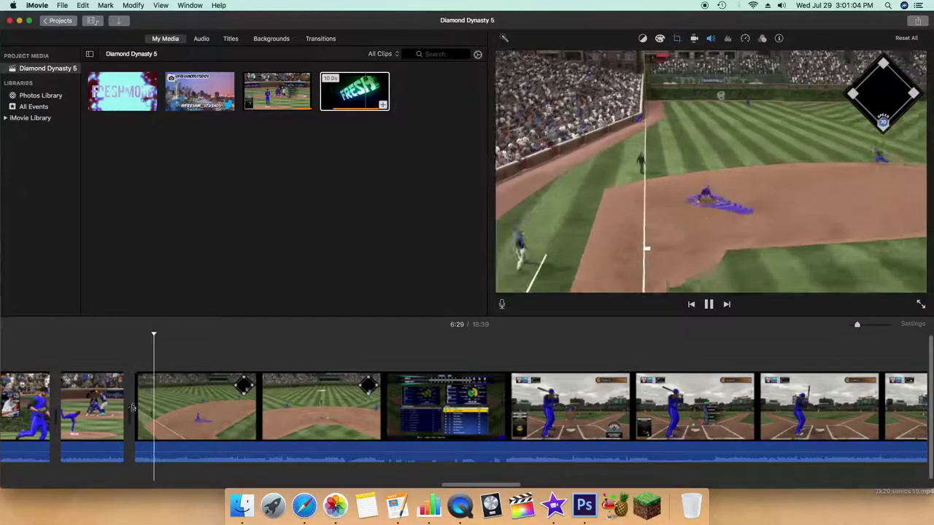
pyautogui.press('space')
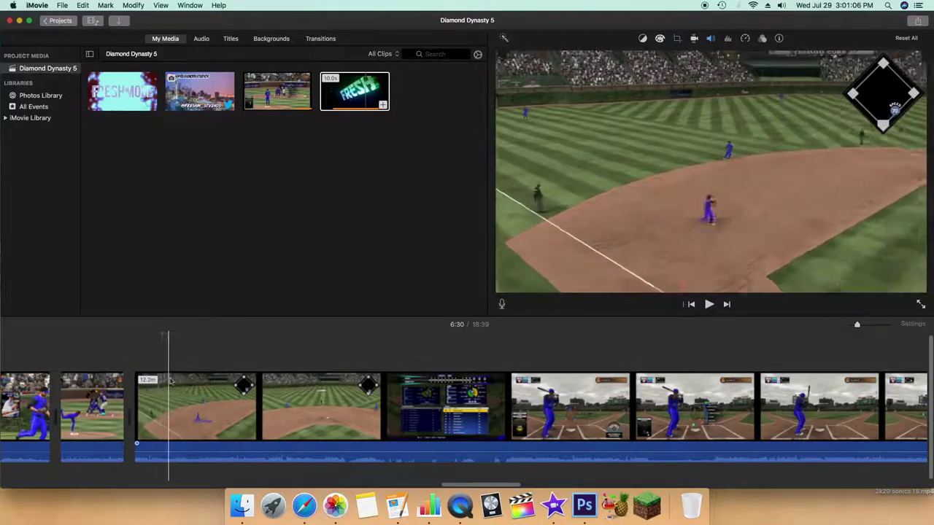
pyautogui.press('super+b')
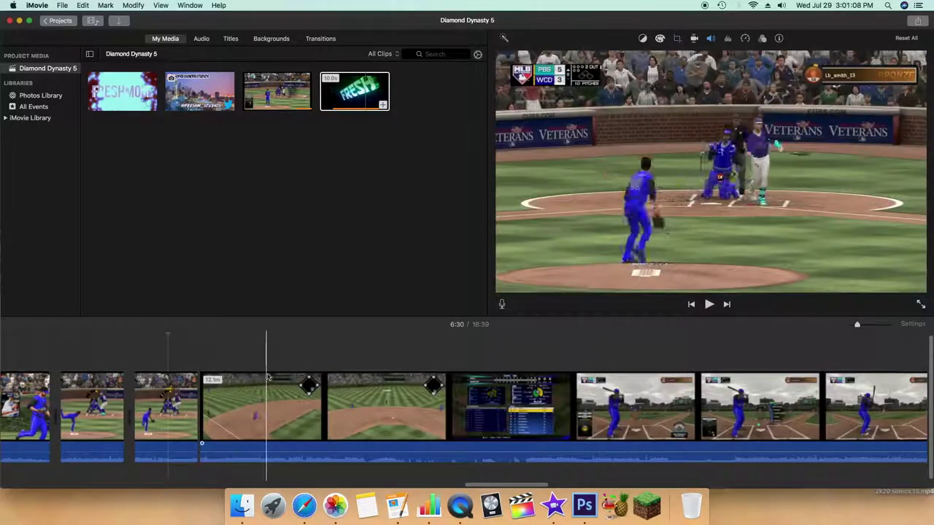
pyautogui.press('super+b')
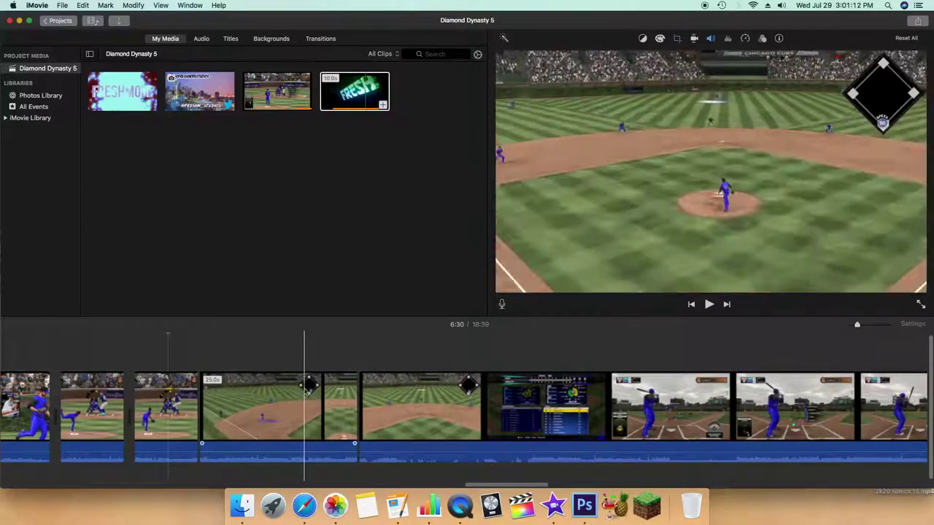
pyautogui.press('super+b')
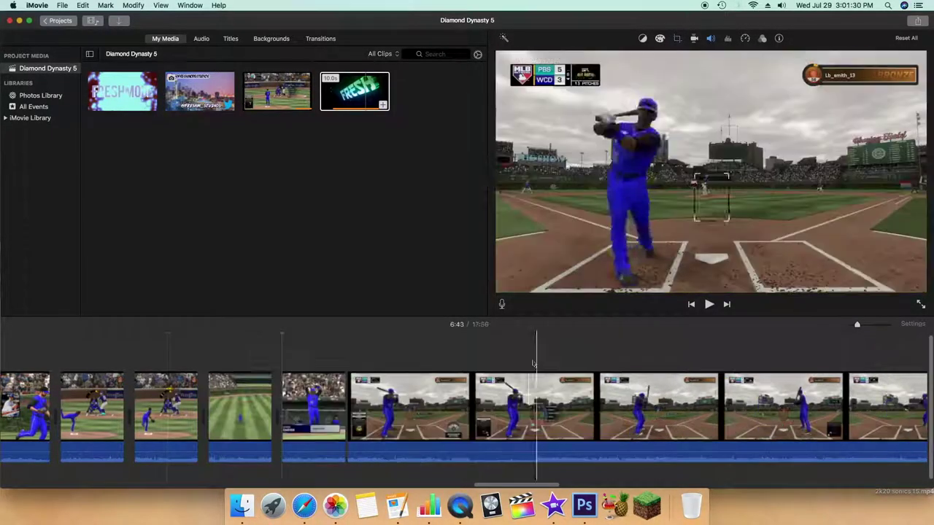
# Split the batting footage before the next swing and delete the section following the player celebration clip
pyautogui.press('super+b')
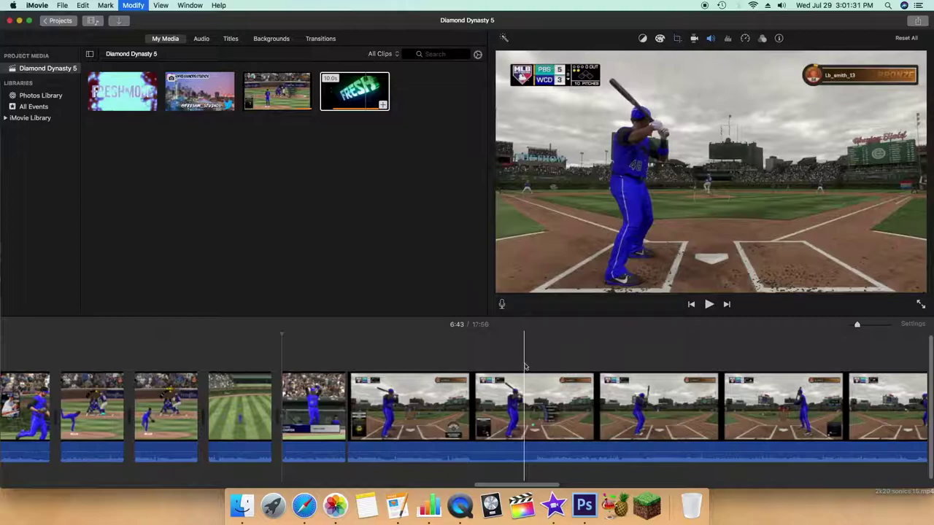
pyautogui.click(457, 390)
pyautogui.press('BackSpace')
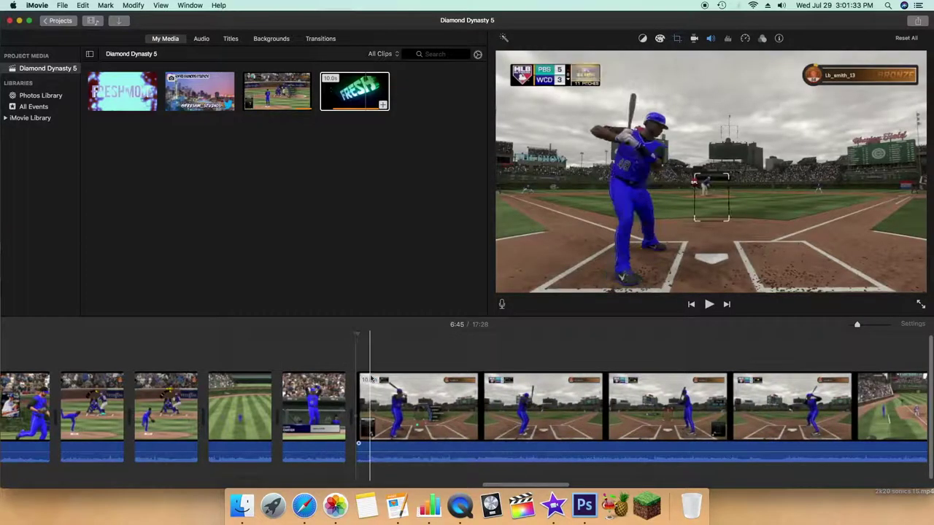
# Trim the batting footage to the playhead and play back the headfirst slide at third base
pyautogui.hotkey('alt', '/')
pyautogui.press('space')
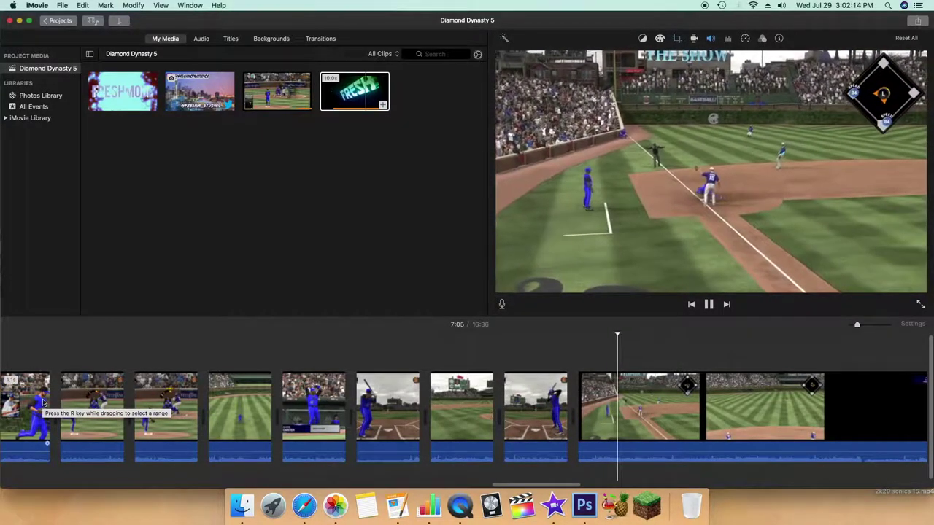
pyautogui.press('space')
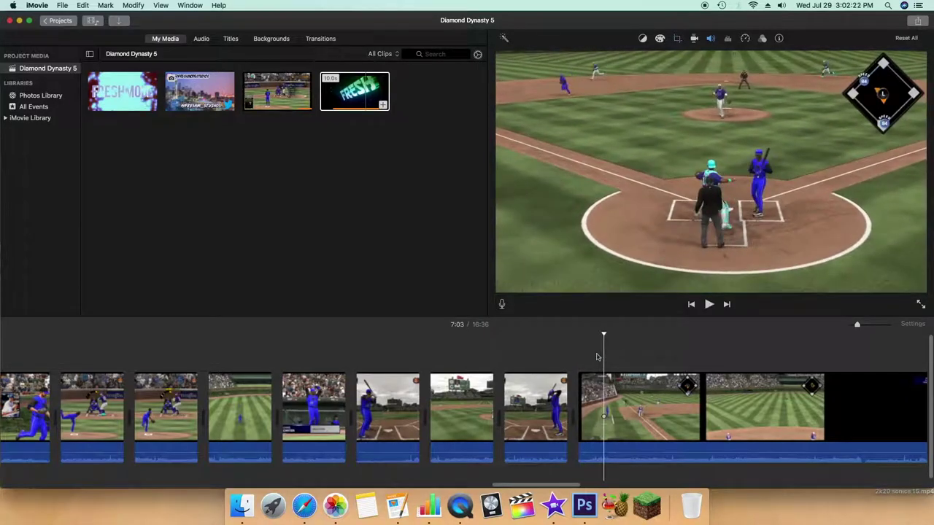
pyautogui.press('space')
pyautogui.press('space')
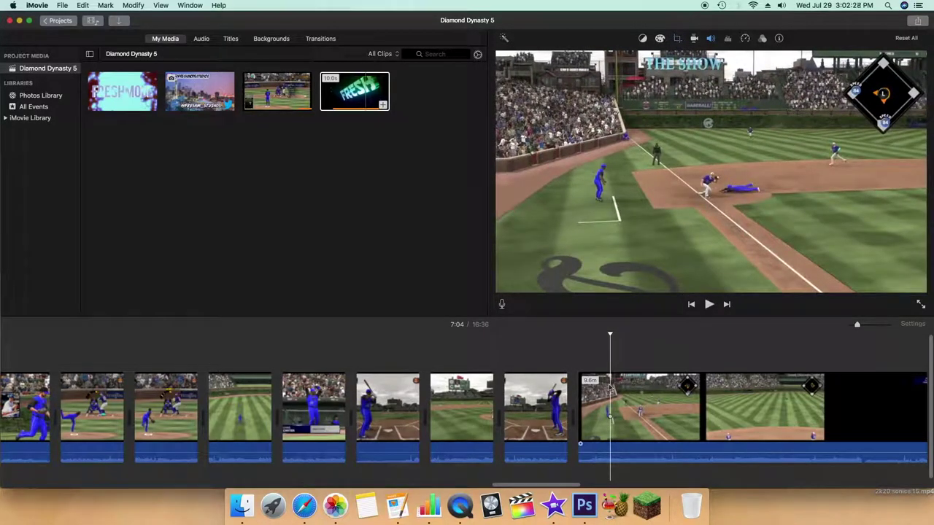
# Examine the slide and tag at third base full screen, frame by frame, to find the cut point
pyautogui.click(701, 409)
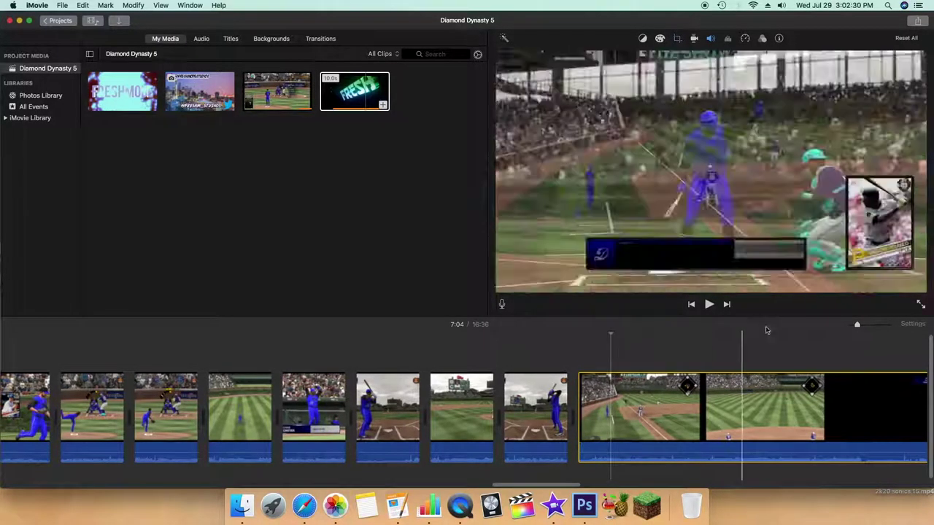
pyautogui.click(920, 306)
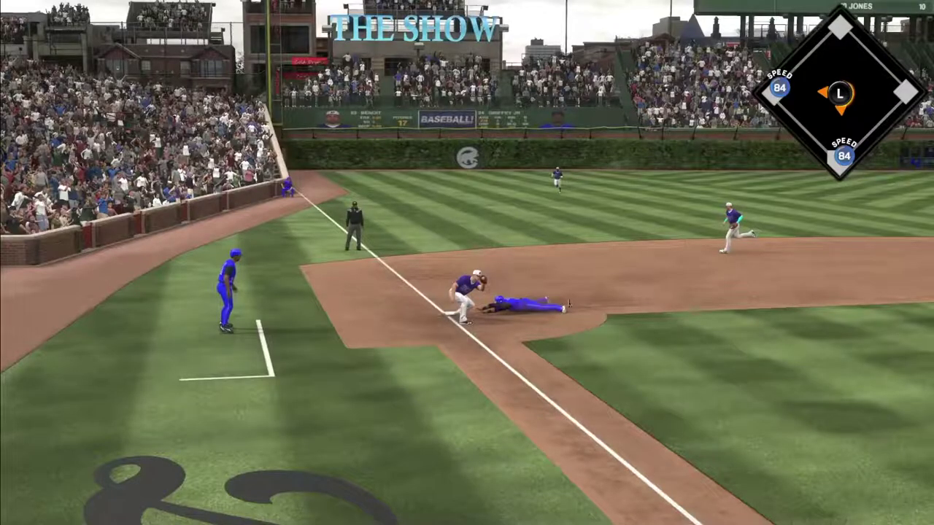
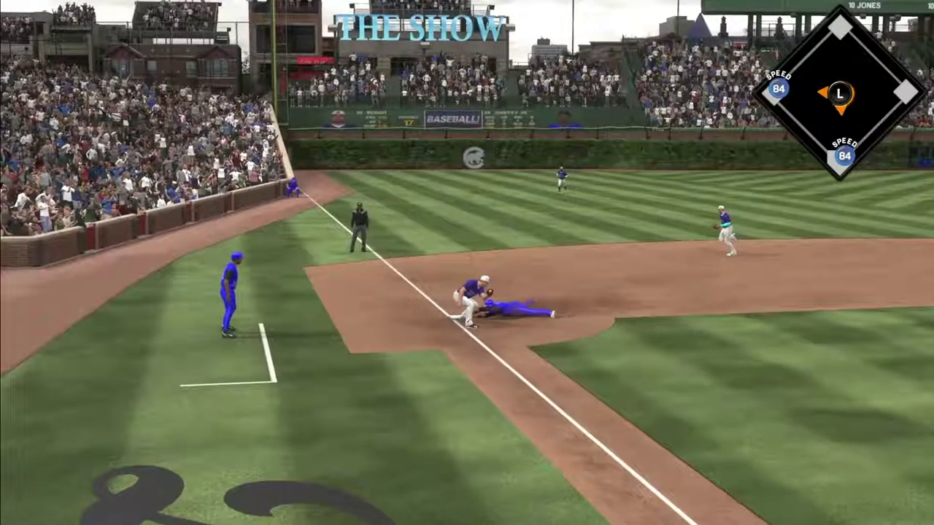
pyautogui.press('Left')
pyautogui.press('Left')
pyautogui.press('Left')
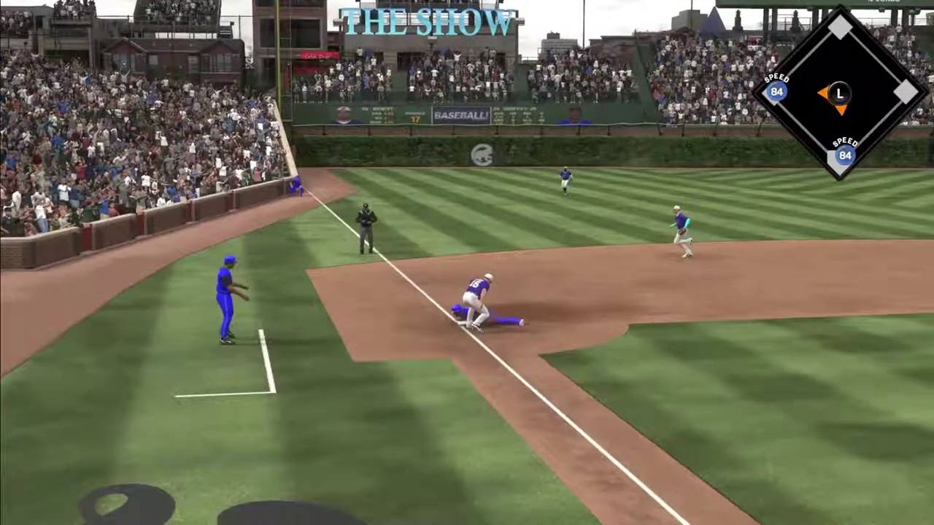
pyautogui.press('Right')
pyautogui.press('Right')
pyautogui.press('Right')
pyautogui.moveTo(484, 415)
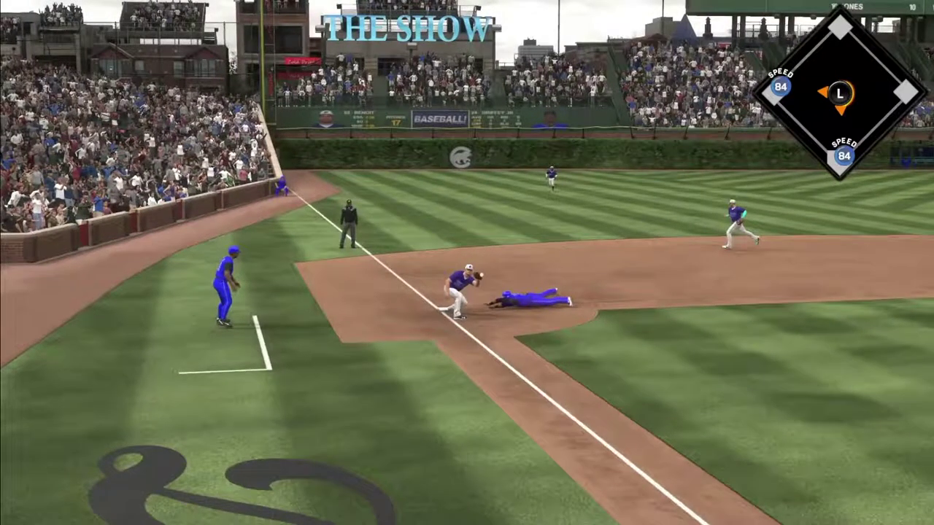
pyautogui.moveTo(475, 330)
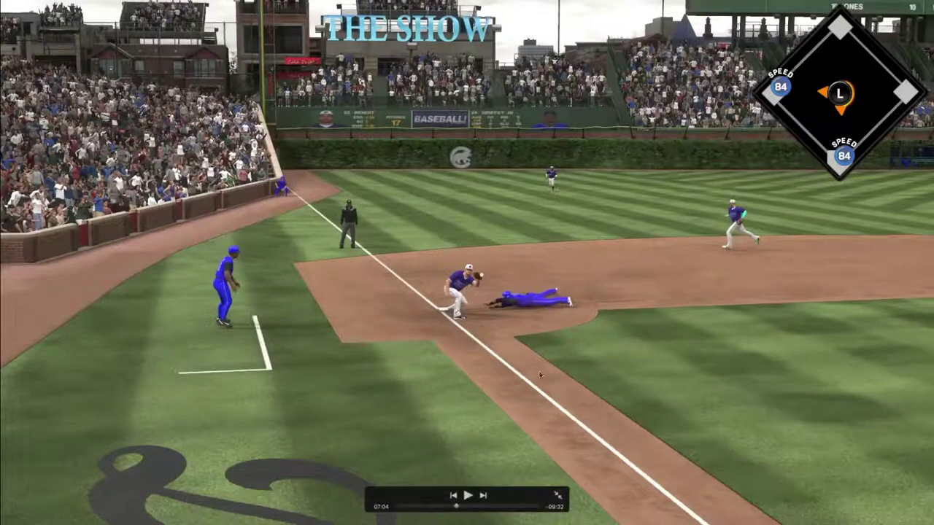
pyautogui.press('Escape')
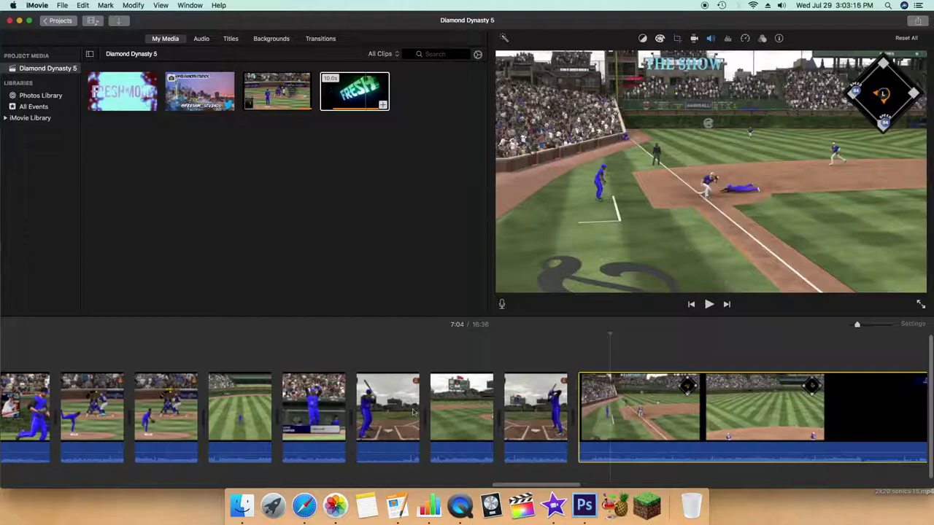
# Split the footage at the slide into third base and review the at-bat that follows full screen
pyautogui.press('super+b')
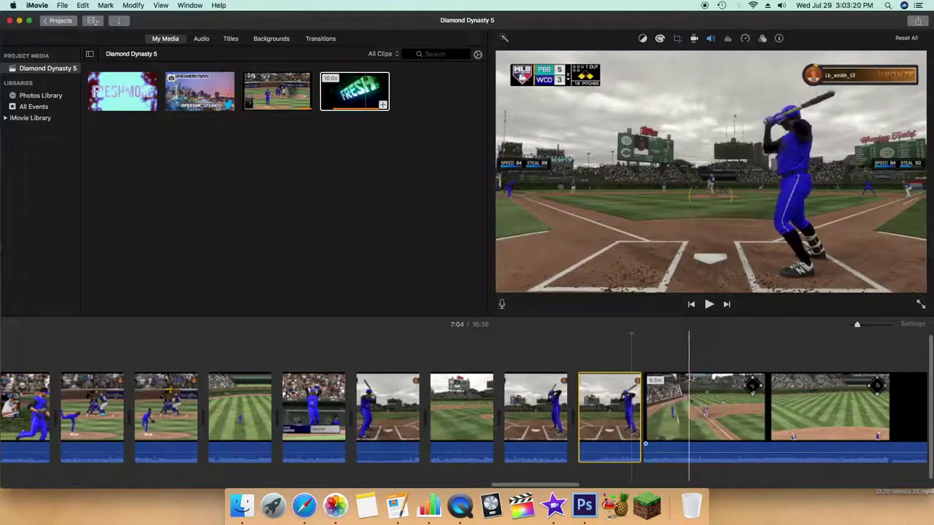
pyautogui.press('space')
pyautogui.click(918, 305)
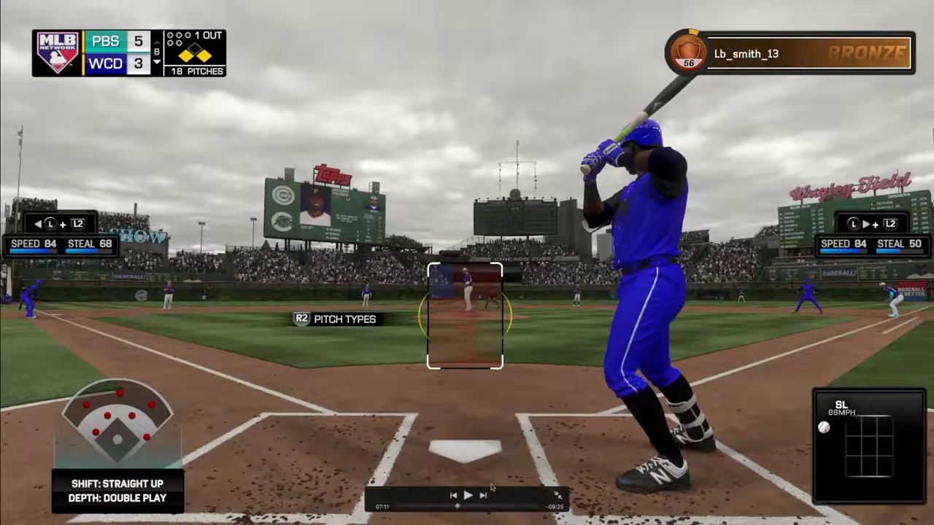
pyautogui.click(476, 497)
pyautogui.click(476, 497)
pyautogui.click(558, 495)
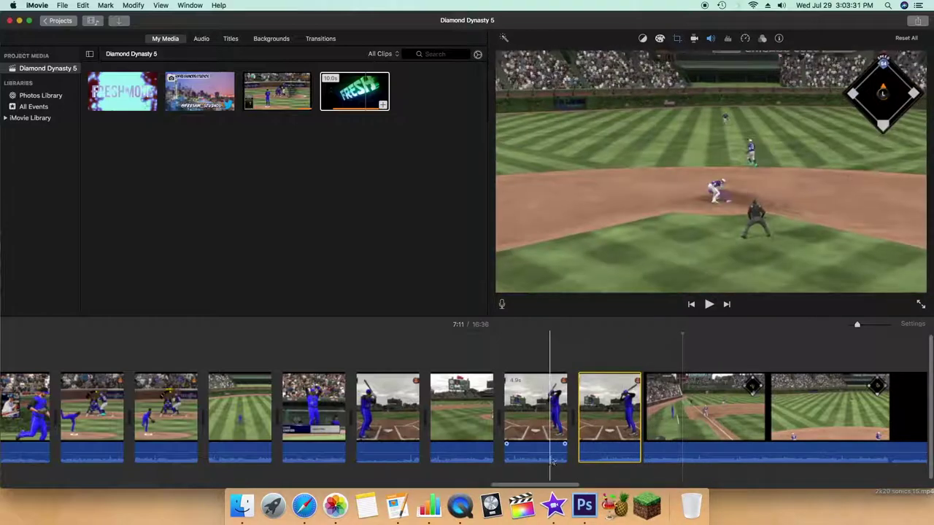
# Make two cuts in the footage after the third-base slide clip and delete the first split-off section
pyautogui.hscroll(10, 181, 424)
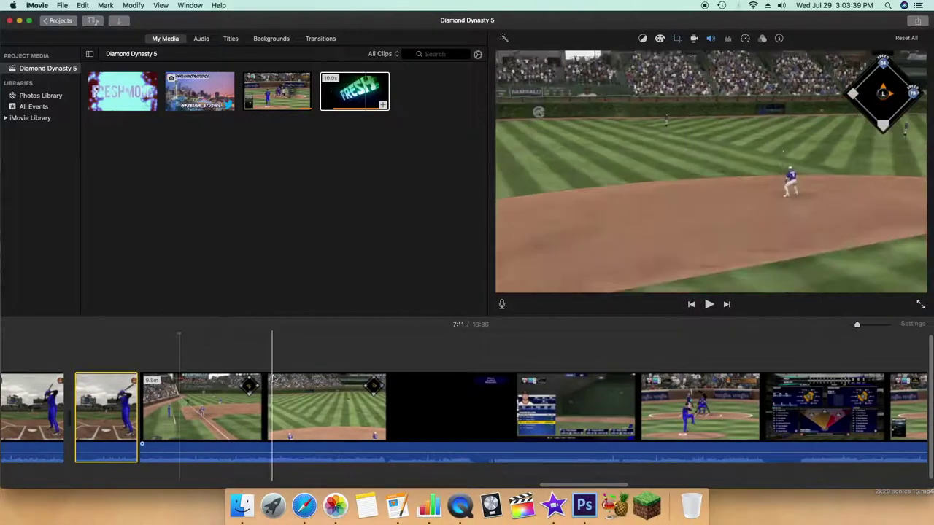
pyautogui.press('super+b')
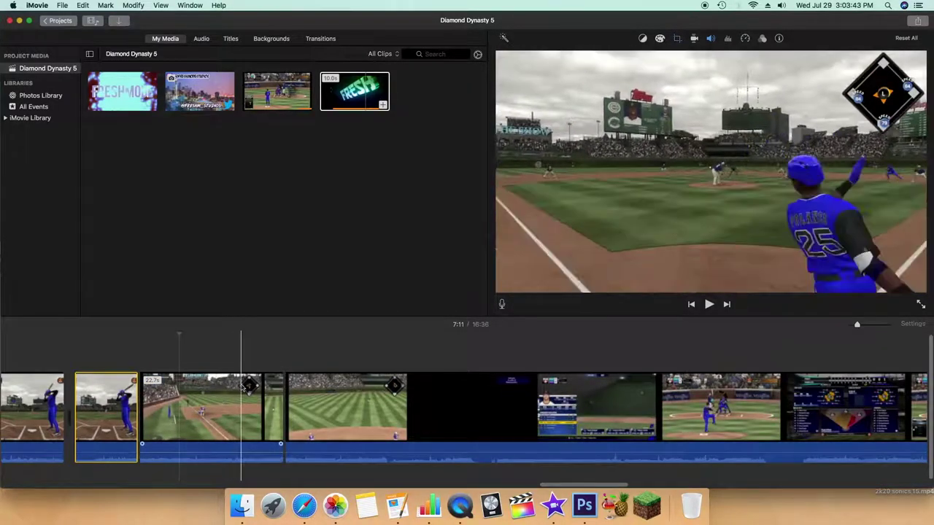
pyautogui.press('super+b')
pyautogui.click(203, 394)
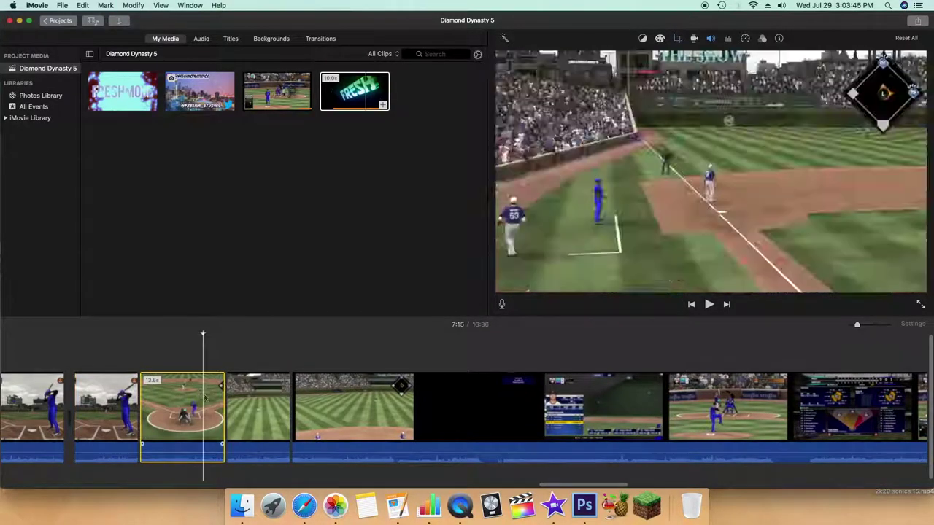
pyautogui.press('Delete')
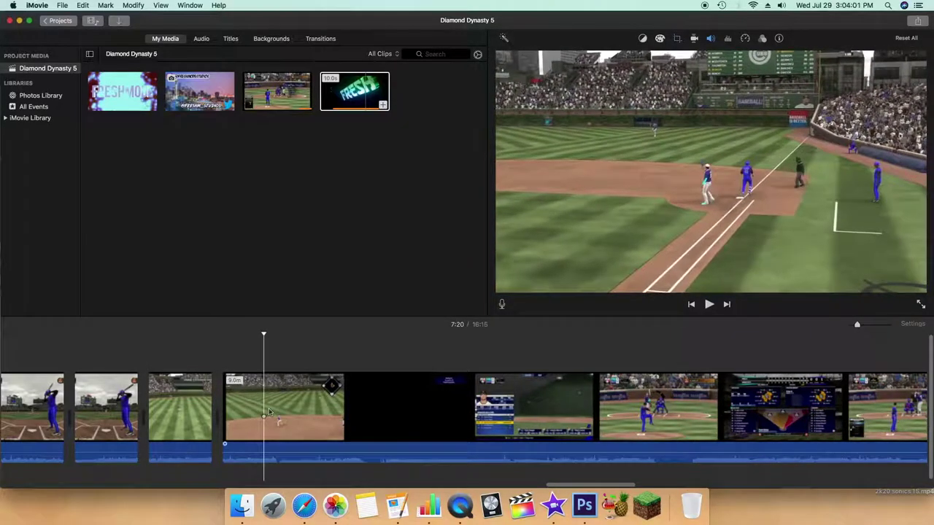
# Split off the batter's hit before the dark pitcher-change menu footage and play the pitching section further on
pyautogui.press('super+b')
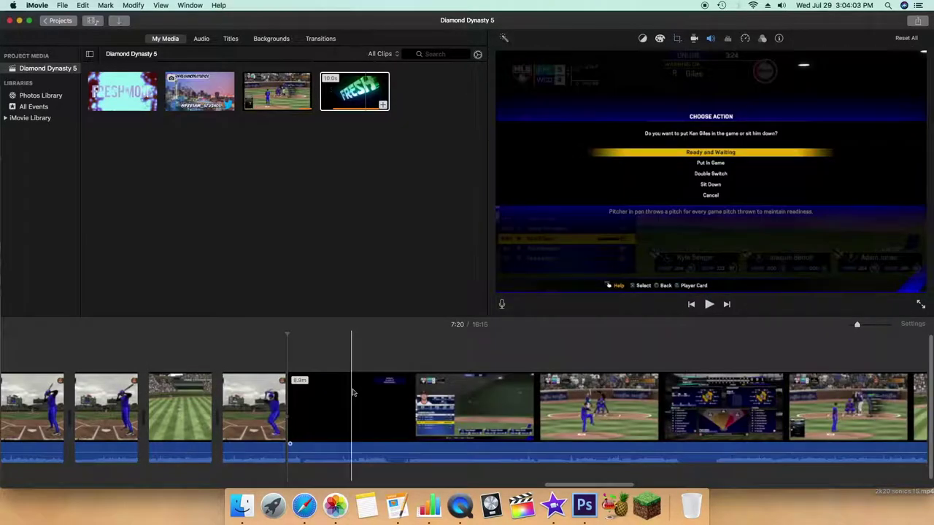
pyautogui.click(347, 391)
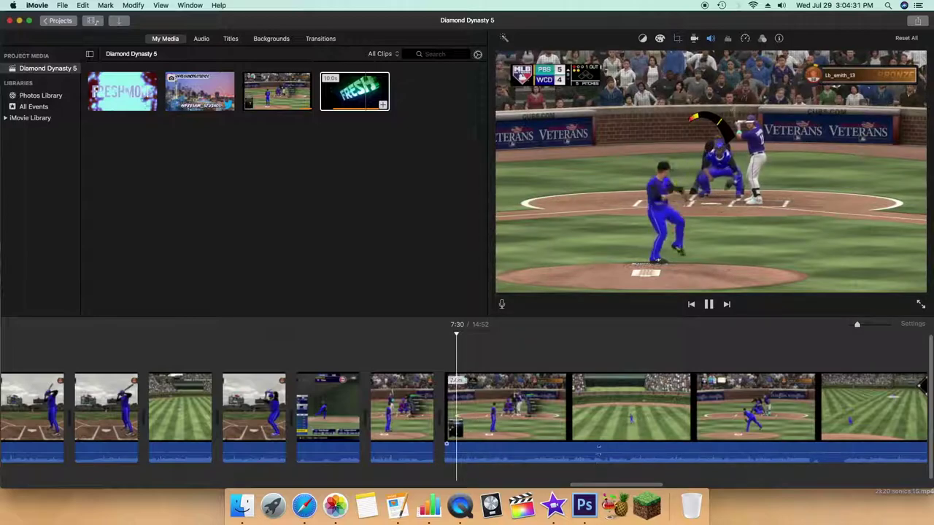
pyautogui.moveTo(611, 485); pyautogui.dragTo(633, 457)
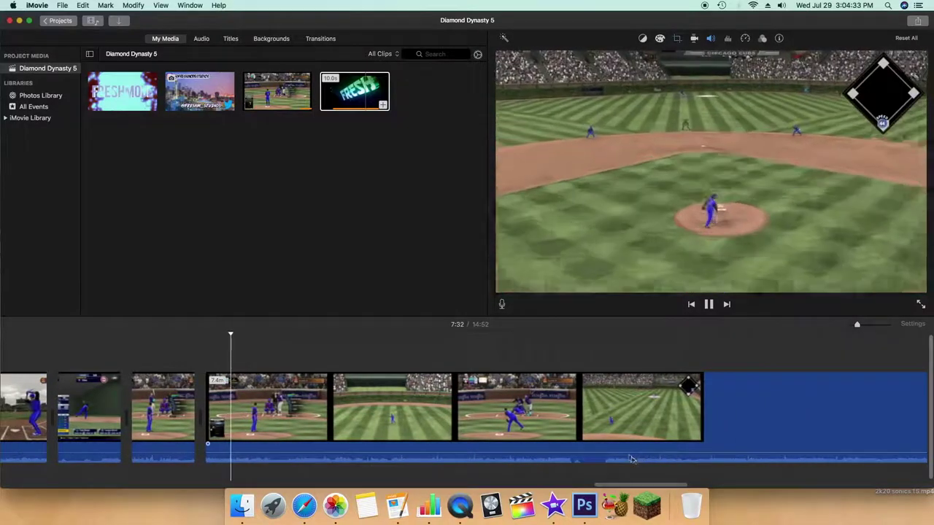
pyautogui.press('space')
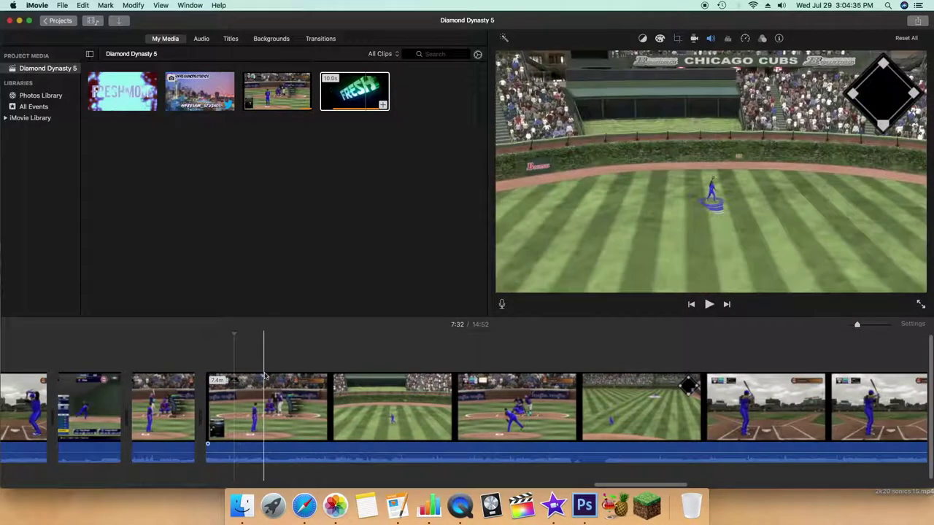
# Split the pitching footage after the first pitch and again further on, and delete the section between the cuts
pyautogui.press('super+b')
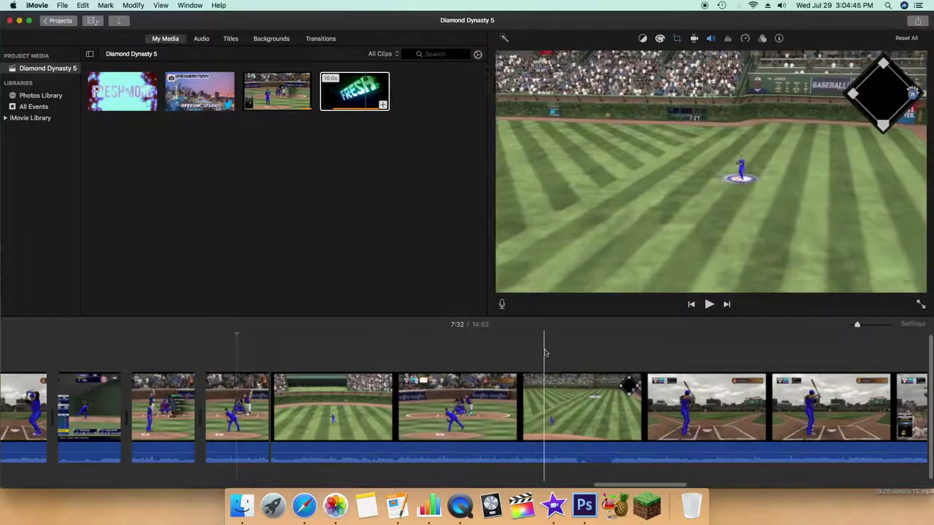
pyautogui.press('super+b')
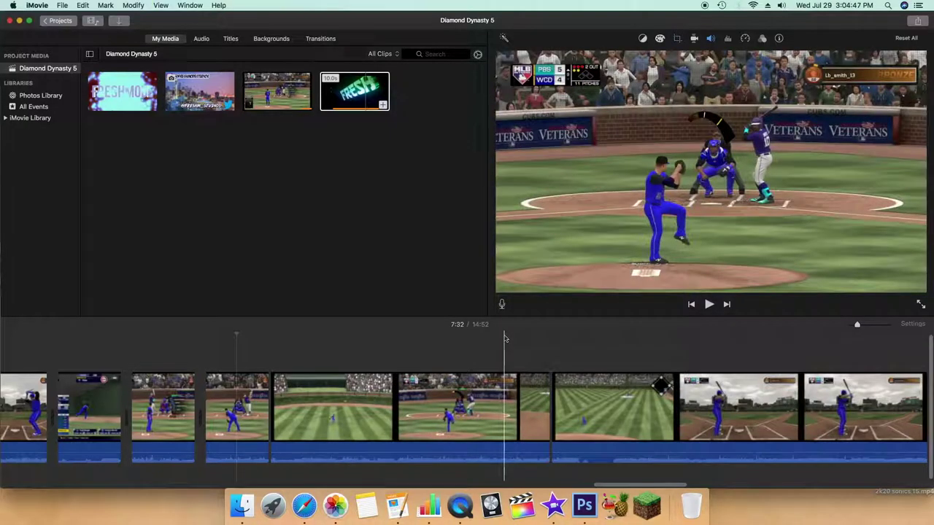
pyautogui.click(407, 409)
pyautogui.press('Delete')
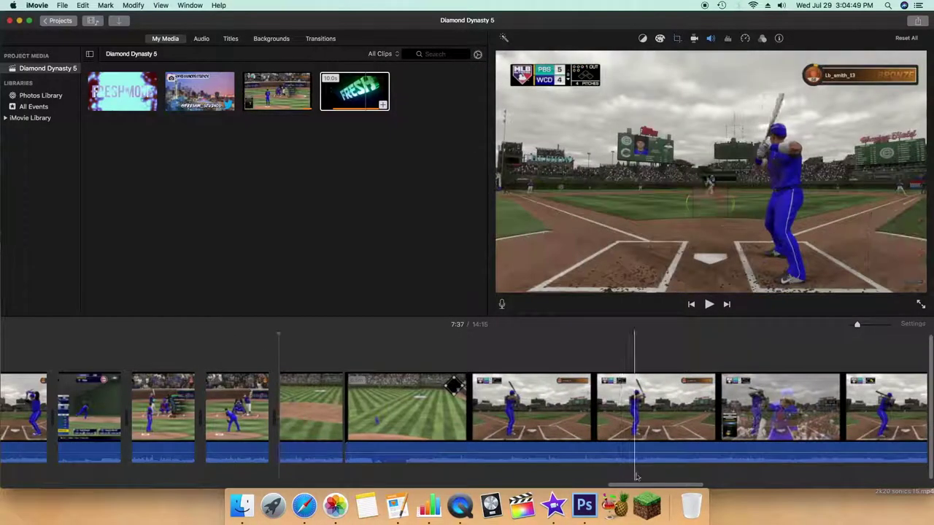
# Split the outfield footage just before the next batting footage and delete the split-off section
pyautogui.moveTo(639, 485); pyautogui.dragTo(851, 410)
pyautogui.hscroll(-15, 851, 410)
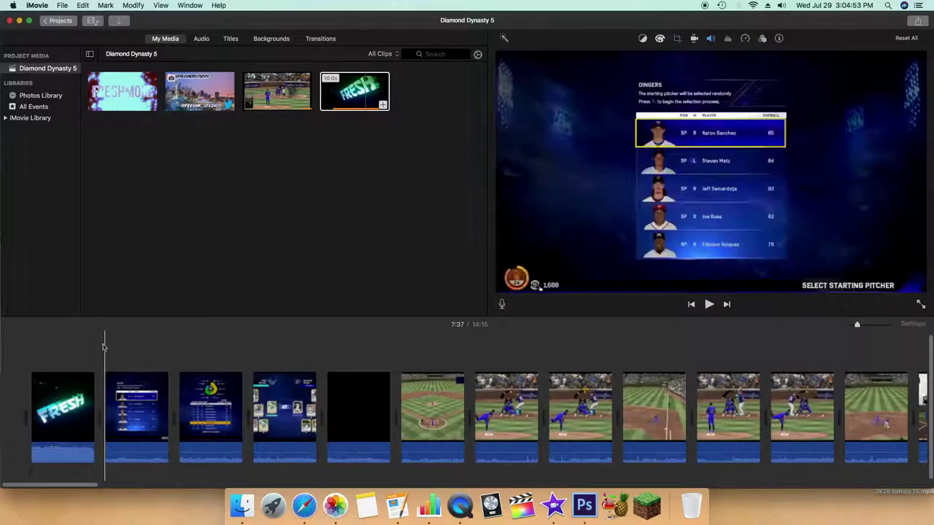
pyautogui.moveTo(94, 485); pyautogui.dragTo(603, 421)
pyautogui.moveTo(582, 485); pyautogui.dragTo(635, 467)
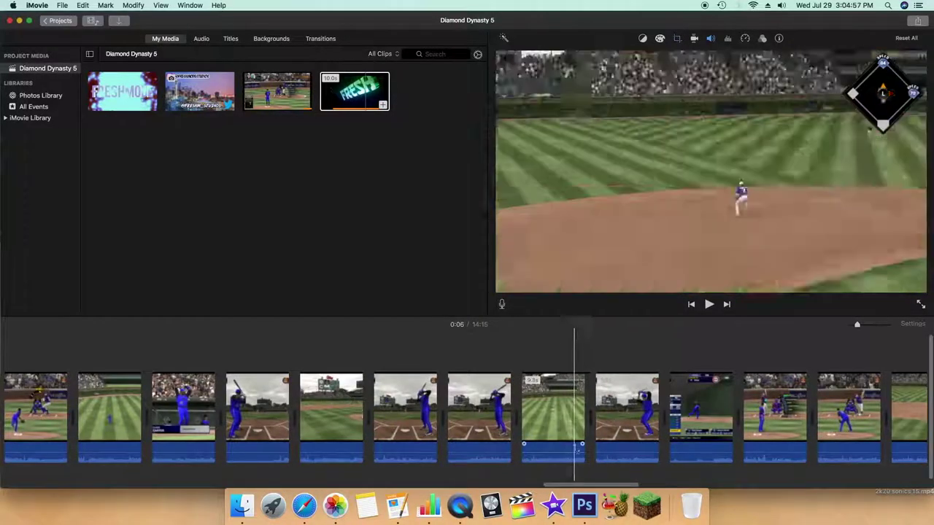
pyautogui.hscroll(10, 572, 480)
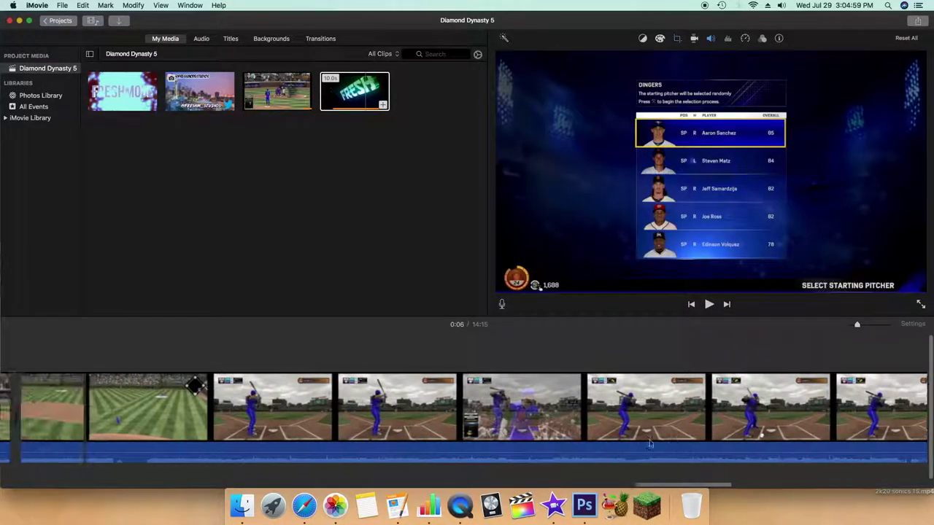
pyautogui.hscroll(5, 620, 459)
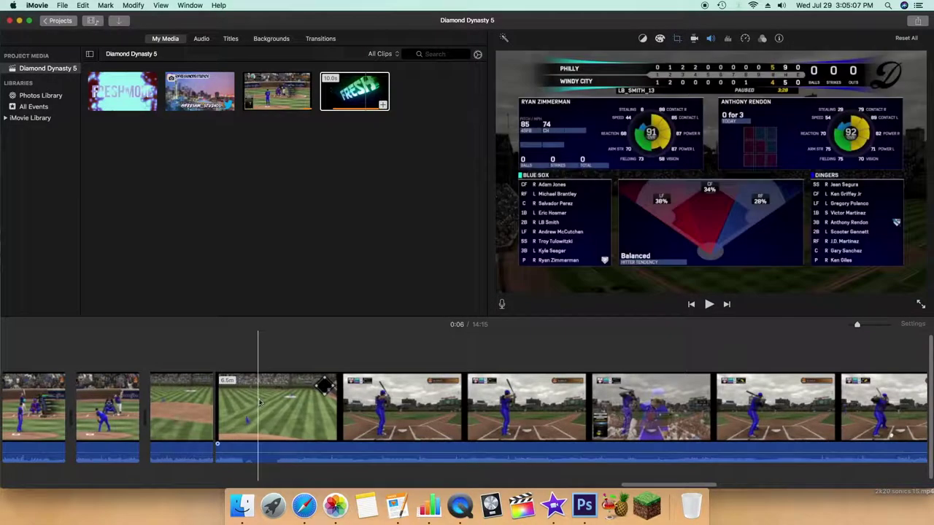
pyautogui.press('super+b')
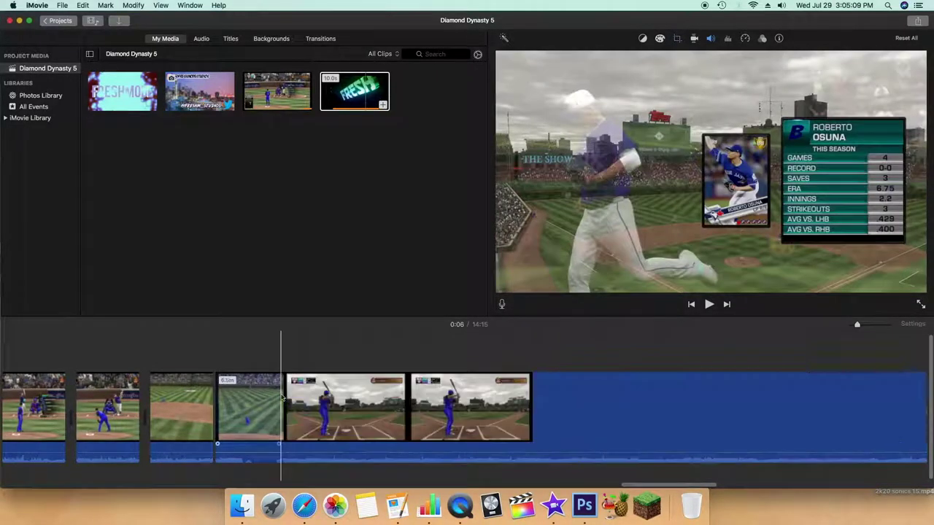
pyautogui.click(247, 401)
pyautogui.press('BackSpace')
# Play back the start of the batting footage and split off its opening section before the at-bat
pyautogui.press('space')
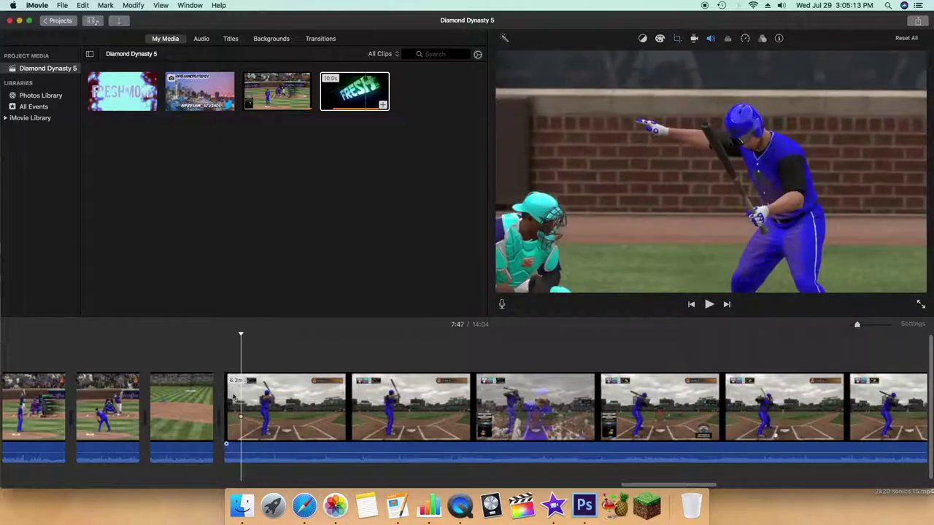
pyautogui.press('space')
pyautogui.press('super+z')
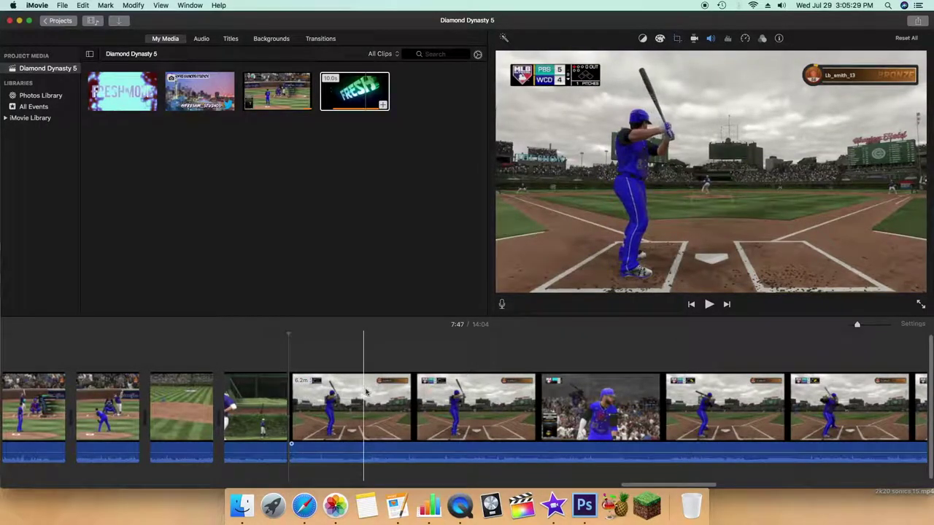
# Look over the remaining footage up to the end of the timeline and return to the latest cut
pyautogui.hscroll(10, 870, 428)
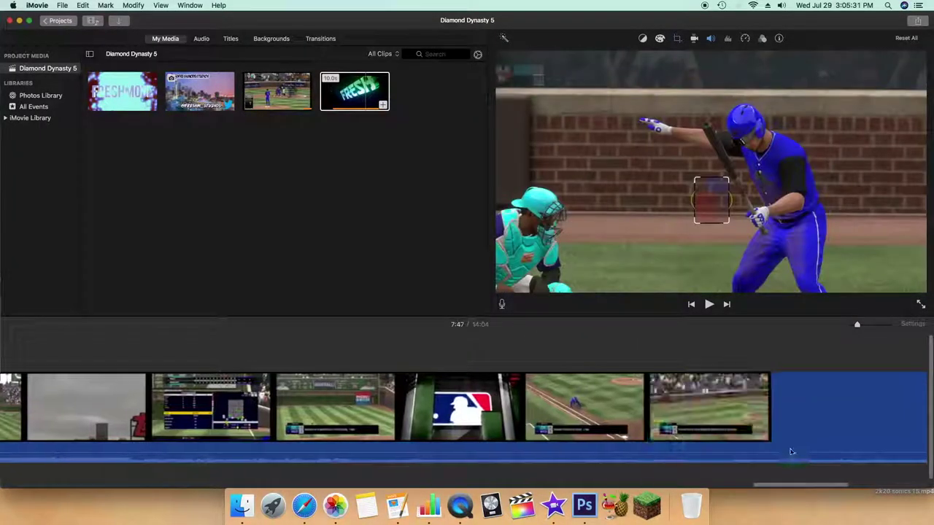
pyautogui.click(870, 428)
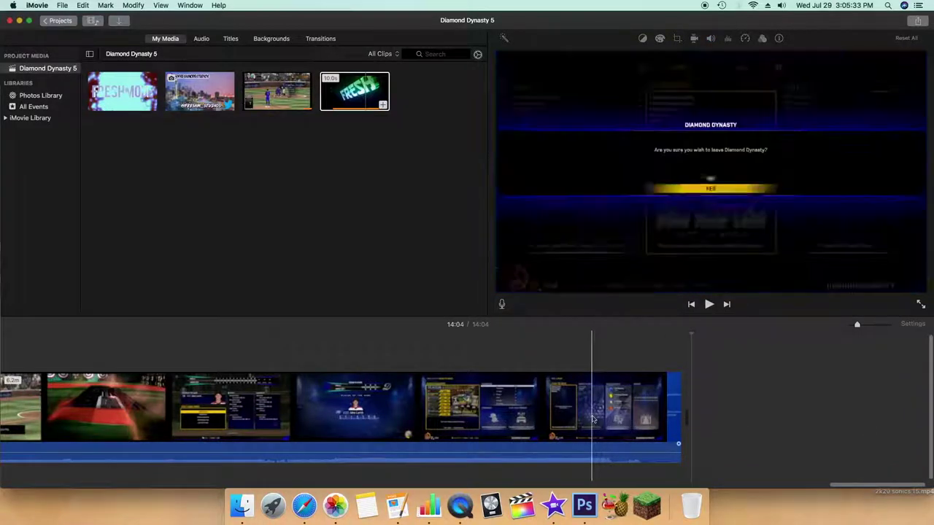
pyautogui.moveTo(843, 486); pyautogui.dragTo(690, 486)
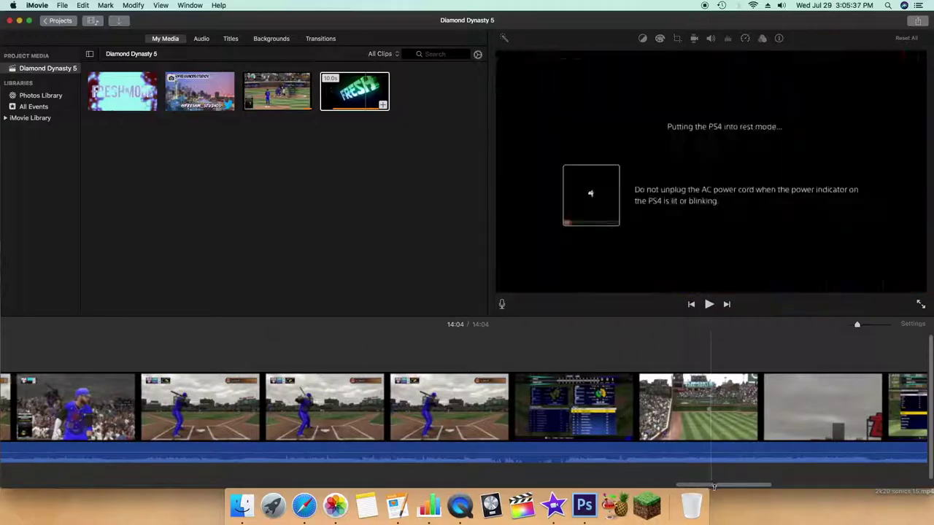
pyautogui.hscroll(-5, 542, 355)
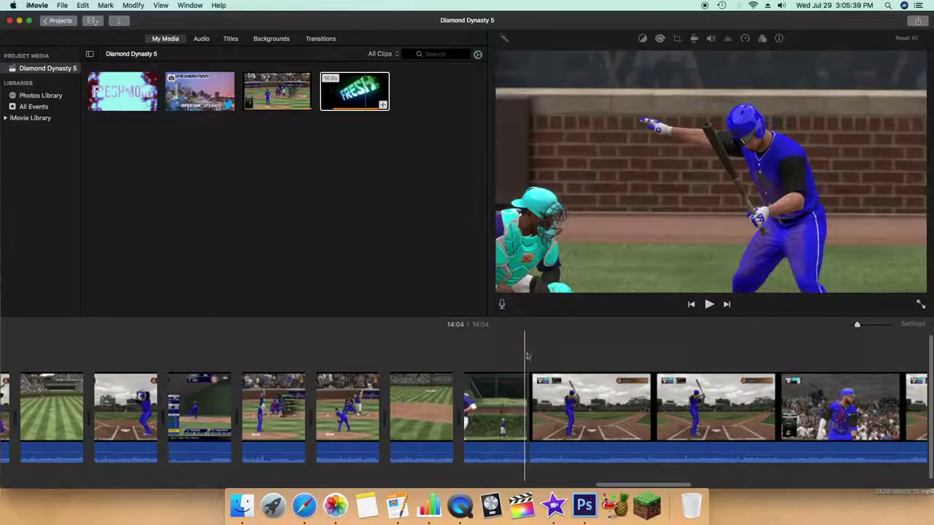
# Split the batting footage just before the next pitch and delete the opening section ahead of the cut
pyautogui.hscroll(3, 642, 467)
pyautogui.hscroll(3, 660, 472)
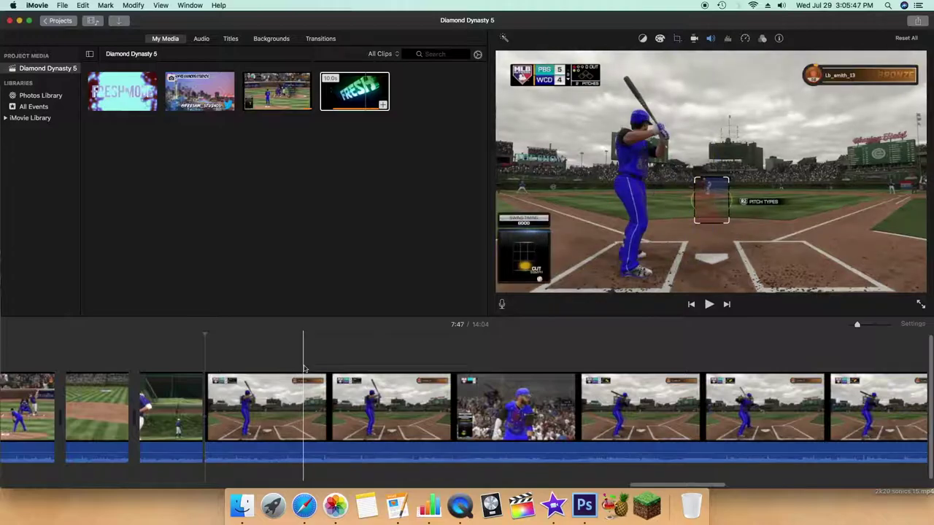
pyautogui.press('super+b')
pyautogui.click(309, 405)
pyautogui.press('Delete')
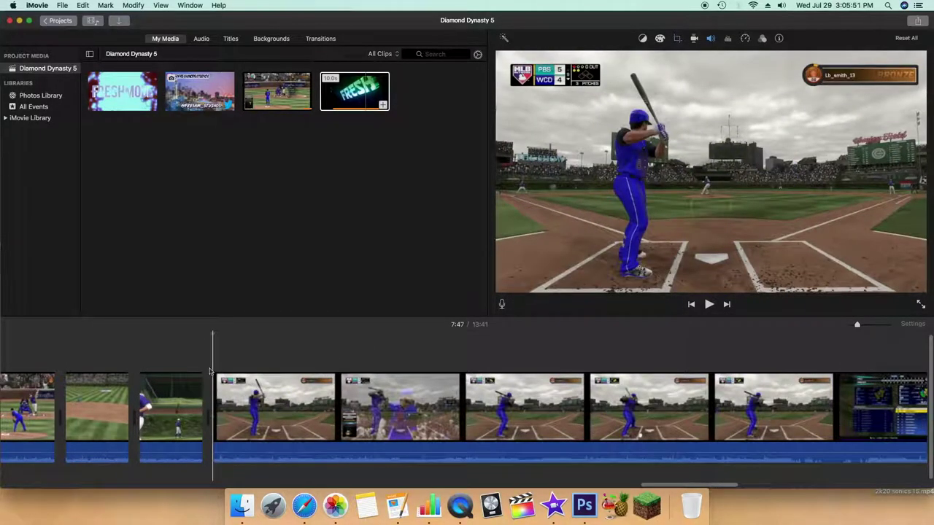
# Switch to Finder and rearrange the Documents files, placing DD – MLB.m4v beside the VU4 folder and How to install Texture Packs below it
pyautogui.click(241, 505)
pyautogui.moveTo(297, 211); pyautogui.dragTo(282, 315)
pyautogui.moveTo(219, 259); pyautogui.dragTo(247, 296)
pyautogui.moveTo(197, 211); pyautogui.dragTo(210, 211)
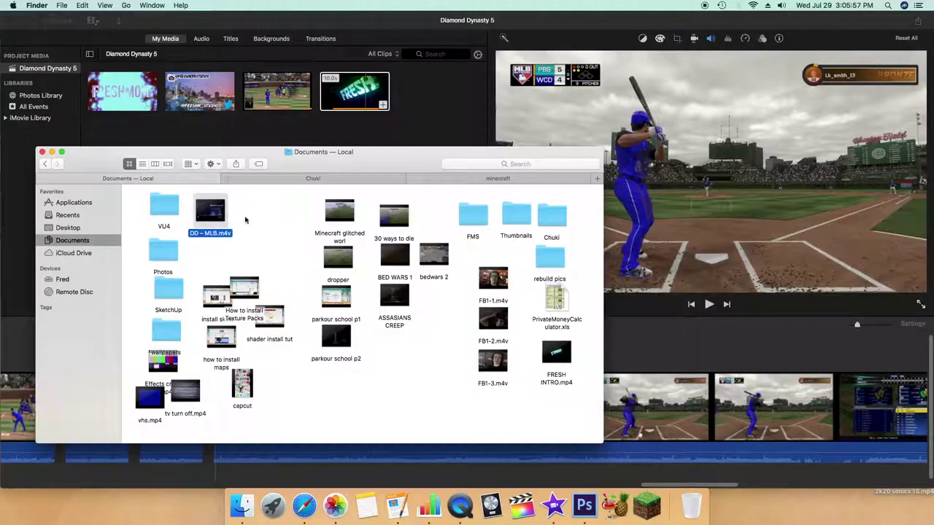
pyautogui.moveTo(261, 293); pyautogui.dragTo(231, 264)
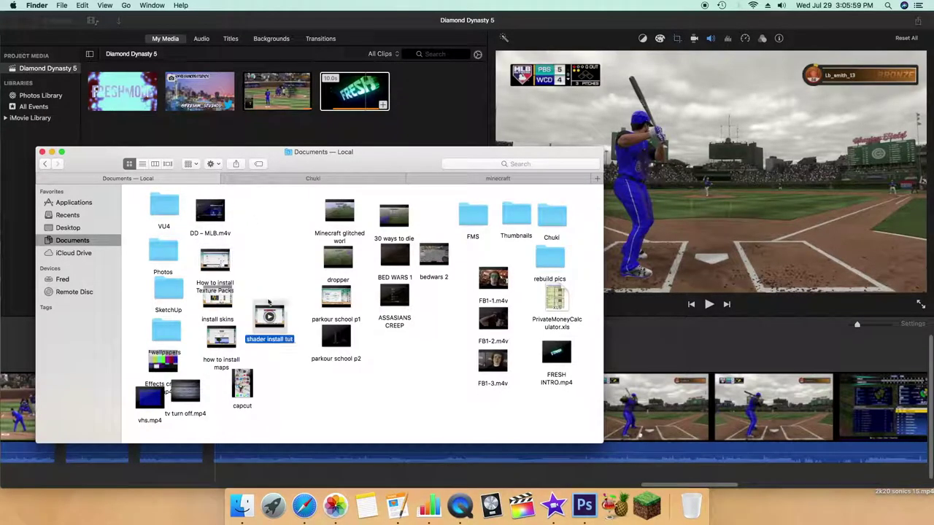
# Move the shader install tut file between DD – MLB.m4v and How to install Texture Packs, and minimize the Finder window
pyautogui.moveTo(270, 315); pyautogui.dragTo(255, 245)
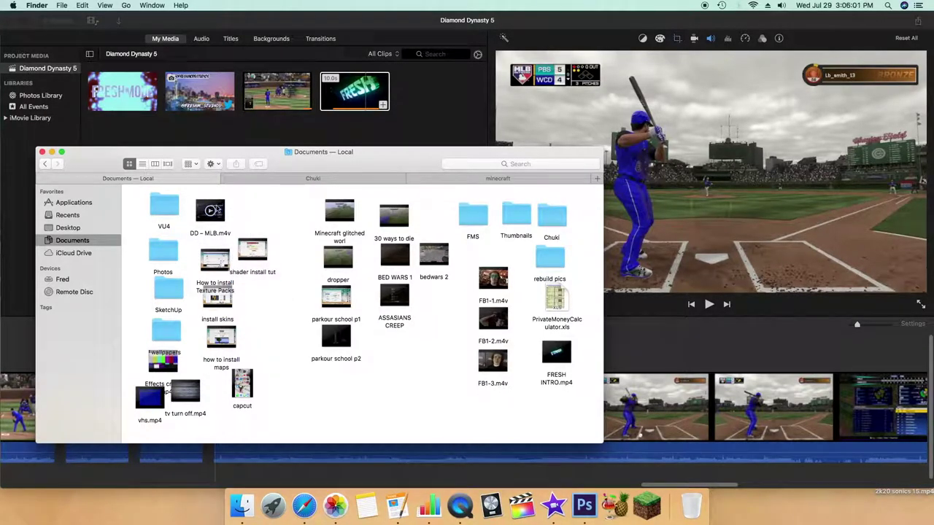
pyautogui.moveTo(217, 208); pyautogui.dragTo(219, 202)
pyautogui.click(275, 234)
pyautogui.moveTo(253, 248); pyautogui.dragTo(220, 238)
pyautogui.click(281, 242)
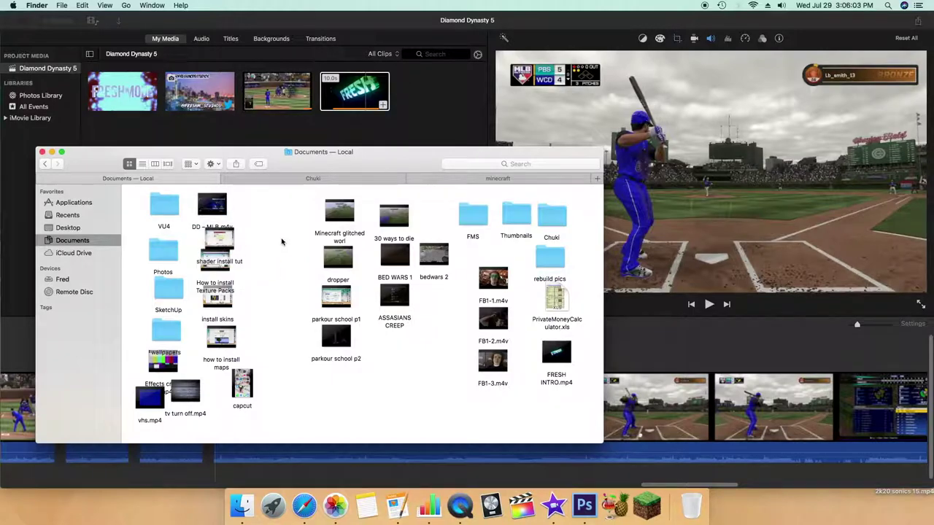
pyautogui.click(54, 153)
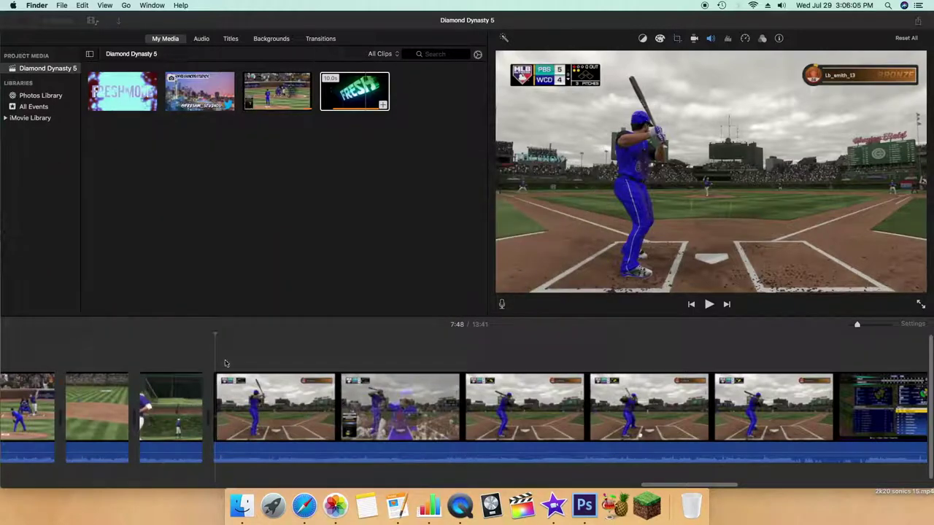
# Return to iMovie, split the batting footage right after the pitch, and slightly trim the end of the short clip before the cut
pyautogui.click(215, 367)
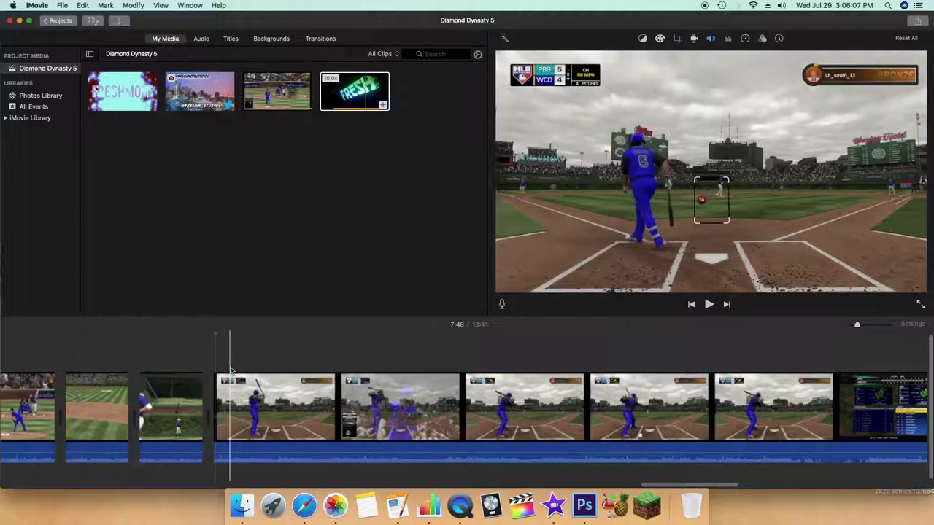
pyautogui.press('super+b')
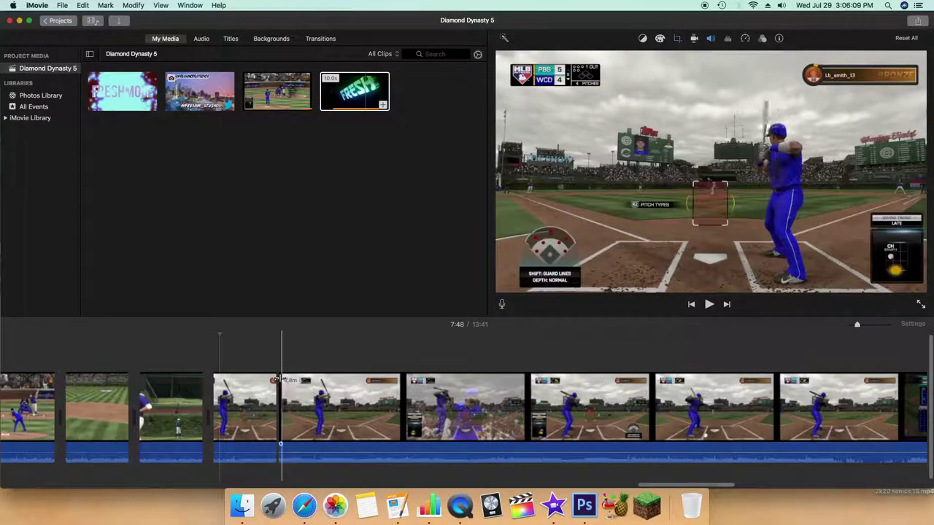
pyautogui.click(279, 380)
pyautogui.moveTo(272, 381); pyautogui.dragTo(270, 381)
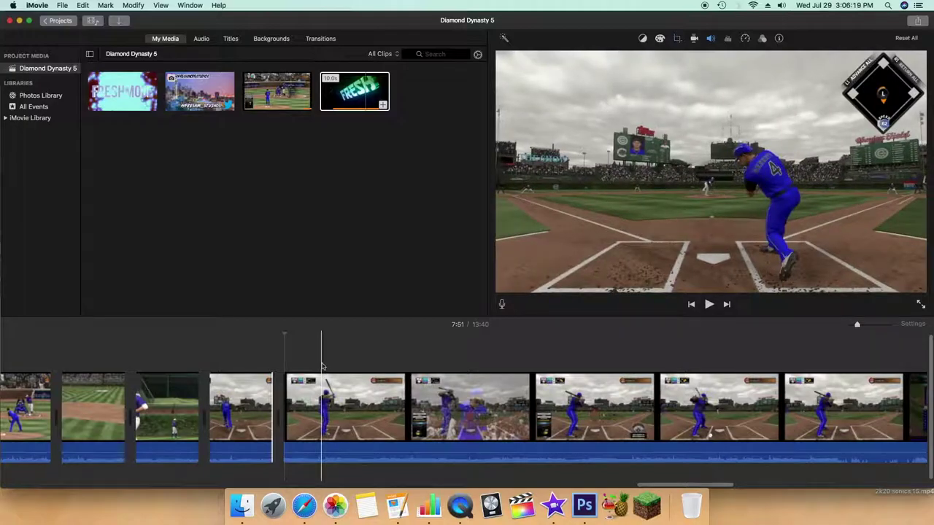
# Trim the start of the next batting clip, play the hit through, and split the footage after it
pyautogui.moveTo(286, 375); pyautogui.dragTo(283, 376)
pyautogui.press('space')
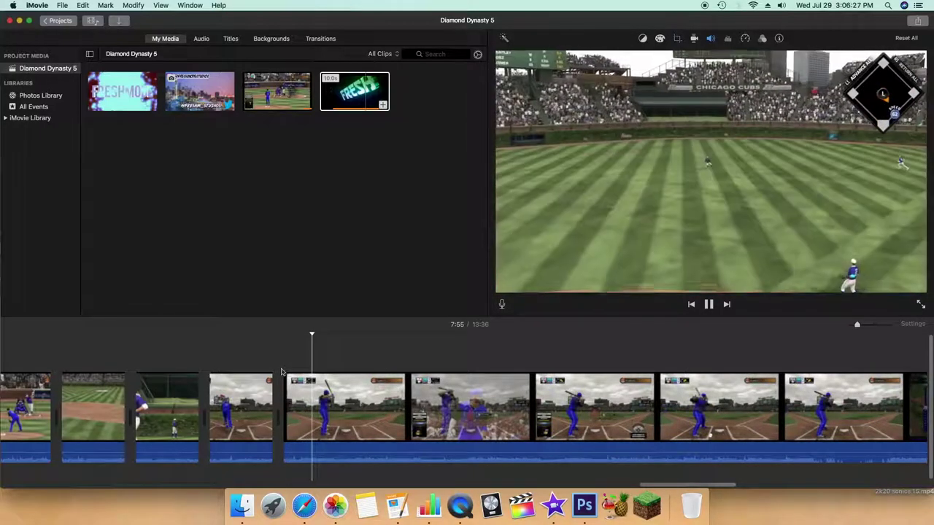
pyautogui.hotkey('alt', '/')
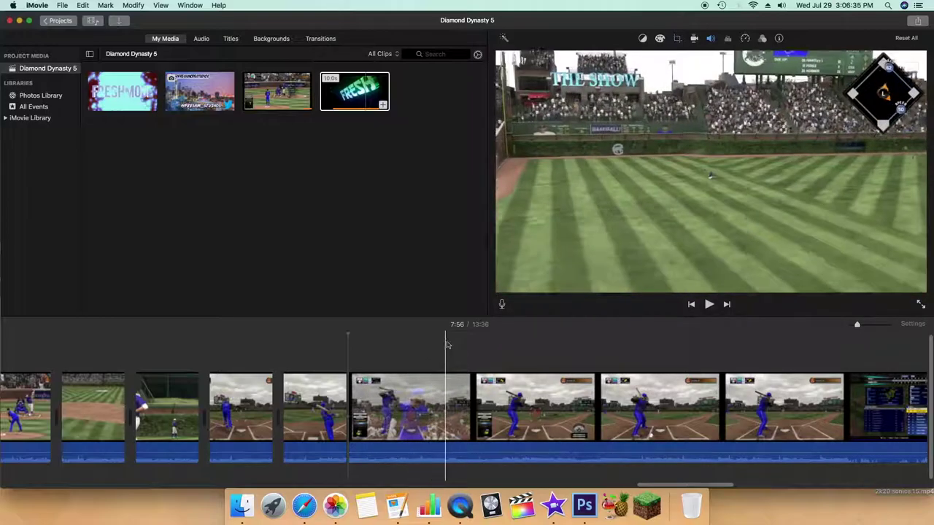
# Split off and delete the player close-up section before the next at-bat, and delete the fielding section following that at-bat
pyautogui.press('super+b')
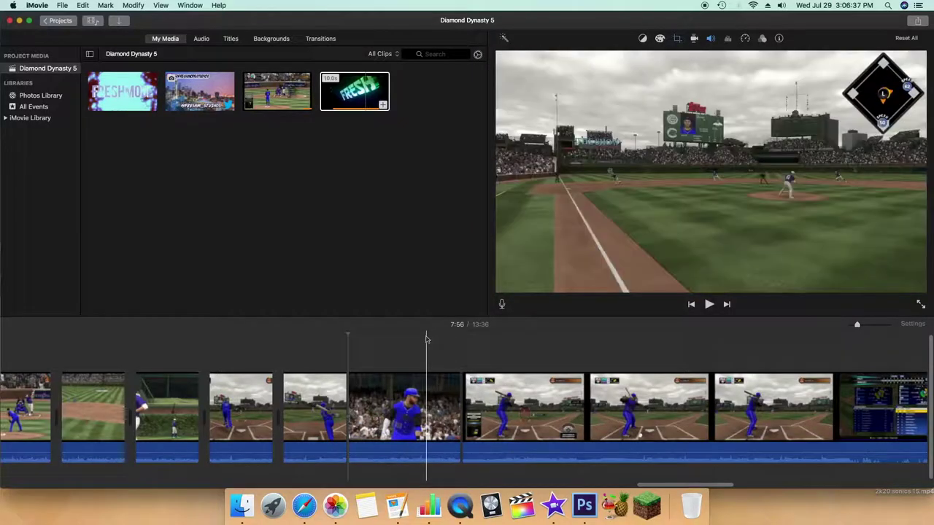
pyautogui.click(393, 382)
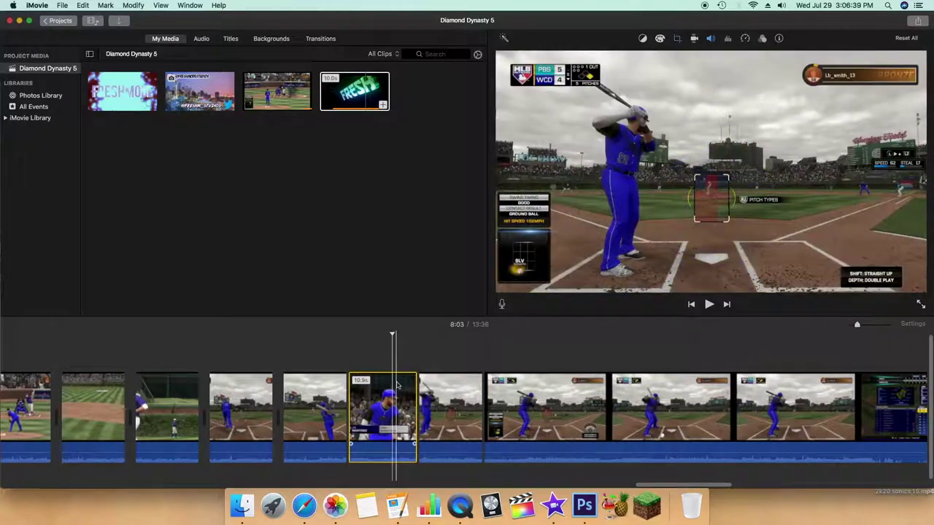
pyautogui.press('Delete')
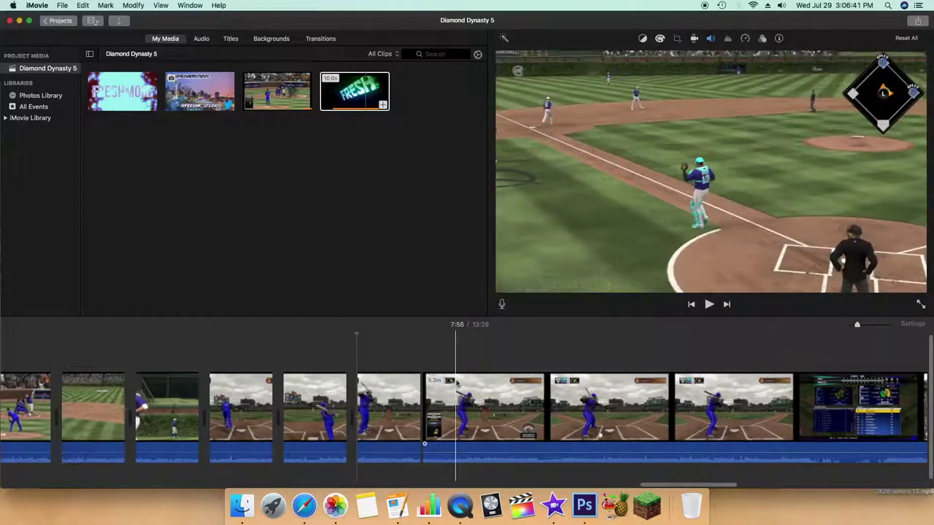
pyautogui.click(464, 382)
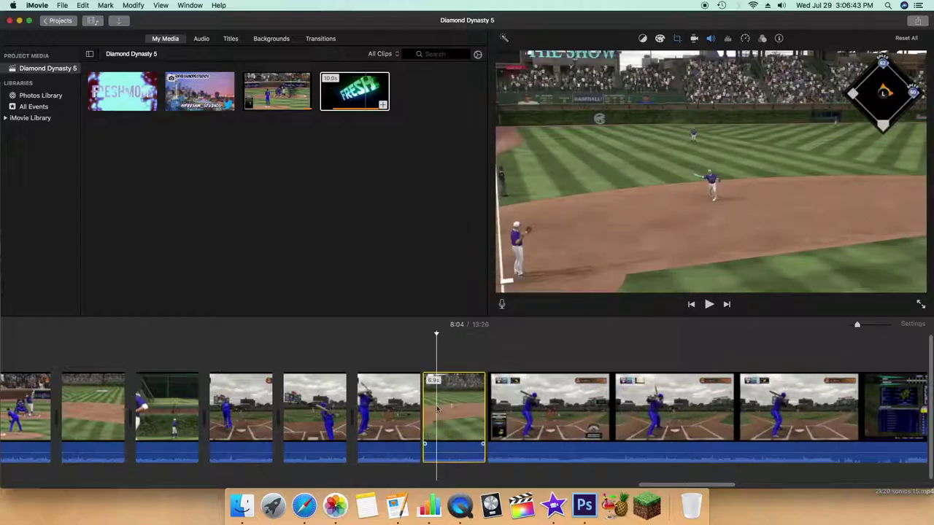
pyautogui.press('Delete')
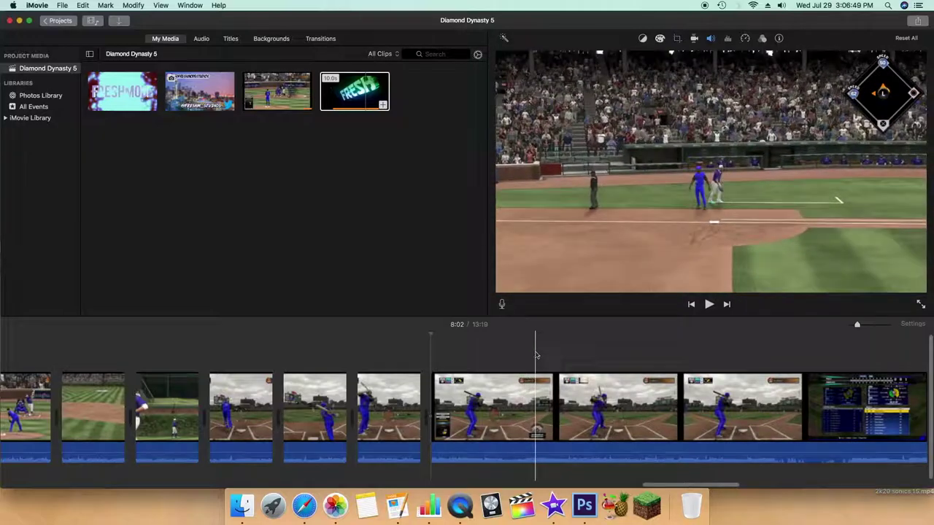
# Split off and shorten the next at-bat, and delete the batting section that follows it up to a new cut
pyautogui.press('super+b')
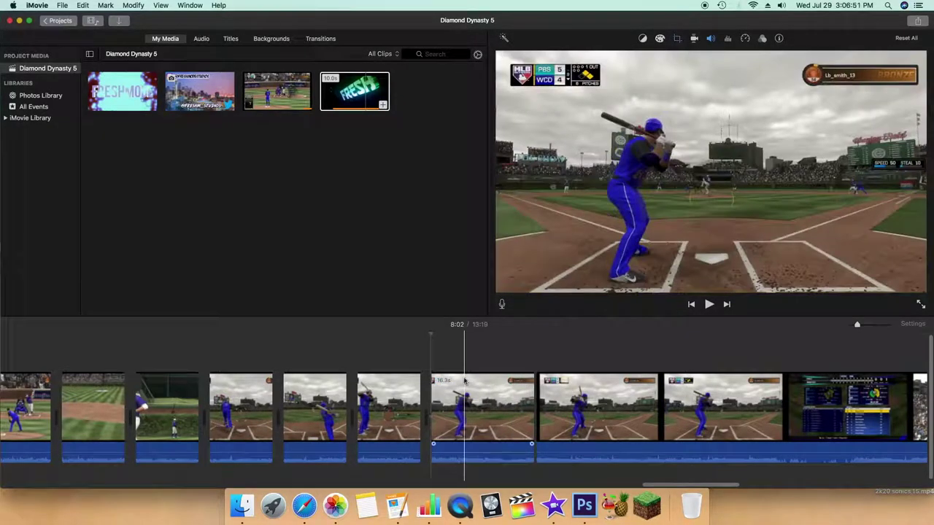
pyautogui.hotkey('alt', '/')
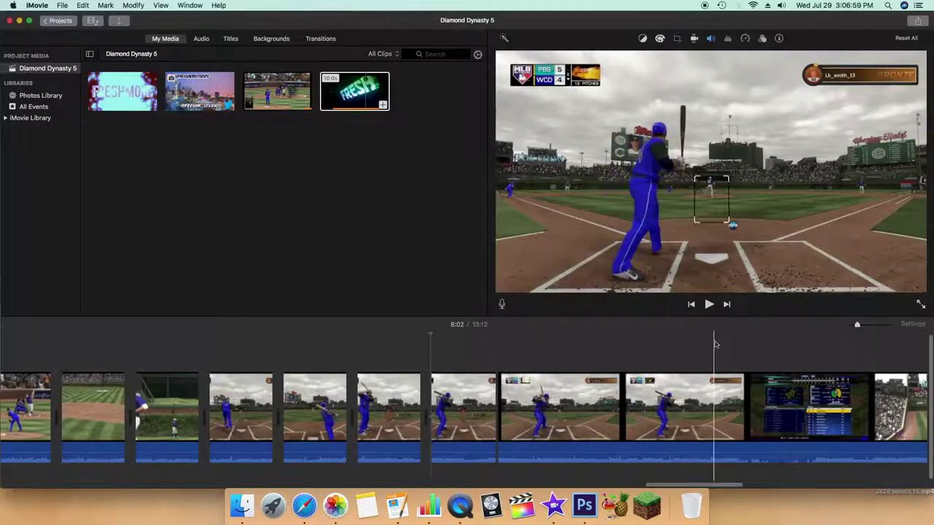
pyautogui.press('super+b')
pyautogui.click(565, 400)
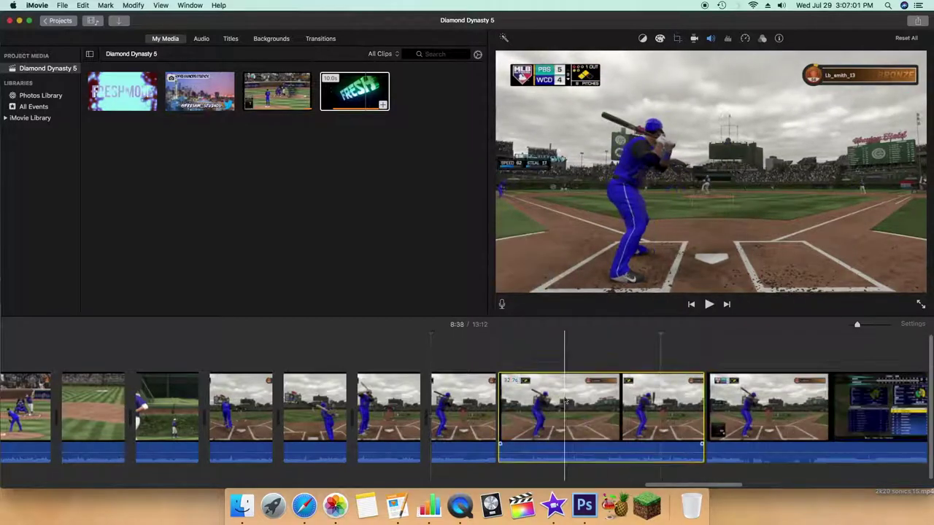
pyautogui.press('Delete')
# Play the next at-bat, split it off after the swing, and delete the opening section of the lineup-screen footage behind it
pyautogui.press('space')
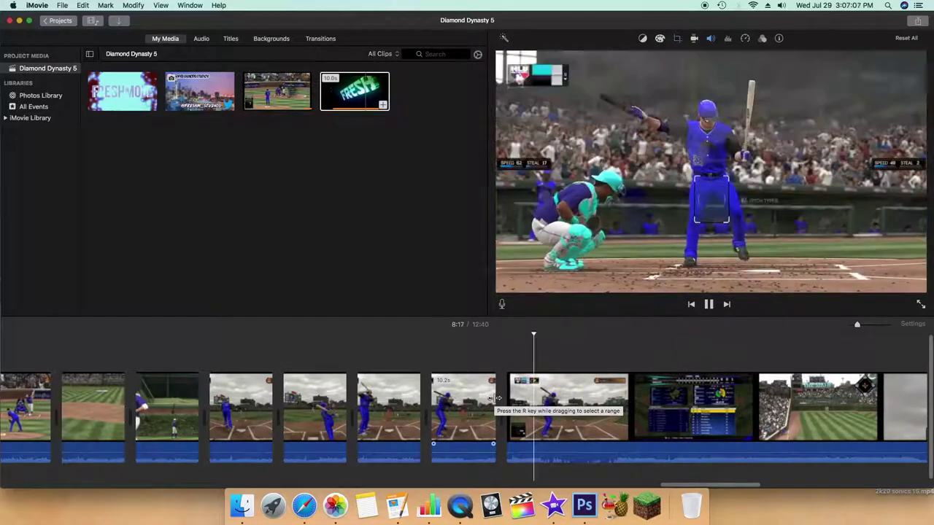
pyautogui.press('space')
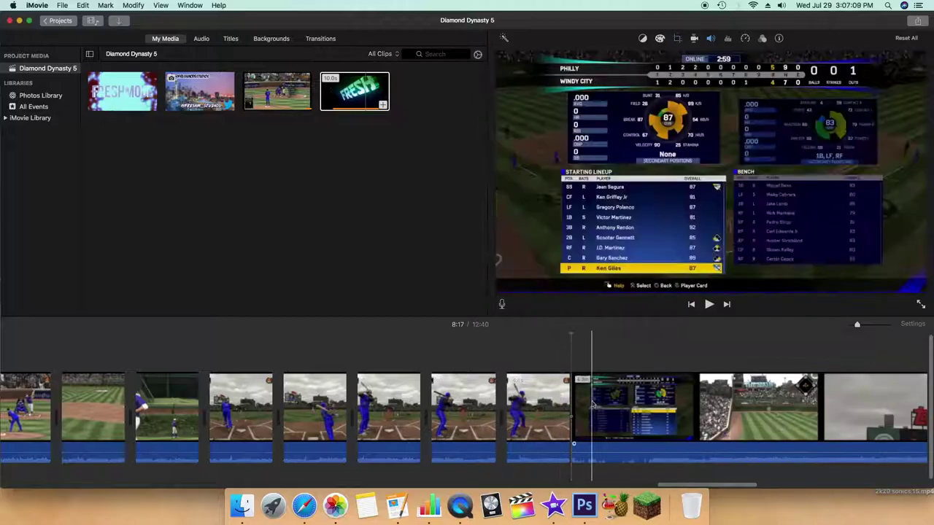
pyautogui.press('super+b')
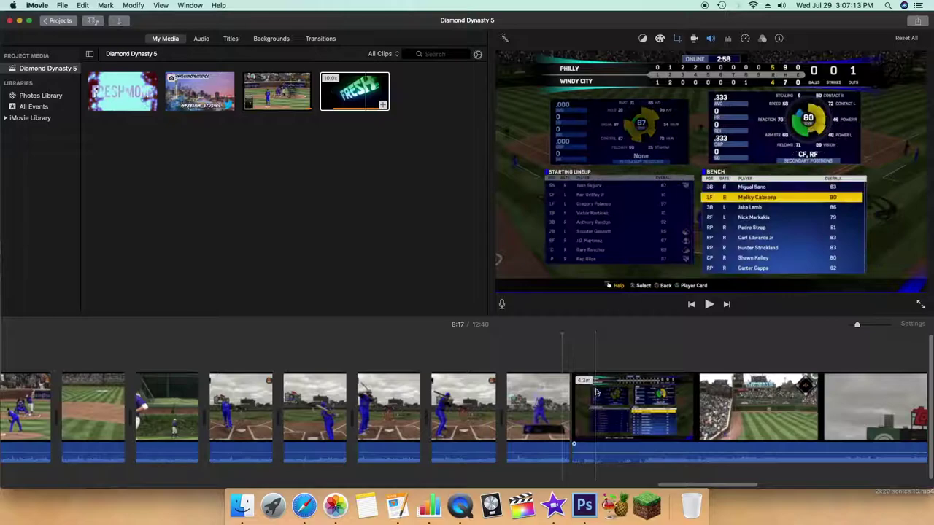
pyautogui.press('super+b')
pyautogui.click(606, 386)
pyautogui.press('BackSpace')
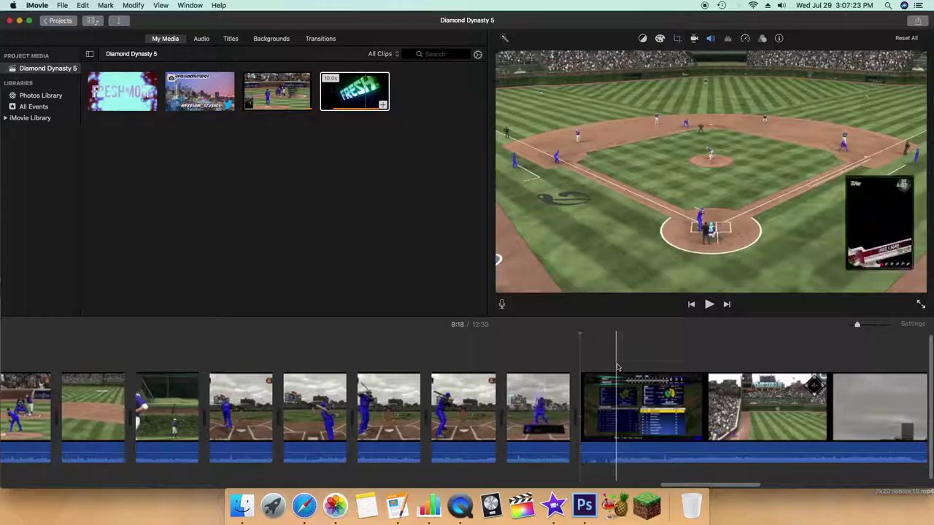
# Play the home-run at-bat and celebration, split the footage at the game stats card and the MLB logo, and delete the section between
pyautogui.press('space')
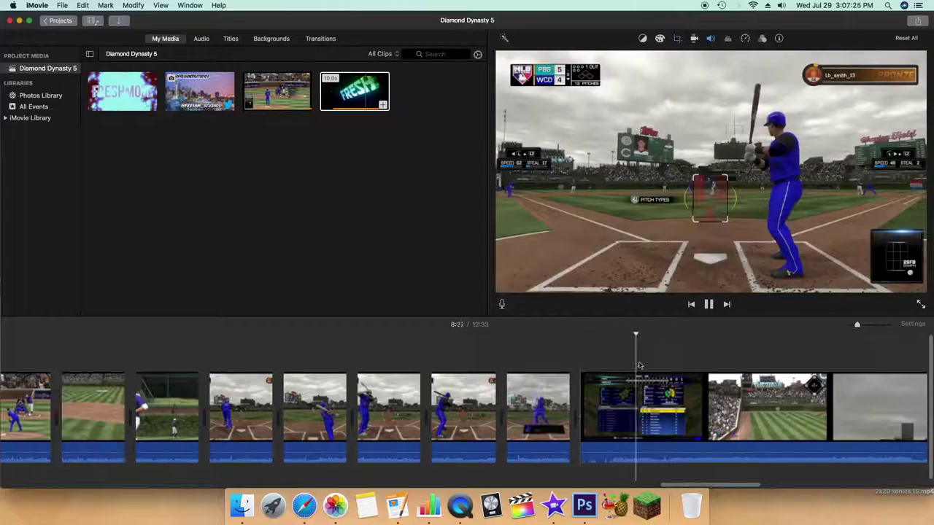
pyautogui.click(664, 361)
pyautogui.press('space')
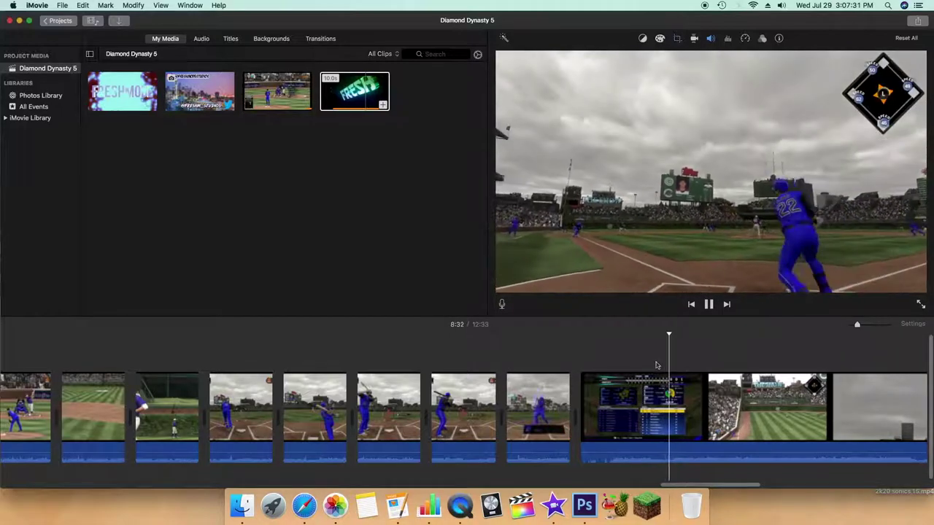
pyautogui.press('space')
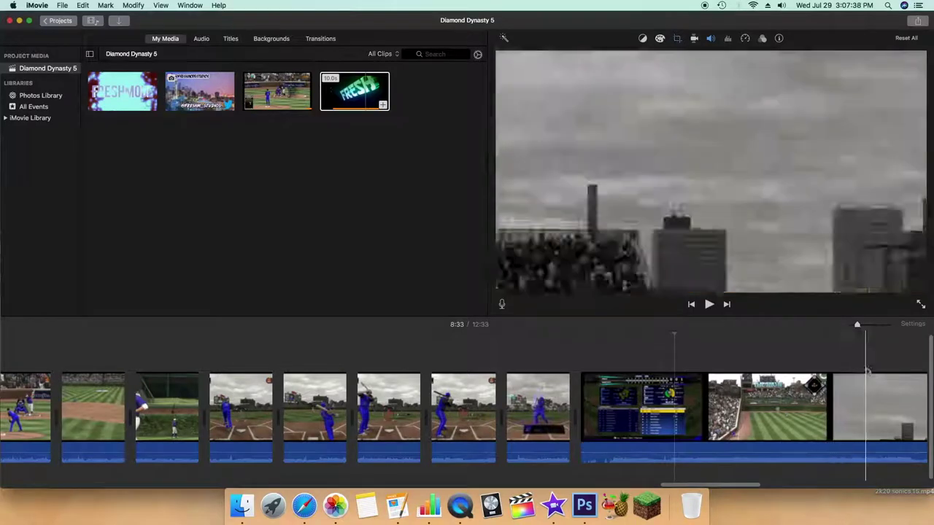
pyautogui.press('space')
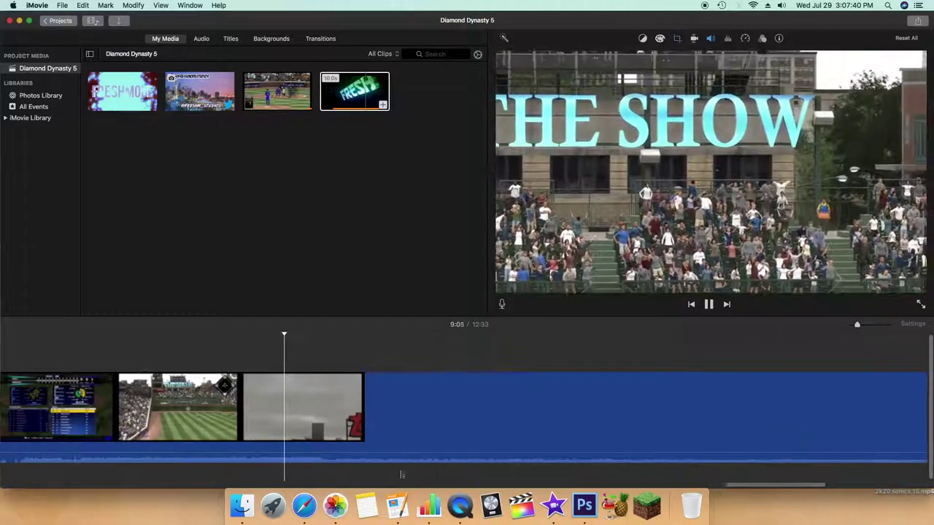
pyautogui.press('space')
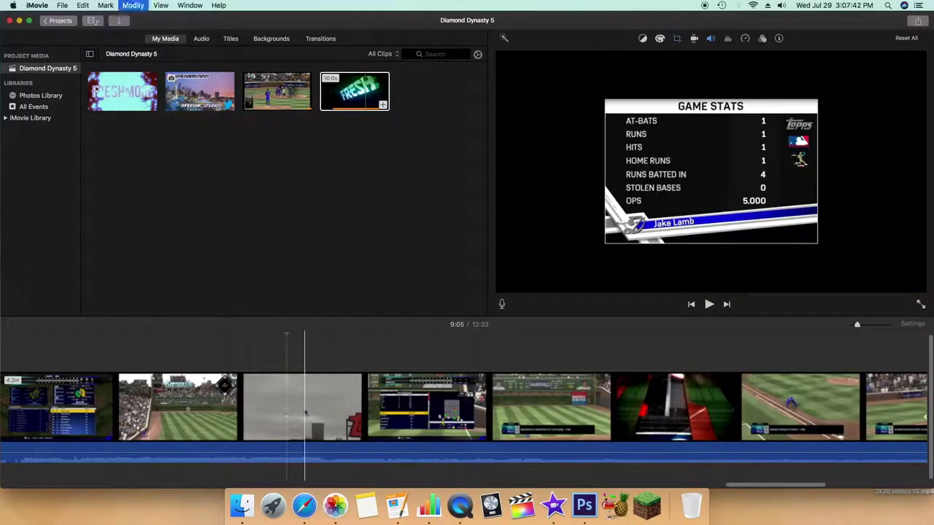
pyautogui.press('super+b')
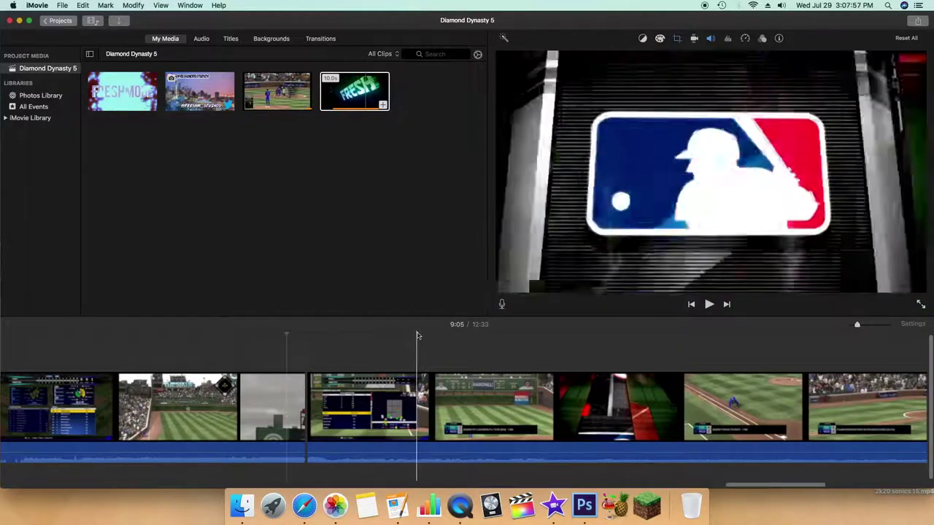
pyautogui.press('super+b')
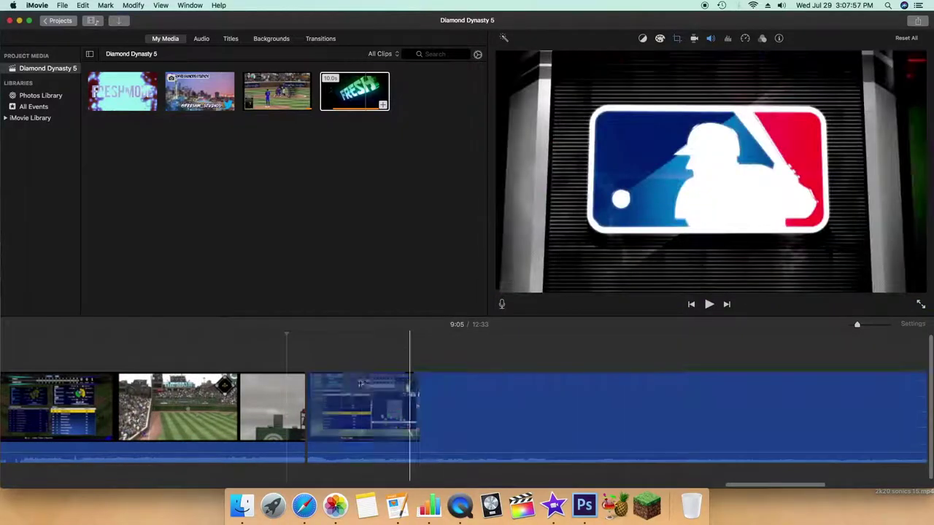
pyautogui.moveTo(363, 381); pyautogui.dragTo(356, 381)
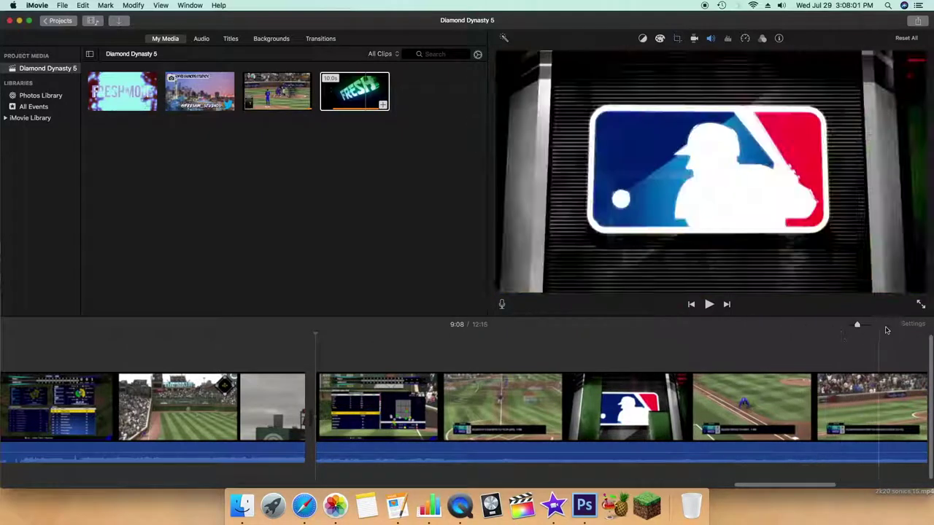
# Look through the home-run replay footage and split it just before the post-game menu
pyautogui.press('space')
pyautogui.press('space')
pyautogui.moveTo(795, 483); pyautogui.dragTo(827, 474)
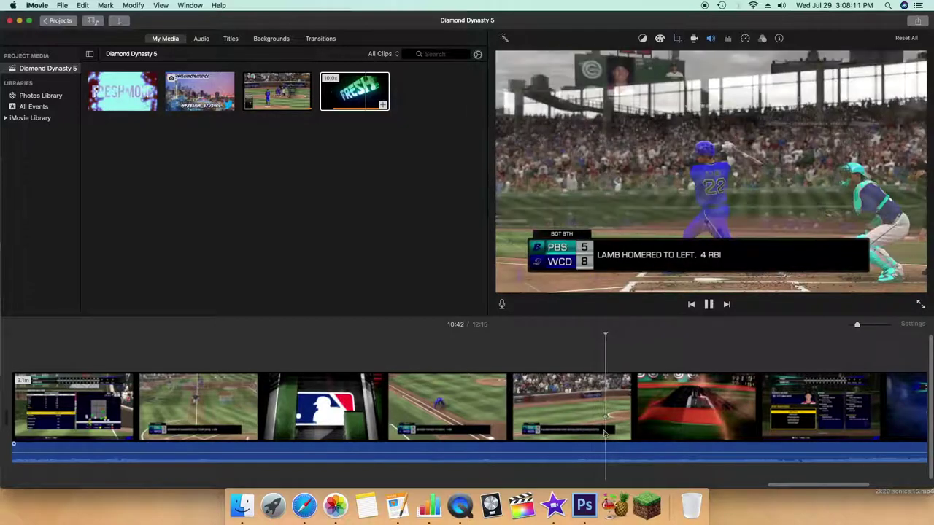
pyautogui.press('space')
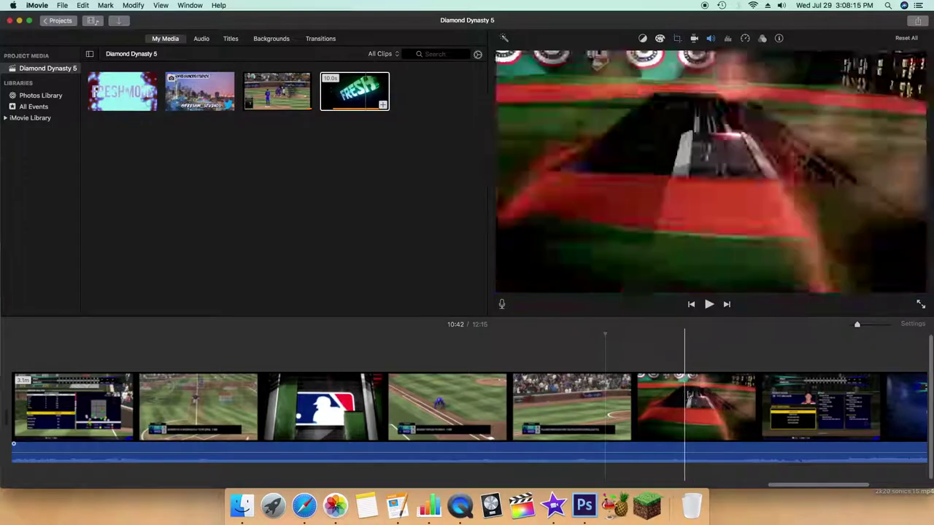
pyautogui.press('super+b')
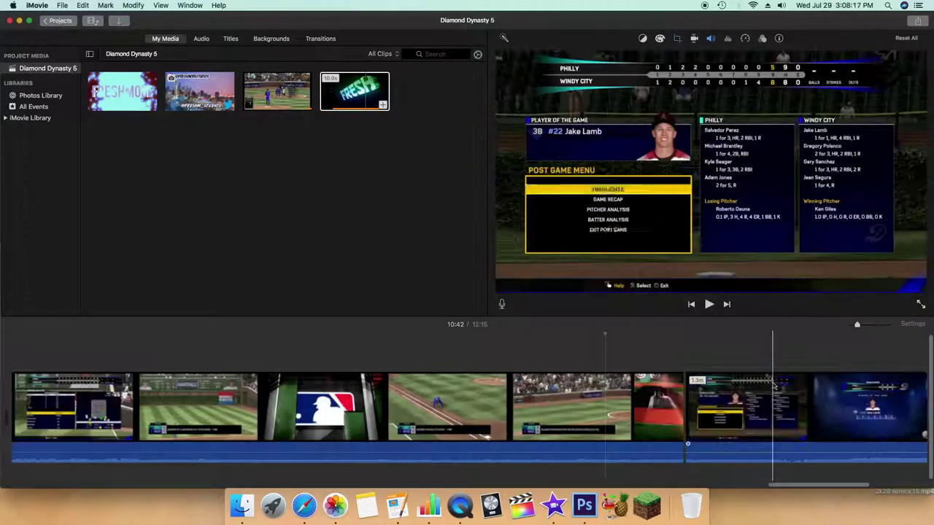
# Delete the post-game menu section, then split the Player of the Game stats footage after its opening and delete everything behind the cut
pyautogui.click(802, 387)
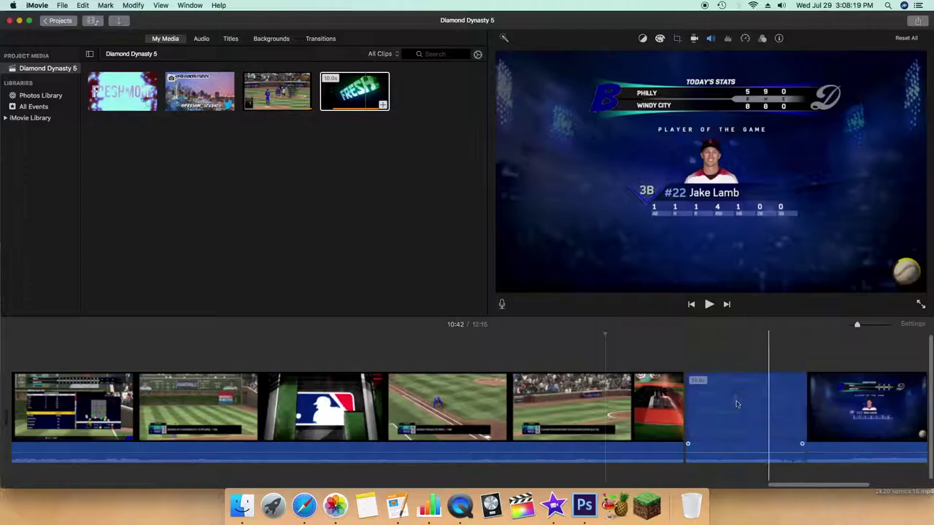
pyautogui.press('Delete')
pyautogui.hscroll(5, 802, 467)
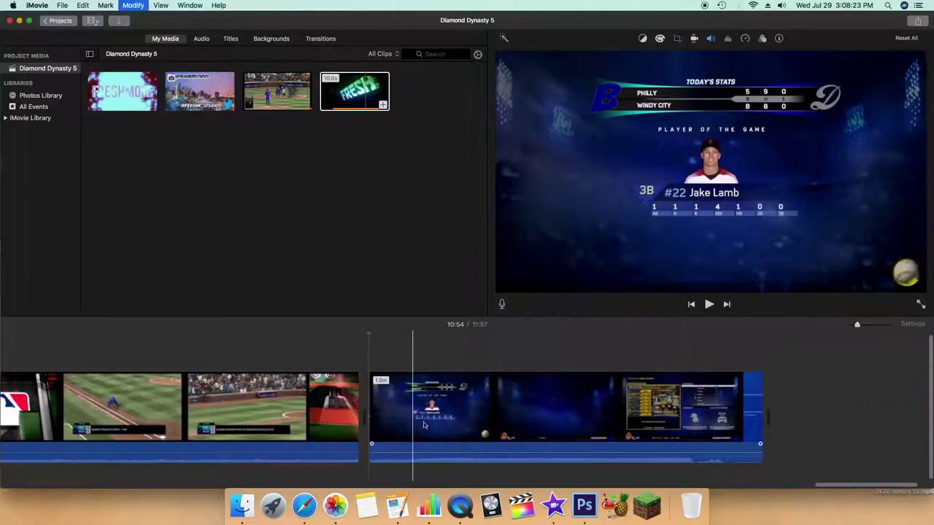
pyautogui.press('super+b')
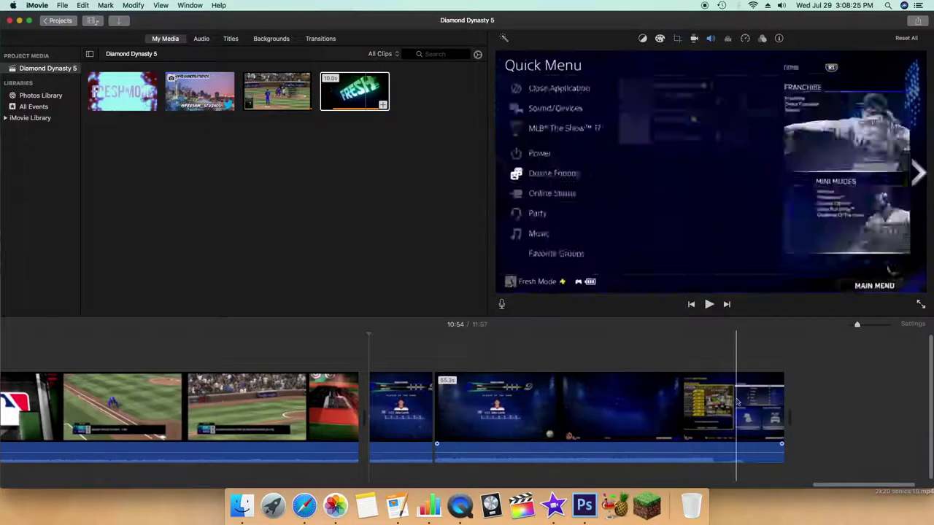
pyautogui.click(540, 416)
pyautogui.press('Delete')
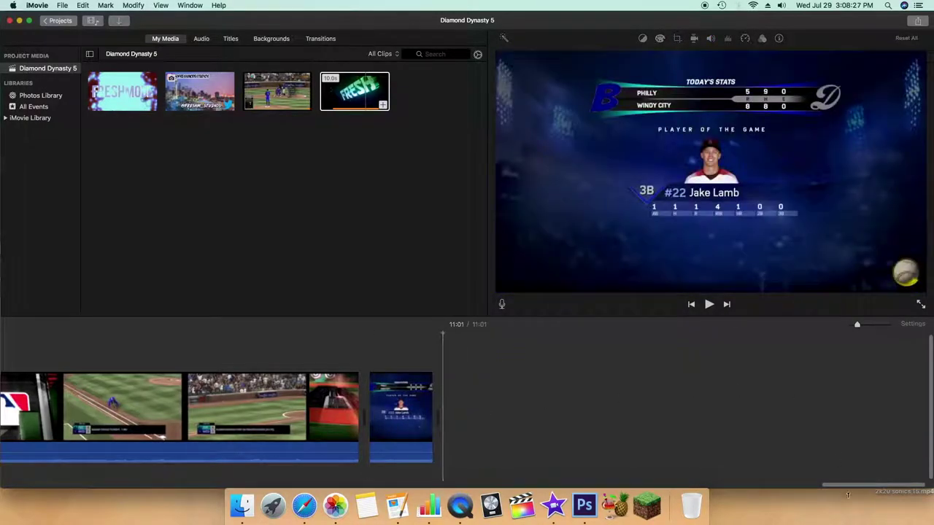
pyautogui.hscroll(-8, 848, 487)
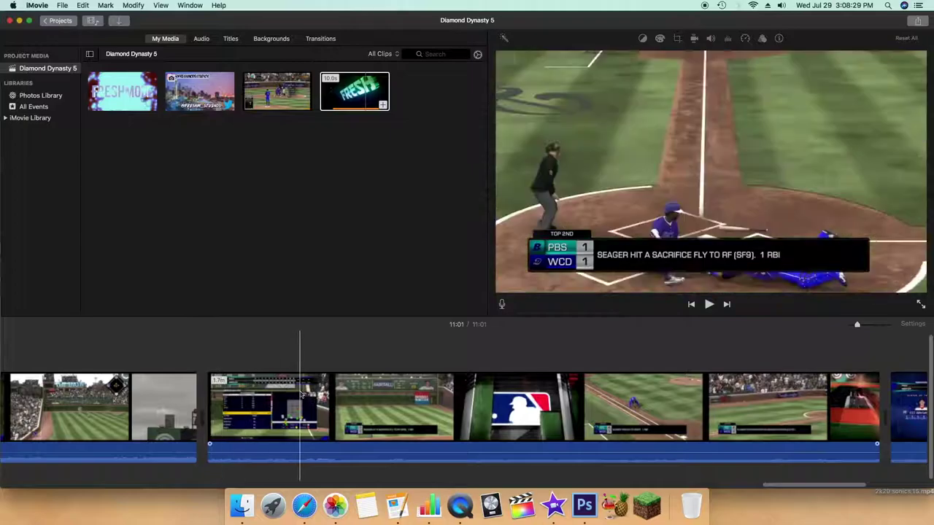
pyautogui.click(301, 394)
pyautogui.press('Delete')
pyautogui.press('super+z')
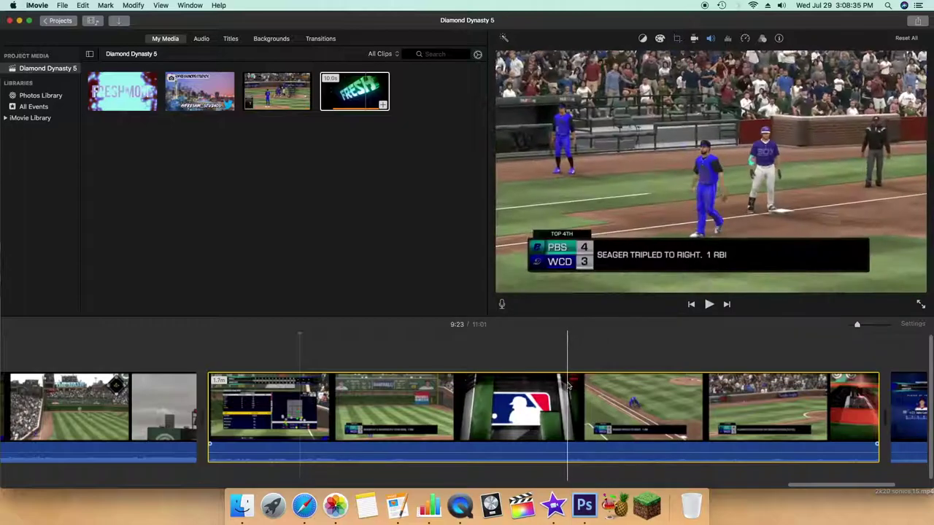
# Split the replay footage around the Top 4th triple, delete the short section between the cuts, and split the remaining replay into shorter pieces
pyautogui.press('super+b')
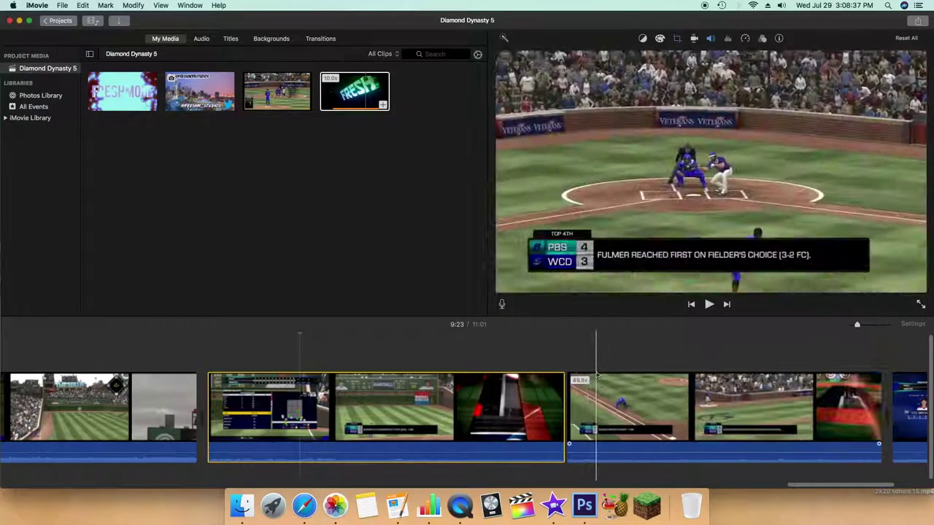
pyautogui.press('super+b')
pyautogui.click(591, 389)
pyautogui.press('BackSpace')
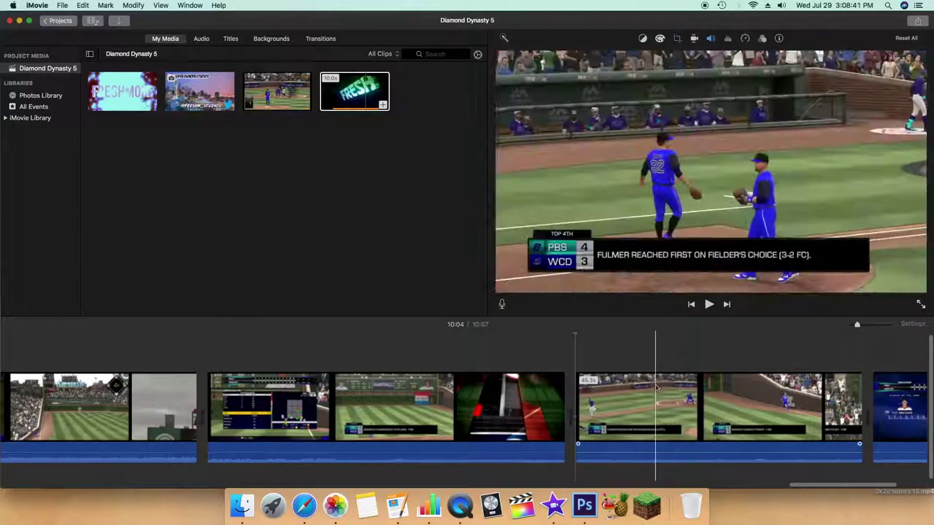
pyautogui.press('super+b')
pyautogui.press('super+b')
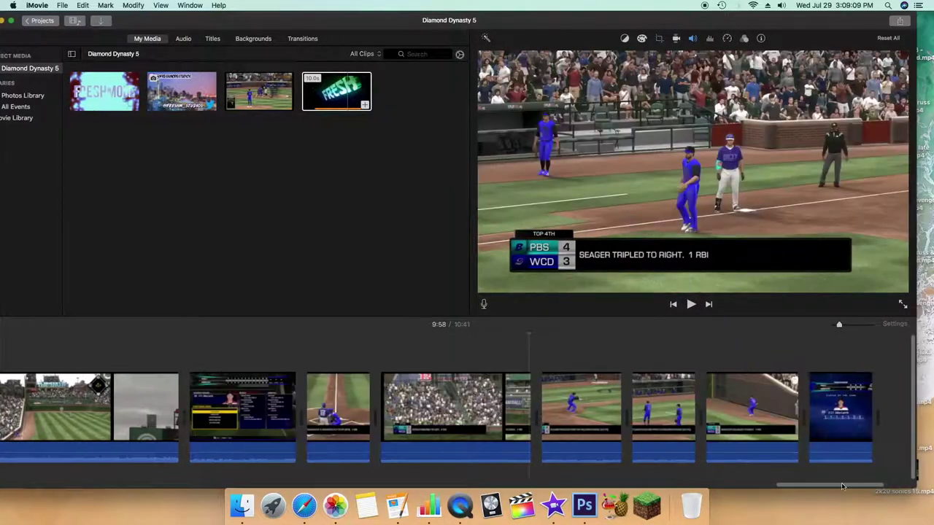
# Go back to the start of the timeline and review the FRESH intro and the opening gameplay clips
pyautogui.moveTo(843, 487); pyautogui.dragTo(793, 487)
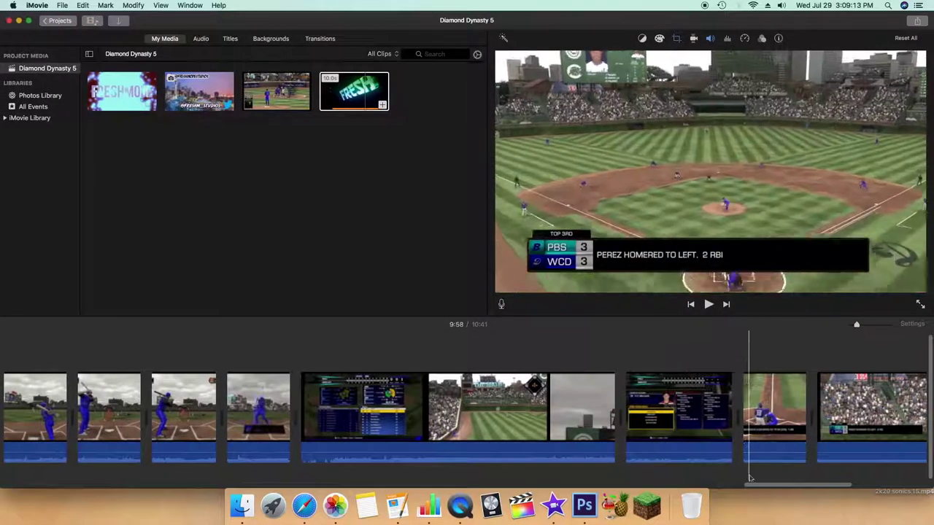
pyautogui.moveTo(767, 487); pyautogui.dragTo(9, 479)
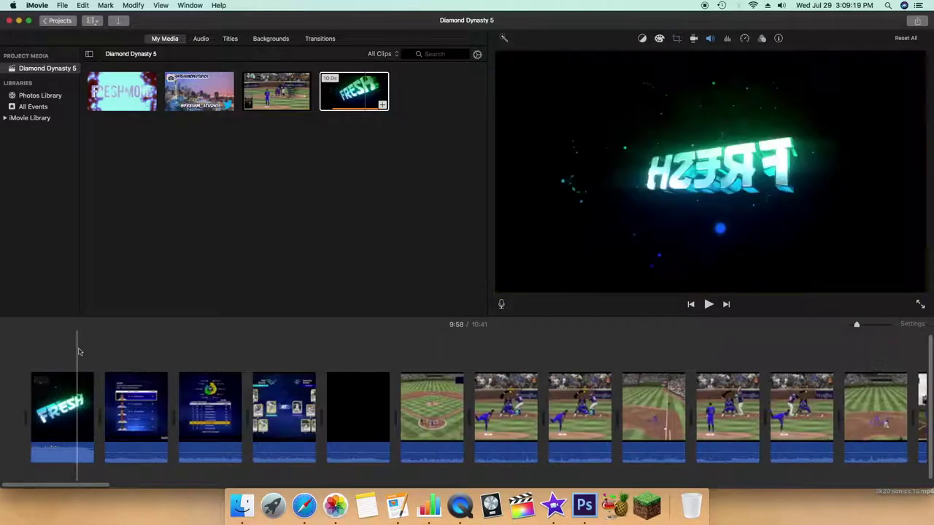
pyautogui.click(100, 360)
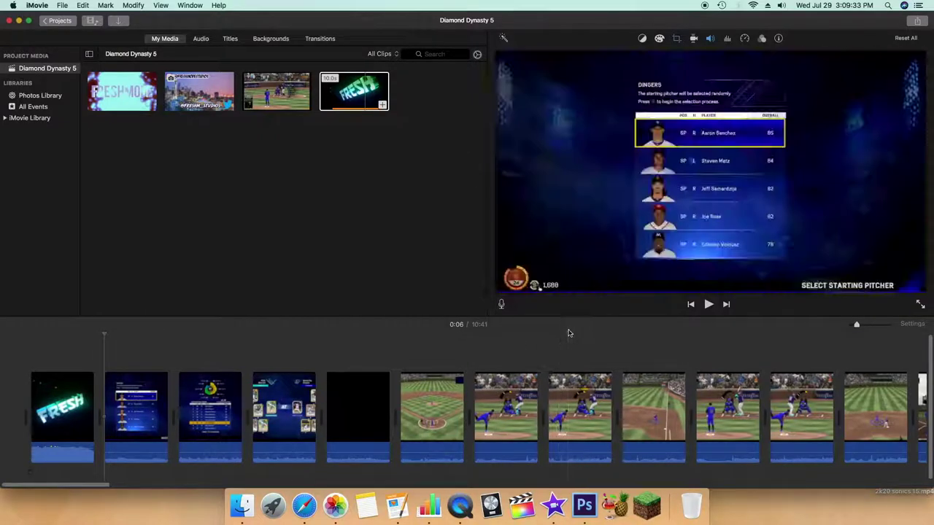
pyautogui.click(653, 343)
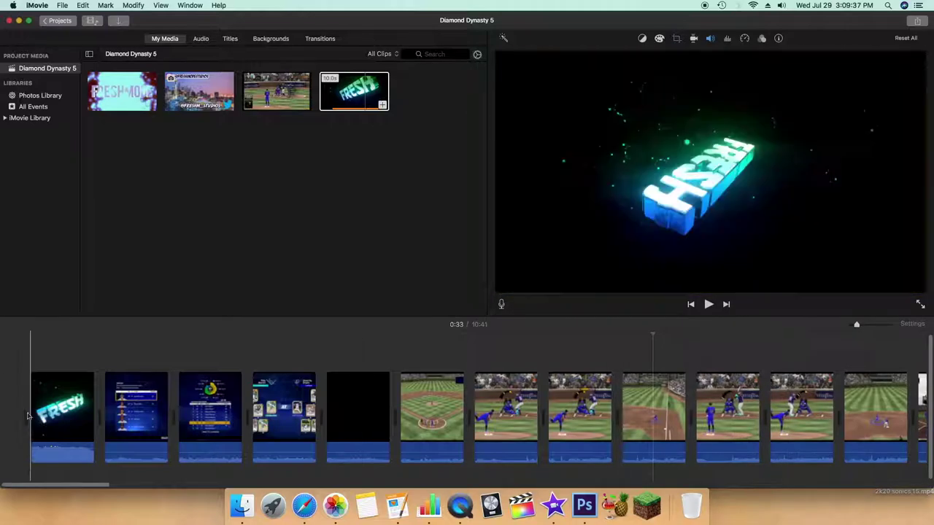
# Switch to Finder, show all 2018 tracks in the Chuki folder, and import several instrumental beats, including ASAP MOB TYPE BEAT, into the iMovie project
pyautogui.click(242, 505)
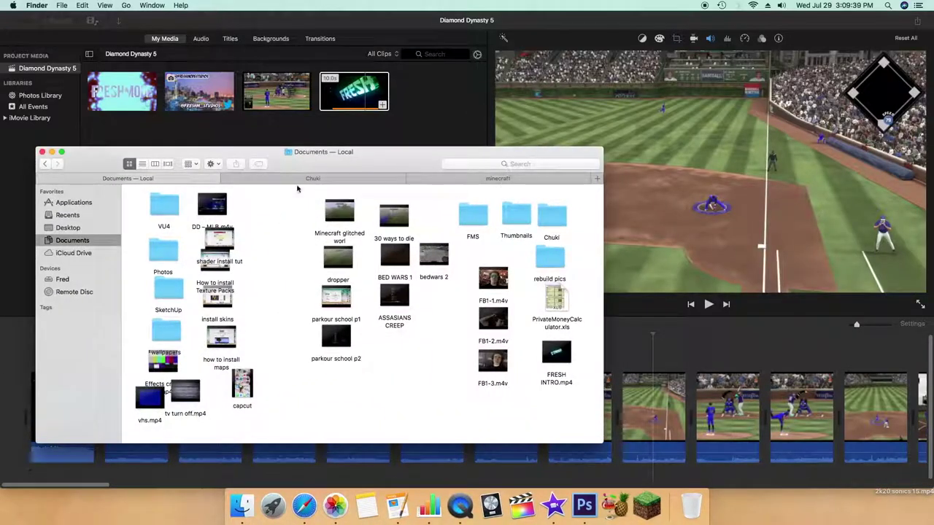
pyautogui.click(298, 181)
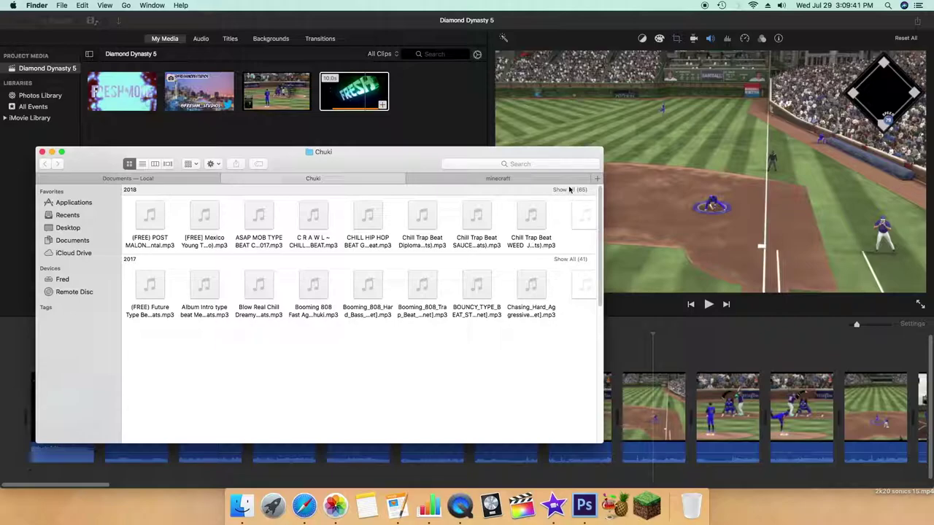
pyautogui.click(569, 189)
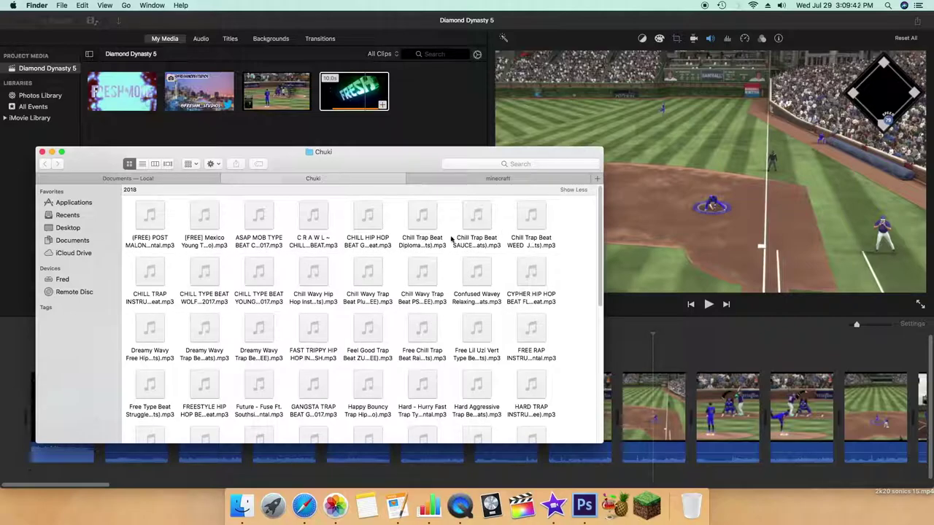
pyautogui.click(270, 243)
pyautogui.scroll(-2, 367, 274)
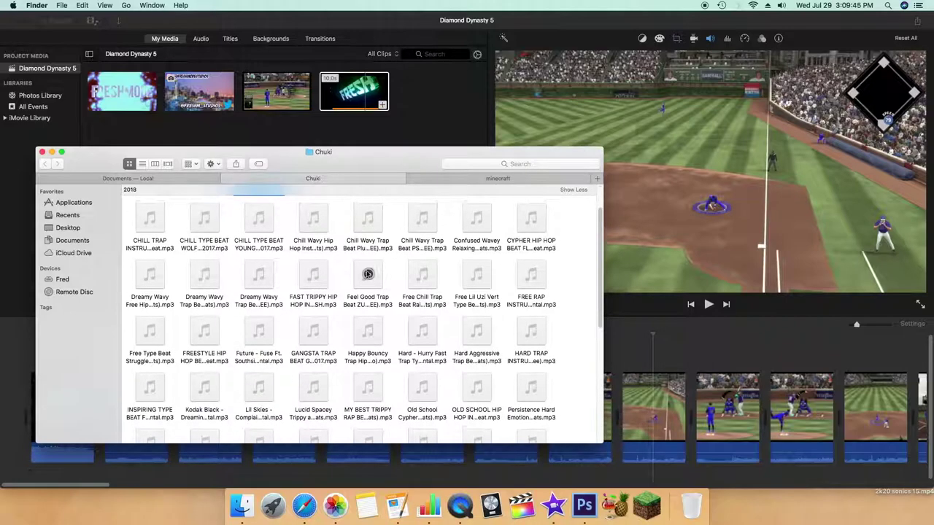
pyautogui.click(321, 249)
pyautogui.scroll(2, 314, 274)
pyautogui.keyDown('super'); pyautogui.click(267, 241); pyautogui.keyUp('super')
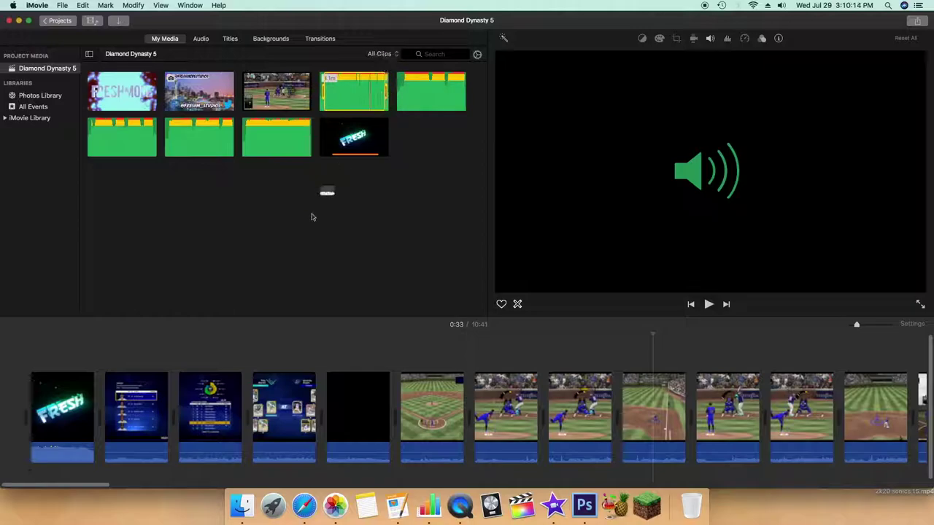
# Place the ASAP MOB TYPE BEAT COZY track under the gameplay directly after the FRESH intro and lower its volume to about 28%
pyautogui.moveTo(210, 391); pyautogui.dragTo(174, 434)
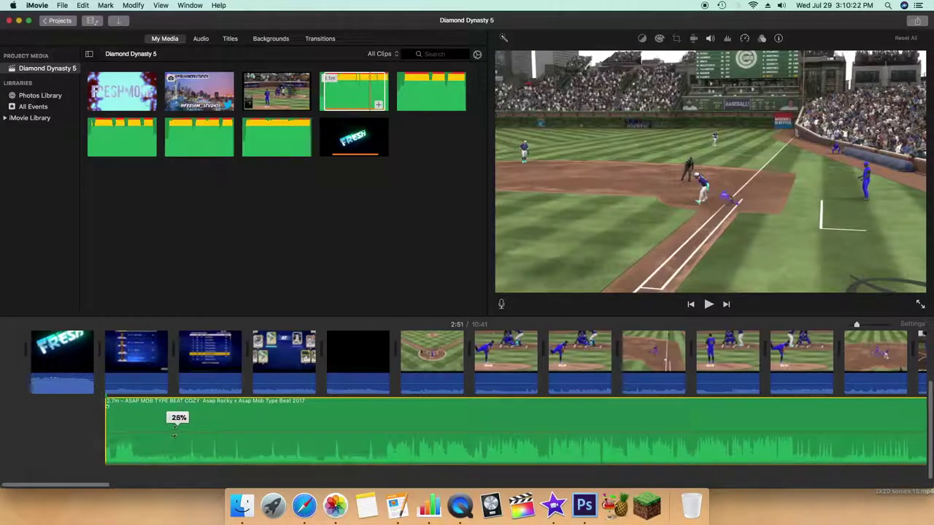
pyautogui.hscroll(20, 84, 488)
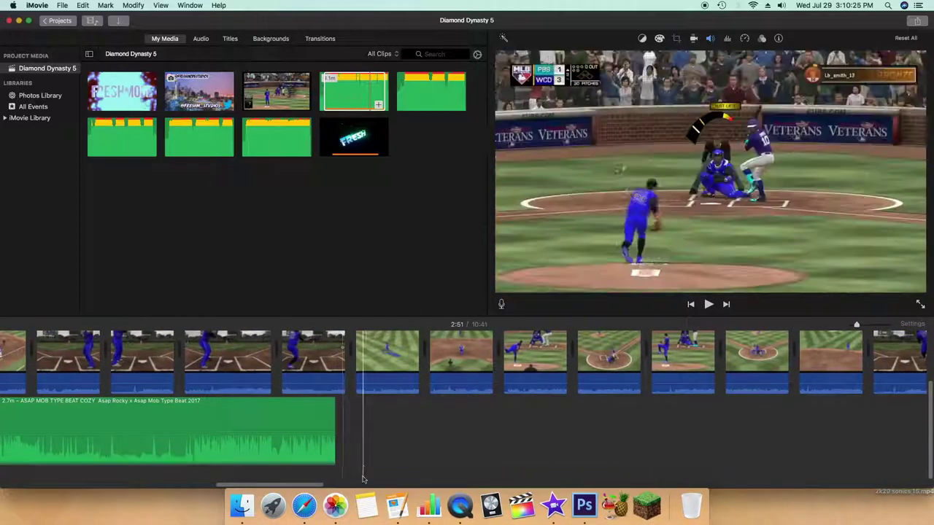
pyautogui.click(275, 441)
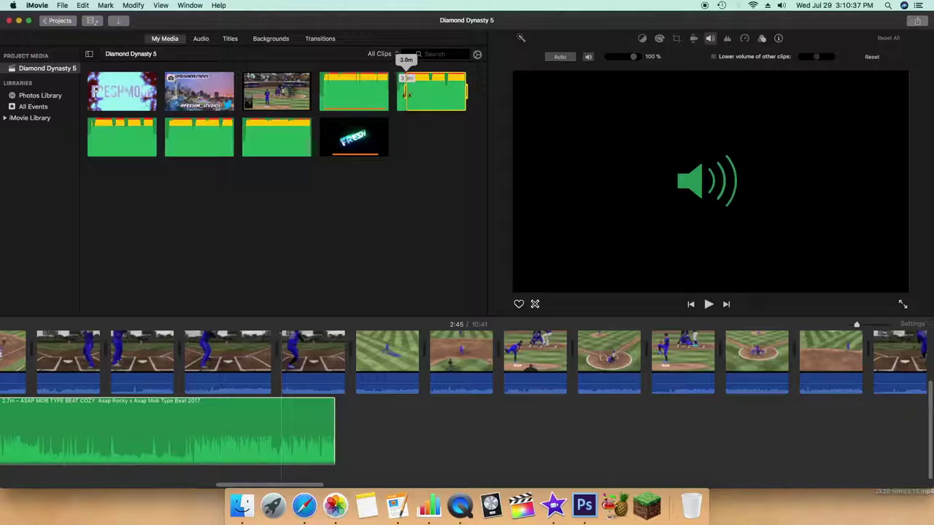
# Place PIANO TYPE BEAT SKY, without its opening, directly behind the first music track and lower its volume to 25%
pyautogui.moveTo(438, 106); pyautogui.dragTo(338, 427)
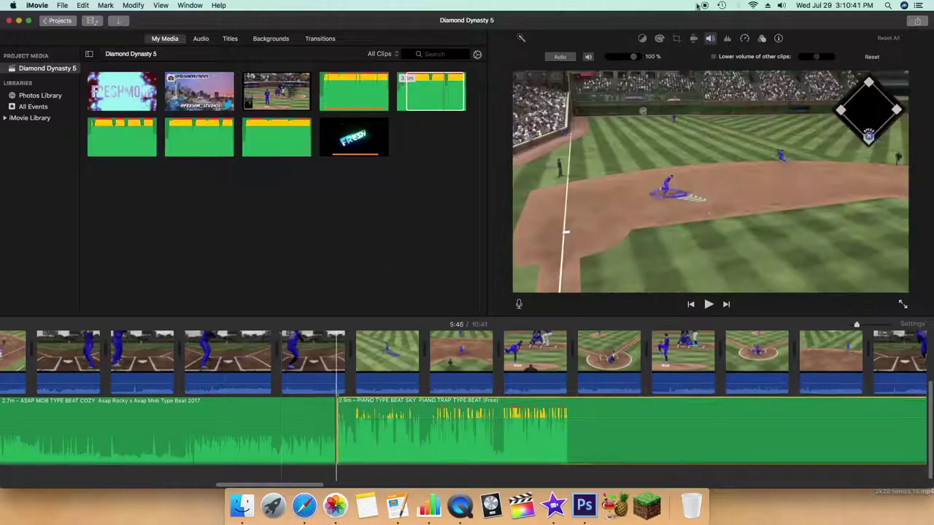
pyautogui.click(713, 40)
pyautogui.click(728, 39)
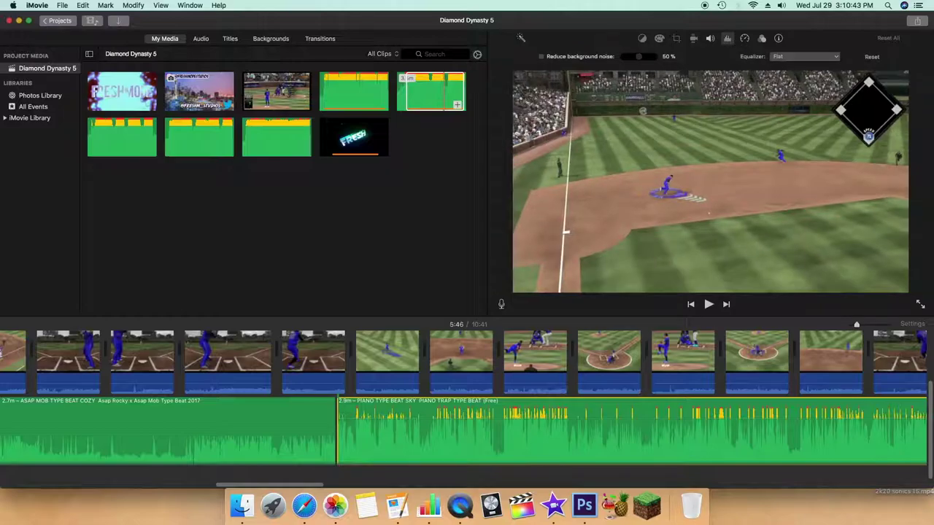
pyautogui.click(711, 40)
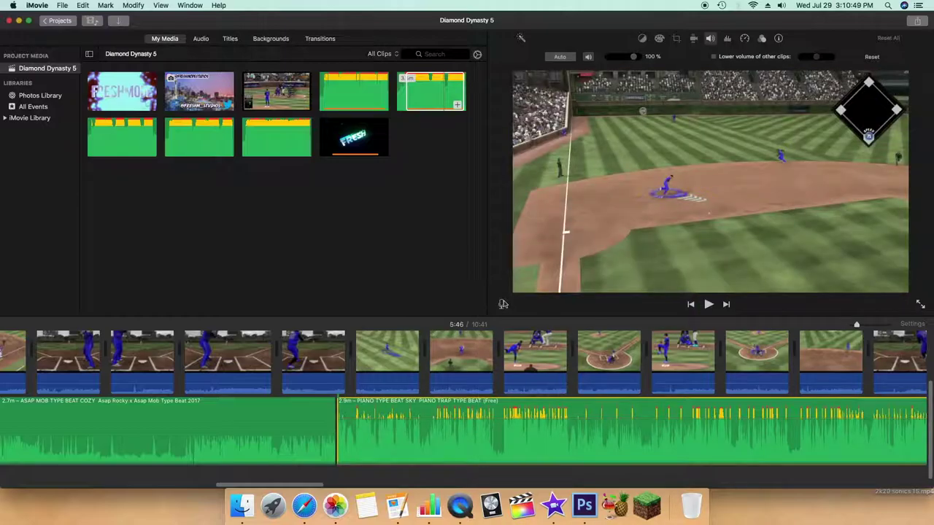
pyautogui.moveTo(396, 416); pyautogui.dragTo(392, 429)
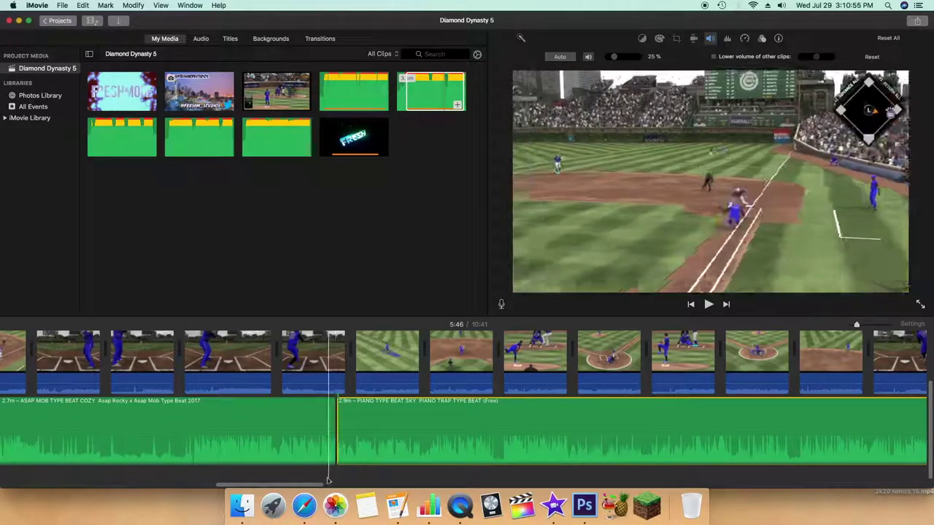
# Check where the PIANO TYPE BEAT SKY track ends beneath the gameplay clips
pyautogui.hscroll(10, 416, 463)
pyautogui.hscroll(15, 452, 462)
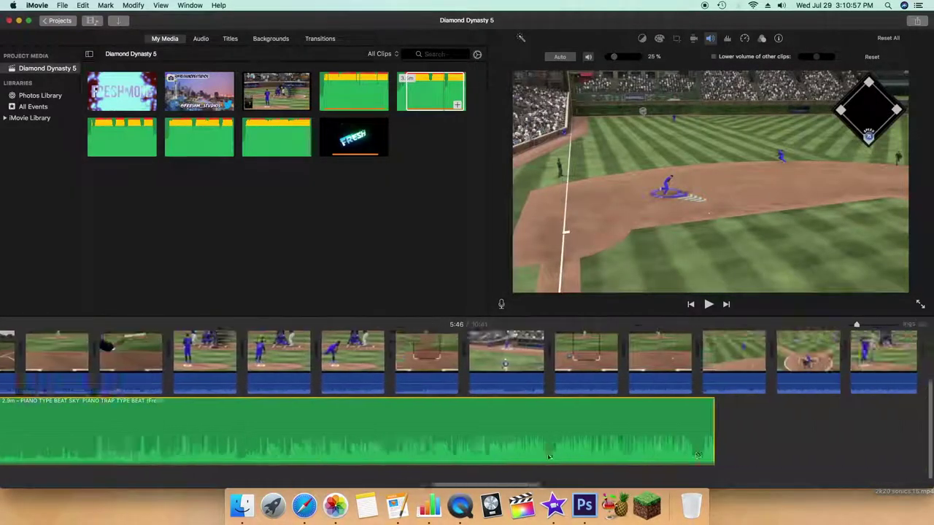
pyautogui.click(594, 479)
pyautogui.moveTo(586, 483); pyautogui.dragTo(530, 479)
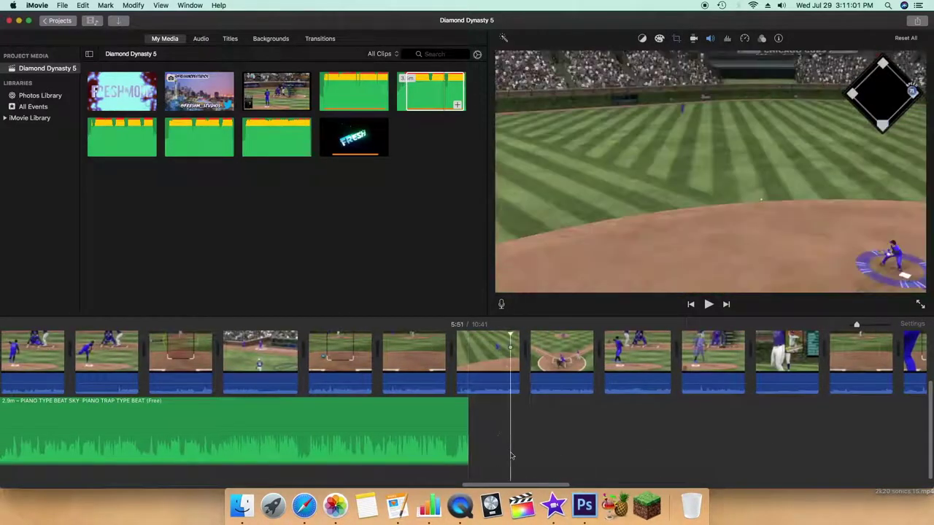
pyautogui.click(471, 370)
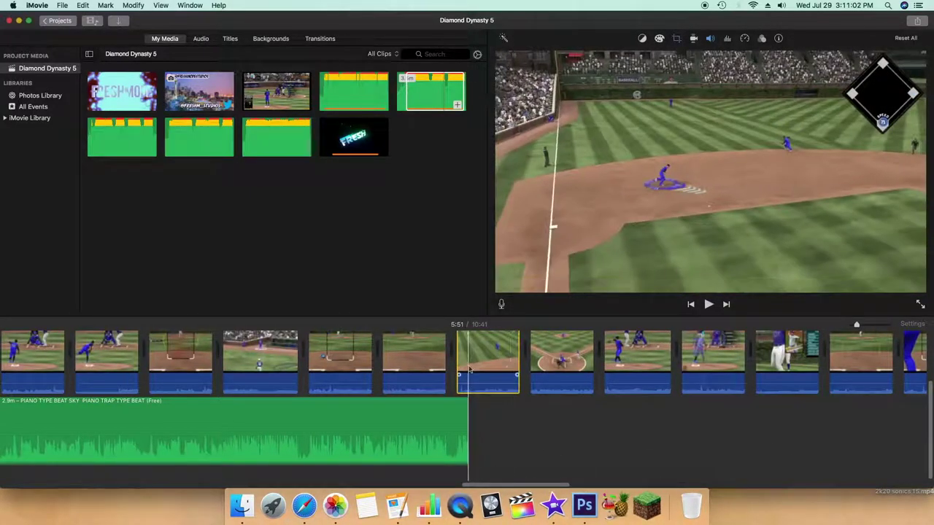
# Open the How to install texture packs project to look at its music track, and return to the Diamond Dynasty 5 project
pyautogui.click(60, 21)
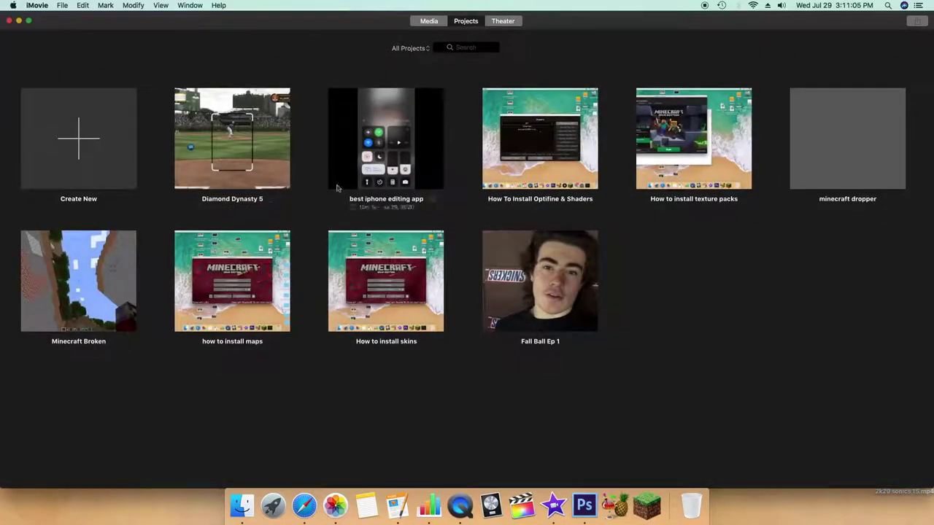
pyautogui.doubleClick(682, 129)
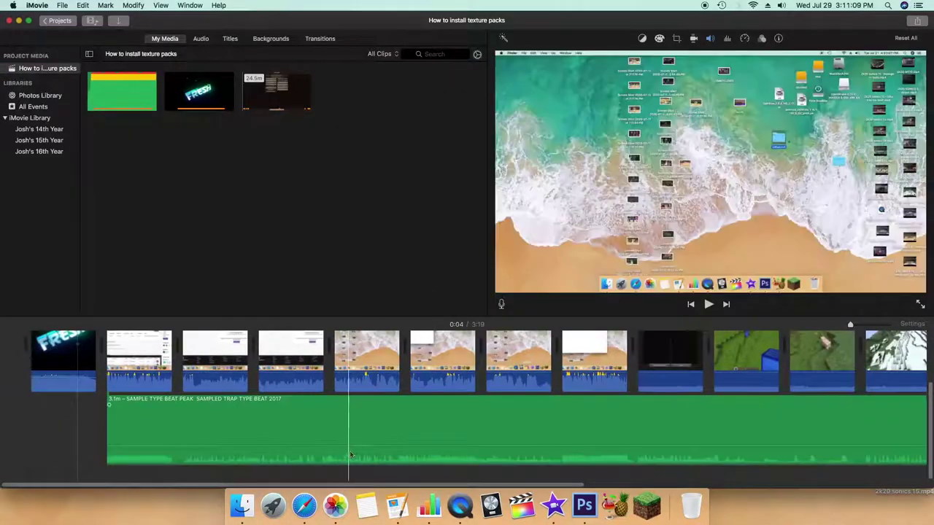
pyautogui.click(60, 21)
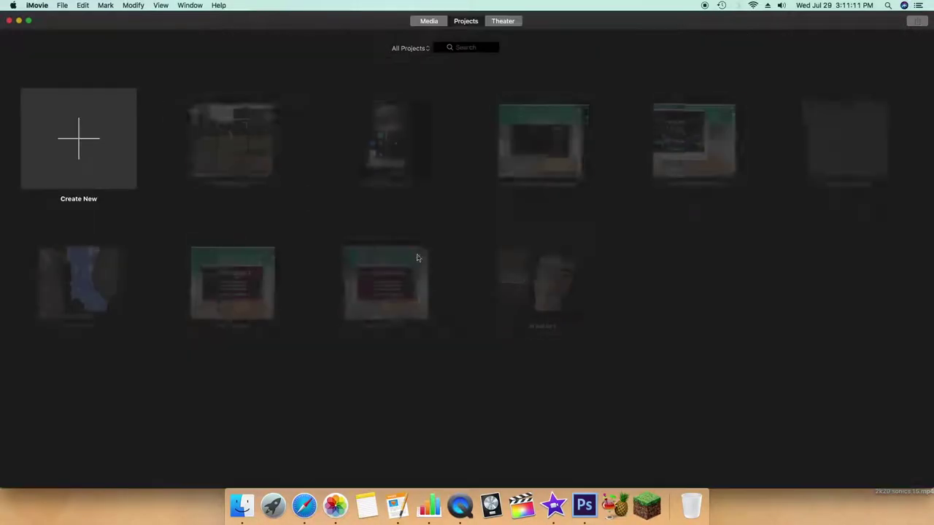
pyautogui.doubleClick(278, 131)
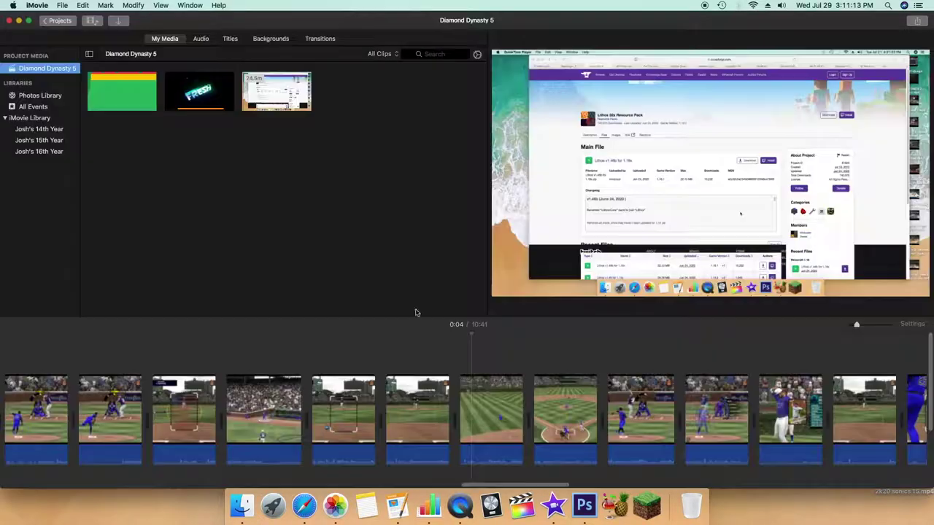
# Place the Chill Wavy Hip Hop Instrumental Launch beat, without its opening, directly behind the PIANO TYPE BEAT SKY track
pyautogui.hscroll(10, 511, 438)
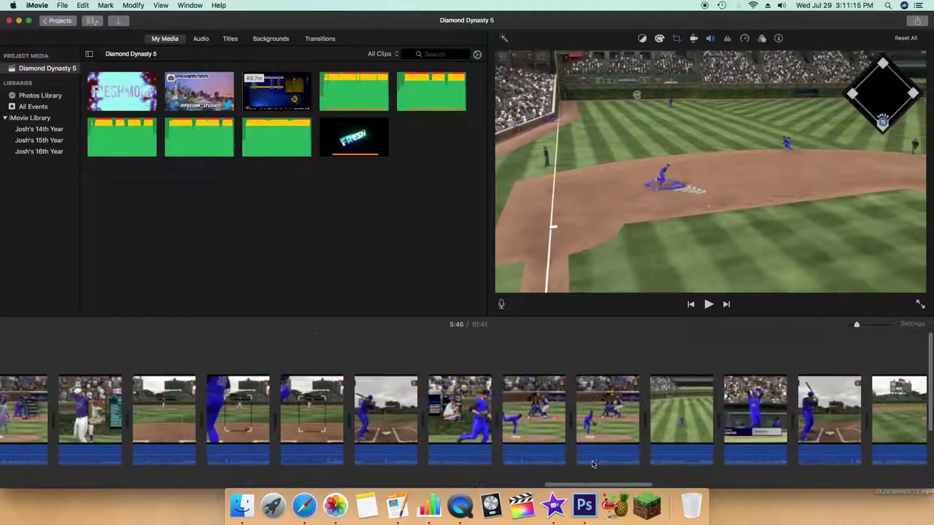
pyautogui.scroll(-2, 561, 474)
pyautogui.moveTo(538, 484); pyautogui.dragTo(482, 484)
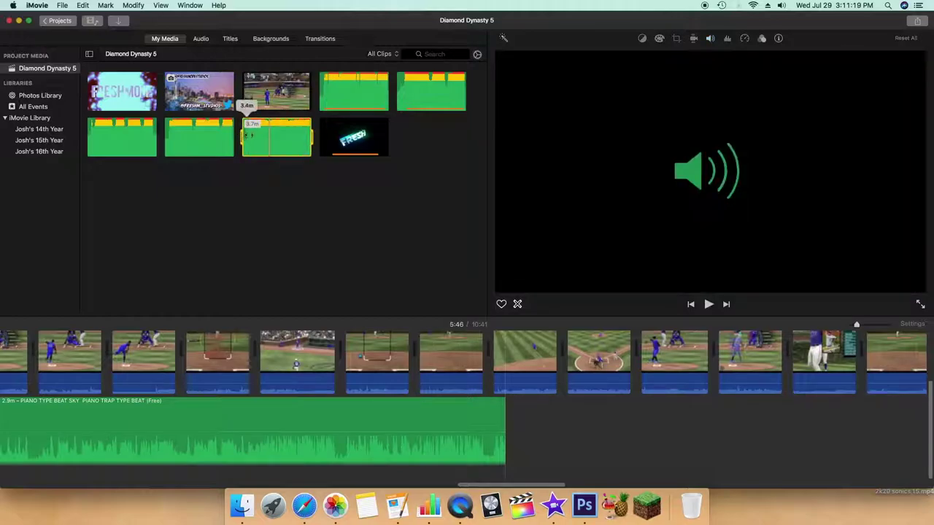
pyautogui.moveTo(306, 137); pyautogui.dragTo(506, 427)
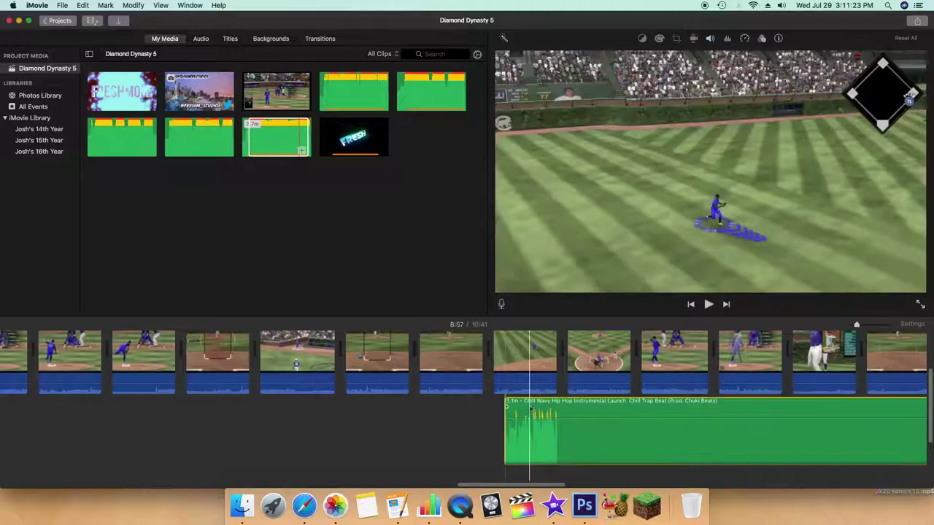
# Lower the volume of the Chill Wavy Hip Hop Instrumental Launch beat and place SMOOTH MELLOW HIP HOP INSTRUMENTAL OBSERVE, without its opening, directly behind it
pyautogui.moveTo(531, 411); pyautogui.dragTo(531, 431)
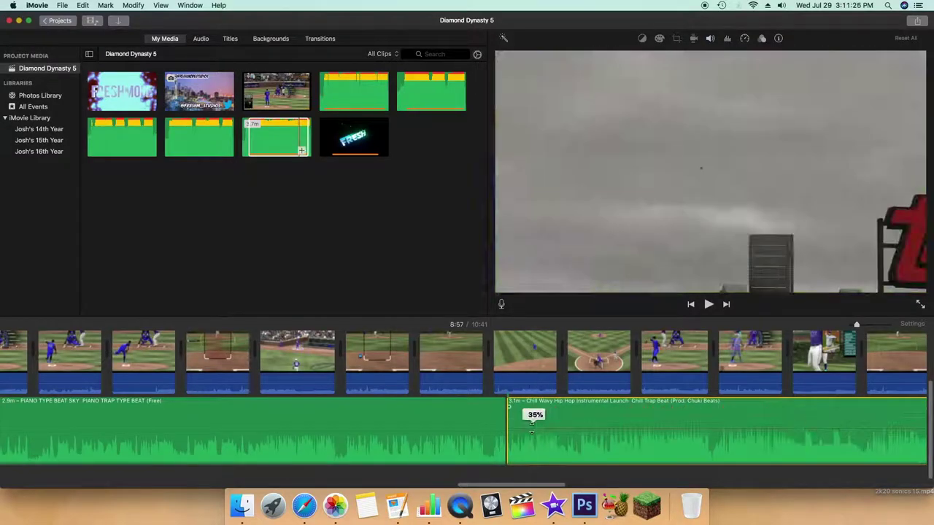
pyautogui.hscroll(10, 730, 408)
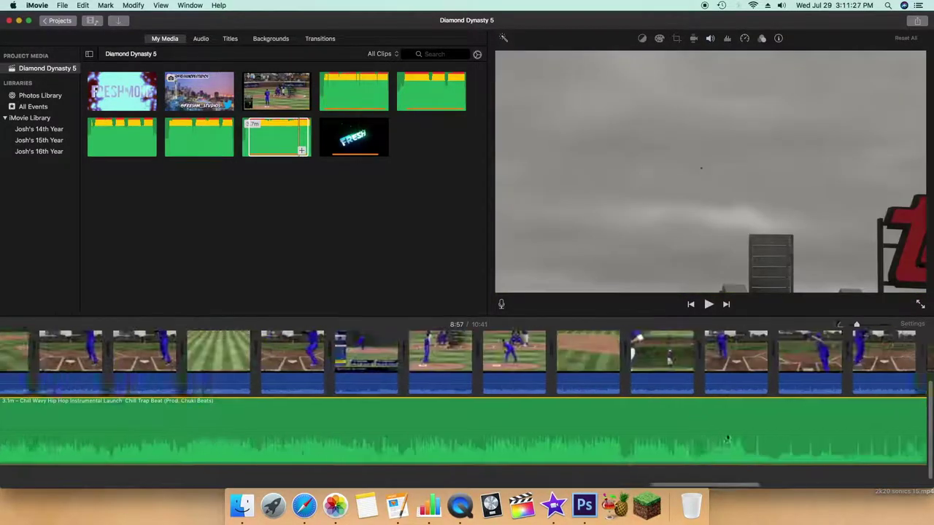
pyautogui.hscroll(10, 812, 397)
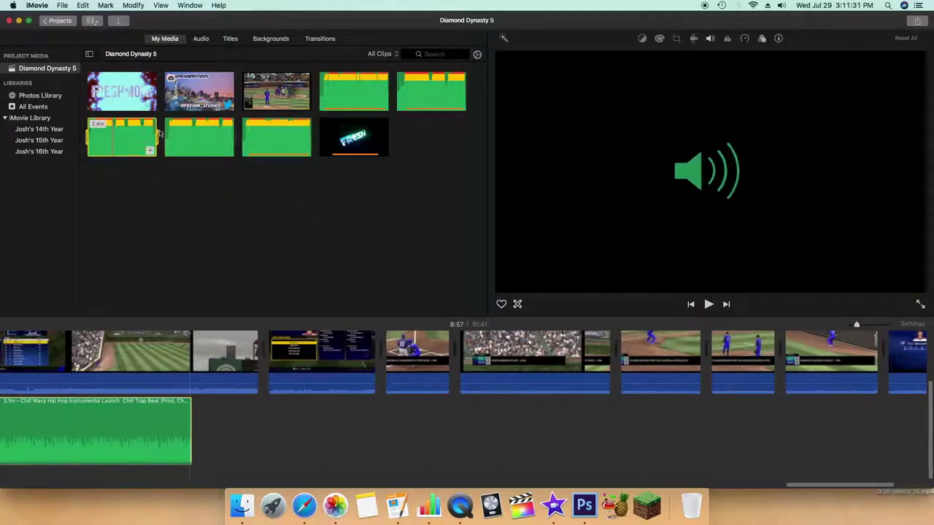
pyautogui.moveTo(93, 137); pyautogui.dragTo(196, 436)
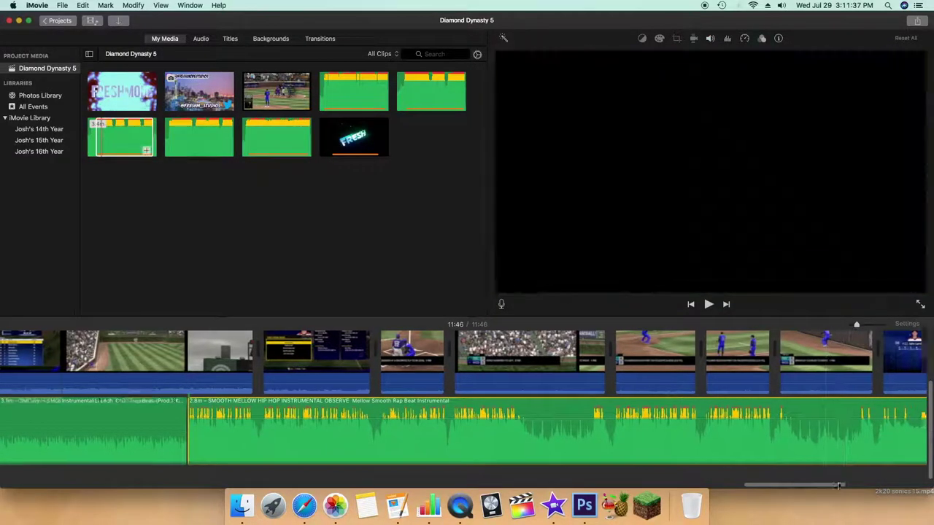
# Cut off the part of the SMOOTH MELLOW track that runs past the last gameplay clip, and lower the remaining track's volume
pyautogui.moveTo(838, 486); pyautogui.dragTo(871, 485)
pyautogui.press('super+b')
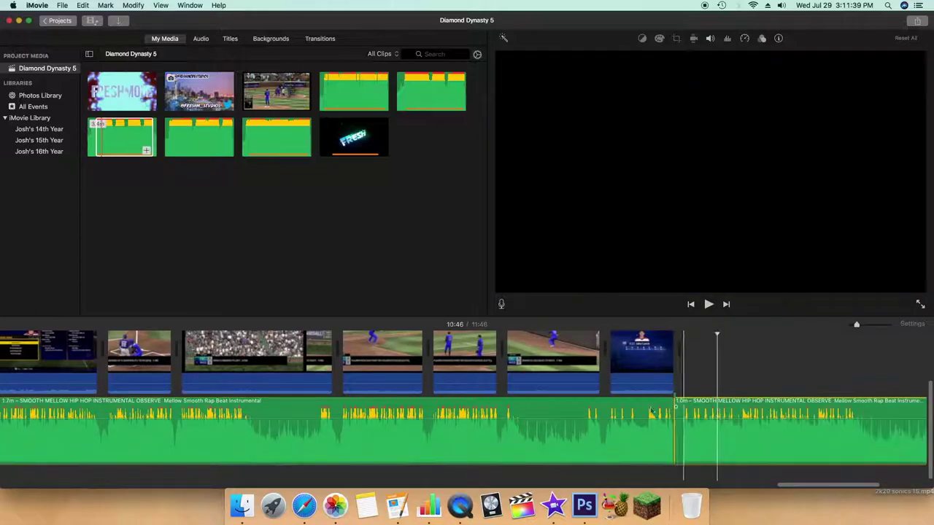
pyautogui.press('Delete')
pyautogui.moveTo(637, 409); pyautogui.dragTo(635, 433)
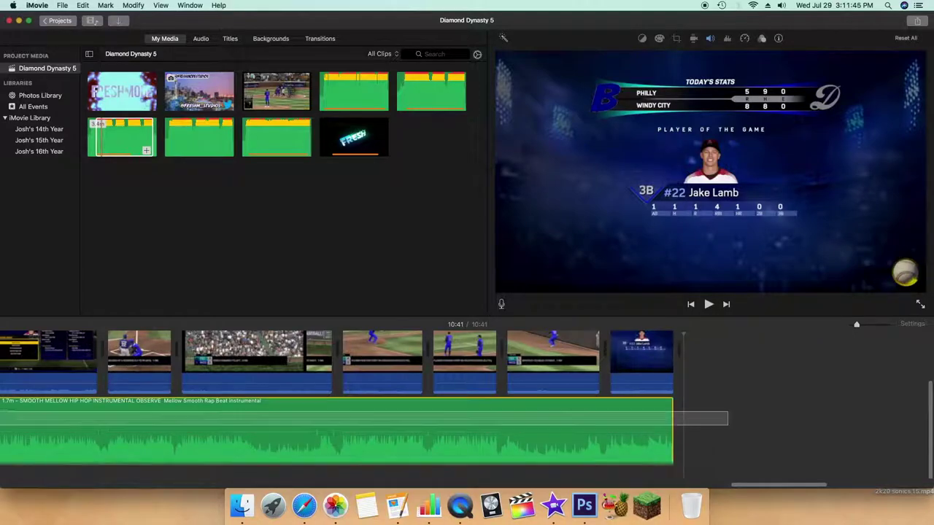
pyautogui.hscroll(-10, 726, 428)
pyautogui.hscroll(-15, 467, 397)
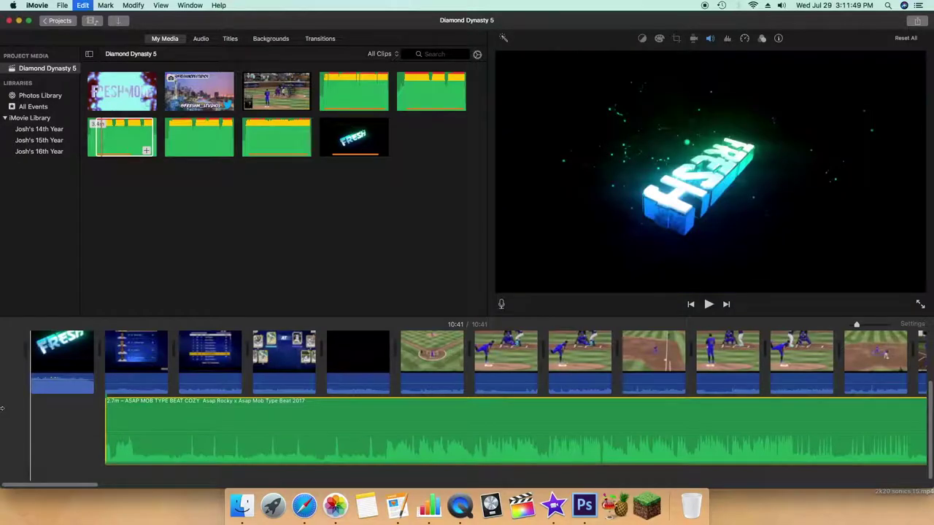
pyautogui.moveTo(2, 408); pyautogui.dragTo(3, 406)
pyautogui.press('super+z')
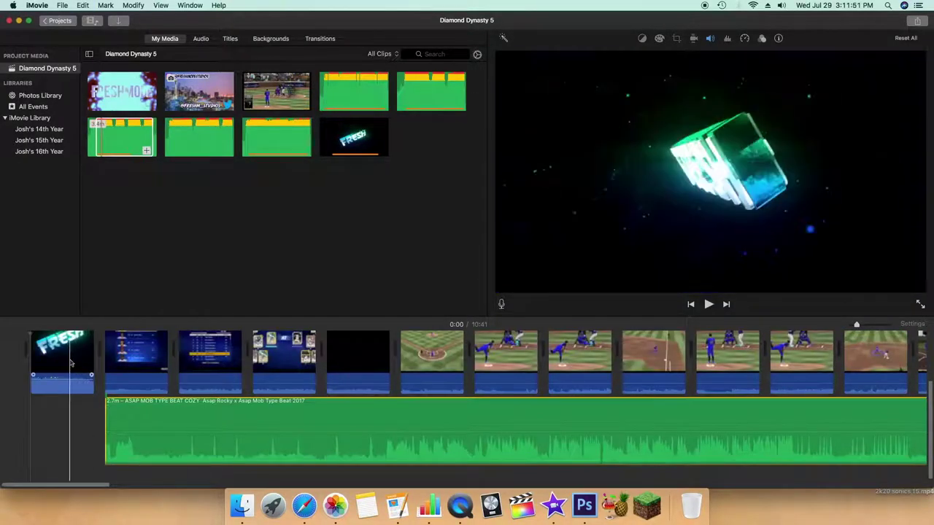
pyautogui.press('super+z')
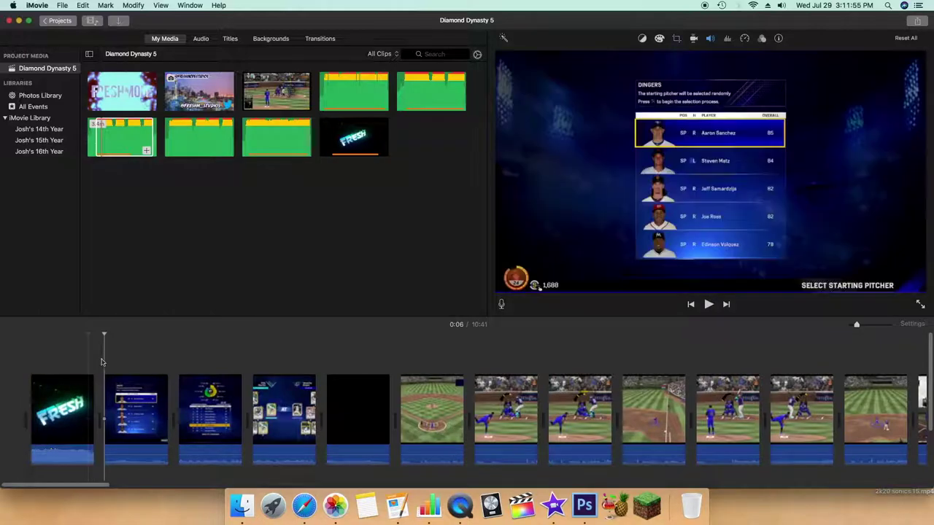
pyautogui.press('super+shift+z')
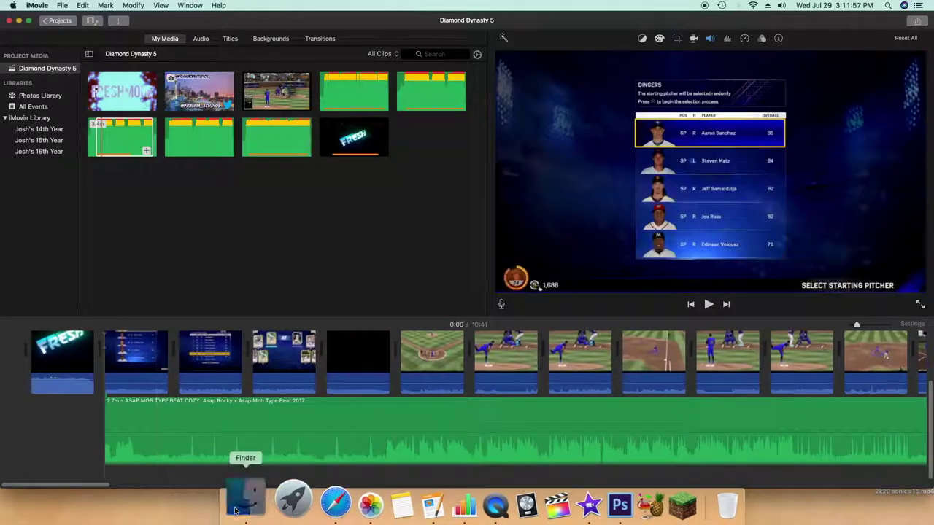
pyautogui.click(241, 504)
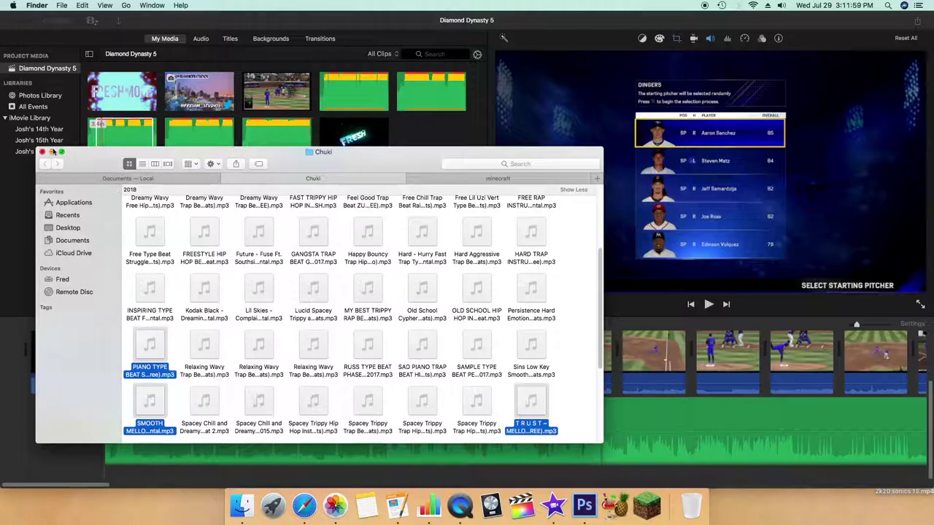
pyautogui.click(51, 152)
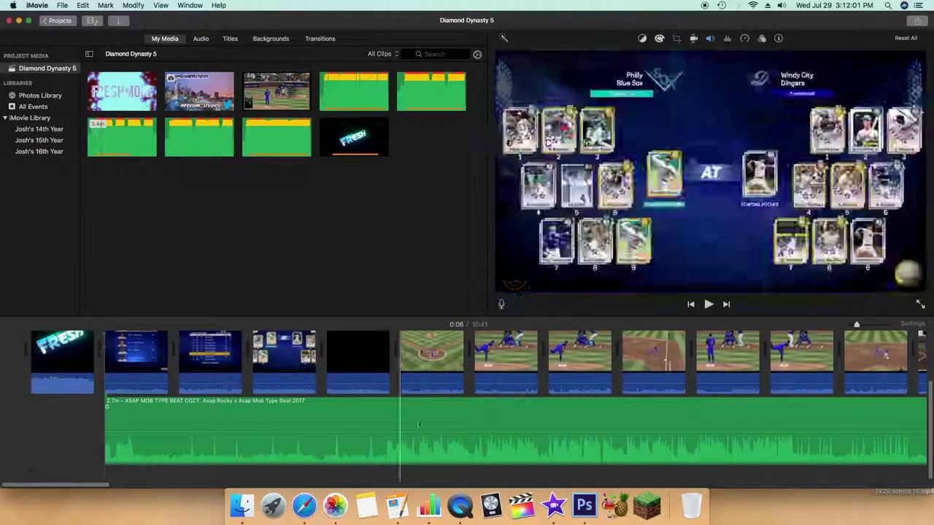
pyautogui.click(59, 20)
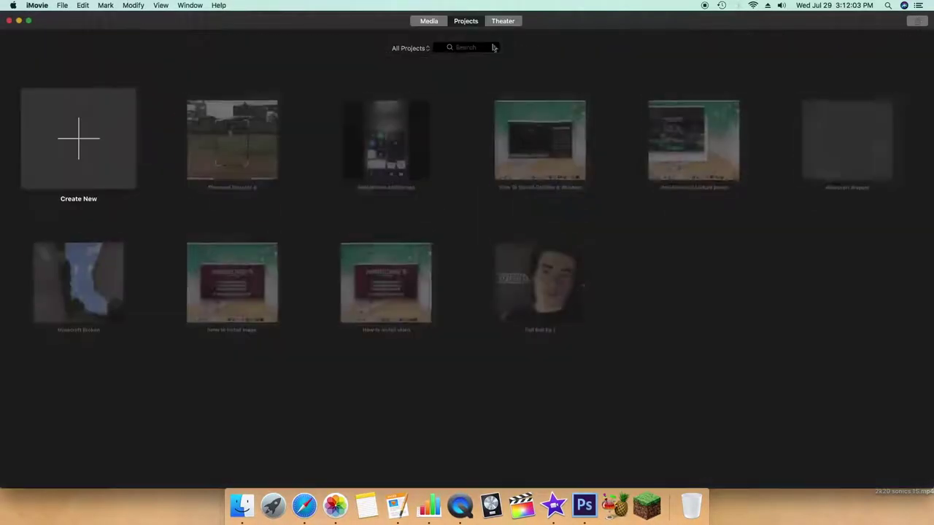
pyautogui.click(60, 140)
pyautogui.click(289, 207)
pyautogui.doubleClick(259, 135)
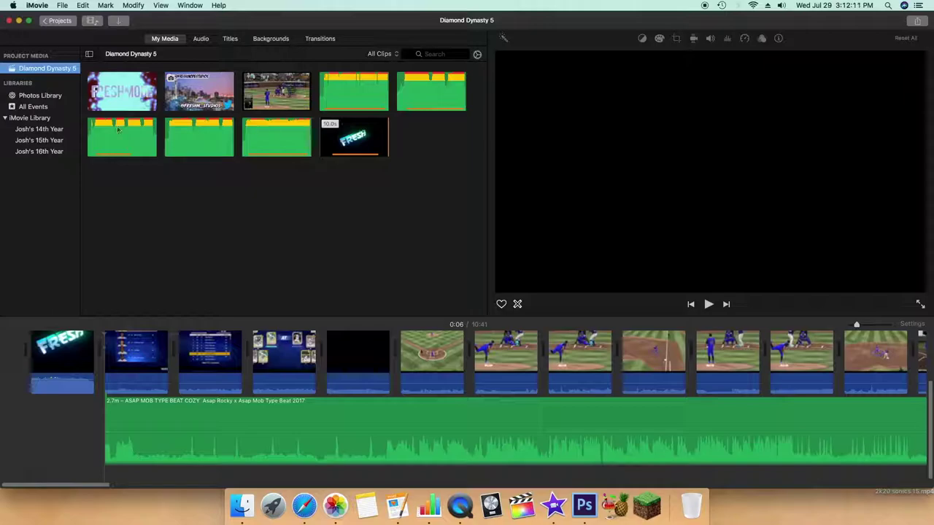
pyautogui.click(90, 54)
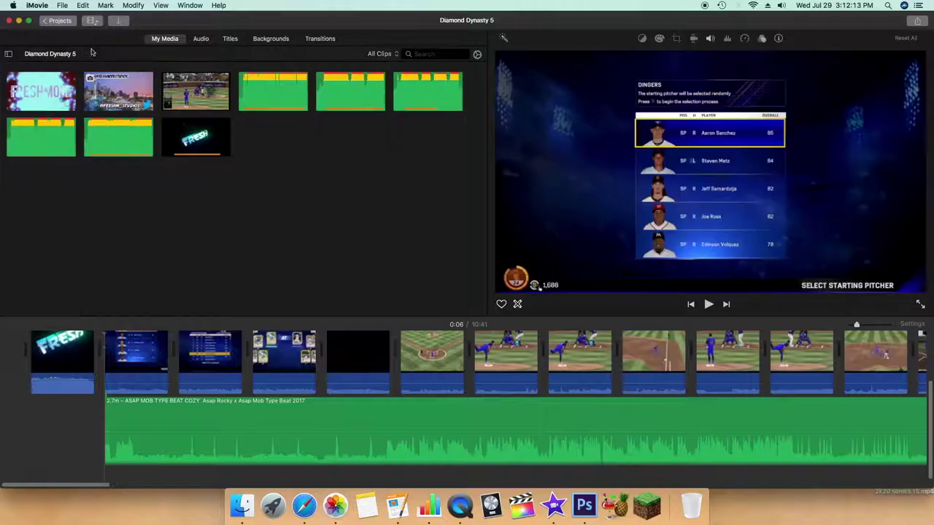
pyautogui.click(9, 54)
pyautogui.hscroll(10, 154, 461)
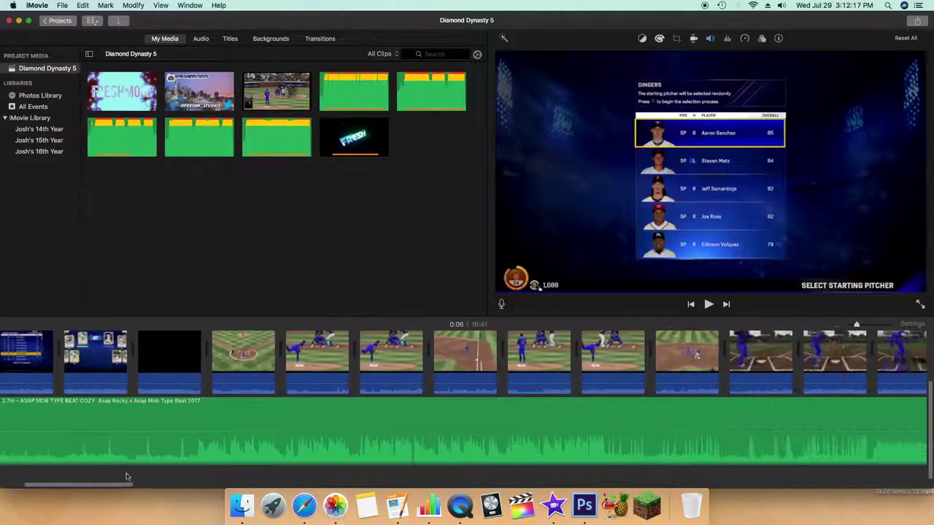
pyautogui.hscroll(15, 153, 461)
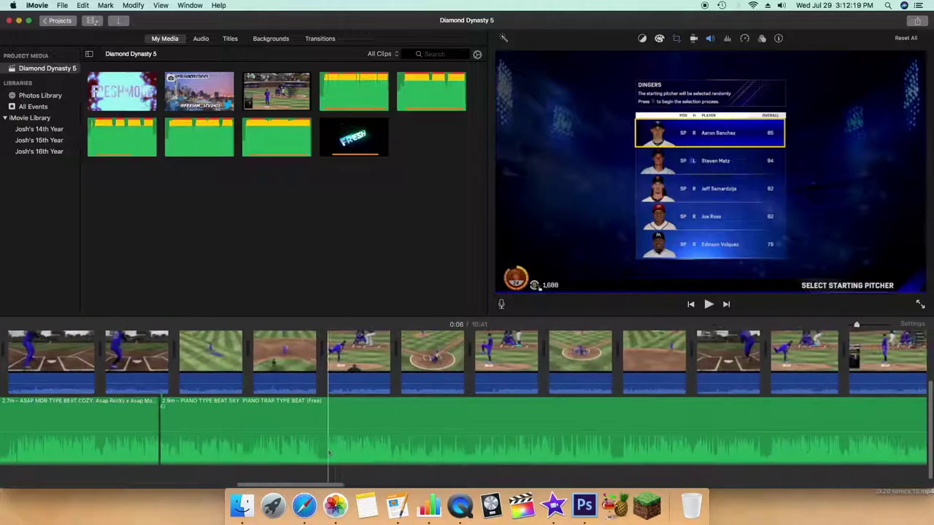
# Look at the timeline of the best iphone editing app project, and display the available transitions back in the Diamond Dynasty 5 project
pyautogui.click(58, 21)
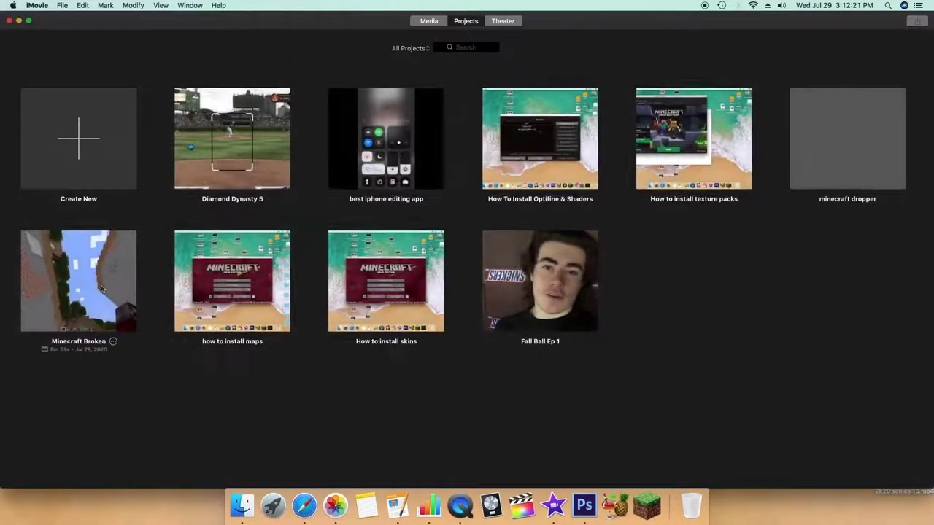
pyautogui.doubleClick(408, 166)
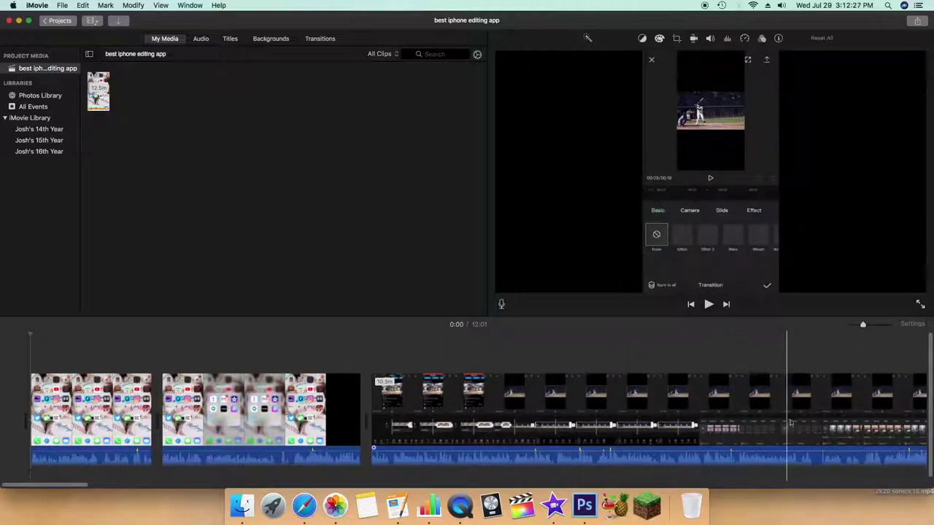
pyautogui.click(60, 20)
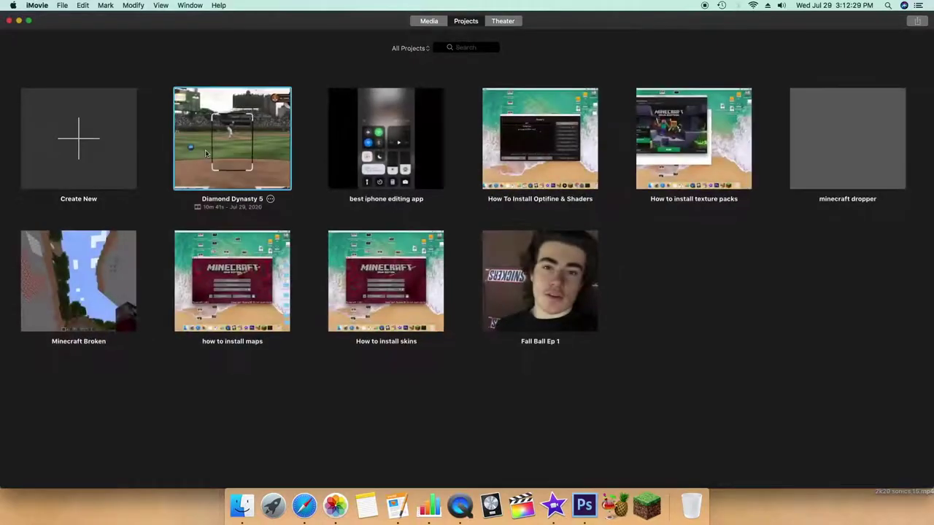
pyautogui.doubleClick(232, 138)
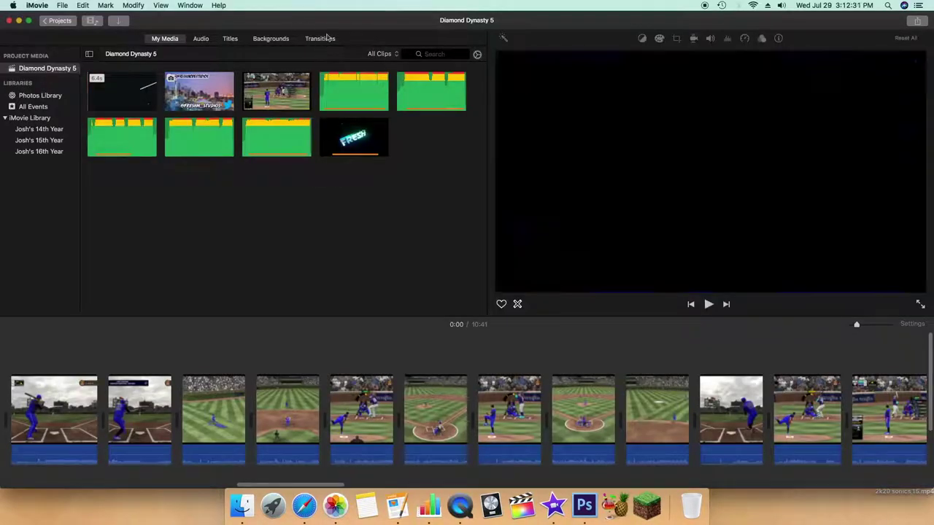
pyautogui.press('super+5')
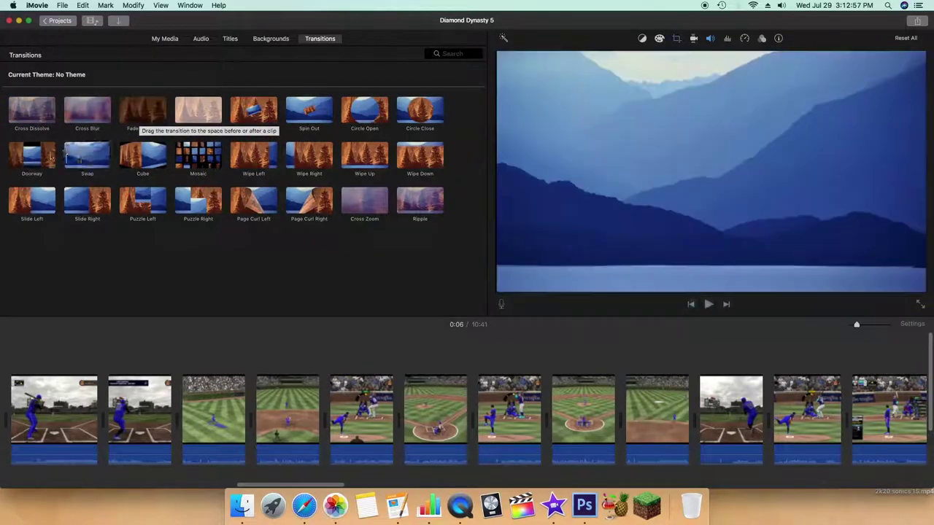
# Switch to Finder, open the FMS folder in Documents, and reposition the FRESHMODE HOUSE.mp4 and 2K Outro.mp4 icons
pyautogui.click(242, 505)
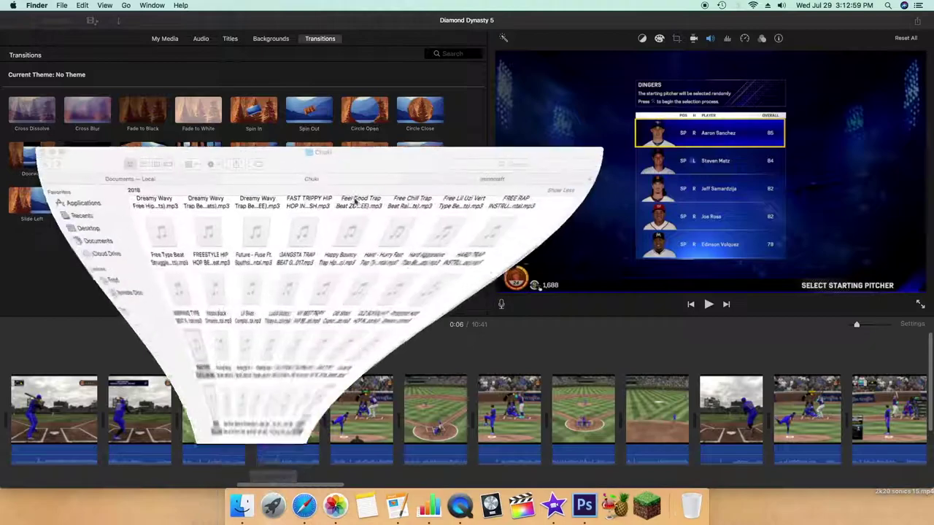
pyautogui.click(200, 179)
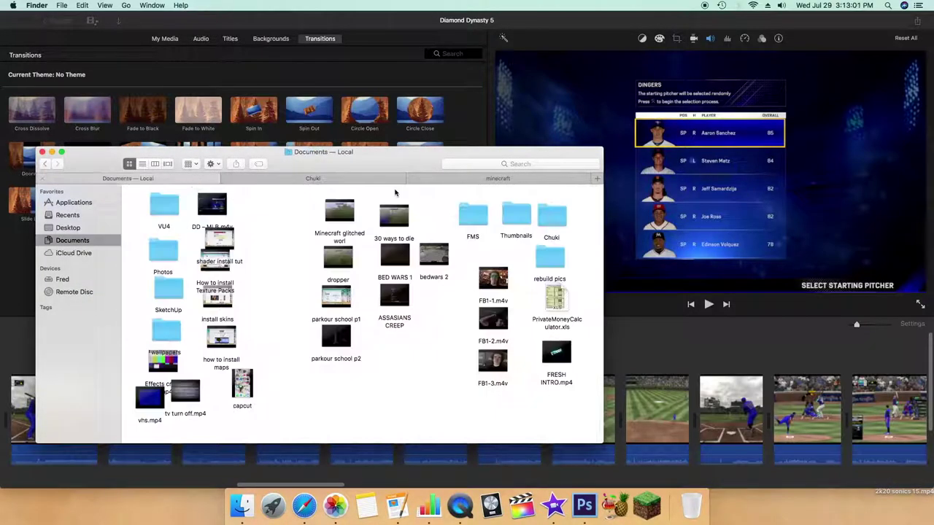
pyautogui.doubleClick(470, 215)
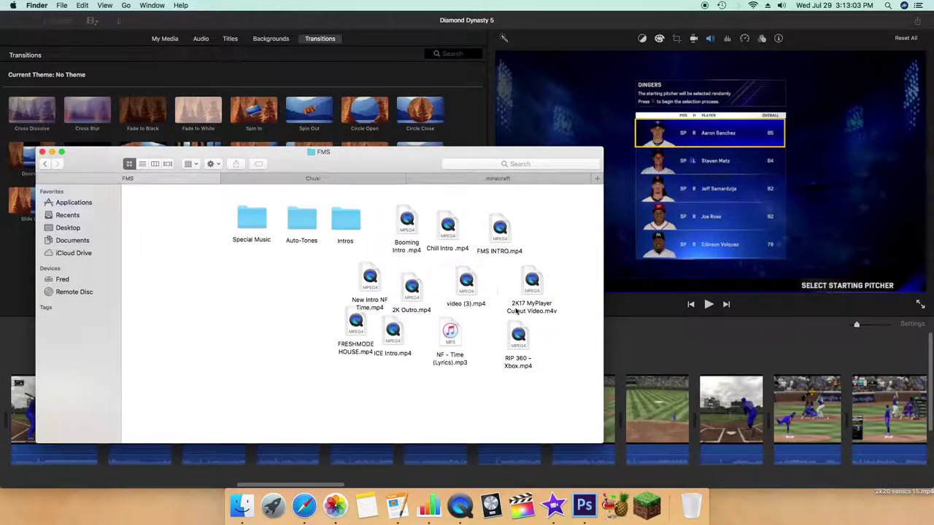
pyautogui.moveTo(355, 321); pyautogui.dragTo(346, 329)
pyautogui.moveTo(408, 286); pyautogui.dragTo(407, 301)
# Look through the sound files in the Auto-Tones folder, and return to the FMS folder
pyautogui.doubleClick(301, 221)
pyautogui.moveTo(367, 218)
pyautogui.mouseDown()
pyautogui.moveTo(343, 211)
pyautogui.moveTo(377, 219)
pyautogui.moveTo(367, 214)
pyautogui.moveTo(369, 228)
pyautogui.moveTo(376, 220)
pyautogui.mouseUp()
pyautogui.click(427, 229)
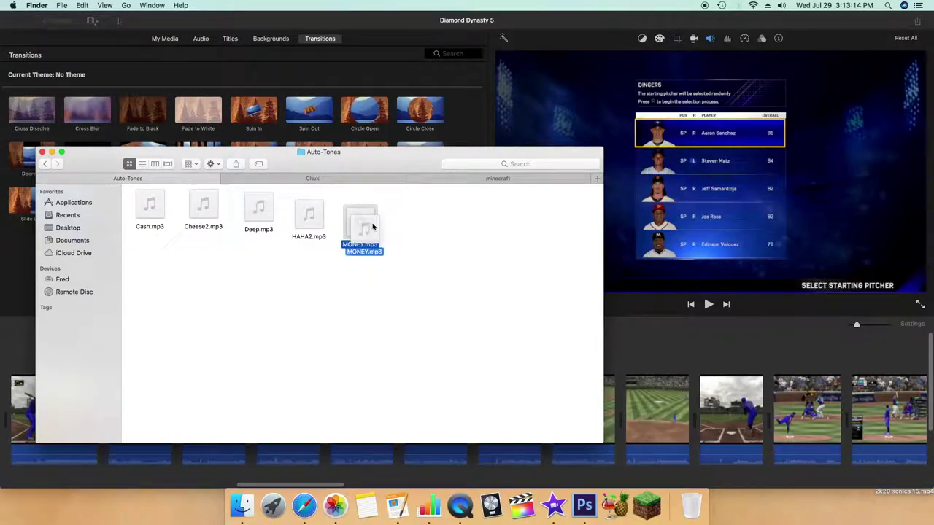
pyautogui.click(45, 164)
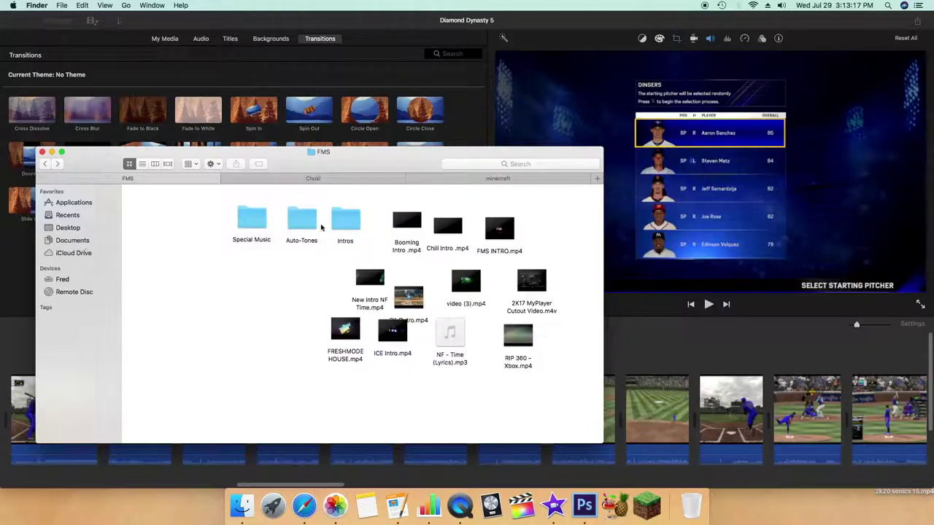
# Open the Special Music folder and listen to a preview of Beginning.mp3
pyautogui.doubleClick(264, 220)
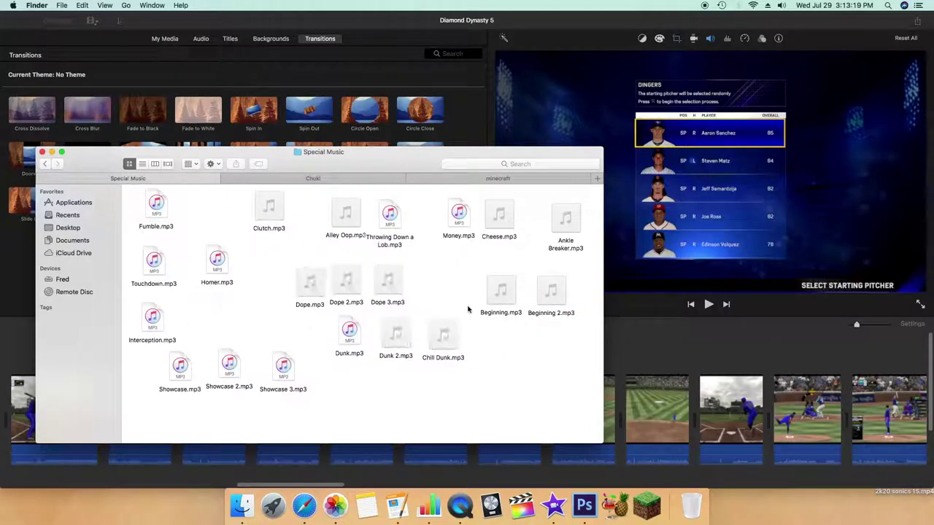
pyautogui.click(500, 290)
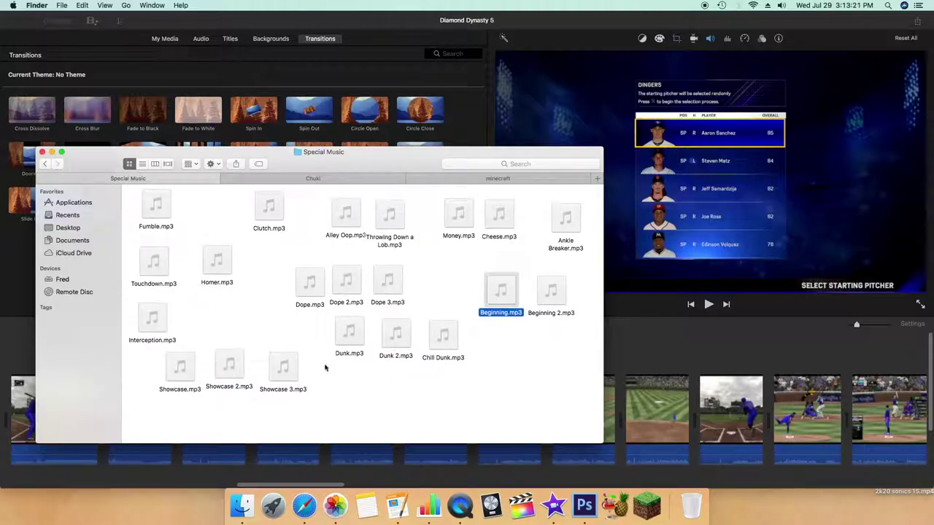
pyautogui.press('space')
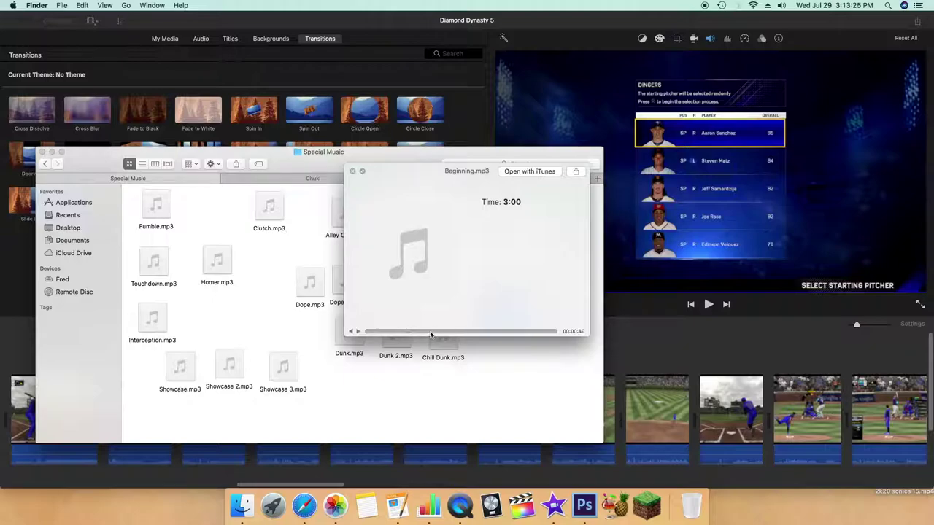
pyautogui.press('space')
# Listen to a preview of Showcase.mp3 with the system volume turned up, and select Showcase 2.mp3
pyautogui.click(190, 364)
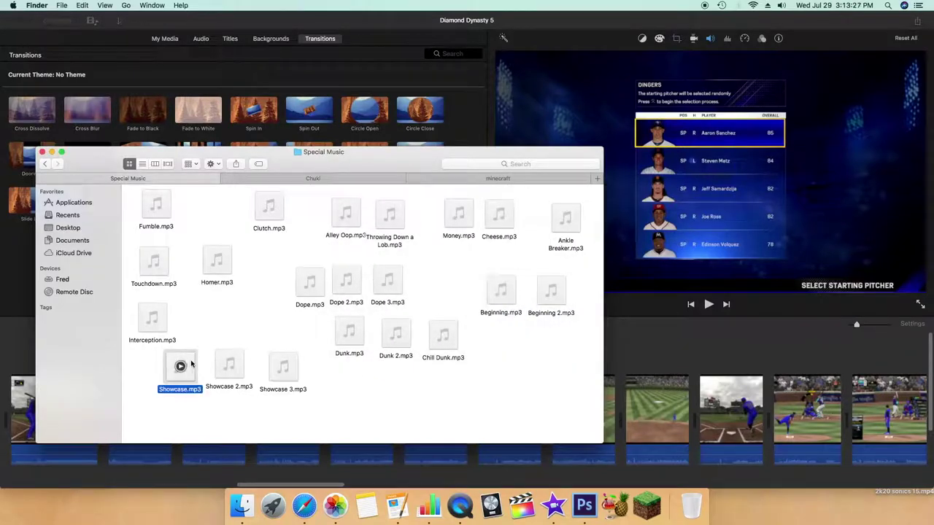
pyautogui.press('space')
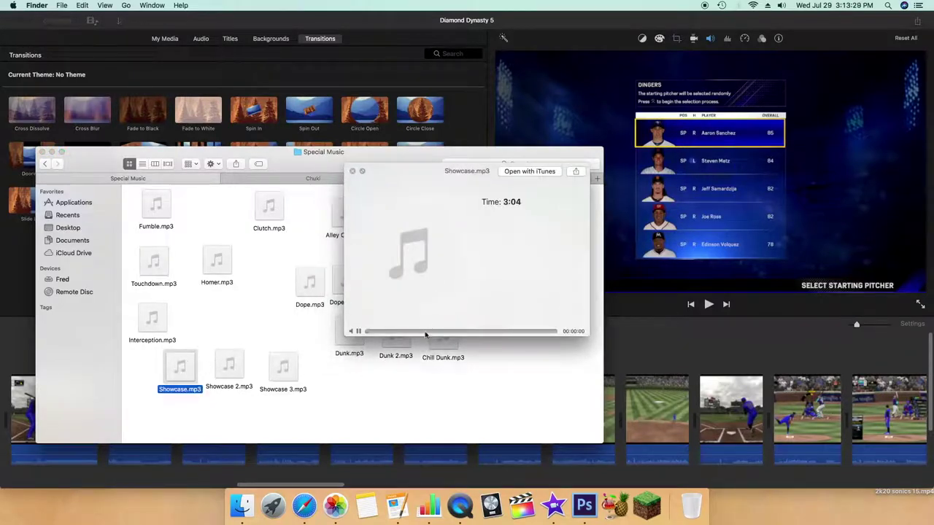
pyautogui.click(781, 5)
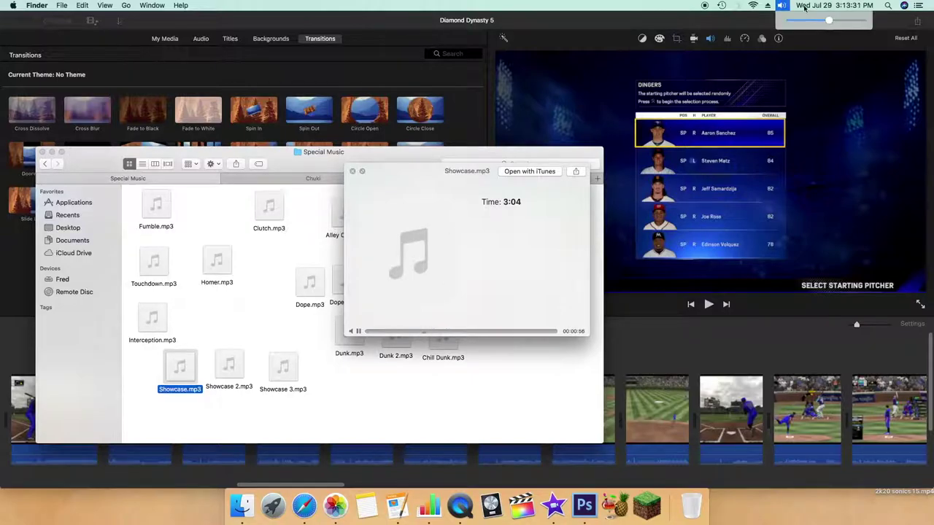
pyautogui.click(848, 22)
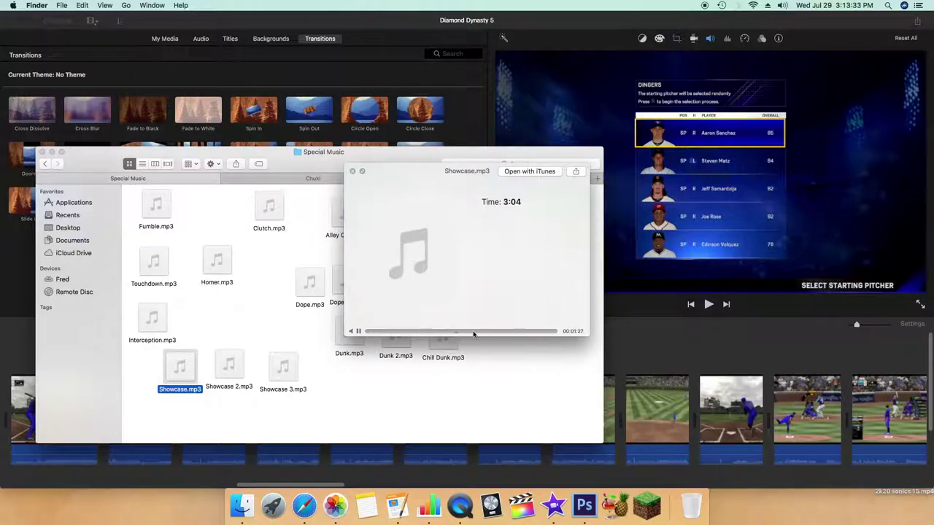
pyautogui.press('space')
pyautogui.click(234, 379)
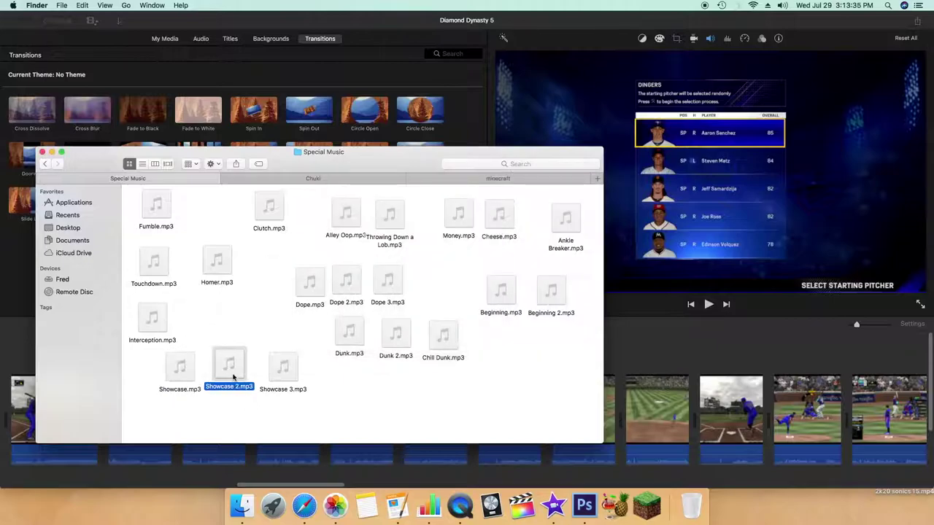
# Listen to previews of Showcase 2.mp3 and Showcase 3.mp3 in the Special Music folder
pyautogui.press('space')
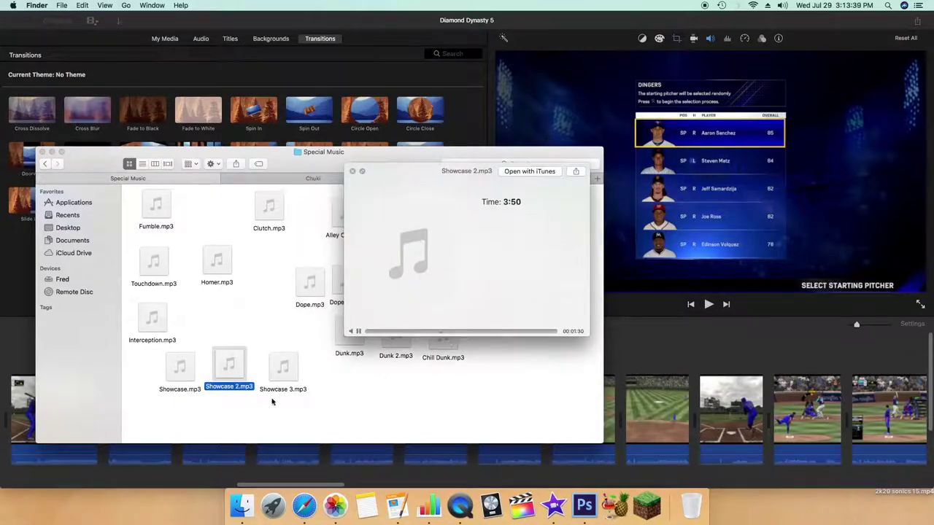
pyautogui.press('space')
pyautogui.click(283, 370)
pyautogui.press('space')
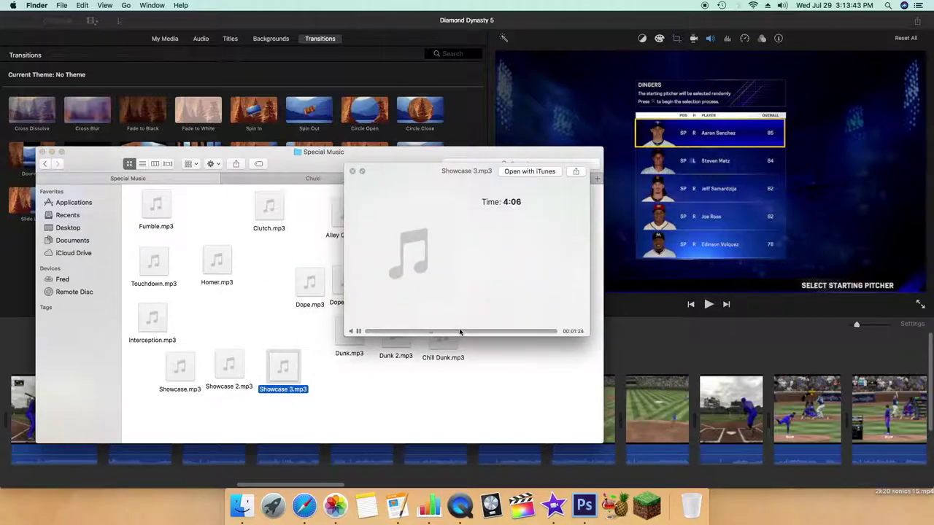
pyautogui.press('space')
# Listen to previews of Dope.mp3, Dope 2.mp3 and Dope 3.mp3
pyautogui.click(298, 291)
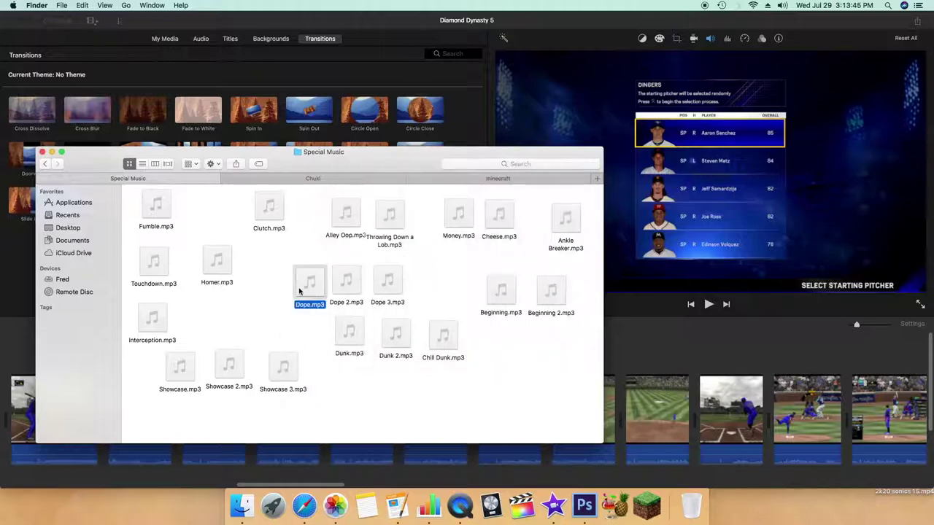
pyautogui.press('space')
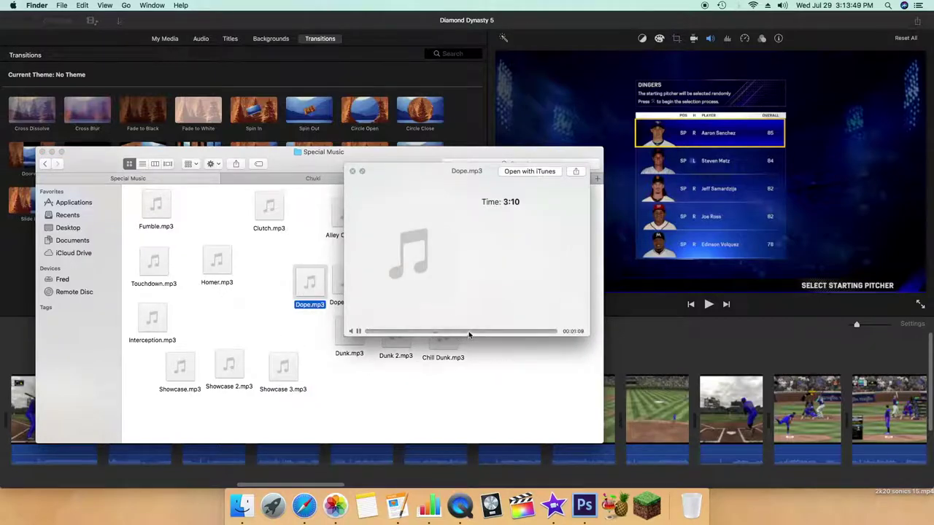
pyautogui.press('space')
pyautogui.press('Right')
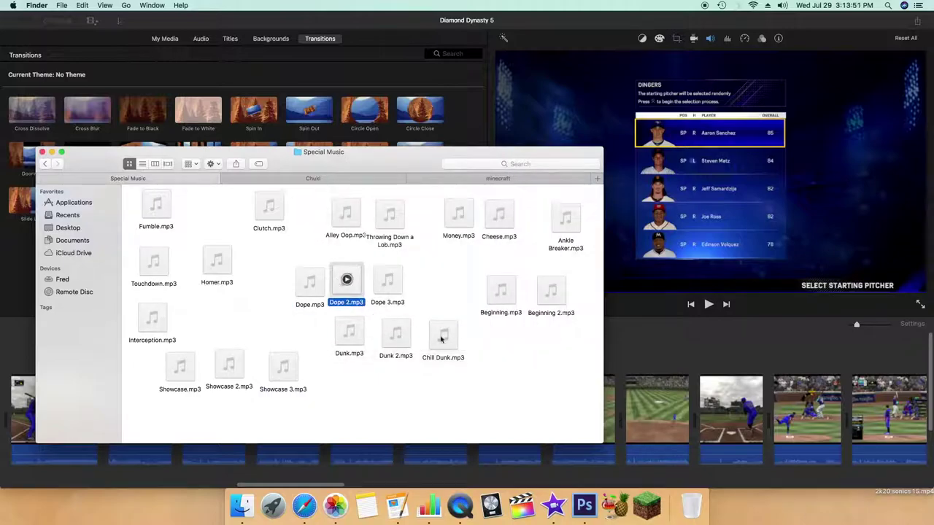
pyautogui.press('space')
pyautogui.click(441, 331)
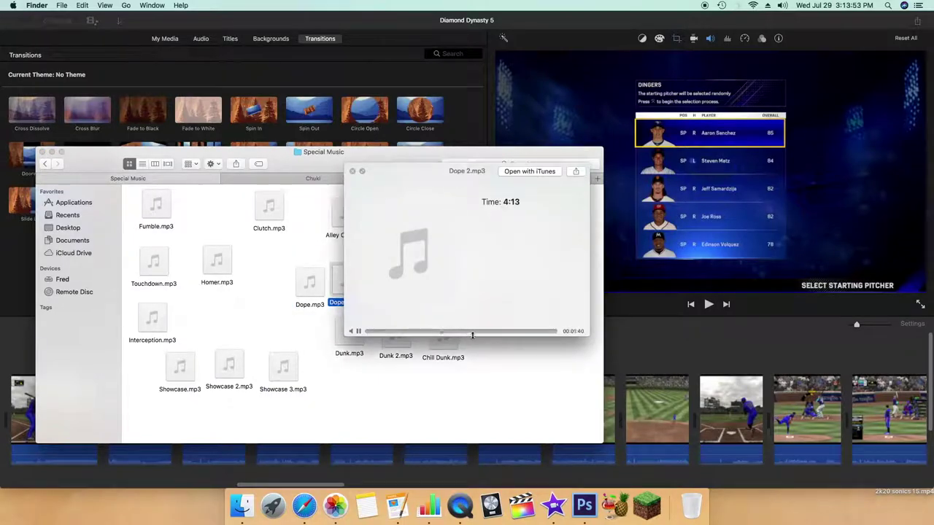
pyautogui.press('space')
pyautogui.press('Right')
pyautogui.press('space')
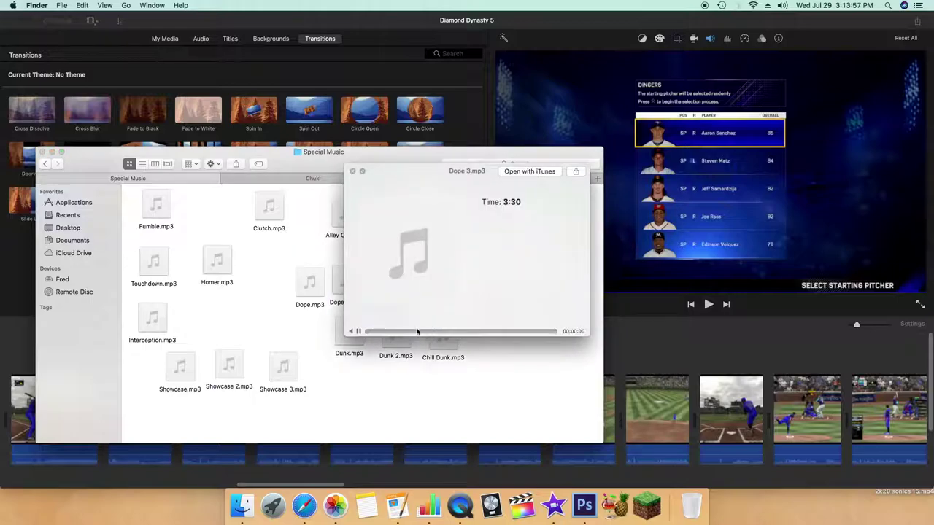
pyautogui.press('space')
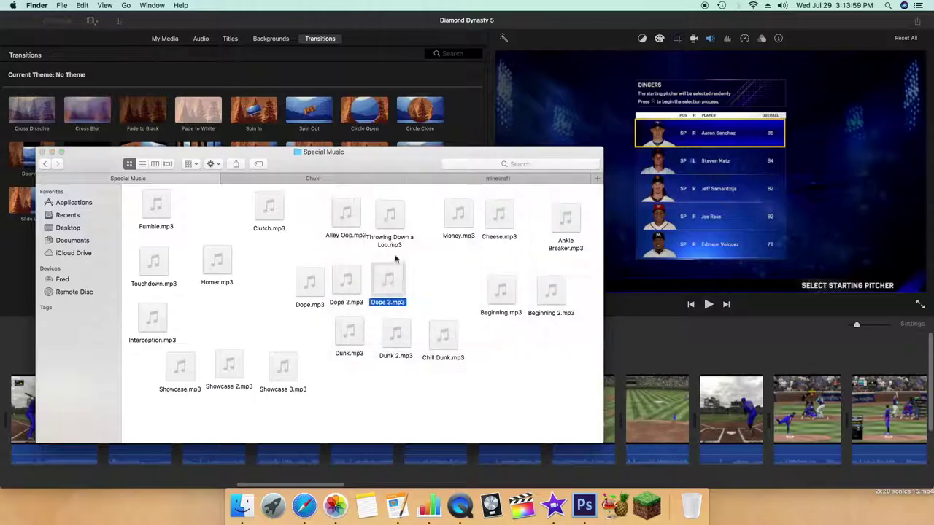
# Preview Throwing Down a Lob.mp3 and skip through the track to sample different parts of it
pyautogui.click(399, 244)
pyautogui.press('space')
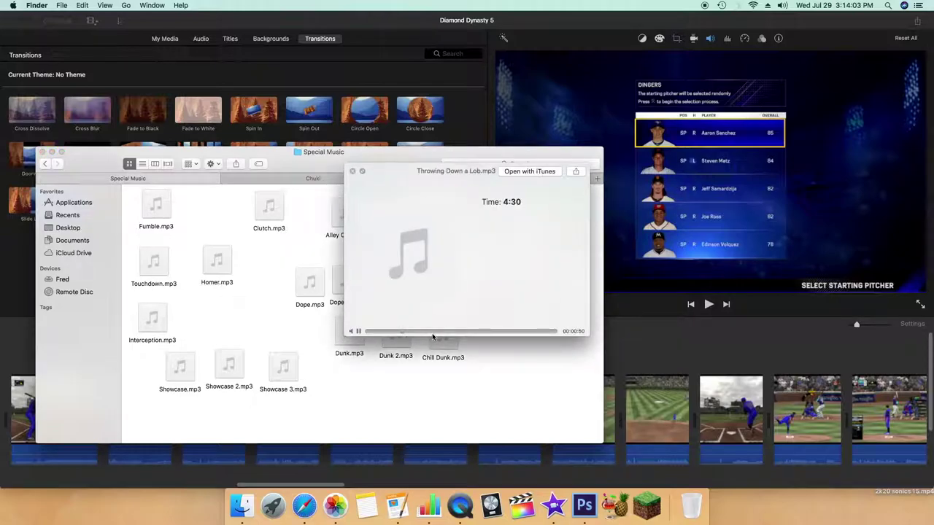
pyautogui.click(438, 332)
pyautogui.press('space')
pyautogui.press('space')
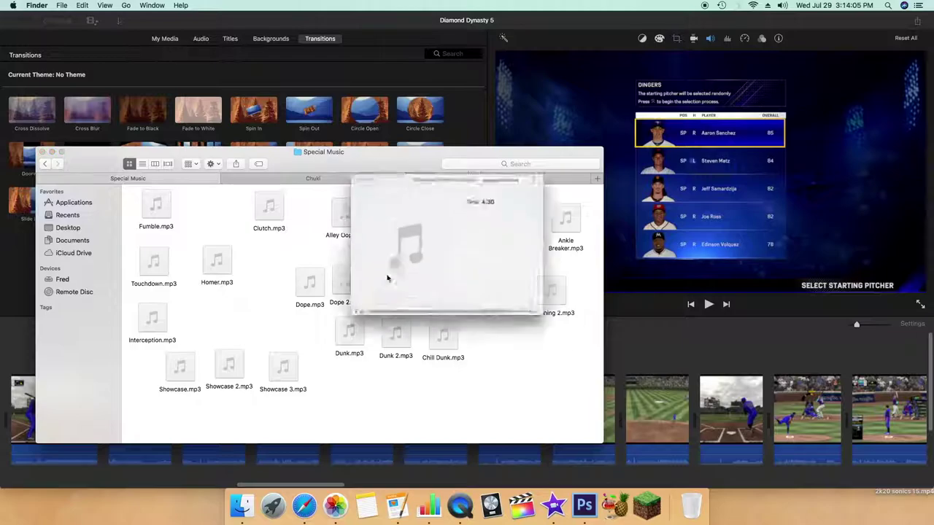
pyautogui.moveTo(392, 335); pyautogui.dragTo(388, 334)
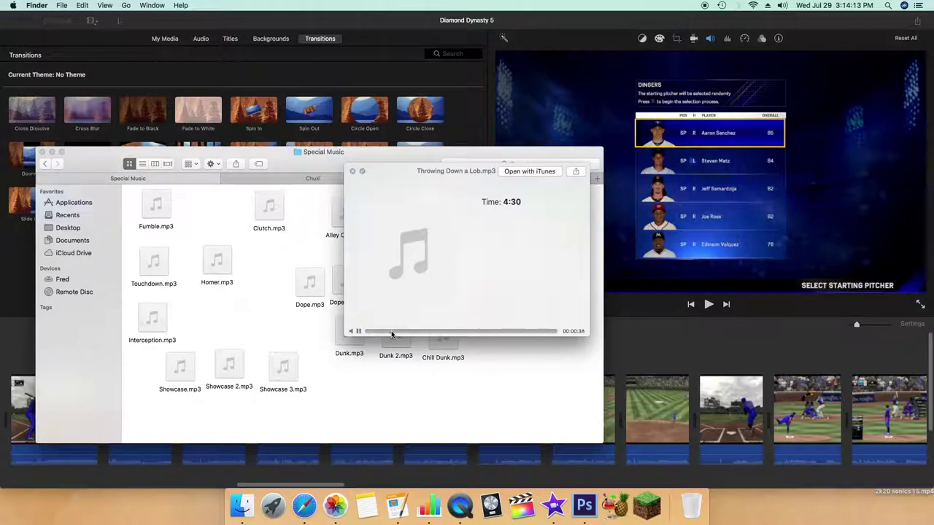
pyautogui.press('space')
# Listen to a preview of Alley Oop.mp3, and nudge the Dope 3.mp3 icon slightly
pyautogui.press('Left')
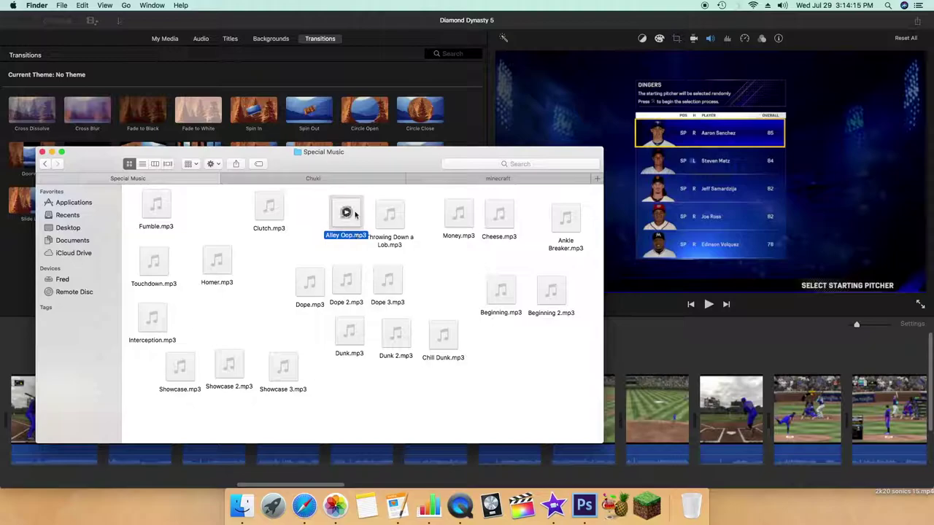
pyautogui.press('space')
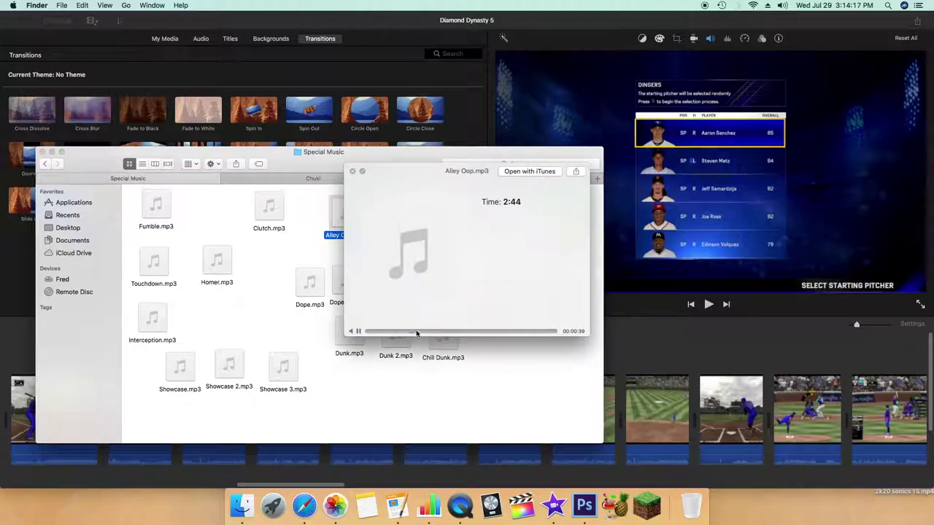
pyautogui.press('space')
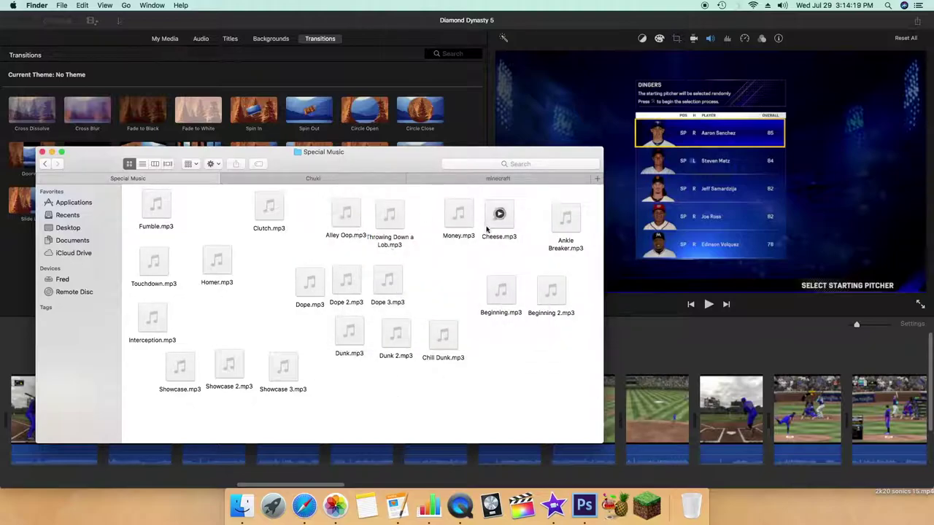
pyautogui.moveTo(383, 277); pyautogui.dragTo(379, 273)
pyautogui.click(438, 263)
pyautogui.click(335, 227)
pyautogui.press('space')
pyautogui.press('space')
pyautogui.click(292, 272)
# Listen to previews of Clutch.mp3 and Fumble.mp3
pyautogui.click(261, 219)
pyautogui.press('space')
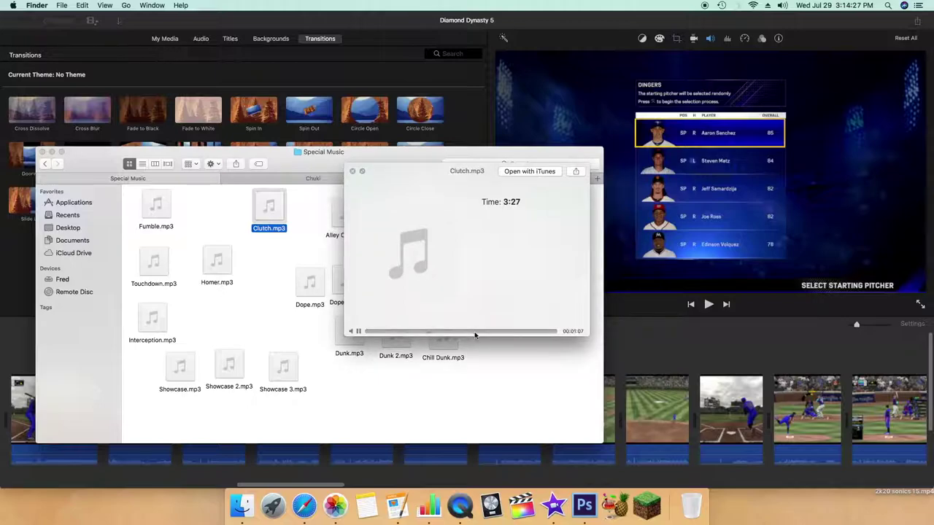
pyautogui.press('space')
pyautogui.press('Left')
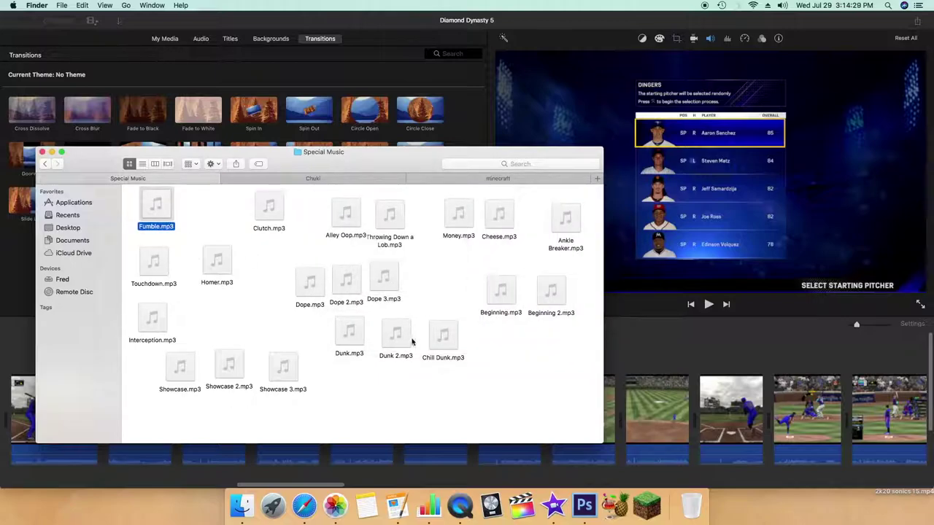
pyautogui.press('space')
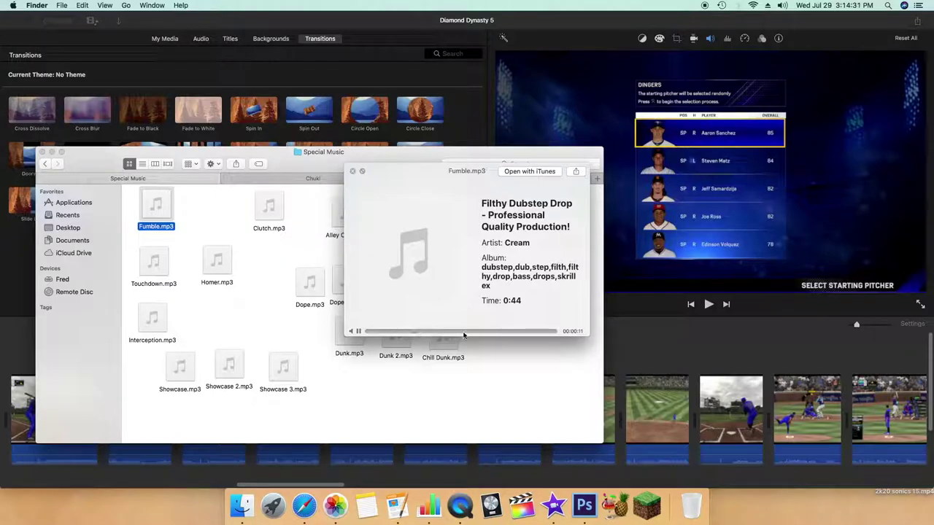
pyautogui.press('space')
# Listen to previews of Touchdown.mp3, skipping ahead in the track, and Homer.mp3
pyautogui.press('Down')
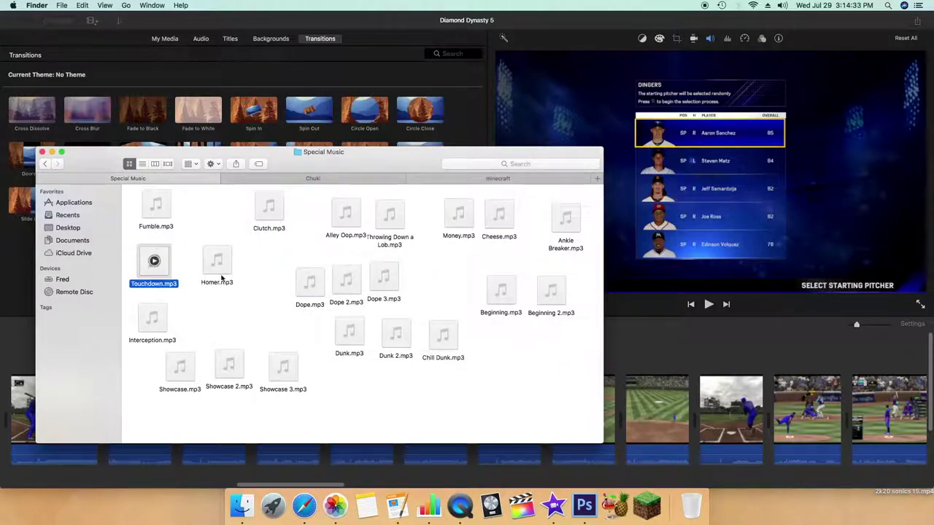
pyautogui.press('space')
pyautogui.click(410, 331)
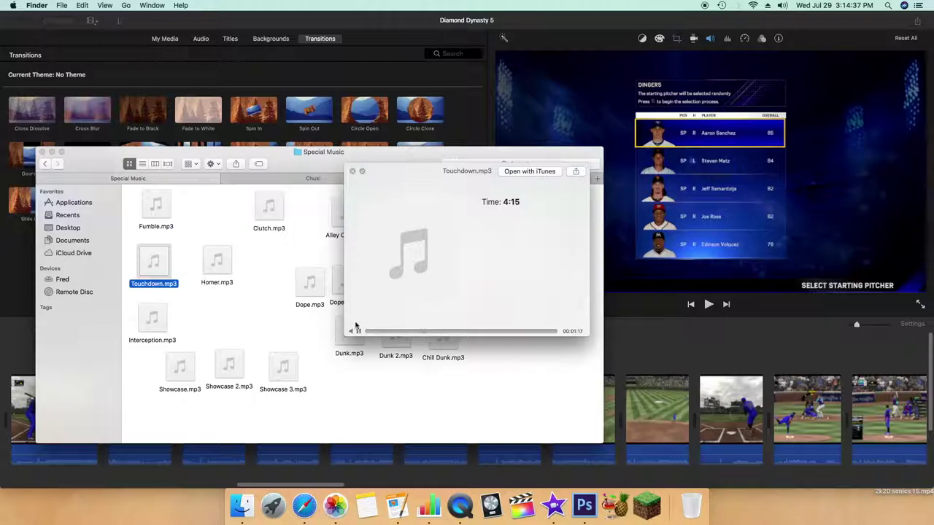
pyautogui.press('space')
pyautogui.click(217, 264)
pyautogui.press('space')
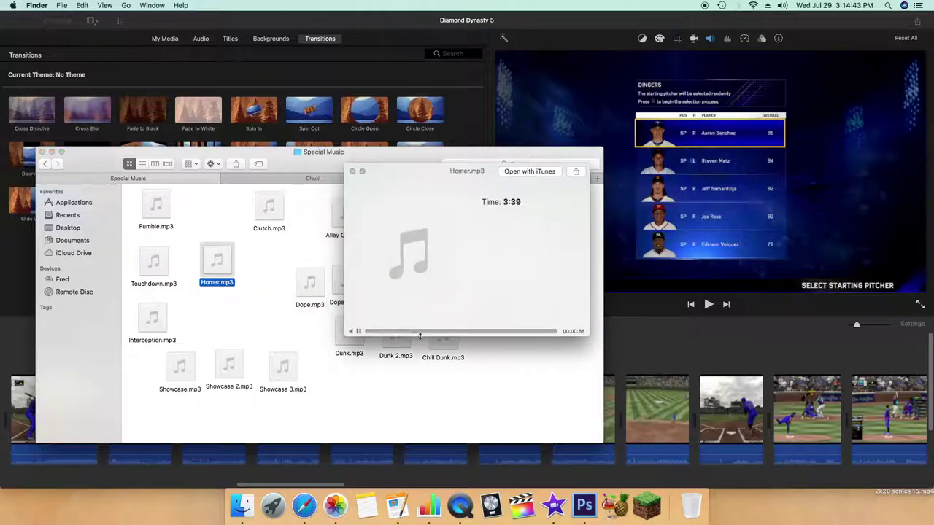
pyautogui.press('space')
# Listen to previews of Interception.mp3 and Ankle Breaker.mp3
pyautogui.click(166, 316)
pyautogui.press('space')
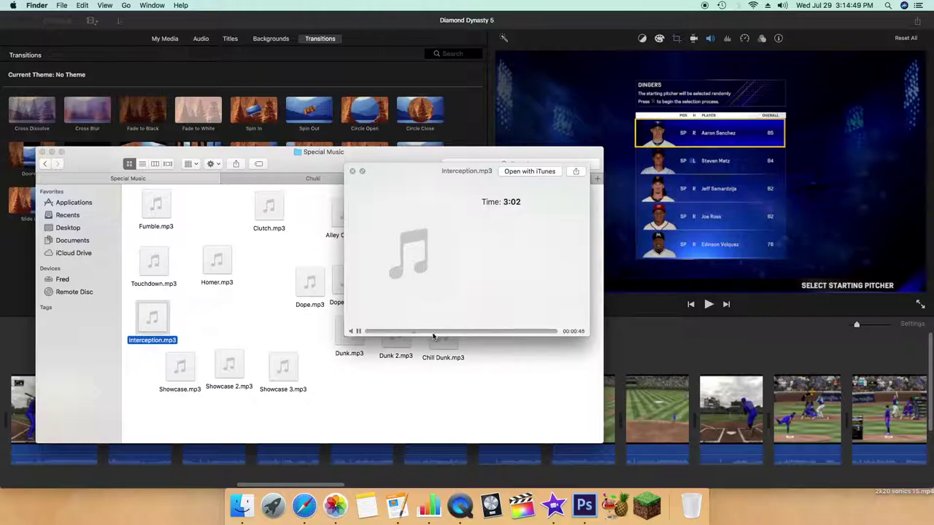
pyautogui.press('space')
pyautogui.click(565, 228)
pyautogui.press('space')
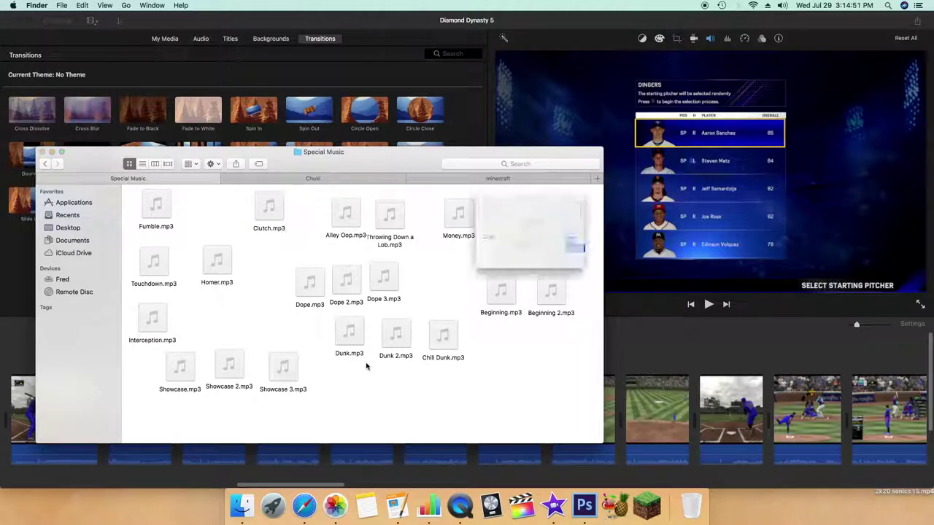
pyautogui.press('space')
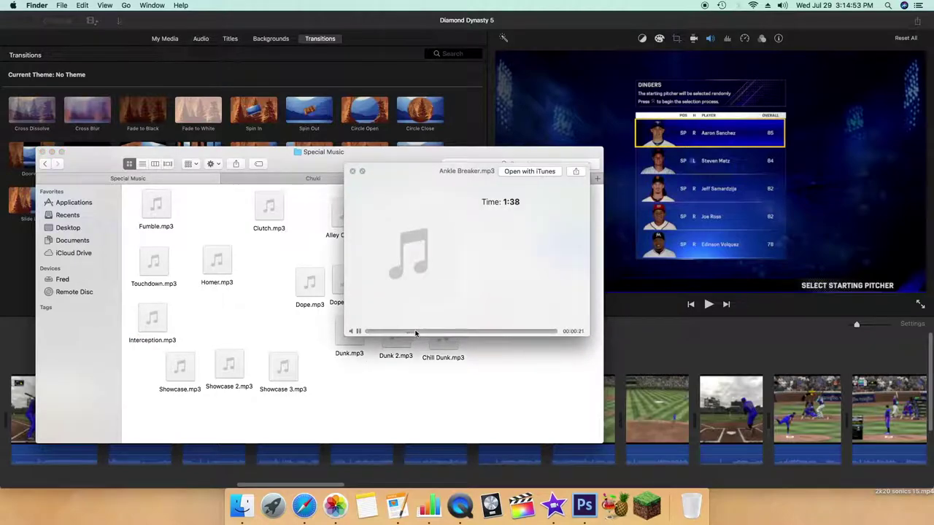
pyautogui.press('space')
# Point out the Beginning 2, Cheese, Money and Chill Dunk tracks, and listen to a preview of Dunk 2.mp3
pyautogui.click(547, 291)
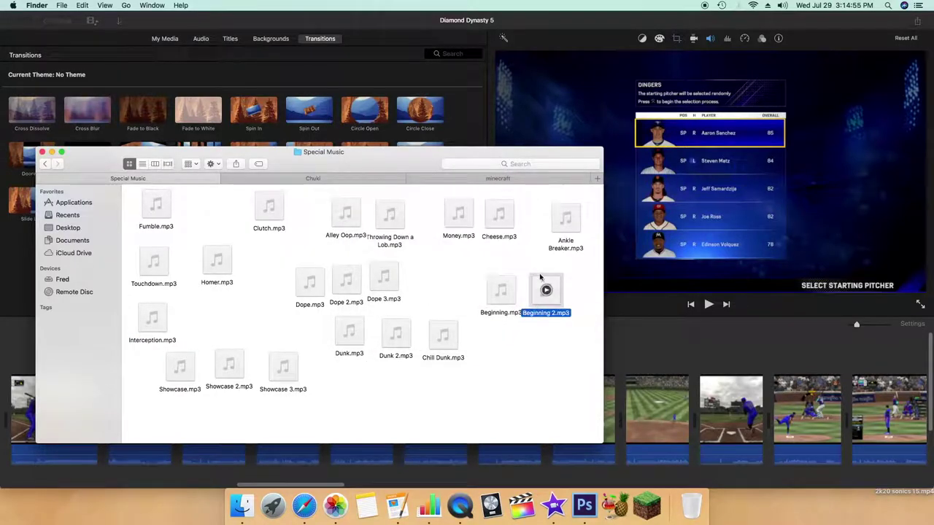
pyautogui.click(502, 214)
pyautogui.click(471, 214)
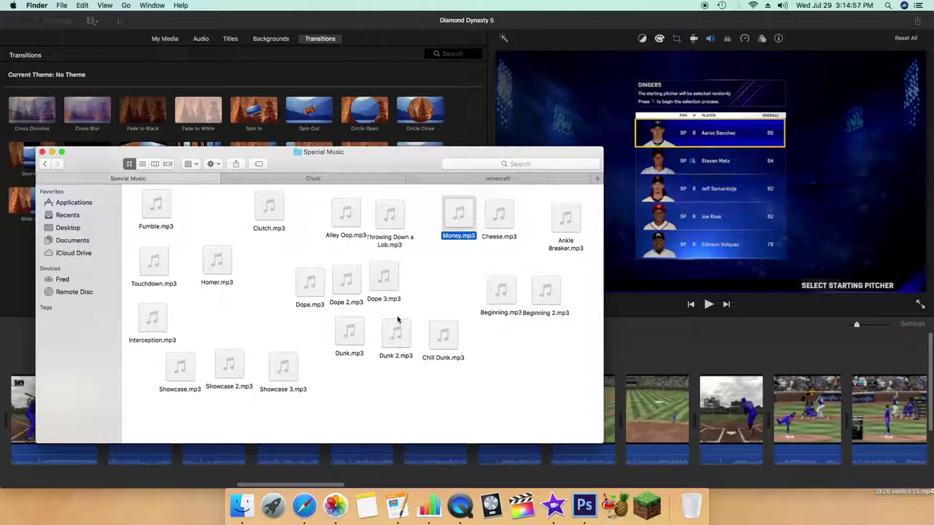
pyautogui.click(438, 311)
pyautogui.click(453, 343)
pyautogui.click(397, 336)
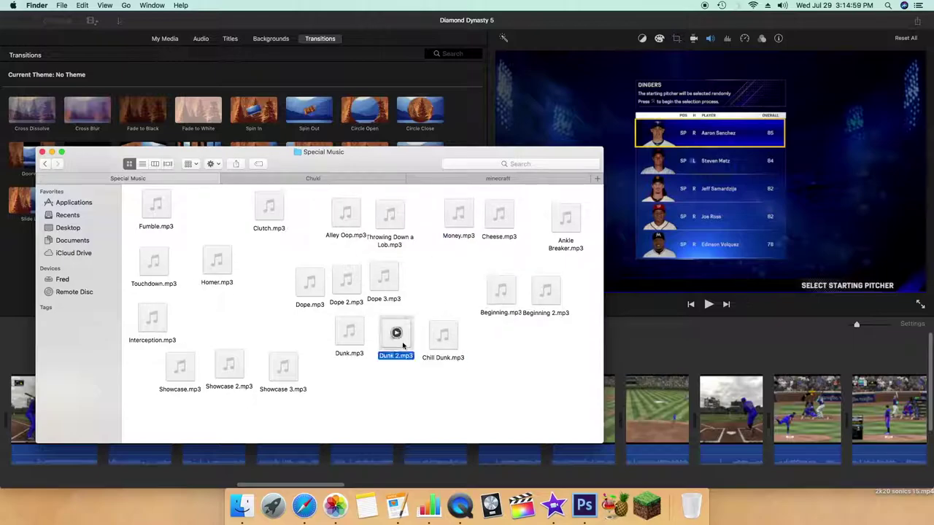
pyautogui.press('space')
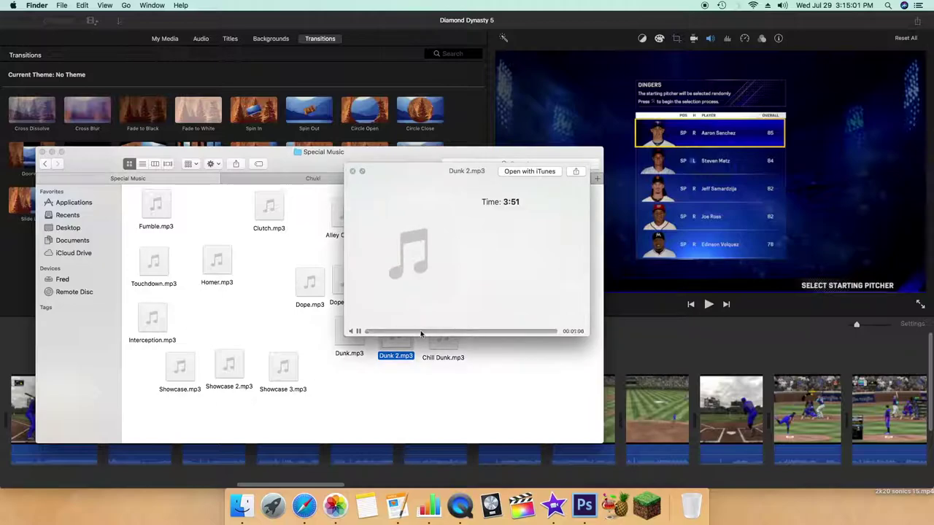
pyautogui.press('space')
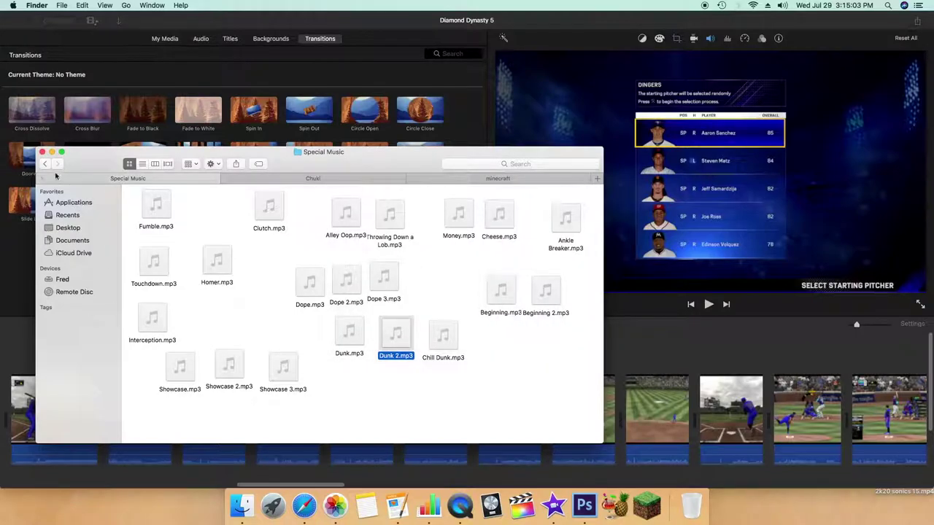
# Return to the Documents folder and minimize the Finder window
pyautogui.click(48, 165)
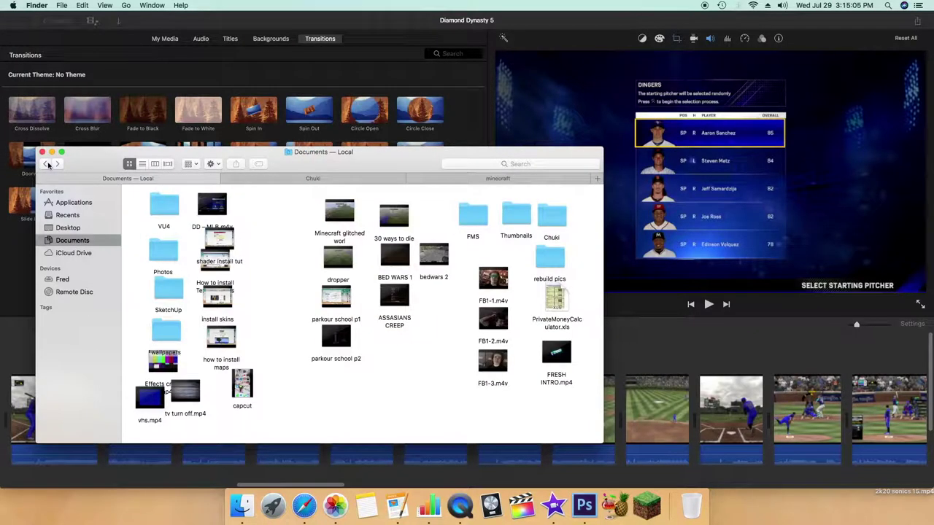
pyautogui.click(52, 152)
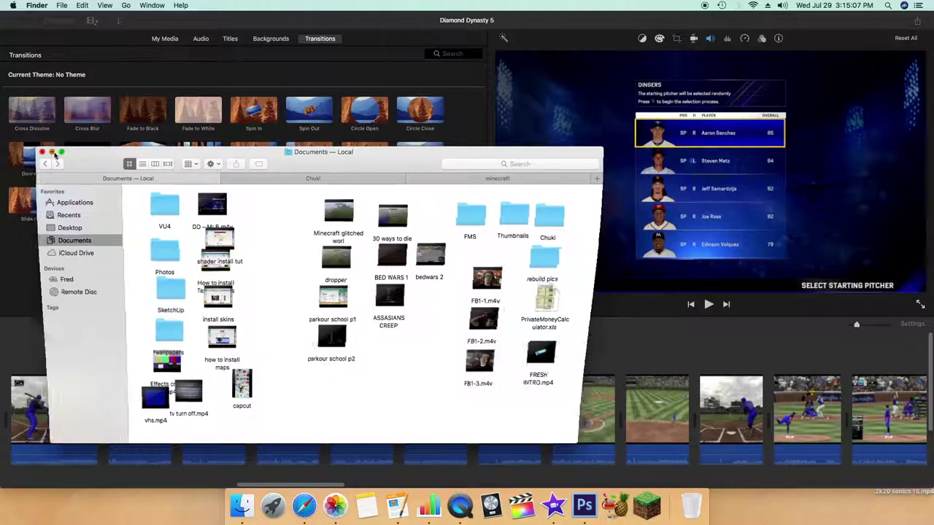
# Leave the Diamond Dynasty 5 project for the Projects browser in iMovie, and minimize the iMovie window
pyautogui.click(165, 38)
pyautogui.click(530, 506)
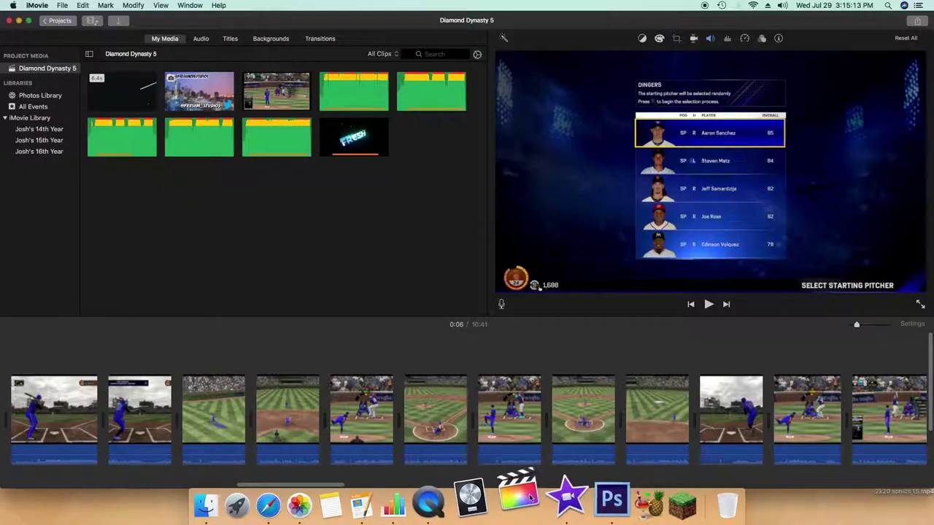
pyautogui.click(58, 21)
pyautogui.click(18, 21)
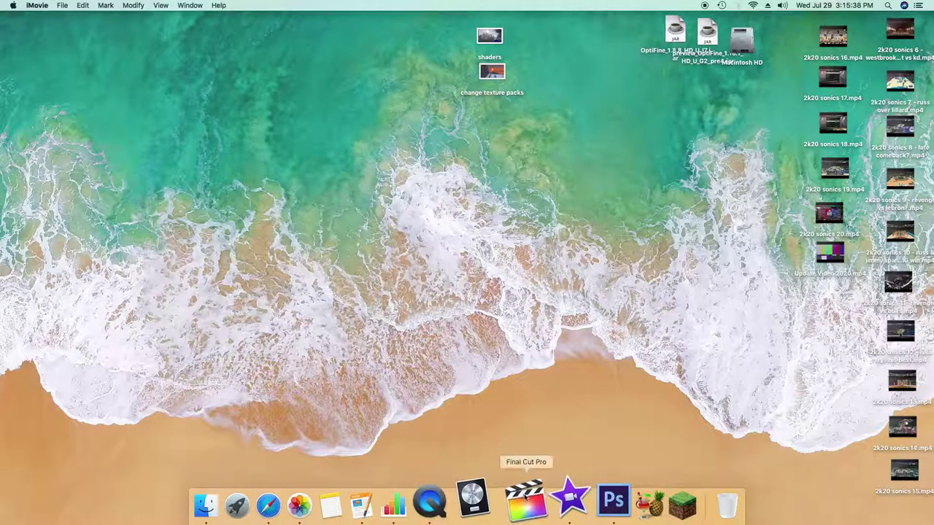
# Restore the iMovie window and check the Media view before returning to the Projects browser
pyautogui.click(553, 498)
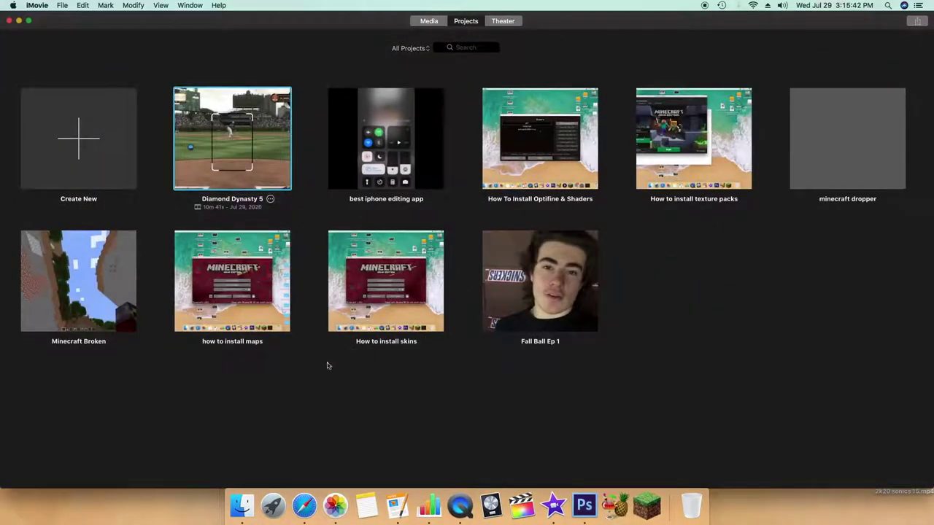
pyautogui.click(437, 21)
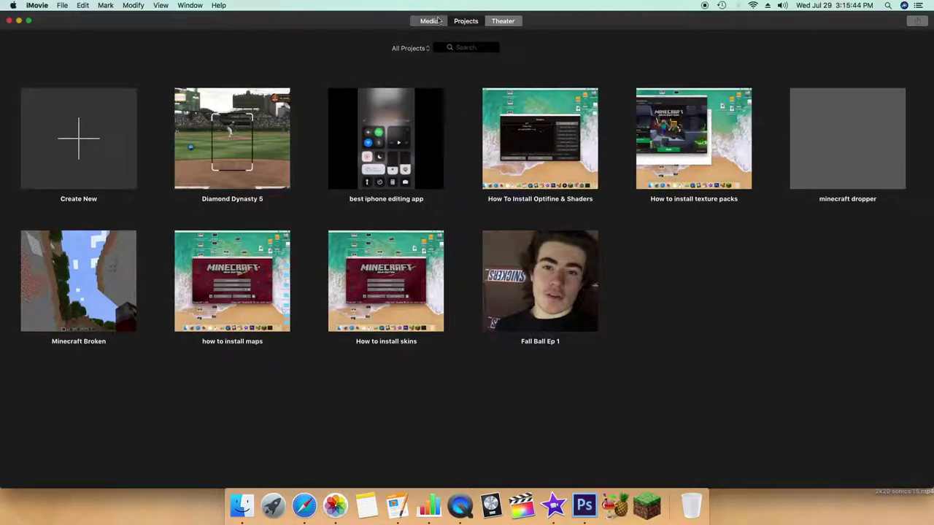
pyautogui.click(464, 21)
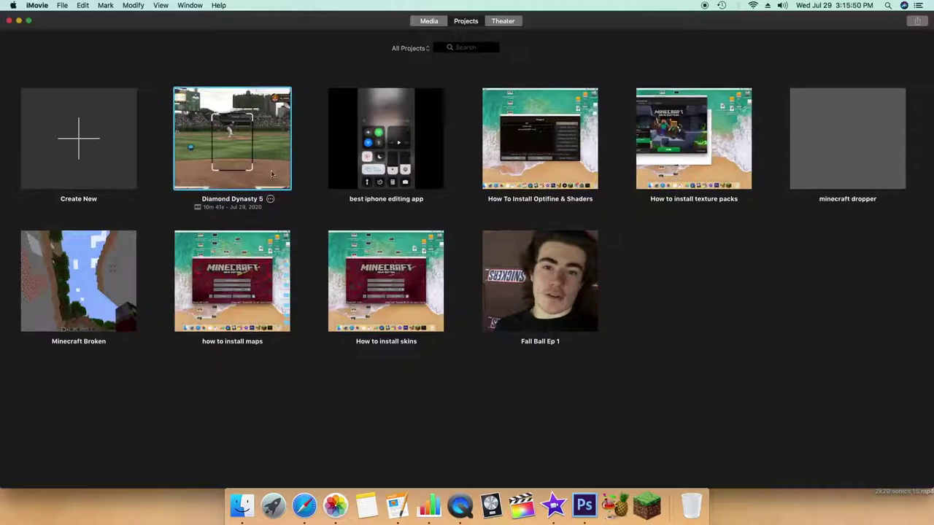
# Open the Diamond Dynasty 5 project and return to the beginning of its timeline
pyautogui.doubleClick(272, 174)
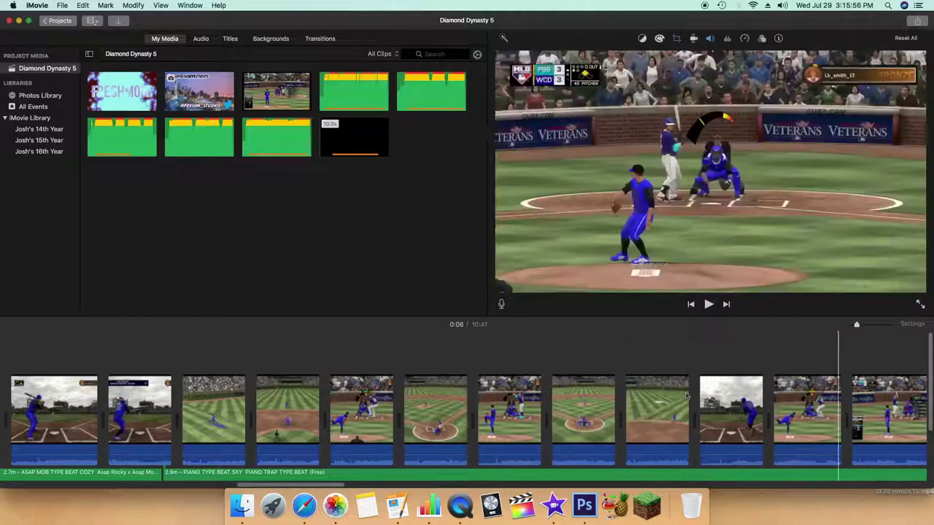
pyautogui.scroll(-3, 316, 423)
pyautogui.hscroll(-5, 128, 471)
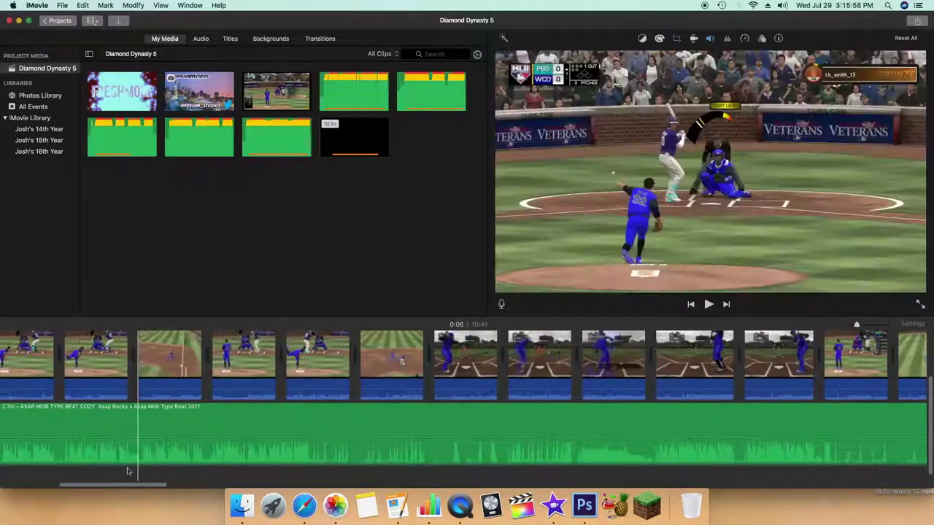
pyautogui.hscroll(-5, 128, 471)
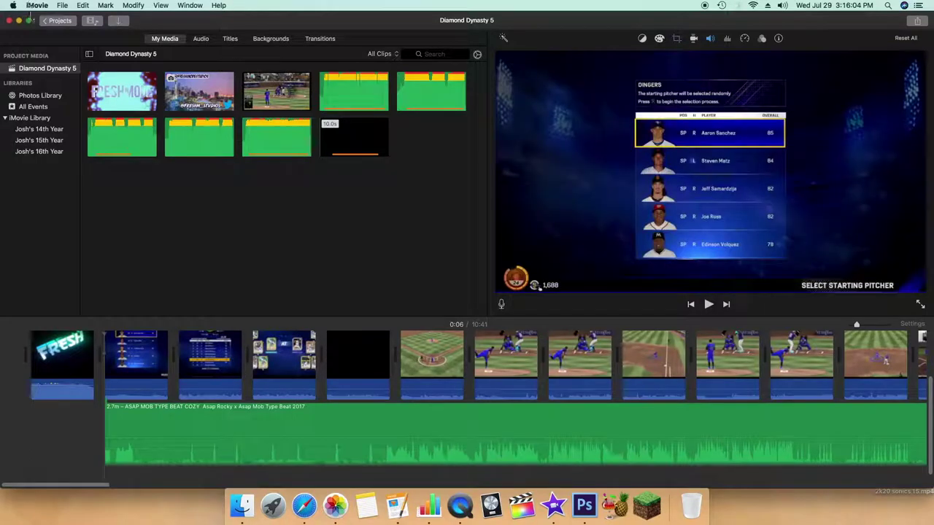
# Browse the Sound Effects library and listen to Breath Male 1 and Breath Male 2
pyautogui.click(200, 39)
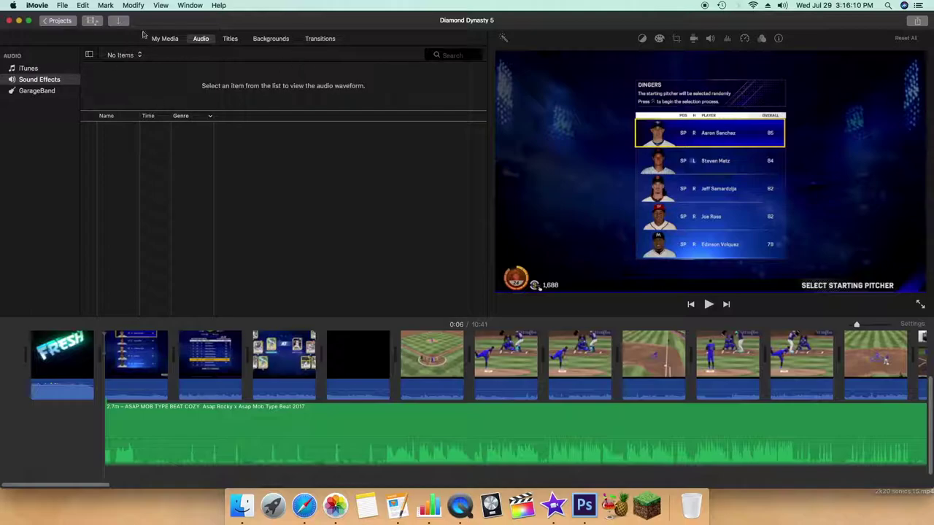
pyautogui.click(42, 81)
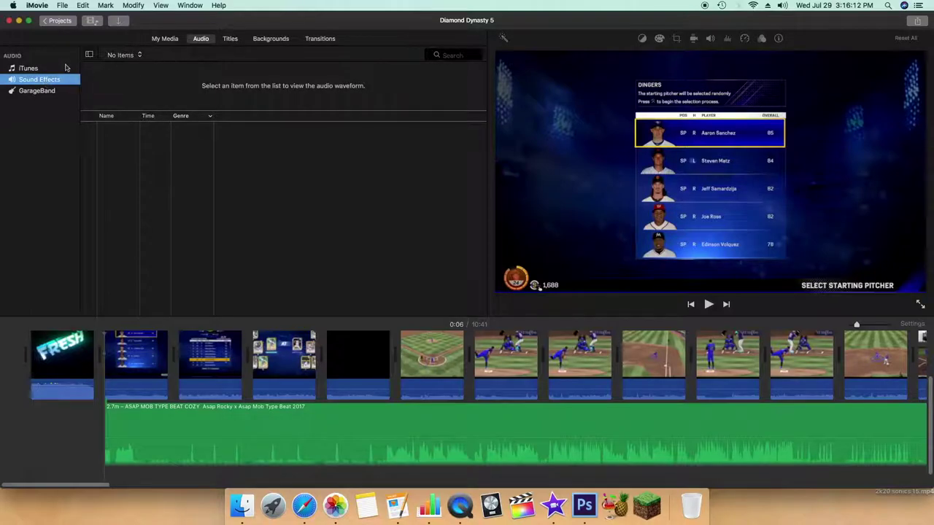
pyautogui.scroll(-10, 90, 229)
pyautogui.scroll(-20, 97, 230)
pyautogui.scroll(-20, 202, 187)
pyautogui.scroll(-20, 160, 195)
pyautogui.click(93, 302)
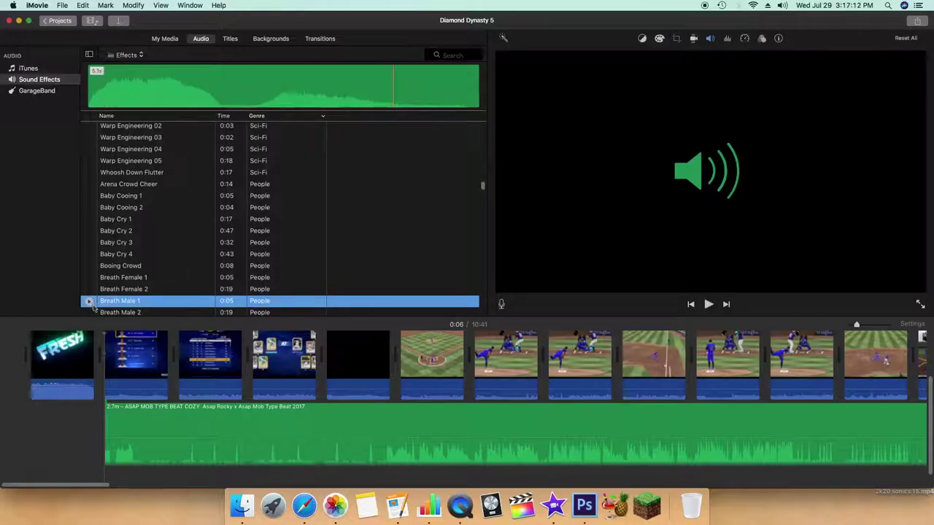
pyautogui.click(90, 312)
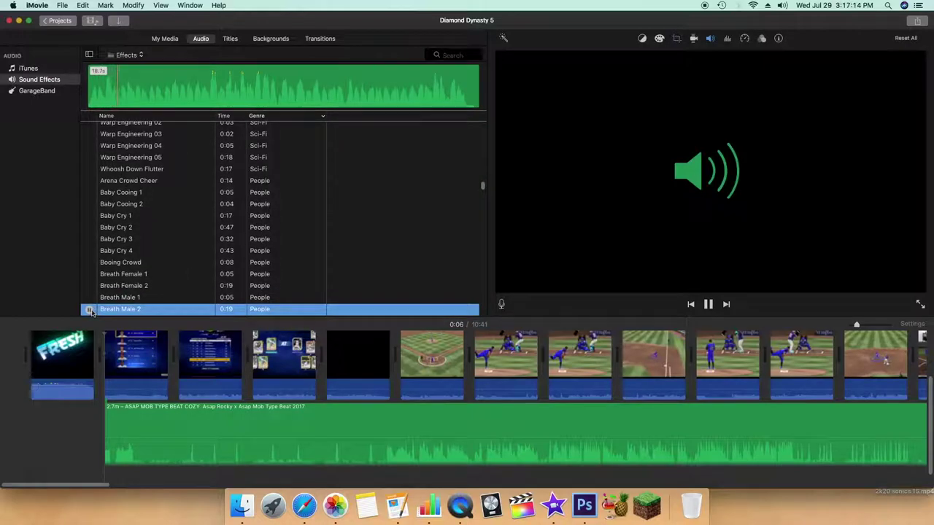
pyautogui.click(90, 312)
pyautogui.scroll(-1, 89, 287)
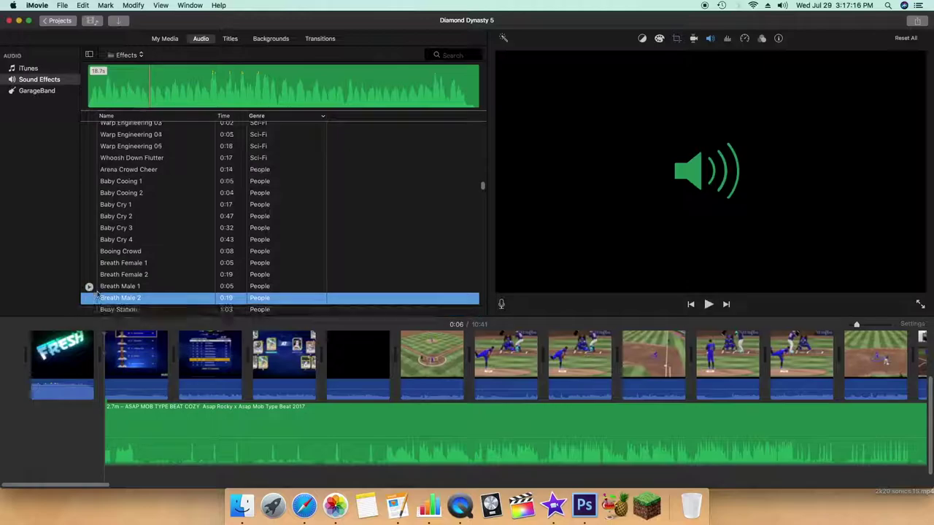
# Look through more sound effect genres and listen to Pulsing Logo Accent 01 and Bottle Cork
pyautogui.scroll(10, 98, 290)
pyautogui.scroll(-15, 99, 286)
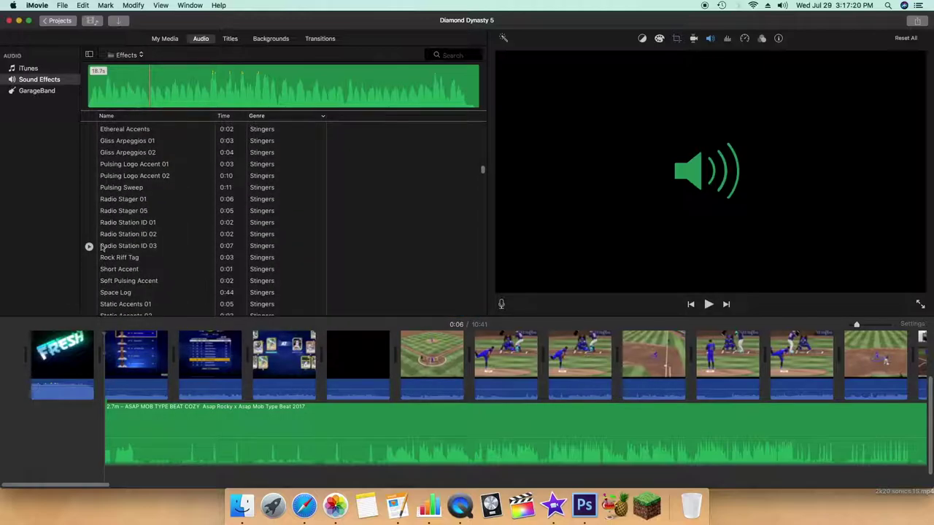
pyautogui.click(89, 165)
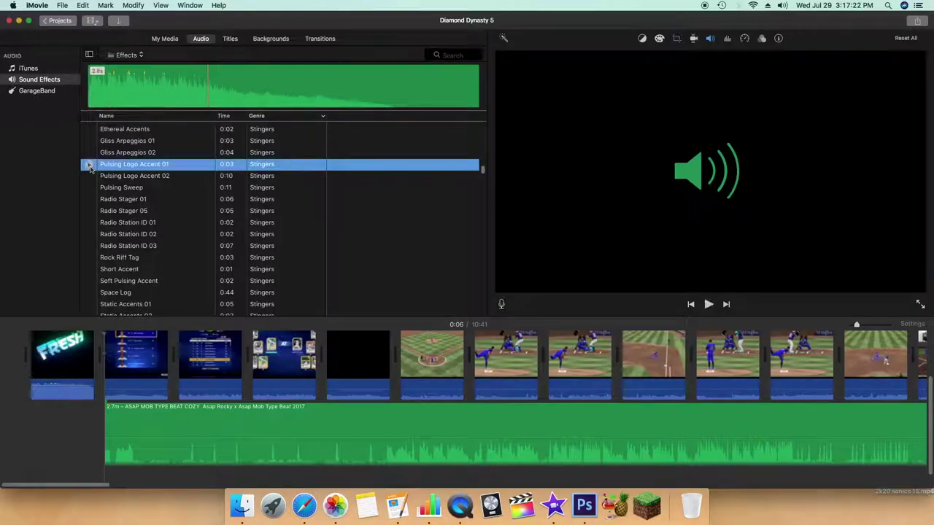
pyautogui.scroll(-20, 89, 166)
pyautogui.scroll(15, 106, 212)
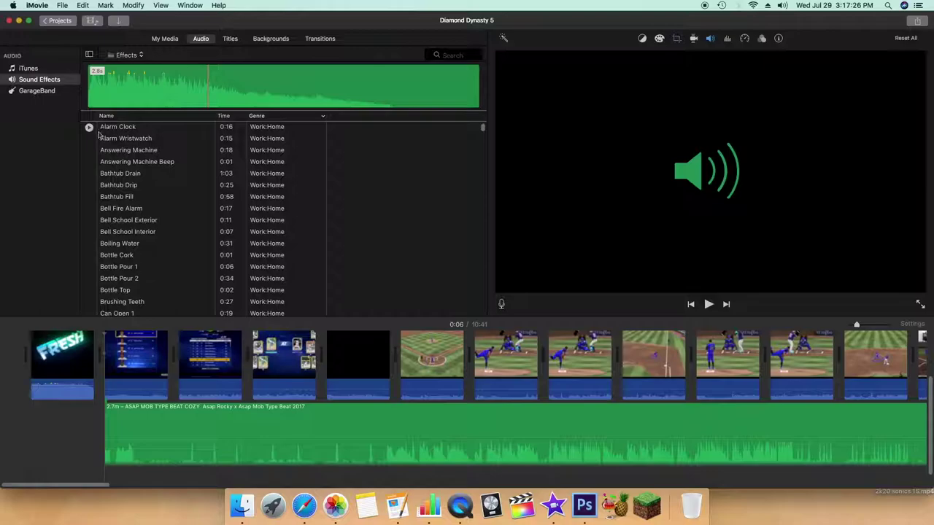
pyautogui.click(89, 256)
pyautogui.click(89, 256)
pyautogui.click(89, 256)
pyautogui.click(89, 256)
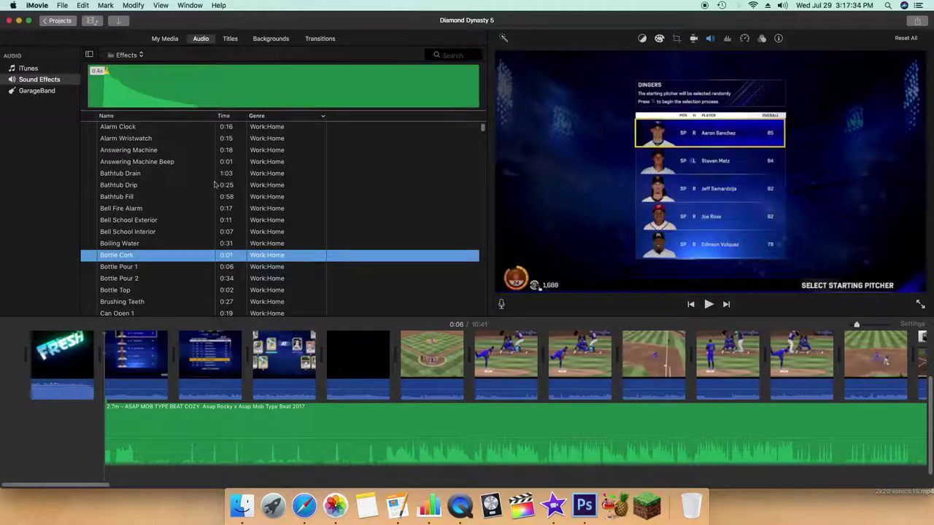
# Examine the available title styles and the maps and backgrounds, including a preview of the Curtain background
pyautogui.click(231, 39)
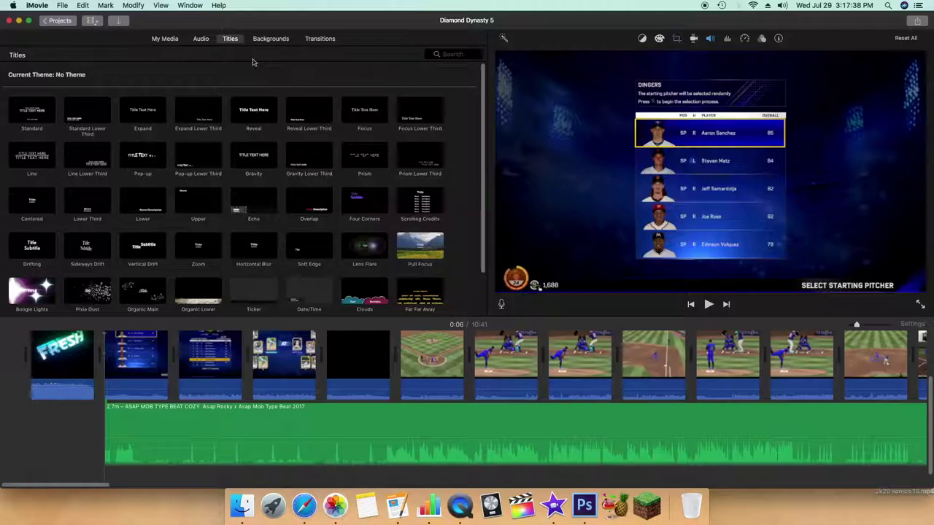
pyautogui.scroll(-2, 321, 189)
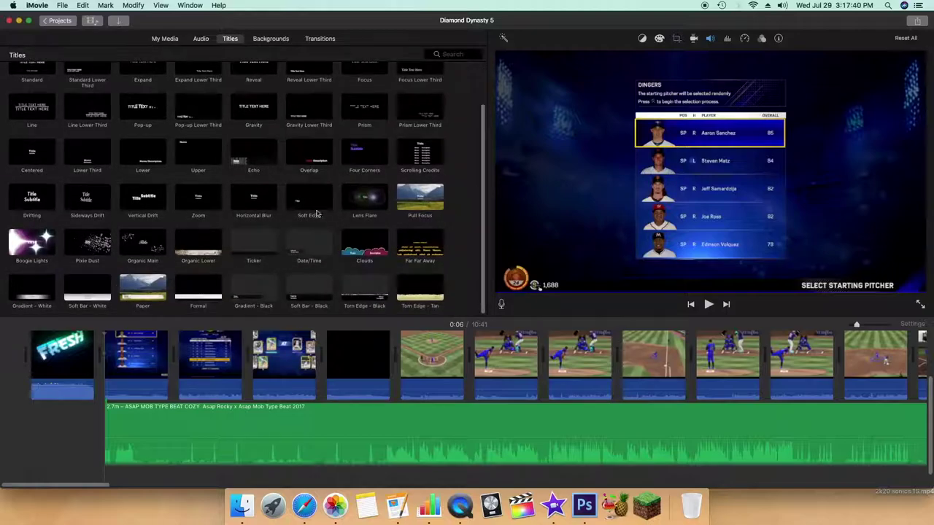
pyautogui.scroll(2, 305, 217)
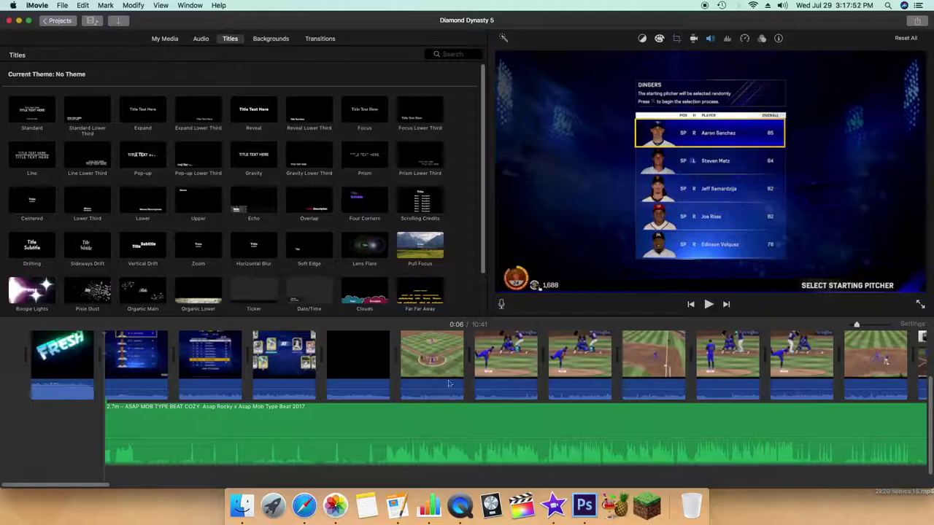
pyautogui.click(270, 39)
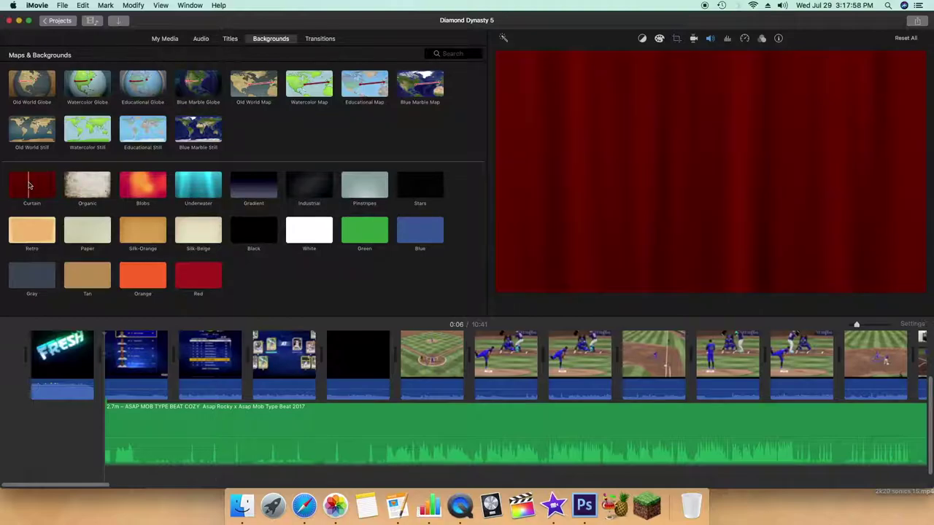
pyautogui.scroll(3, 118, 357)
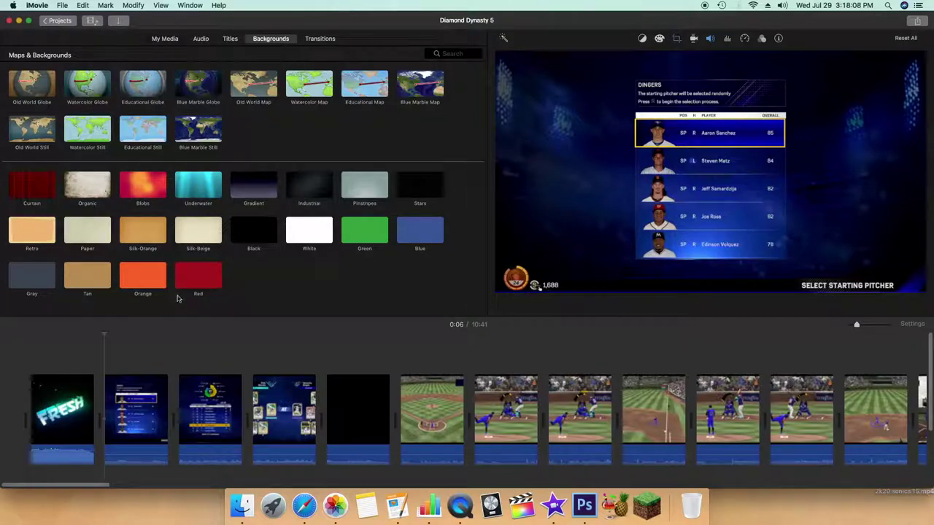
# Review the adjustment tools for the pitcher-selection clip, from color, cropping and stabilization to volume, noise reduction, speed, effects and clip information
pyautogui.press('super+z')
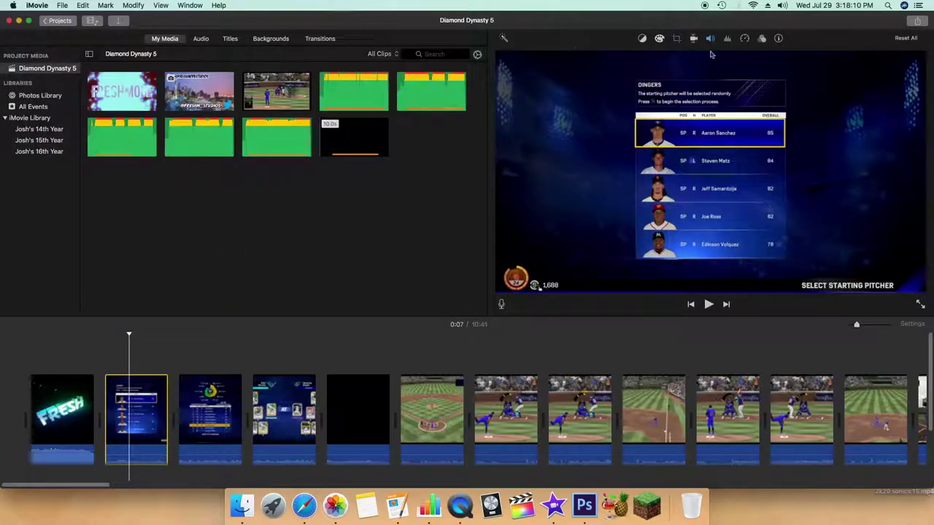
pyautogui.click(642, 39)
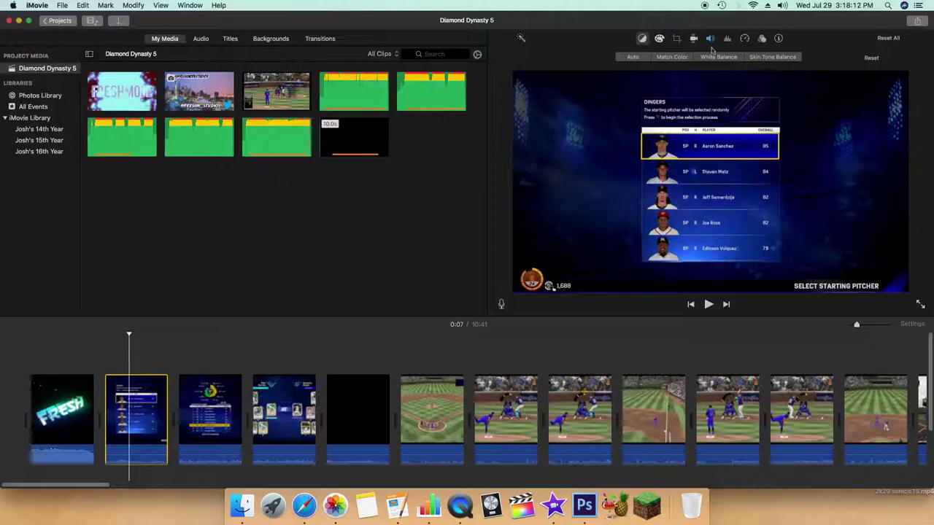
pyautogui.click(728, 39)
pyautogui.click(658, 38)
pyautogui.click(643, 38)
pyautogui.click(676, 39)
pyautogui.click(694, 38)
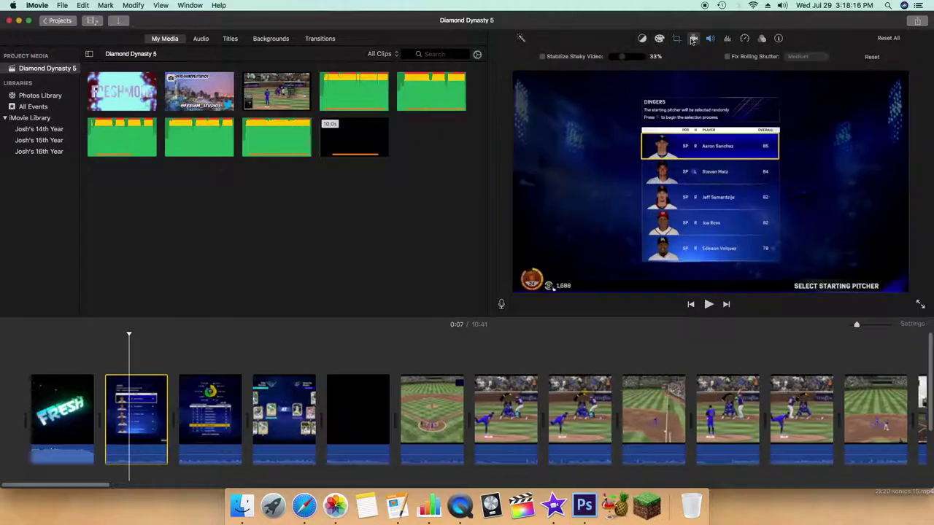
pyautogui.click(710, 39)
pyautogui.click(729, 40)
pyautogui.click(744, 40)
pyautogui.click(759, 40)
pyautogui.click(778, 40)
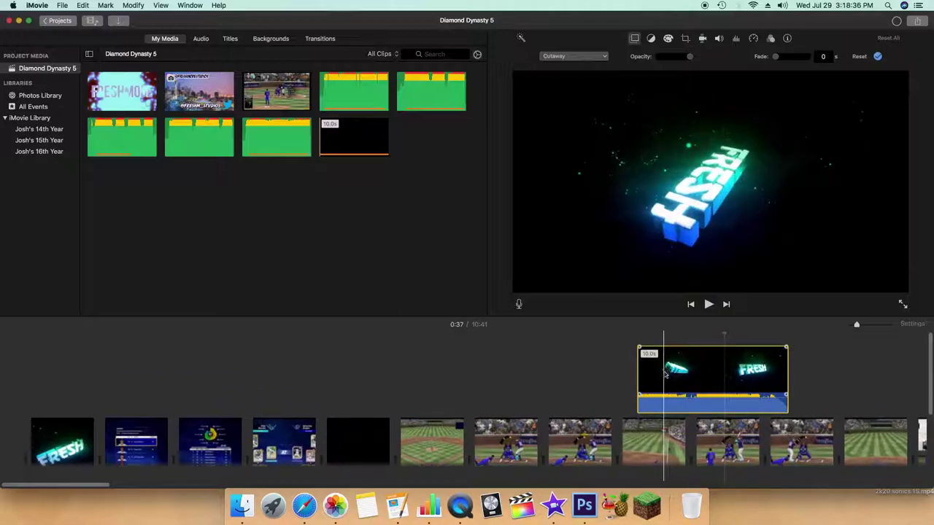
# Mute the FRESH overlay clip, make it partly transparent as a Cutaway, and play it over the gameplay
pyautogui.moveTo(668, 396); pyautogui.dragTo(668, 412)
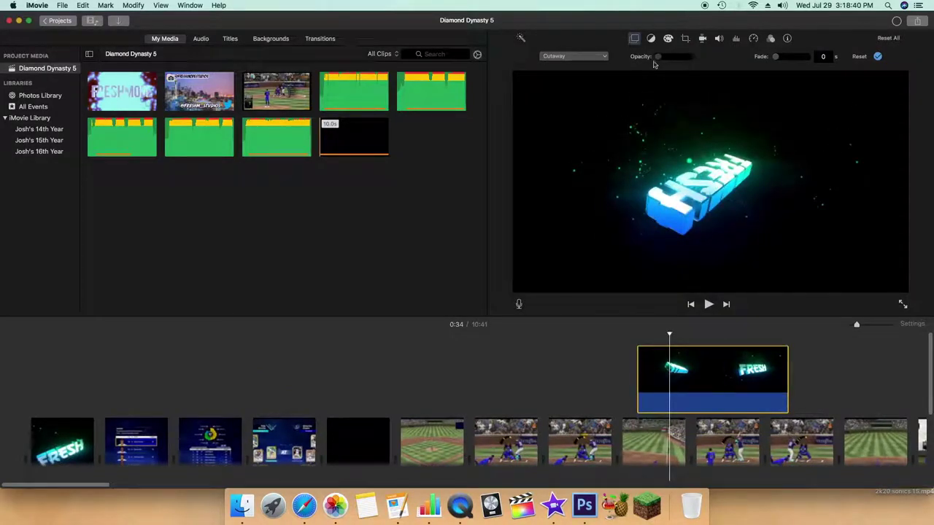
pyautogui.moveTo(658, 57); pyautogui.dragTo(670, 56)
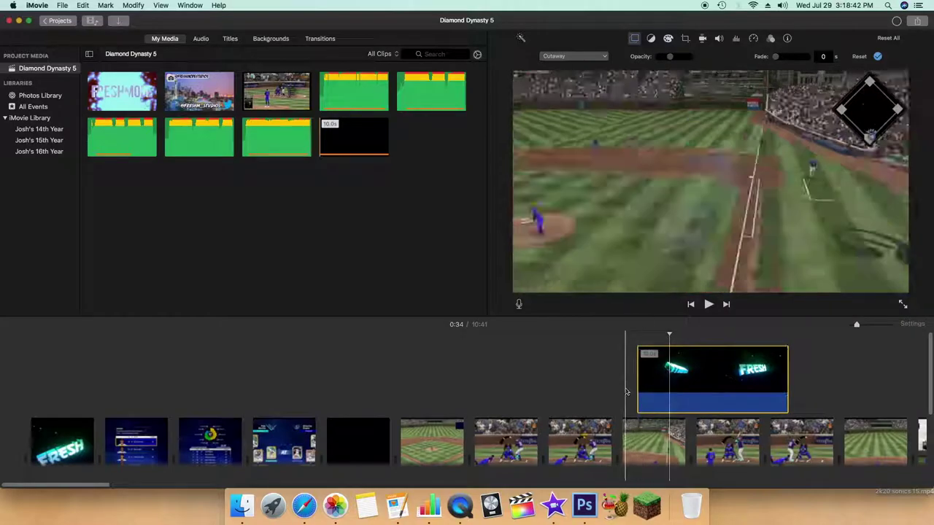
pyautogui.click(658, 337)
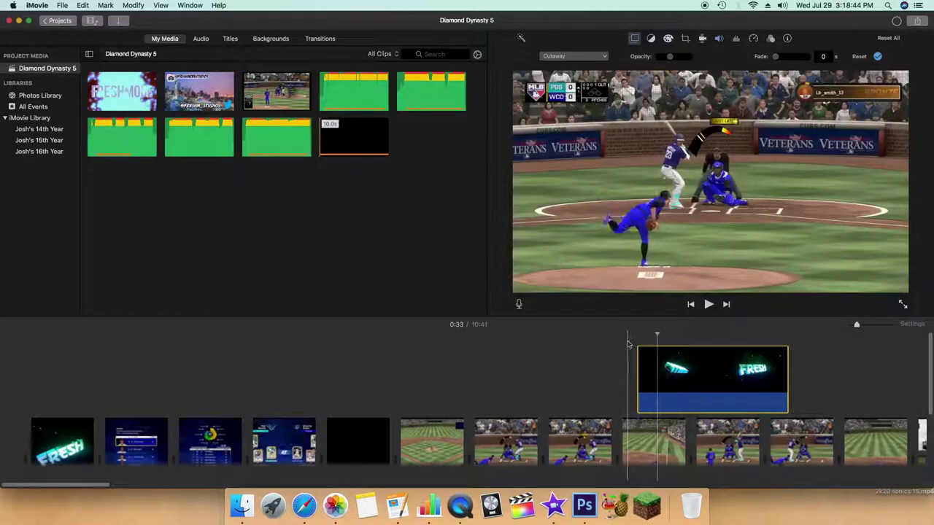
pyautogui.click(629, 344)
pyautogui.click(707, 305)
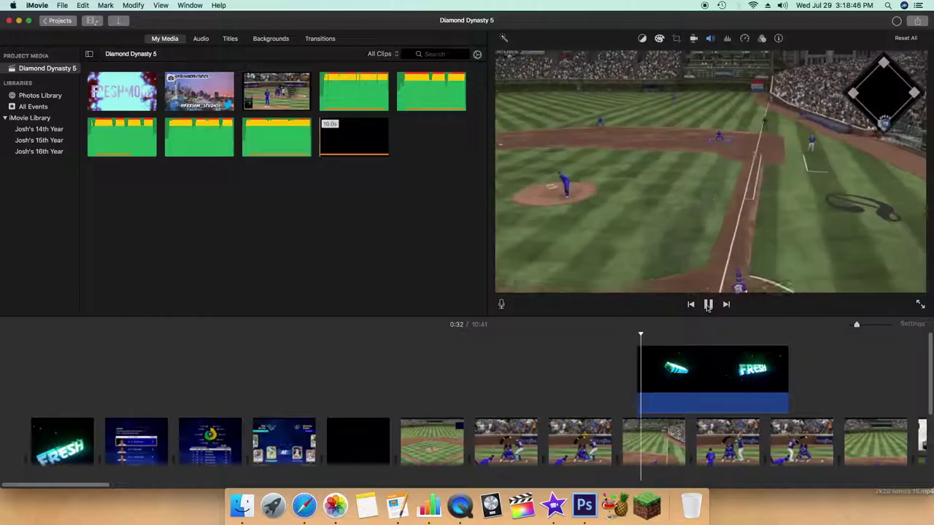
pyautogui.click(708, 305)
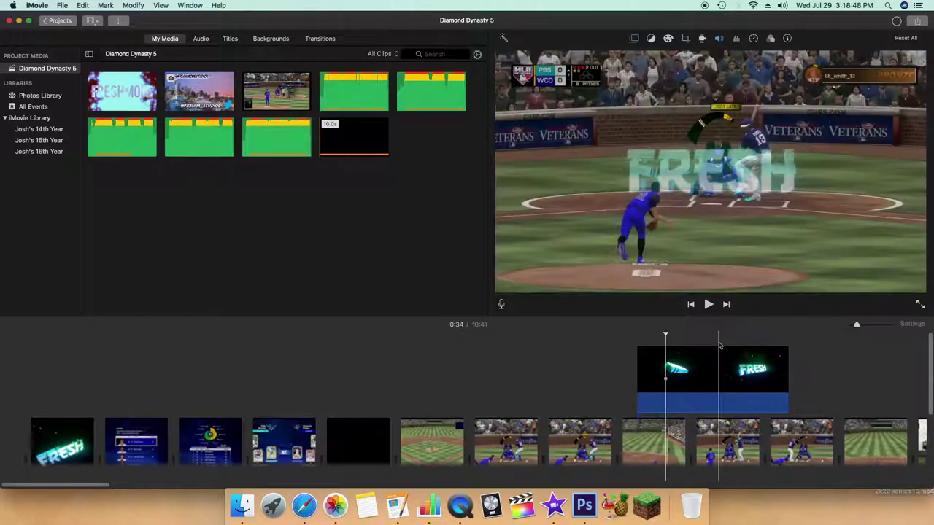
# Try the FRESH overlay as Green/Blue Screen with a playback check, and switch it to Split Screen
pyautogui.click(713, 353)
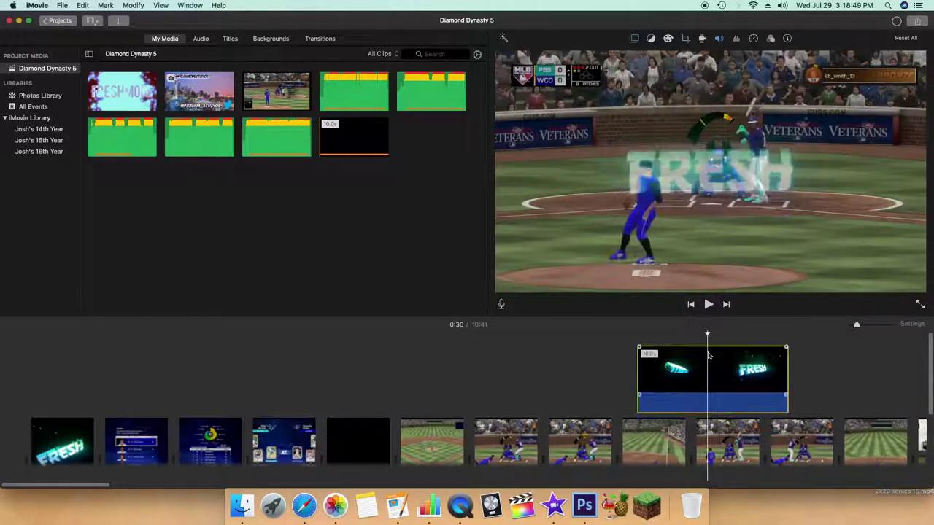
pyautogui.click(635, 38)
pyautogui.click(575, 56)
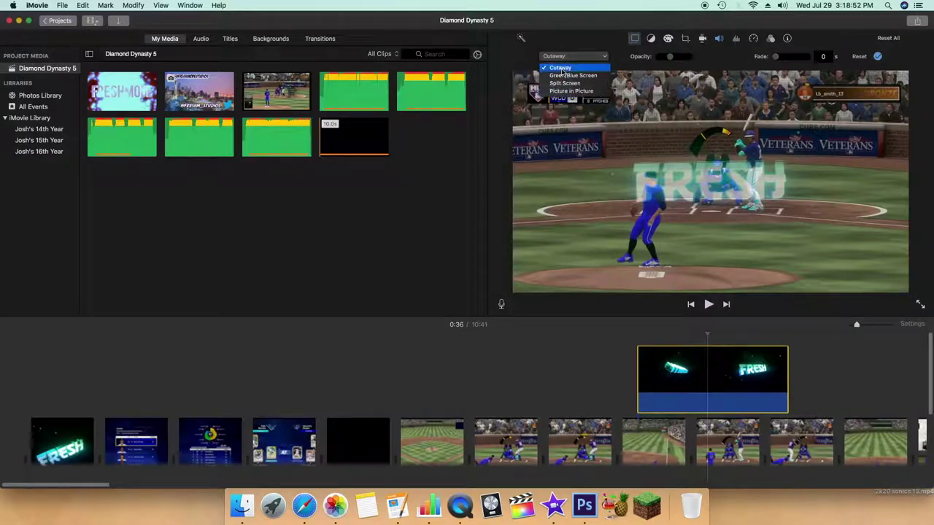
pyautogui.click(572, 76)
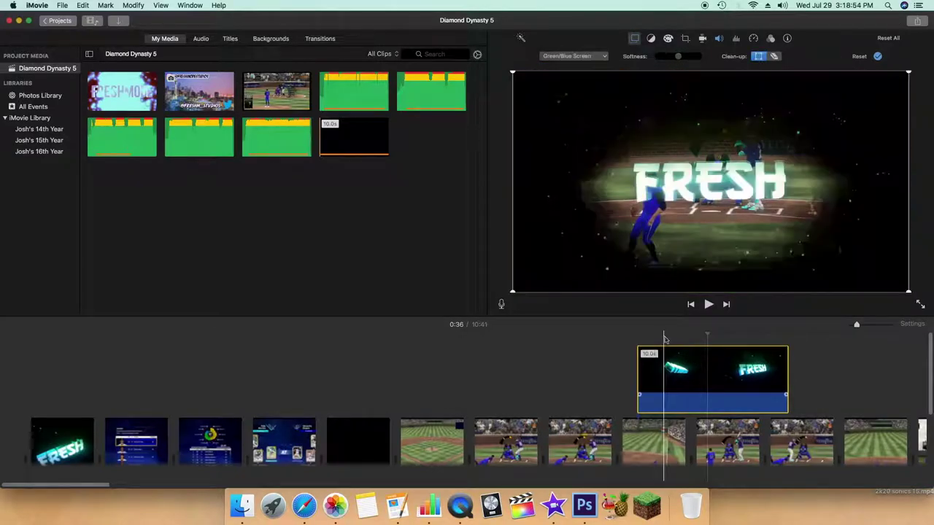
pyautogui.click(705, 306)
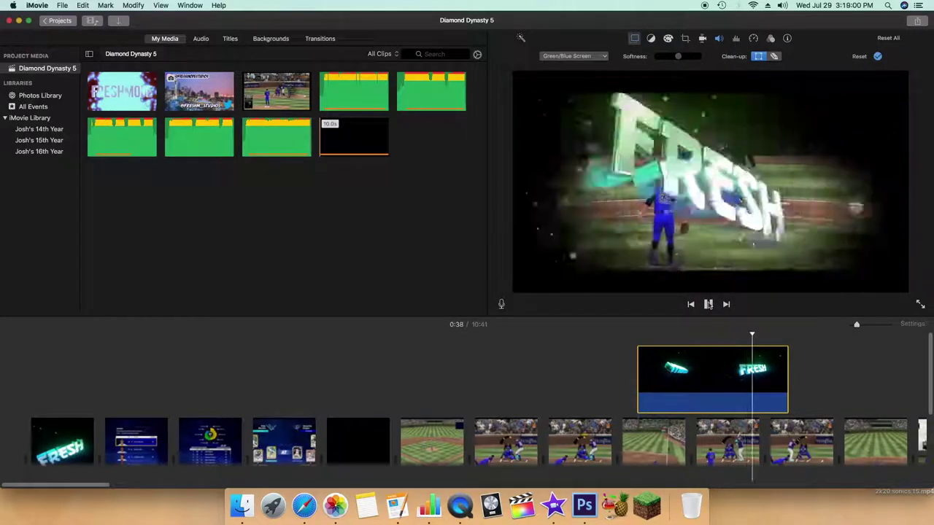
pyautogui.click(707, 305)
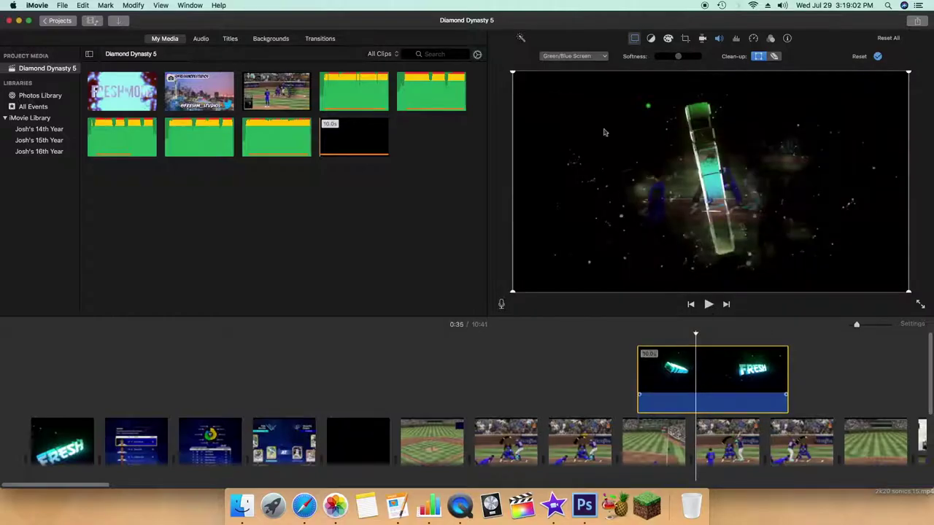
pyautogui.click(589, 57)
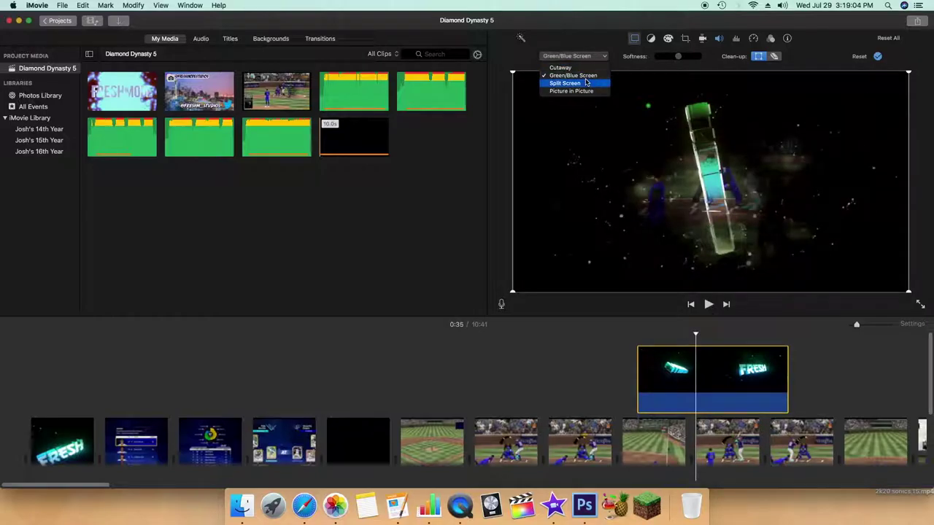
pyautogui.click(584, 84)
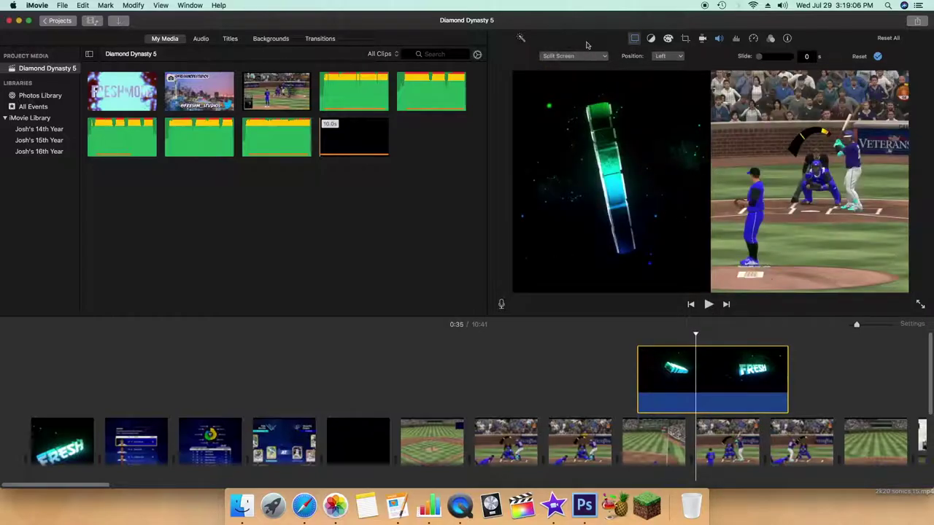
# Set the FRESH overlay to Picture in Picture and move its inset to the lower-left area of the video frame
pyautogui.click(577, 57)
pyautogui.click(565, 93)
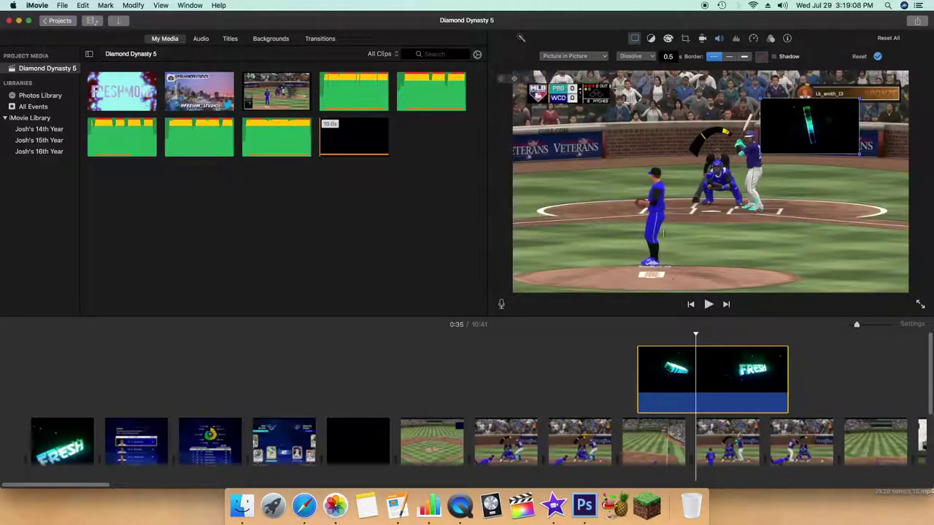
pyautogui.moveTo(772, 135); pyautogui.dragTo(520, 242)
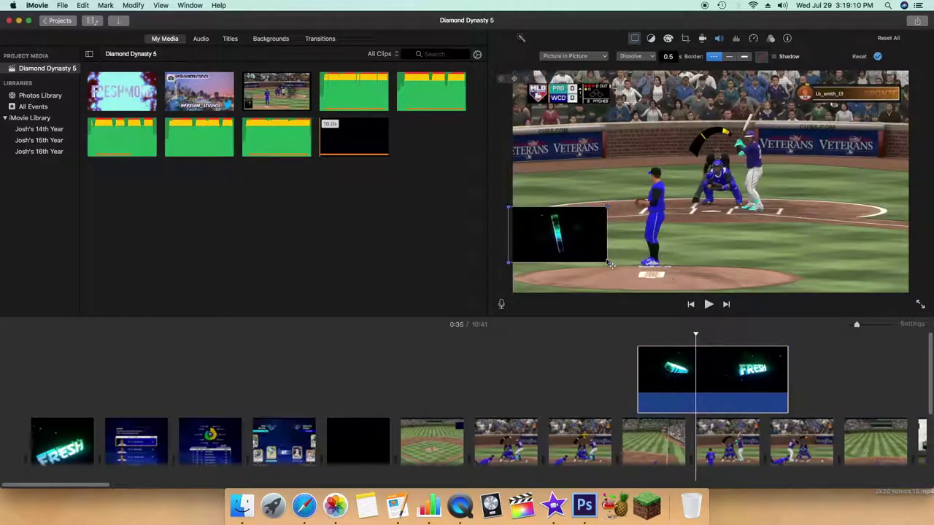
# Enlarge the FRESH Picture in Picture inset in the lower-left corner of the video frame and play back the overlay section
pyautogui.moveTo(621, 271); pyautogui.dragTo(636, 290)
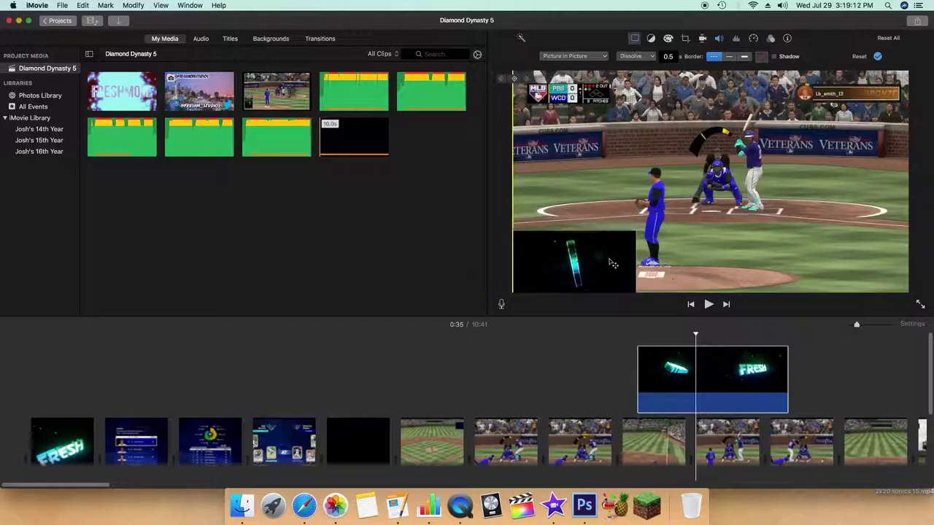
pyautogui.click(632, 339)
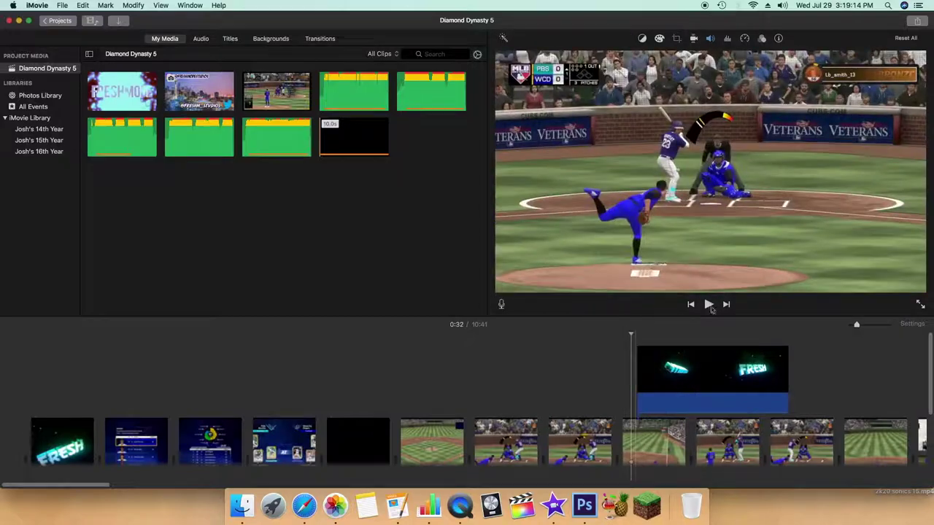
pyautogui.click(708, 305)
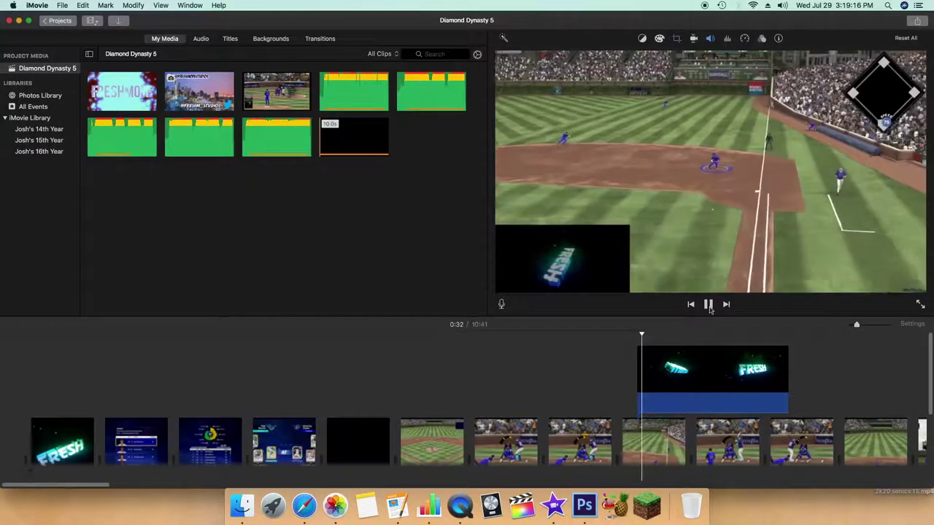
pyautogui.click(709, 305)
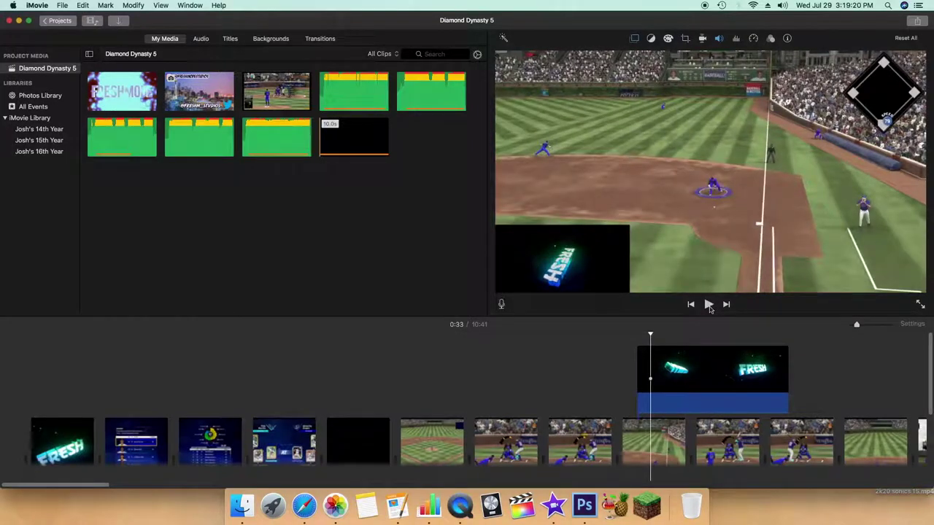
pyautogui.click(708, 305)
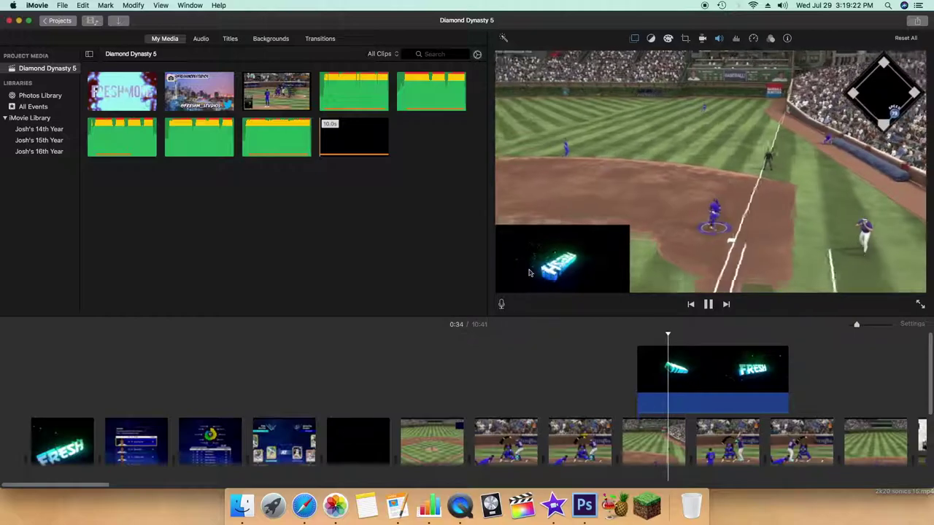
pyautogui.press('space')
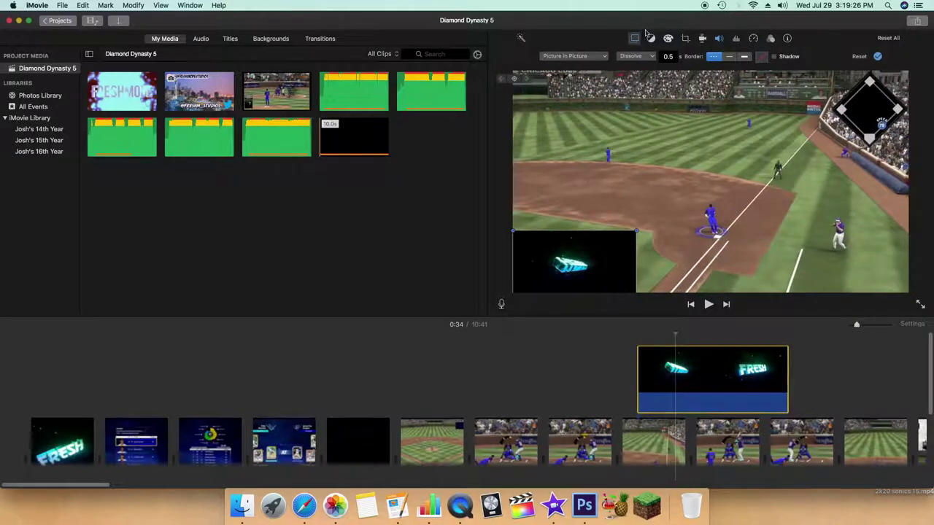
# Switch the FRESH overlay from Picture in Picture to Cutaway and preview it on the timeline
pyautogui.click(581, 56)
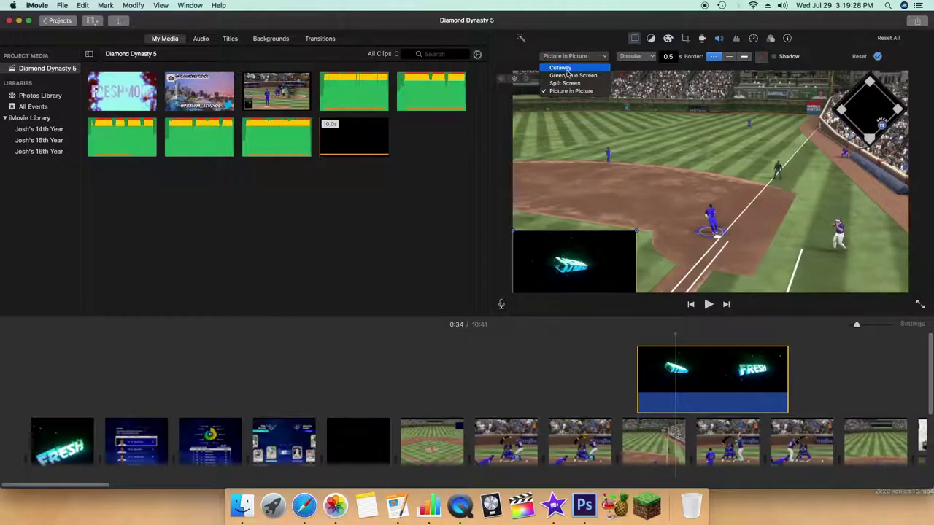
pyautogui.click(567, 70)
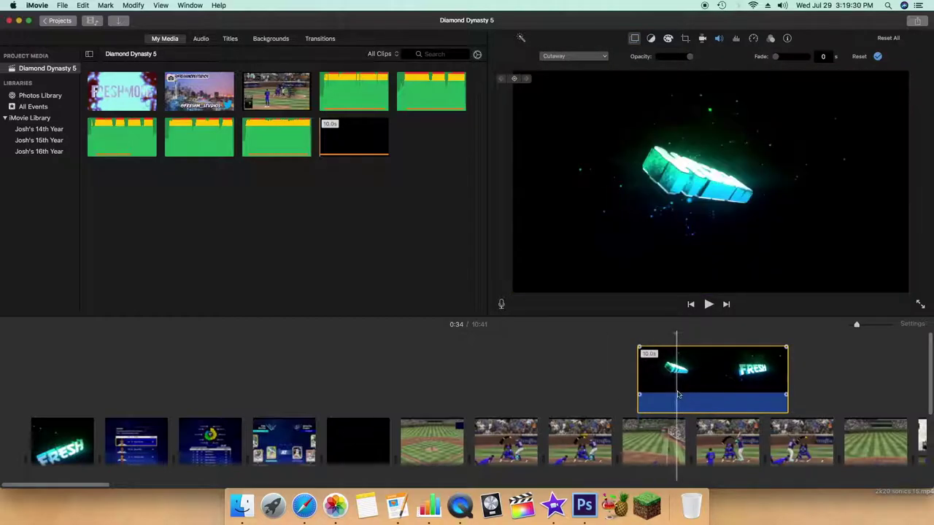
pyautogui.scroll(-3, 677, 394)
pyautogui.scroll(3, 664, 373)
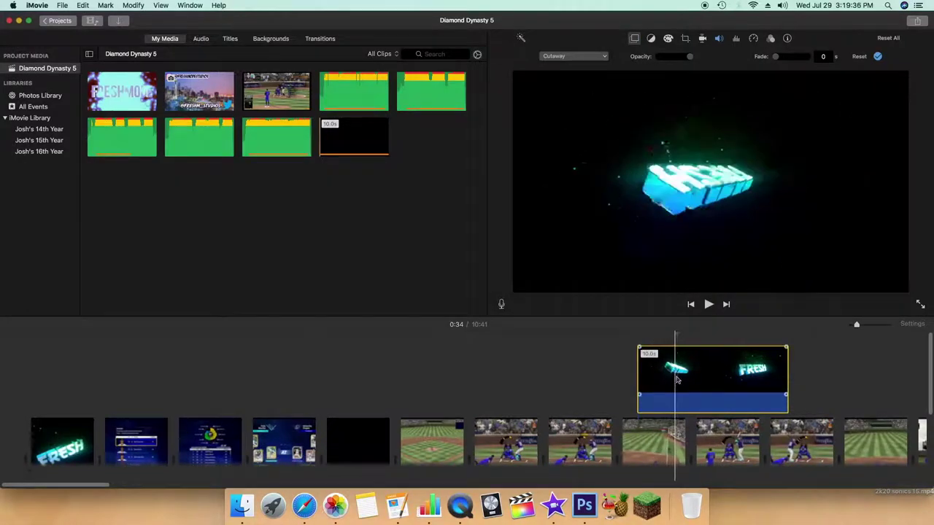
# Set the FRESH overlay back to Picture in Picture and fit its inset into the lower-left corner of the video frame
pyautogui.click(572, 56)
pyautogui.click(572, 91)
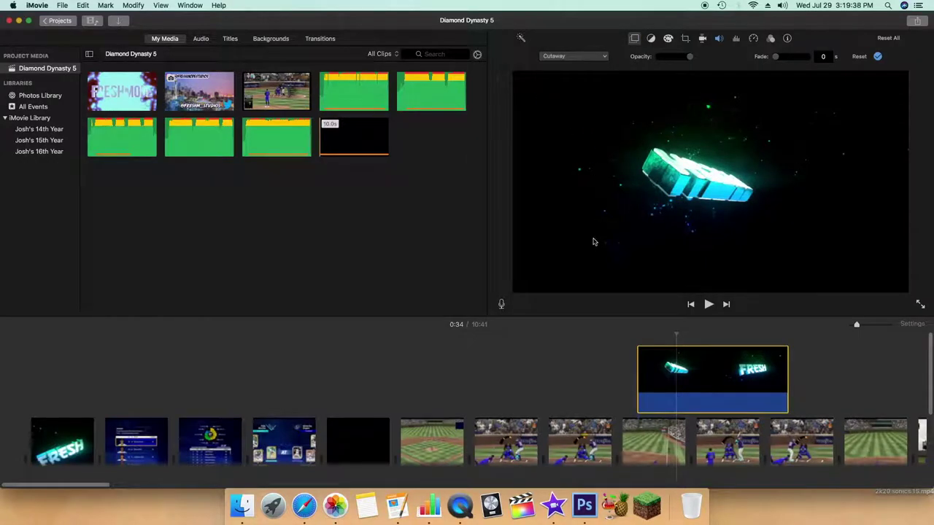
pyautogui.moveTo(806, 128); pyautogui.dragTo(554, 264)
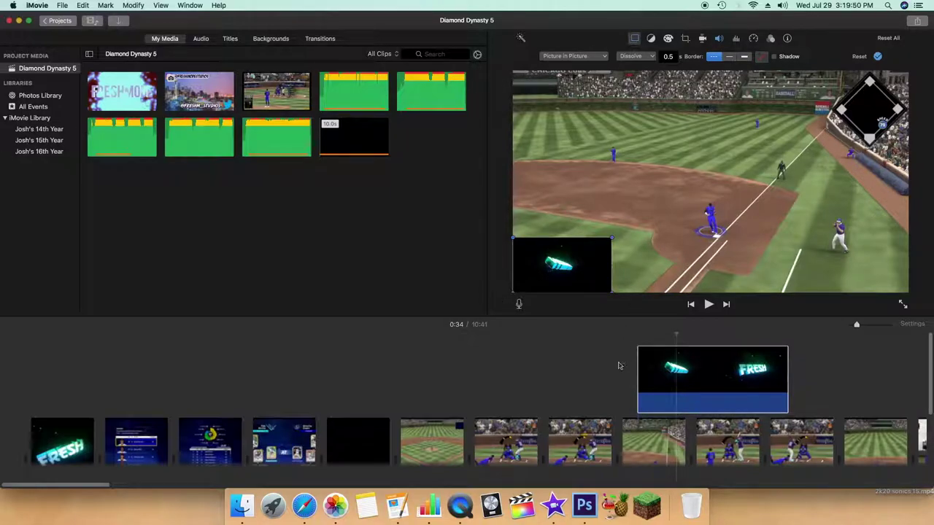
pyautogui.click(578, 390)
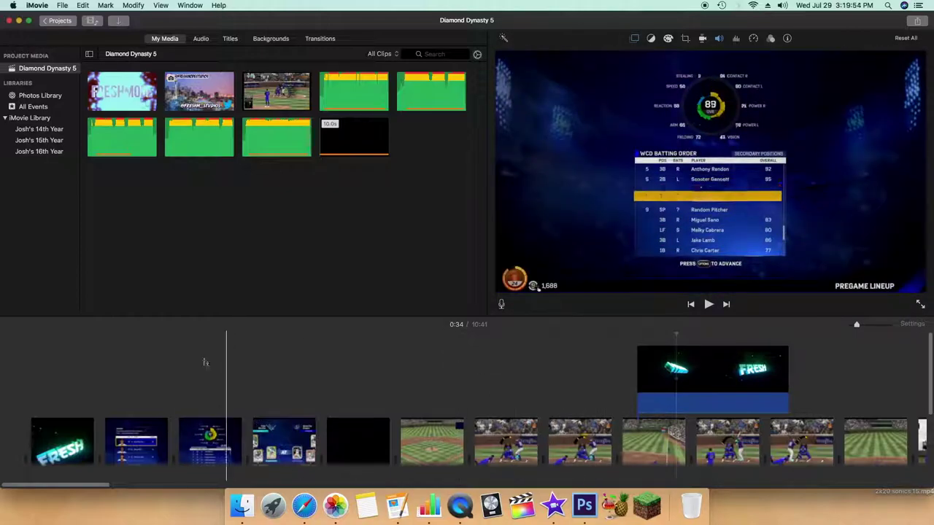
# Review the FRESH overlay's mode options and its Dissolve, Zoom and Swap transition styles
pyautogui.click(695, 373)
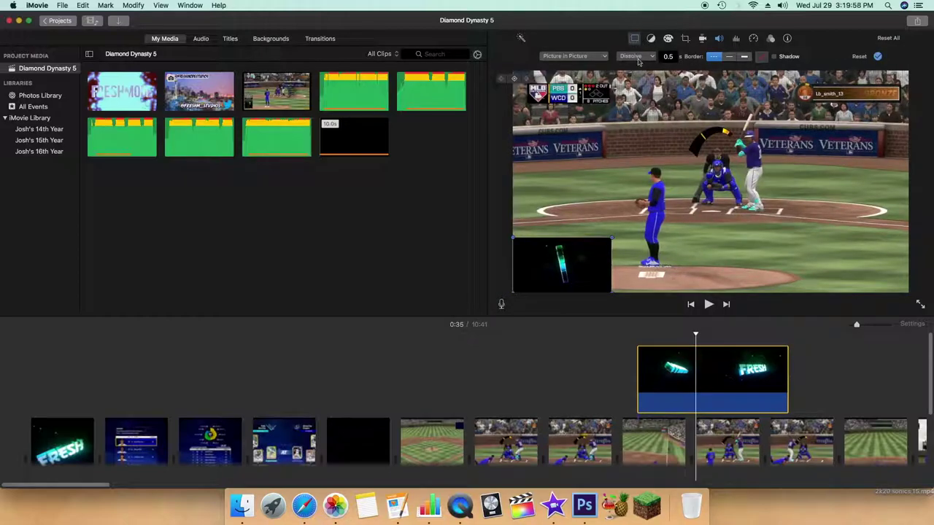
pyautogui.click(664, 339)
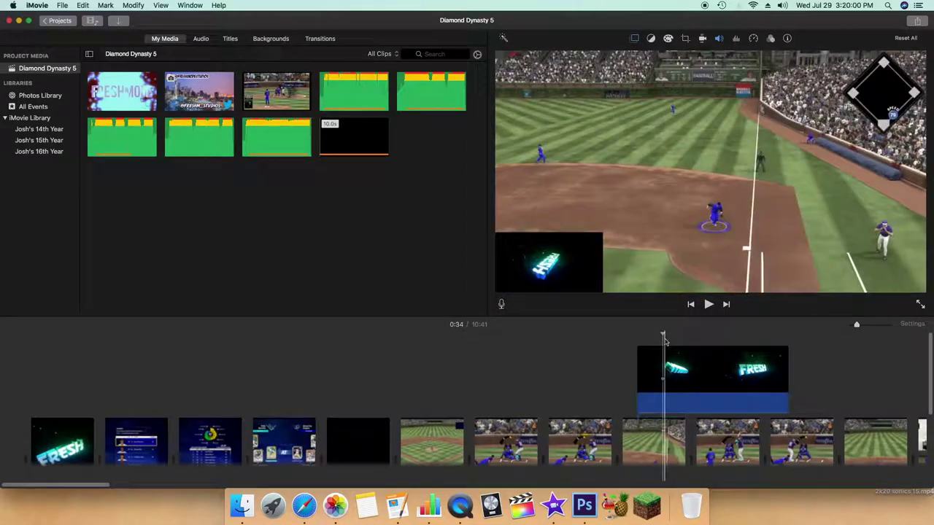
pyautogui.moveTo(664, 339); pyautogui.dragTo(668, 333)
pyautogui.click(698, 372)
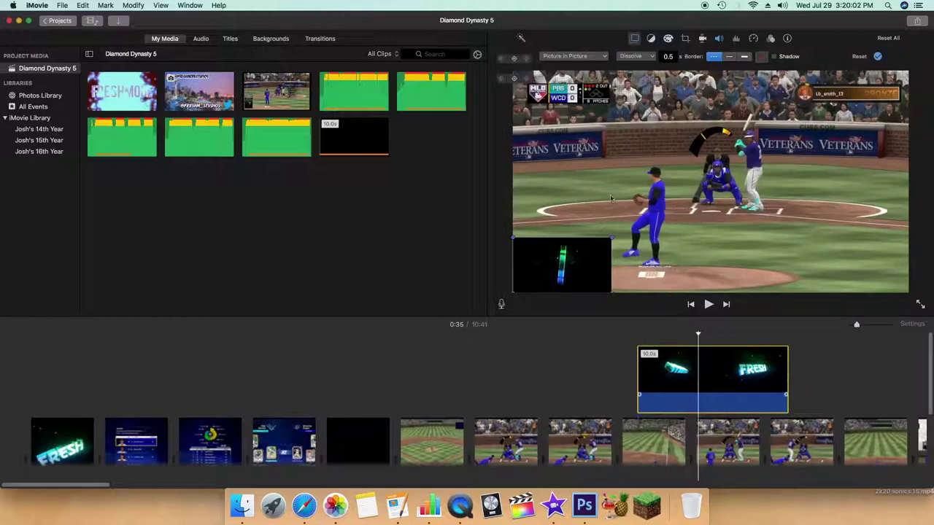
pyautogui.click(597, 57)
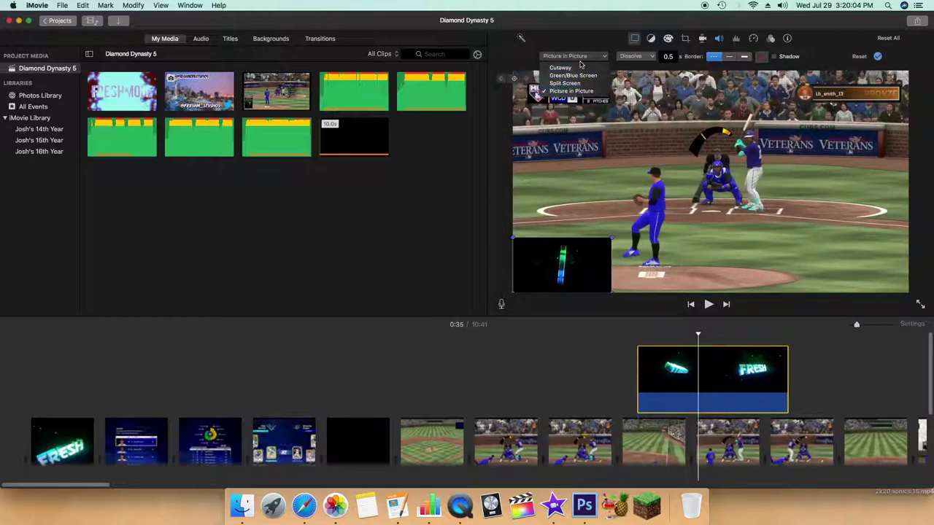
pyautogui.click(689, 60)
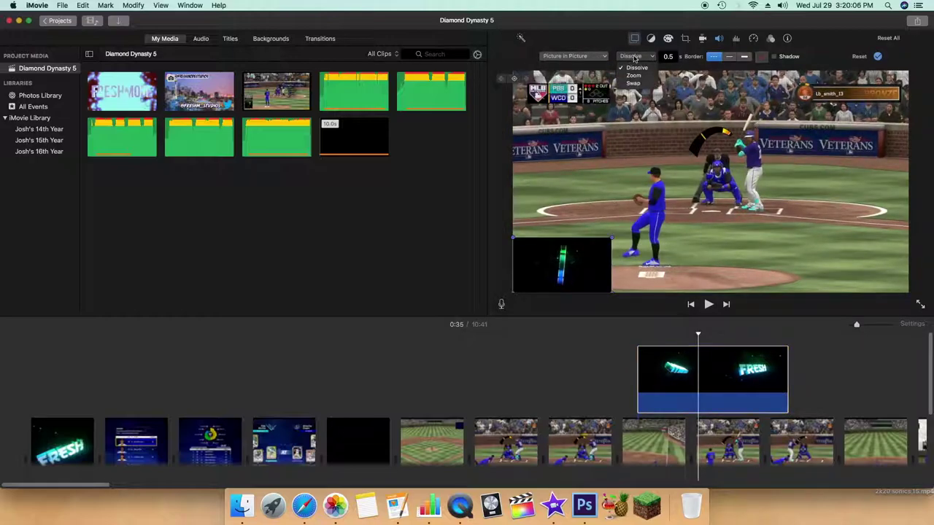
# Give the Picture in Picture inset the thickest border and colour it light blue
pyautogui.click(726, 57)
pyautogui.click(744, 61)
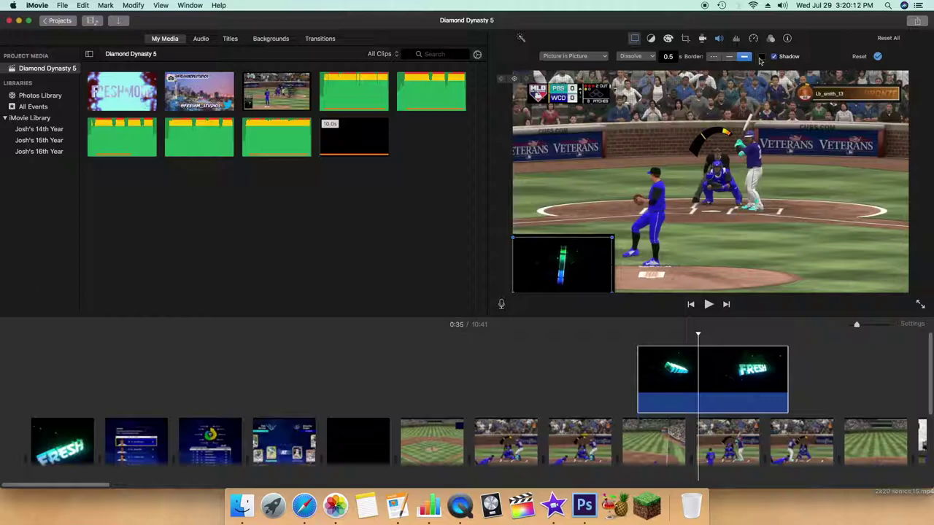
pyautogui.click(760, 58)
pyautogui.click(10, 453)
pyautogui.moveTo(72, 387); pyautogui.dragTo(22, 414)
pyautogui.click(5, 314)
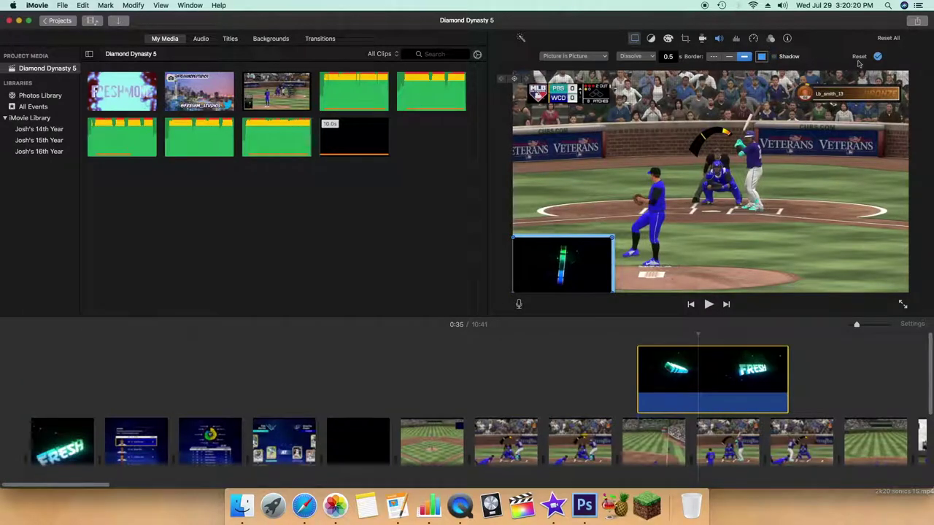
# Turn off the FRESH clip's Picture in Picture overlay setting and delete the overlay clip from the timeline
pyautogui.click(876, 57)
pyautogui.click(684, 365)
pyautogui.click(753, 38)
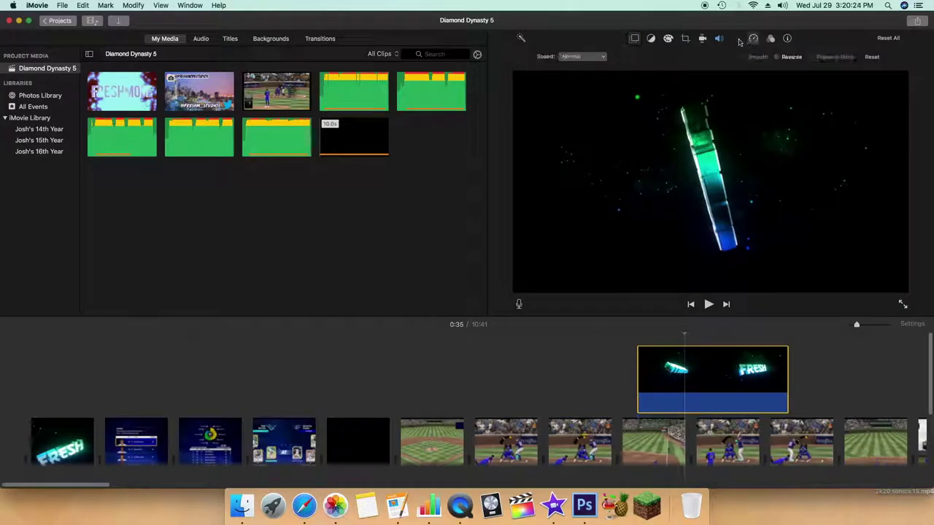
pyautogui.click(735, 38)
pyautogui.rightClick(682, 349)
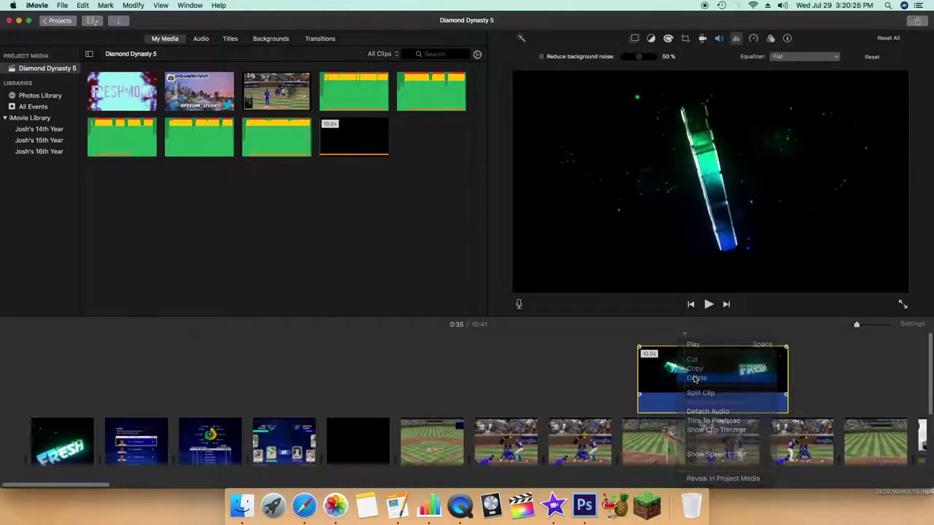
pyautogui.click(696, 378)
# Place the playhead at the start of the background music track, just after the FRESH intro clip
pyautogui.scroll(-3, 124, 344)
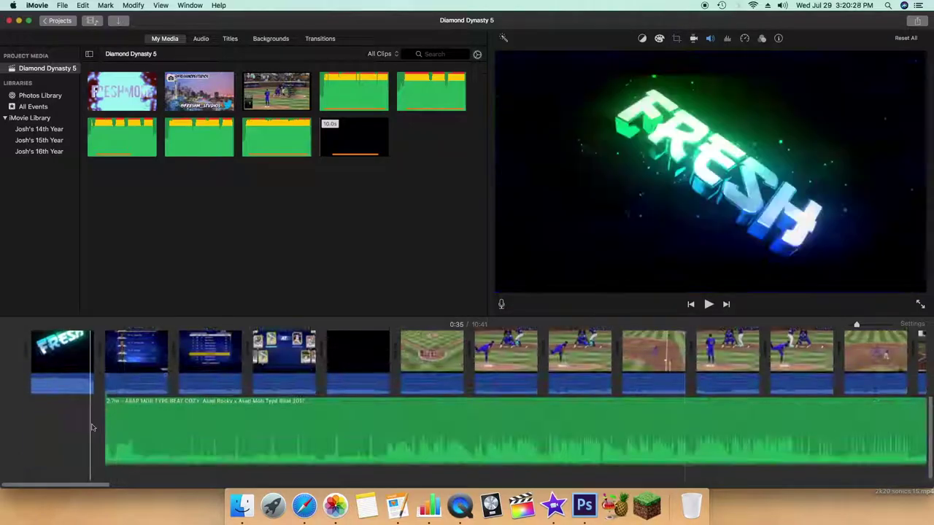
pyautogui.click(101, 441)
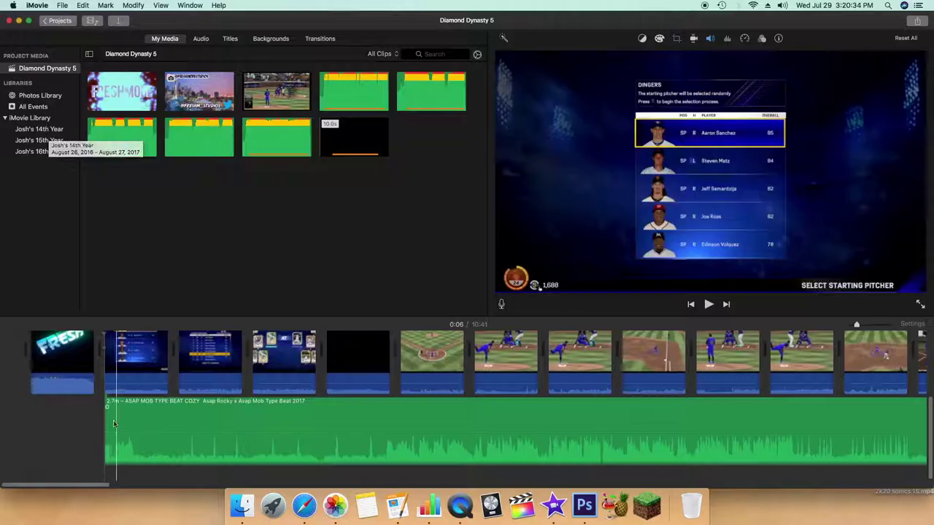
pyautogui.scroll(3, 98, 437)
pyautogui.scroll(-3, 99, 436)
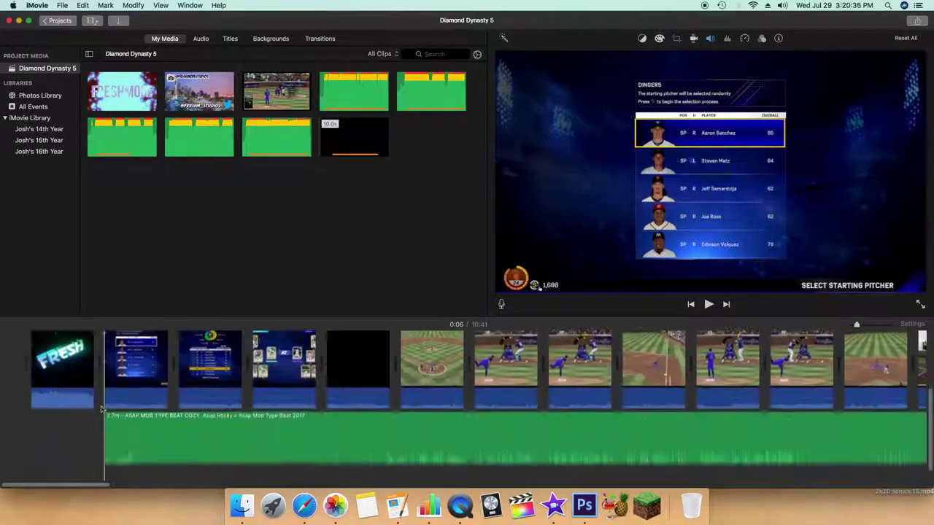